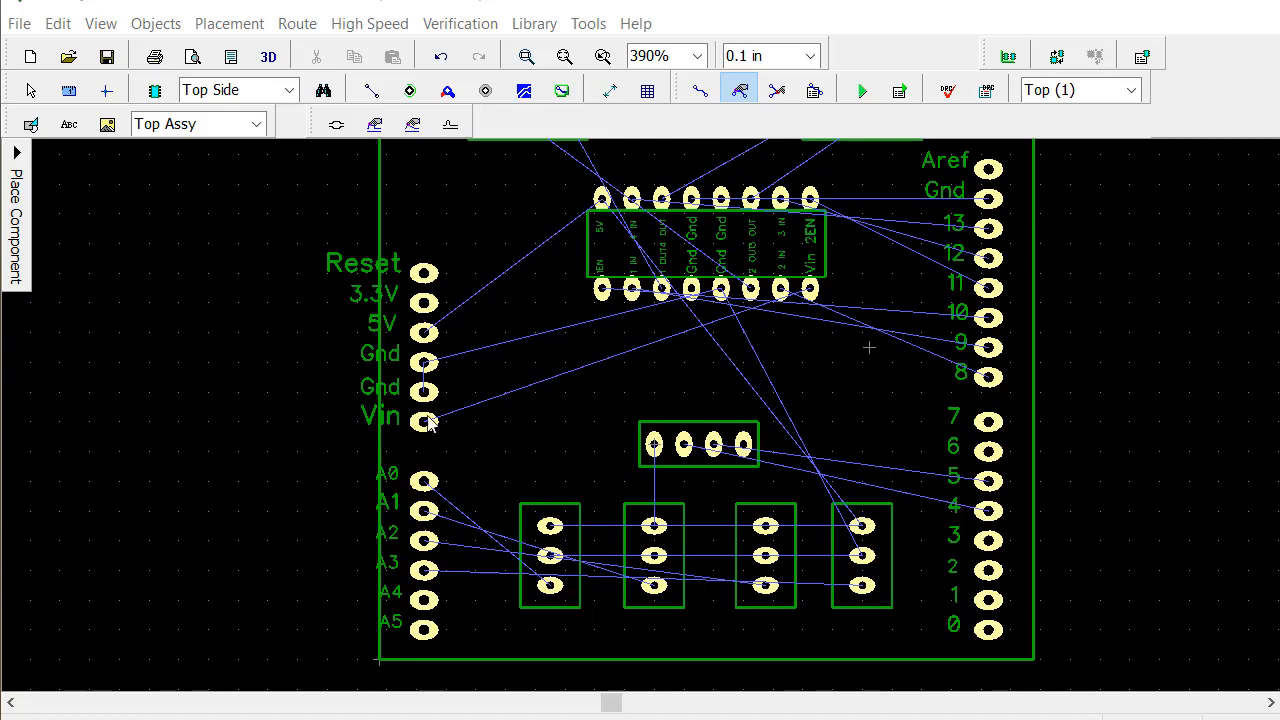
# Prepare manual trace routing on the Bottom (2) layer with the grid set to 0.025 in
pyautogui.click(700, 90)
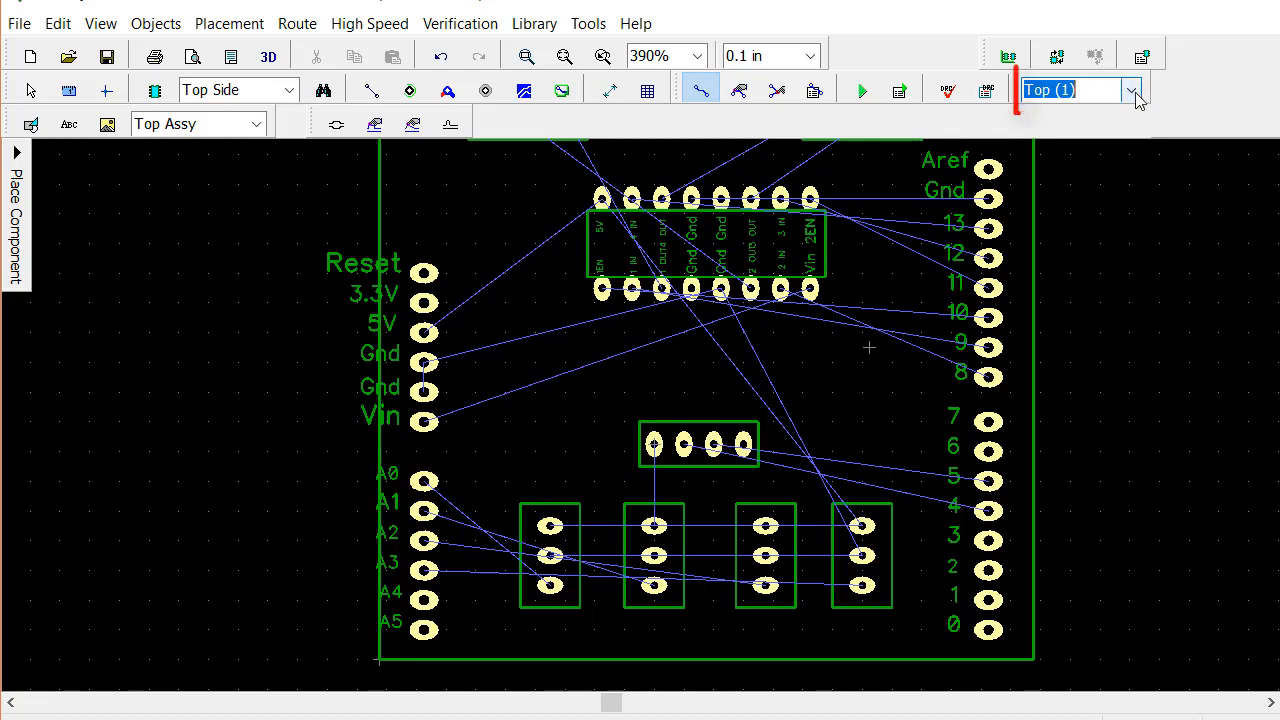
pyautogui.click(1132, 91)
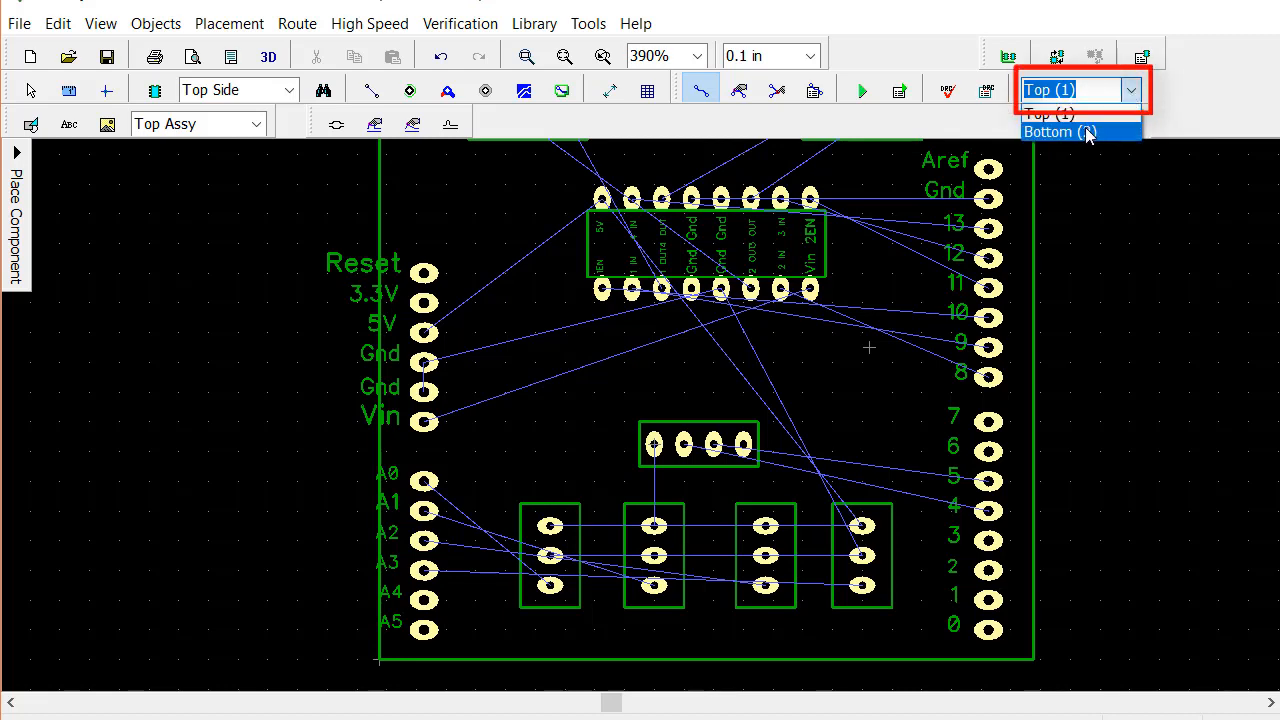
pyautogui.click(1088, 133)
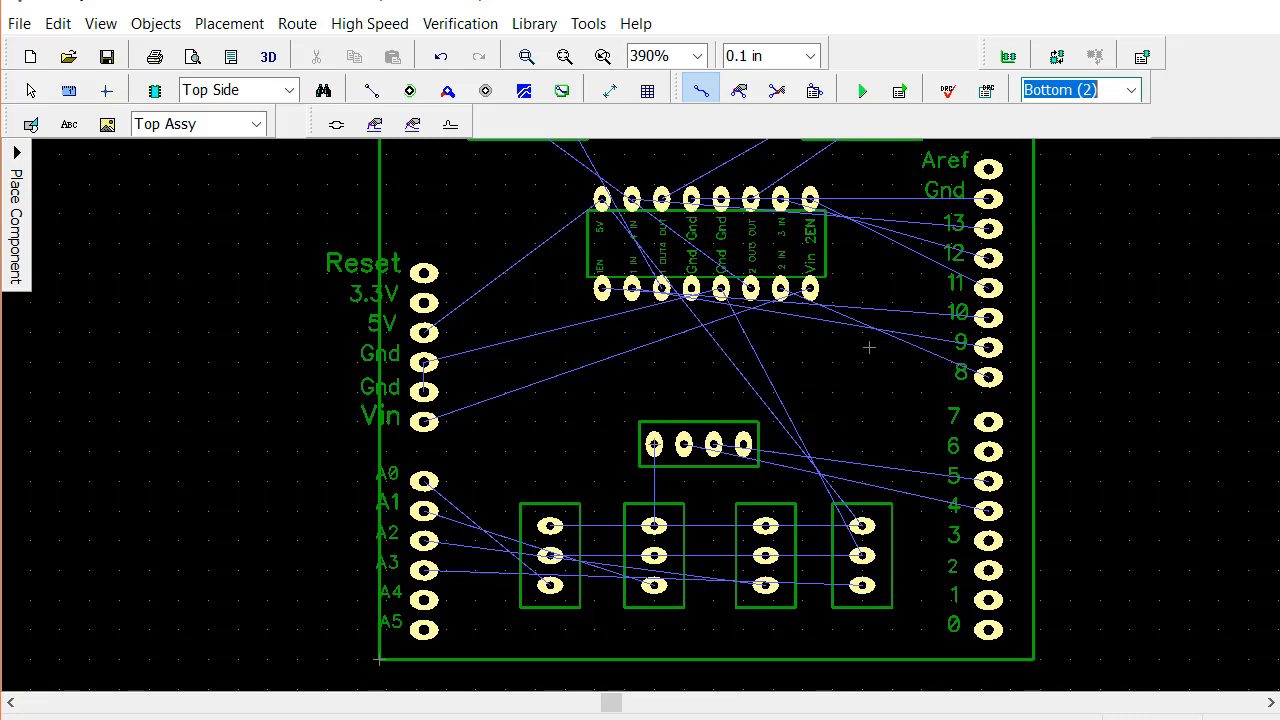
pyautogui.click(810, 58)
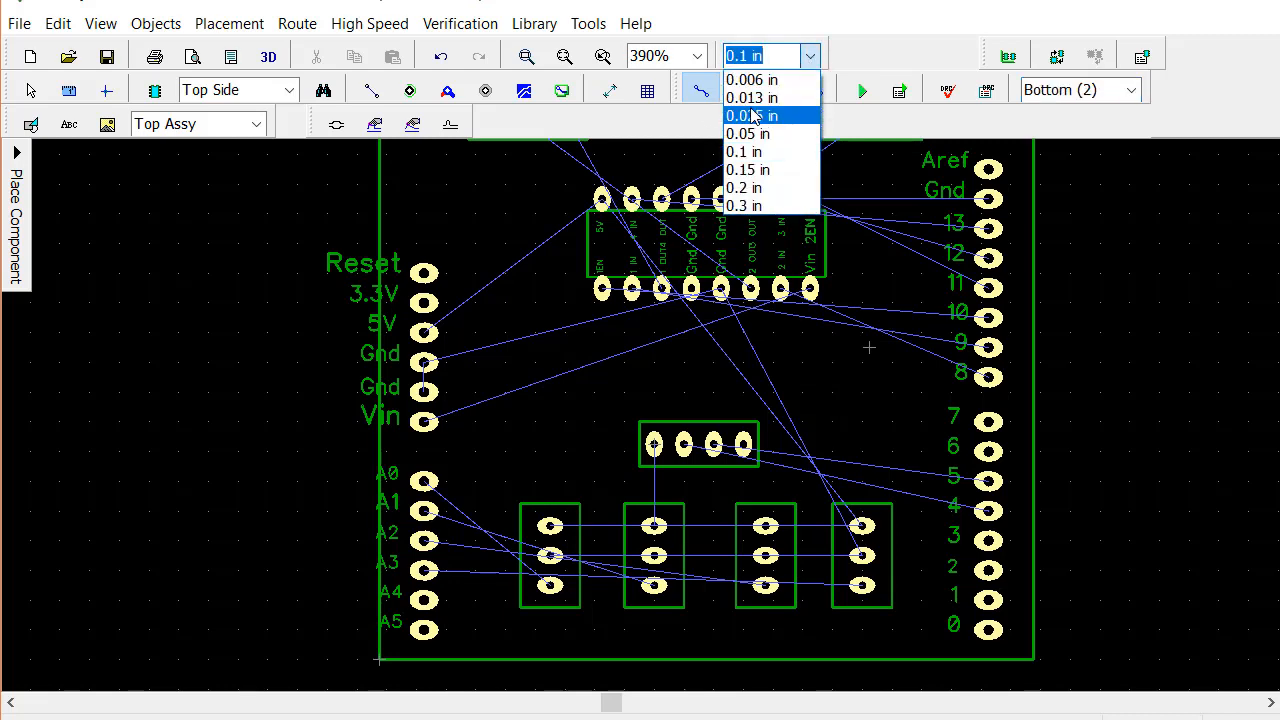
pyautogui.click(758, 115)
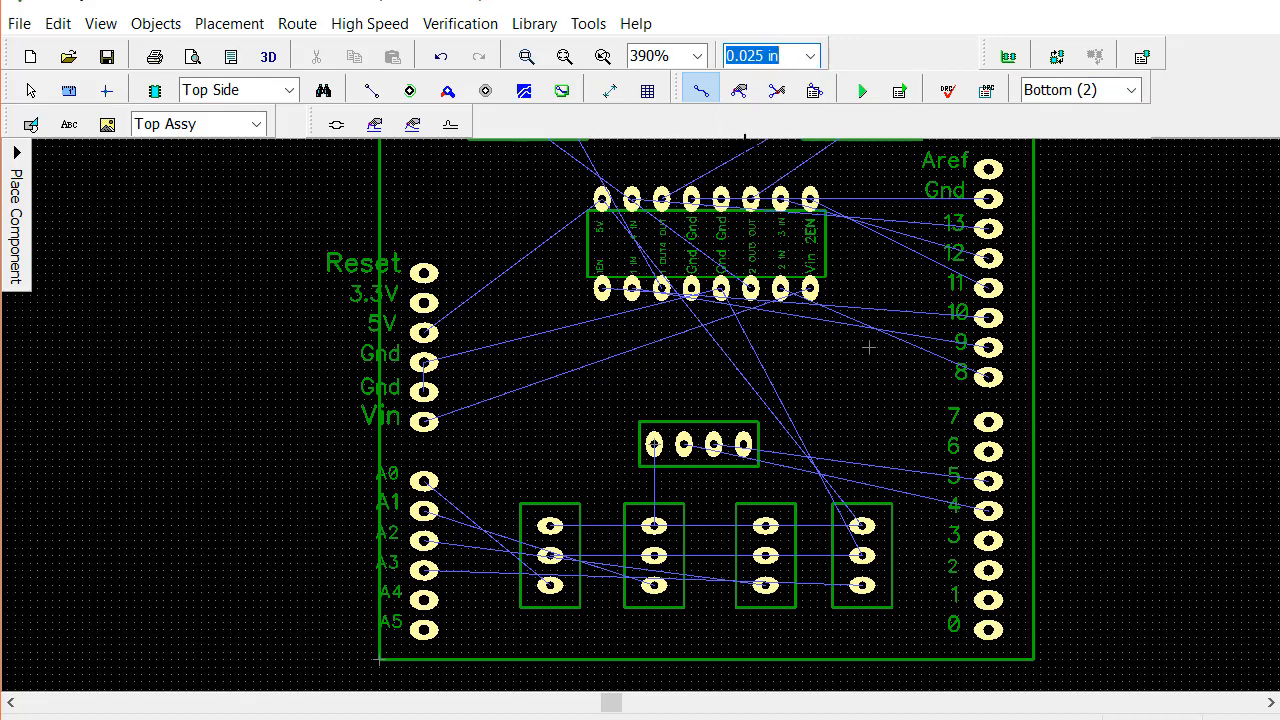
# Manually route a trace from pad A0 to the lowest pad of the first three-pin header
pyautogui.click(702, 92)
pyautogui.scroll(-1, 474, 555)
pyautogui.moveTo(474, 555); pyautogui.dragTo(552, 403, button='middle')
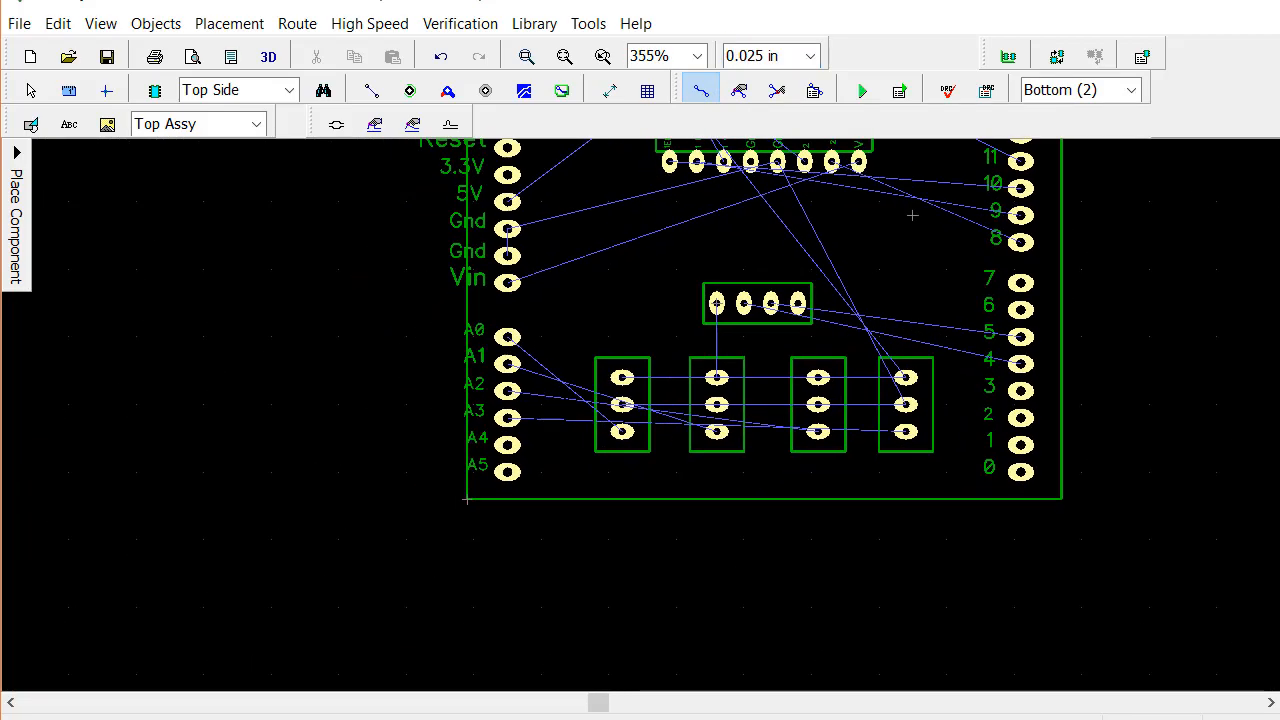
pyautogui.scroll(5, 912, 215)
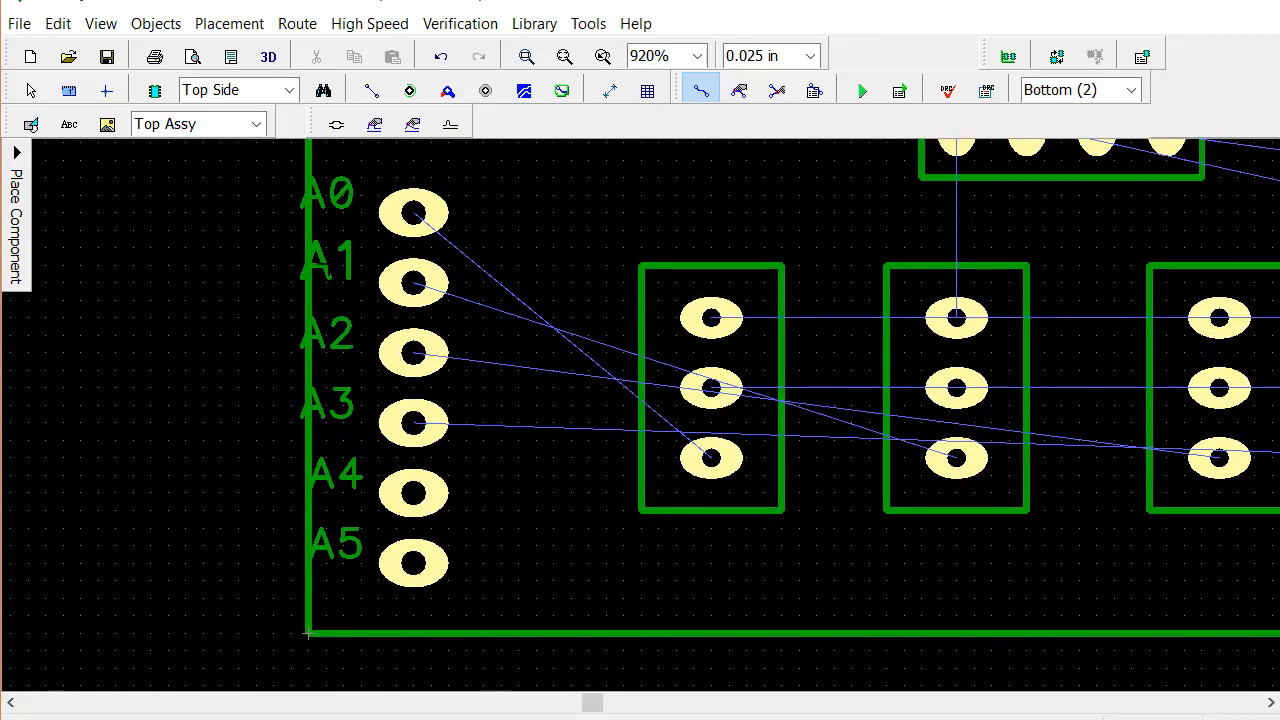
pyautogui.click(408, 229)
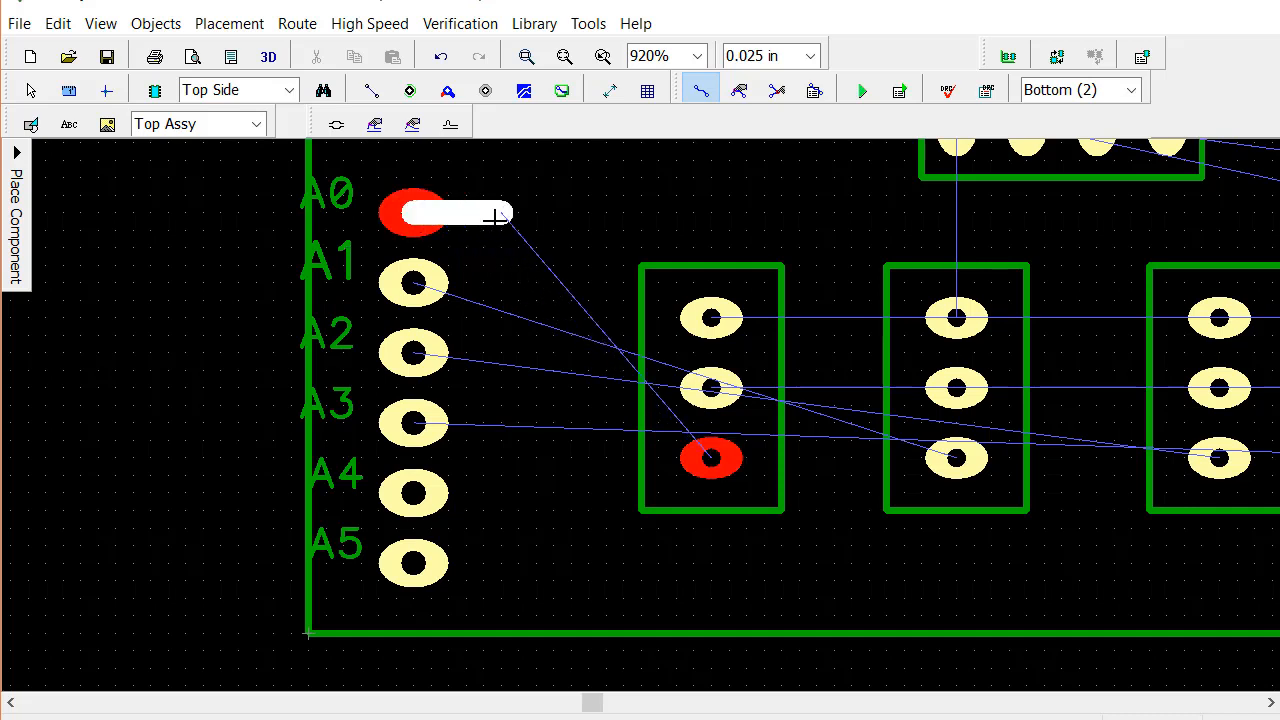
pyautogui.click(494, 213)
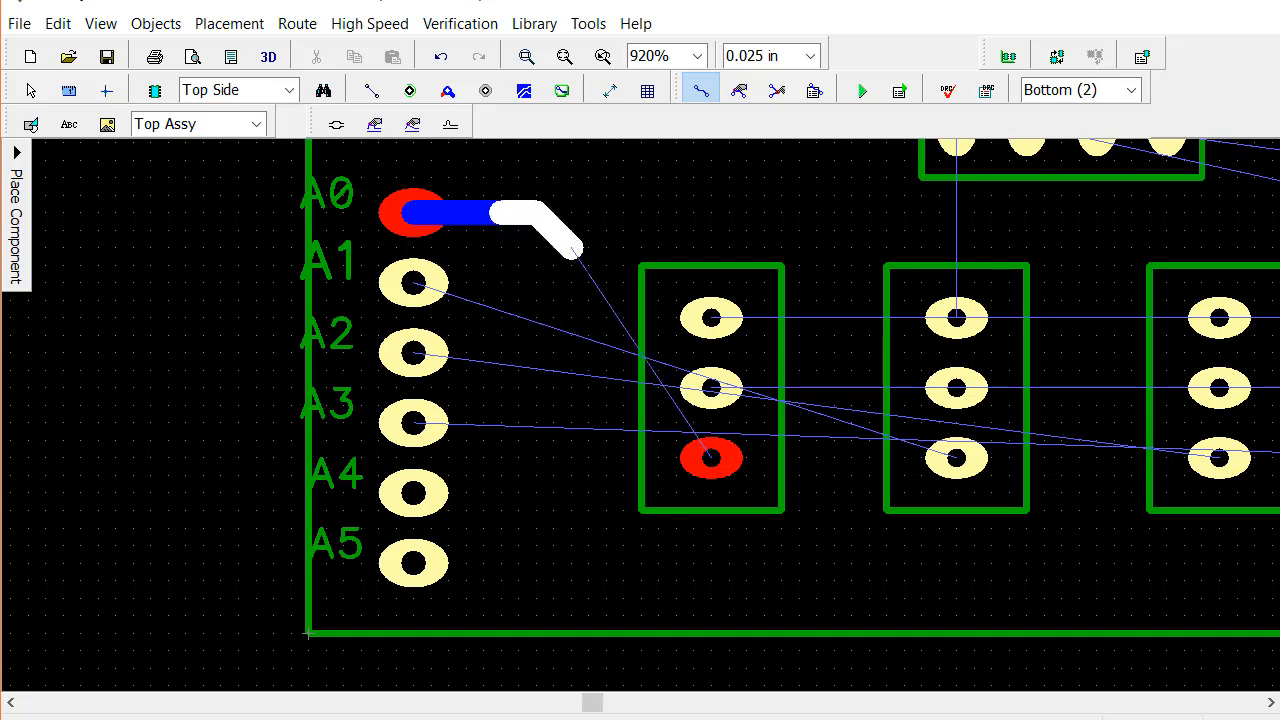
pyautogui.click(655, 460)
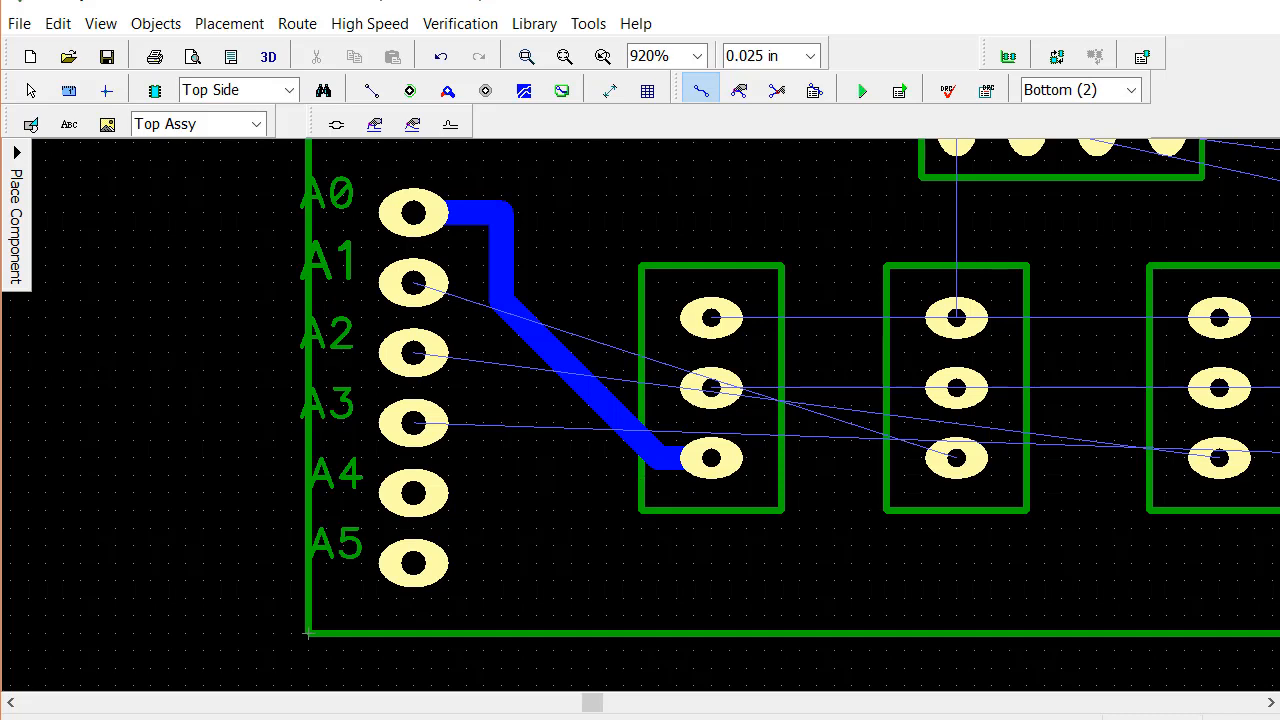
# Route a trace from pad A1 below the first three-pin header to the lowest pad of the second header
pyautogui.click(410, 287)
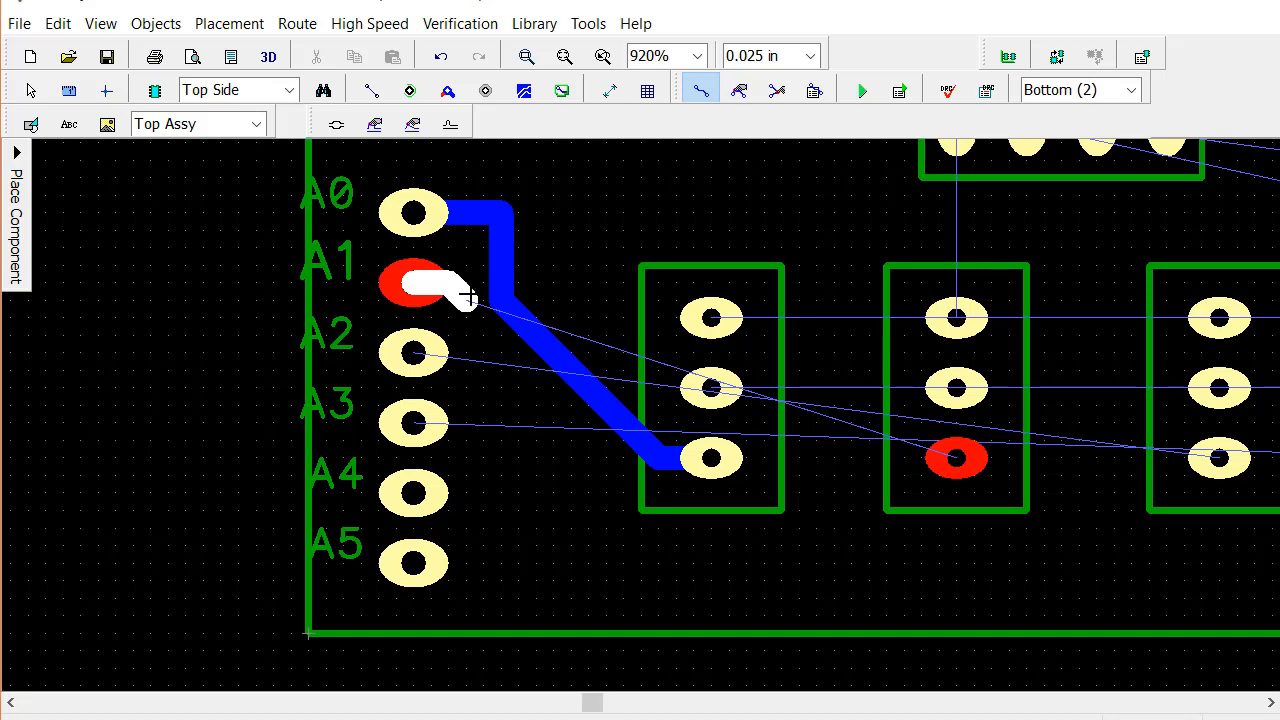
pyautogui.click(467, 297)
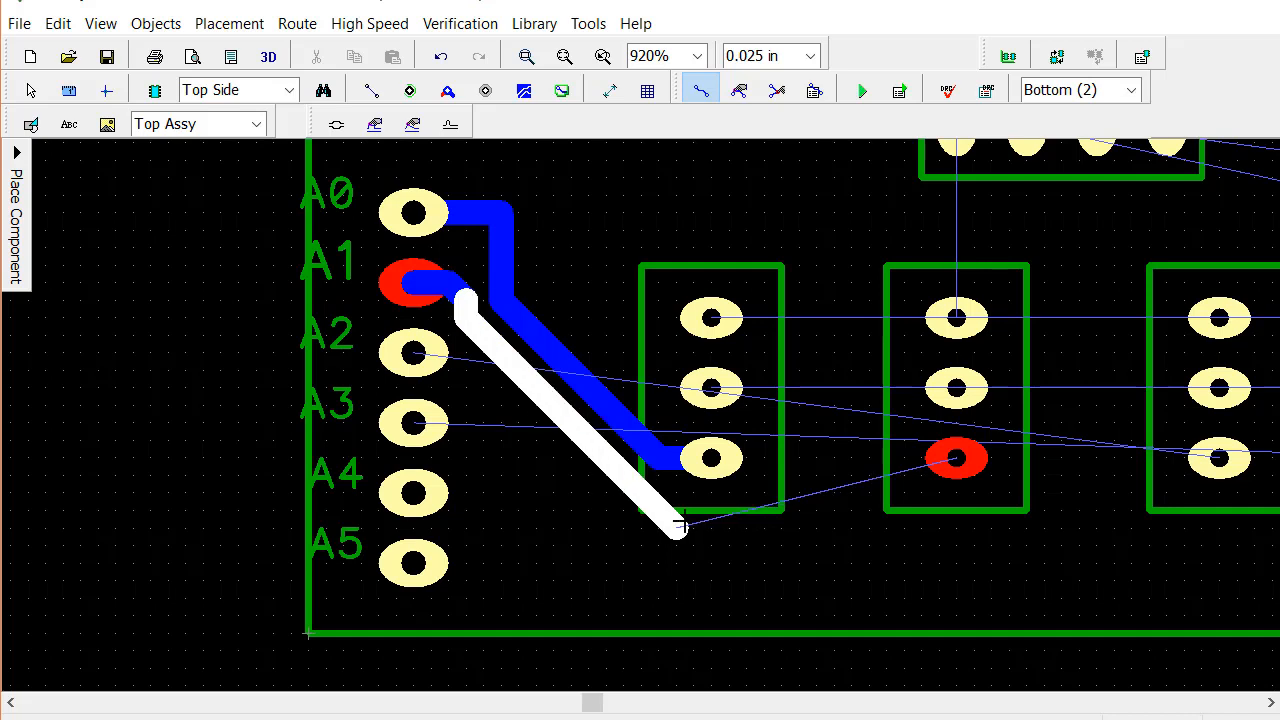
pyautogui.click(688, 524)
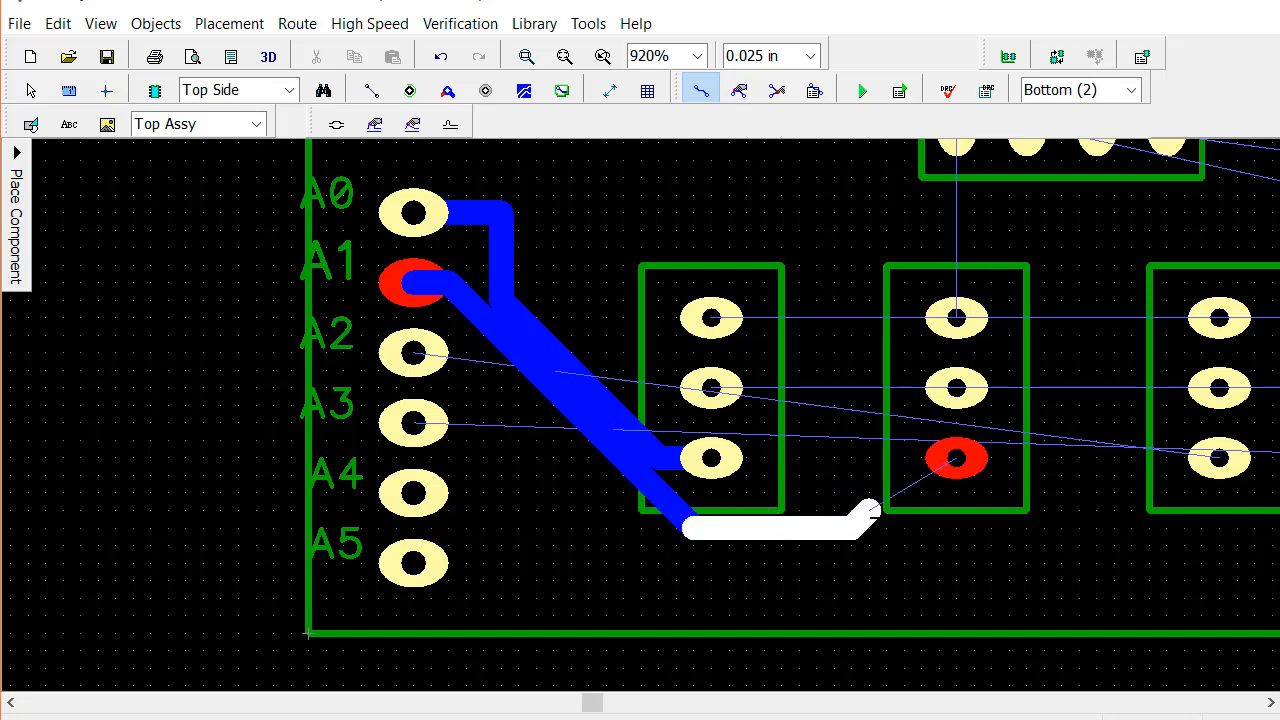
pyautogui.click(945, 468)
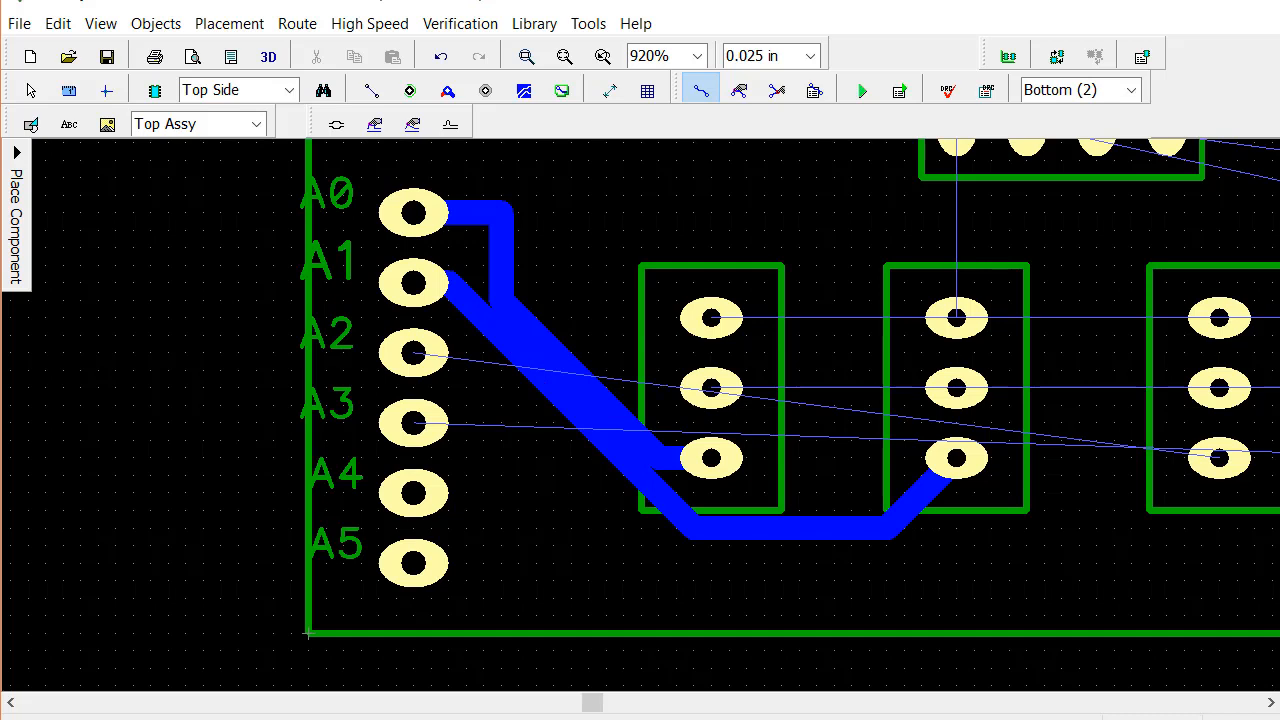
# Reshape the A0 trace by shifting its diagonal clear of the A1 trace and pulling its corner in next to pad A0
pyautogui.click(740, 90)
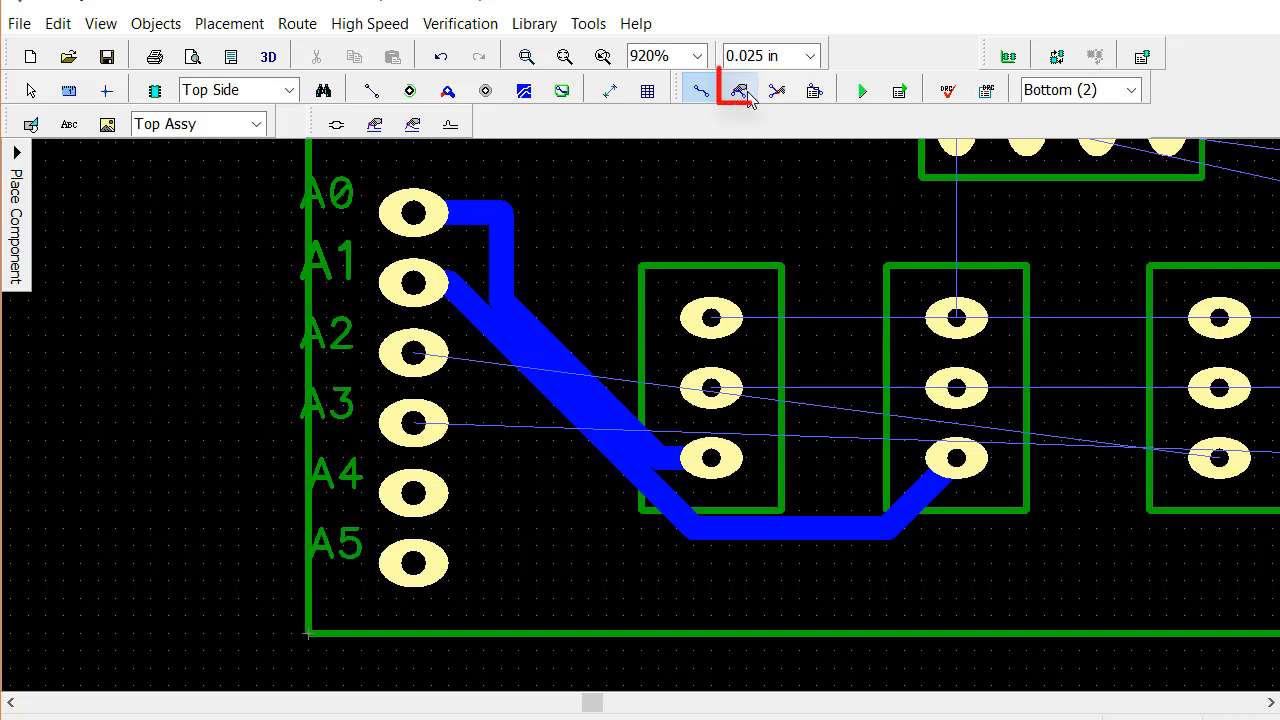
pyautogui.click(543, 351)
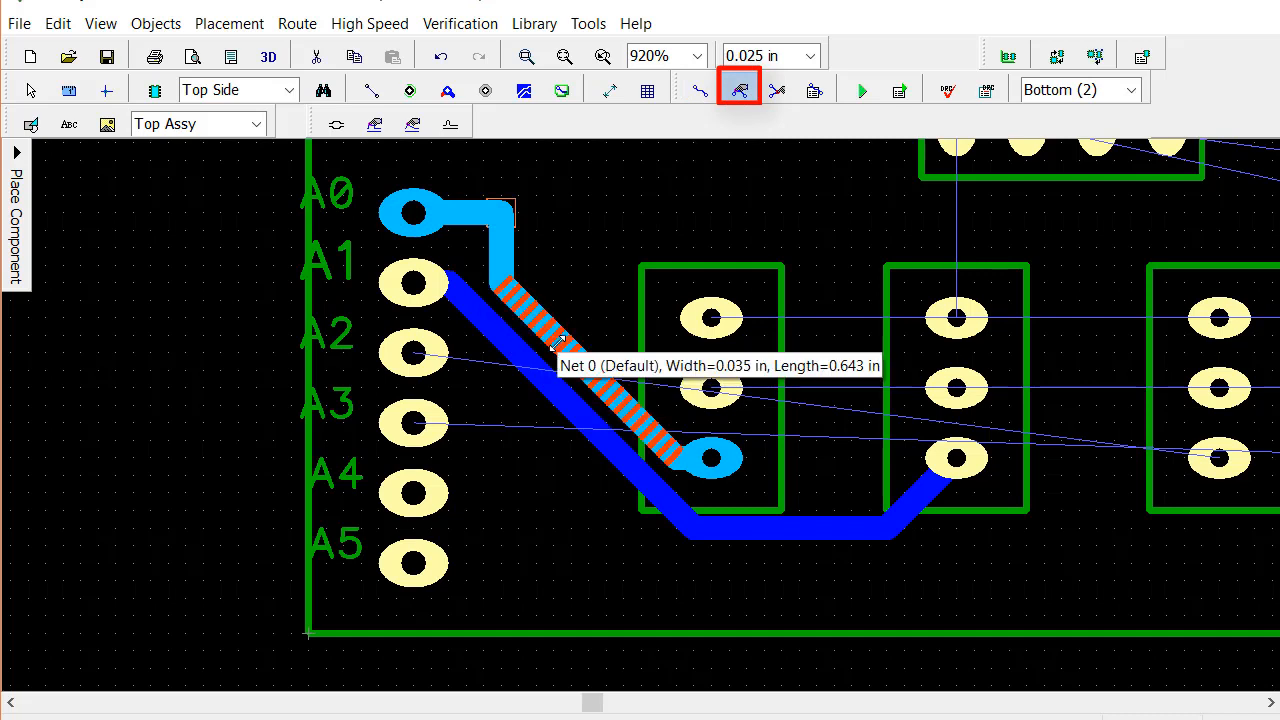
pyautogui.moveTo(559, 342); pyautogui.dragTo(563, 338)
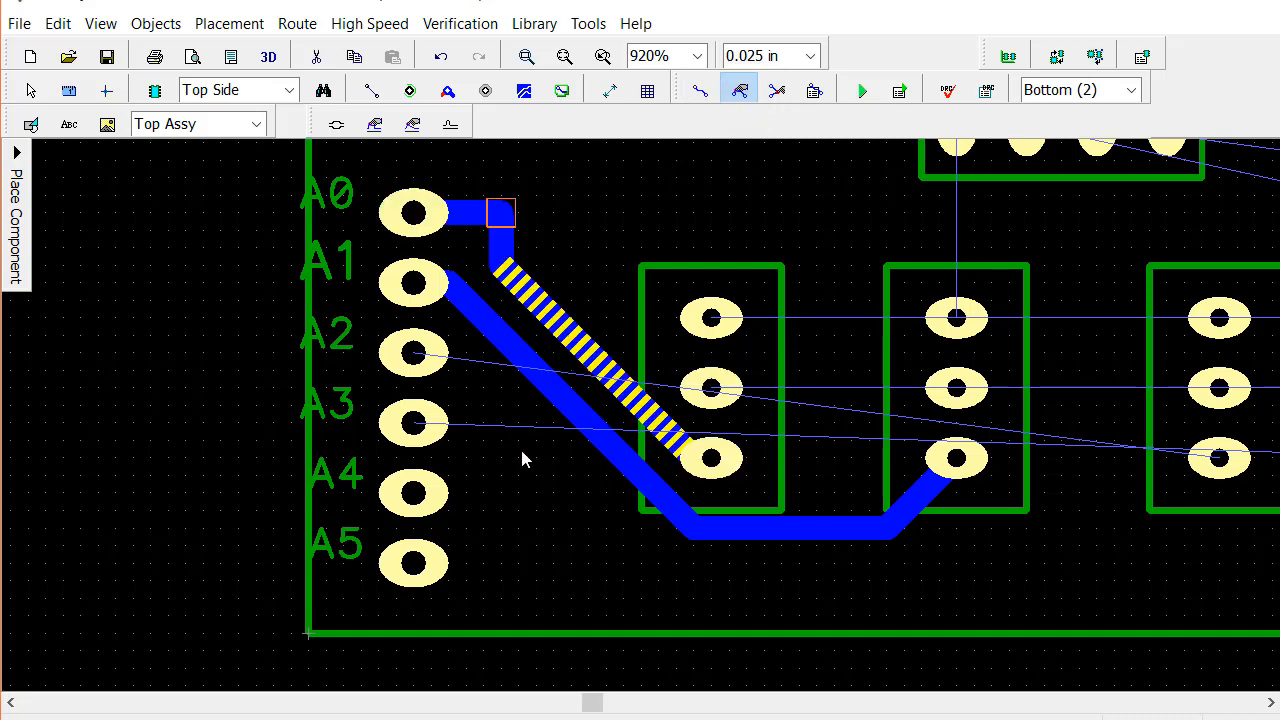
pyautogui.click(777, 90)
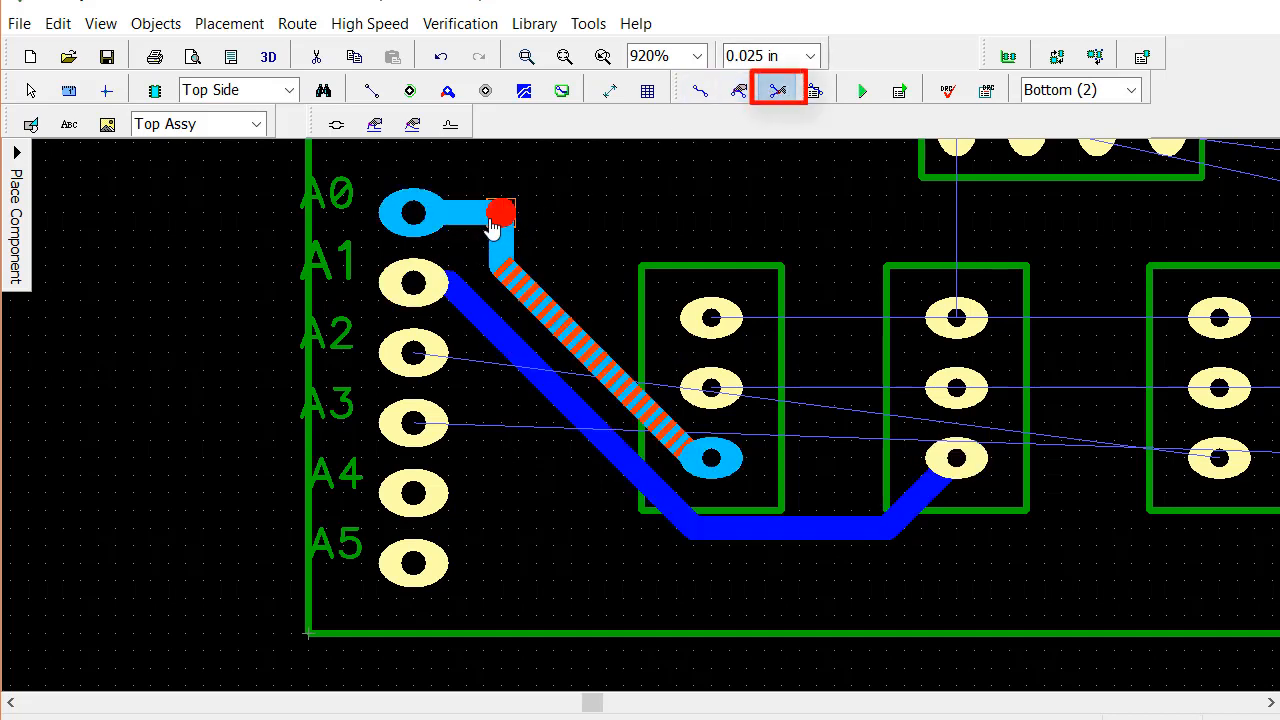
pyautogui.moveTo(492, 226); pyautogui.dragTo(457, 226)
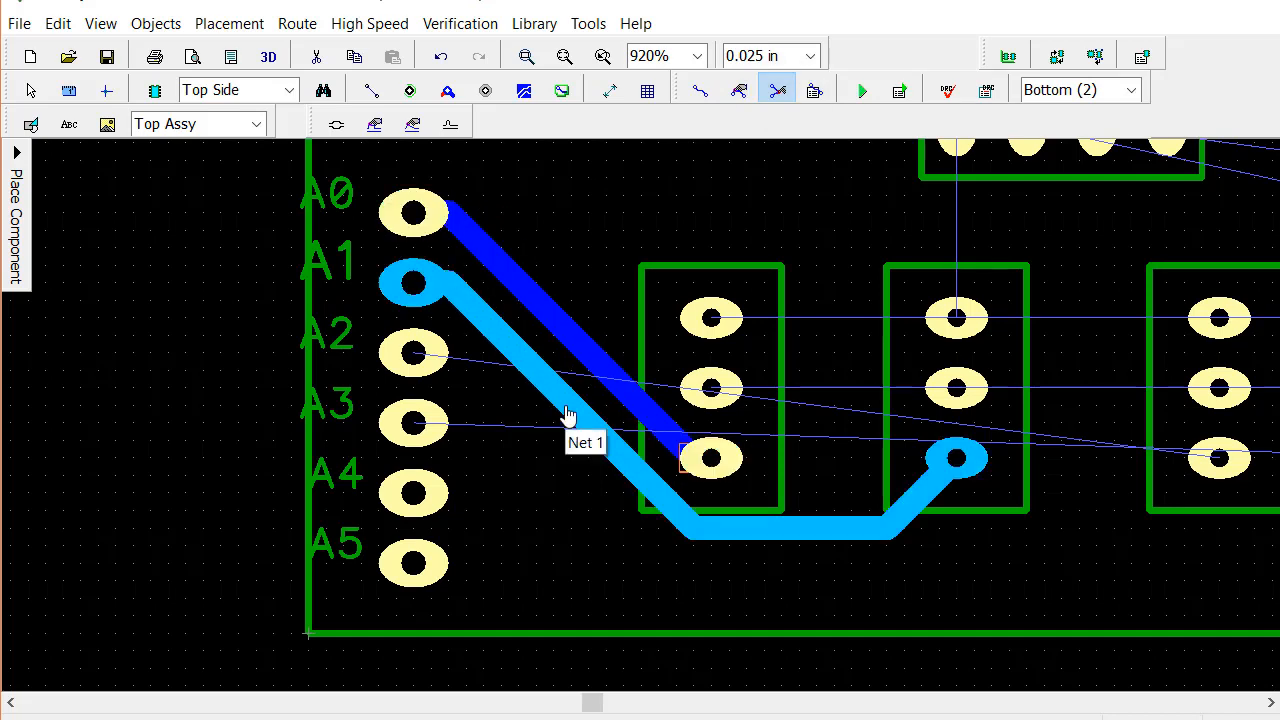
# Manually route a trace from pad A2, running below the A1 trace, to the lowest pad of the third three-pin header
pyautogui.click(695, 97)
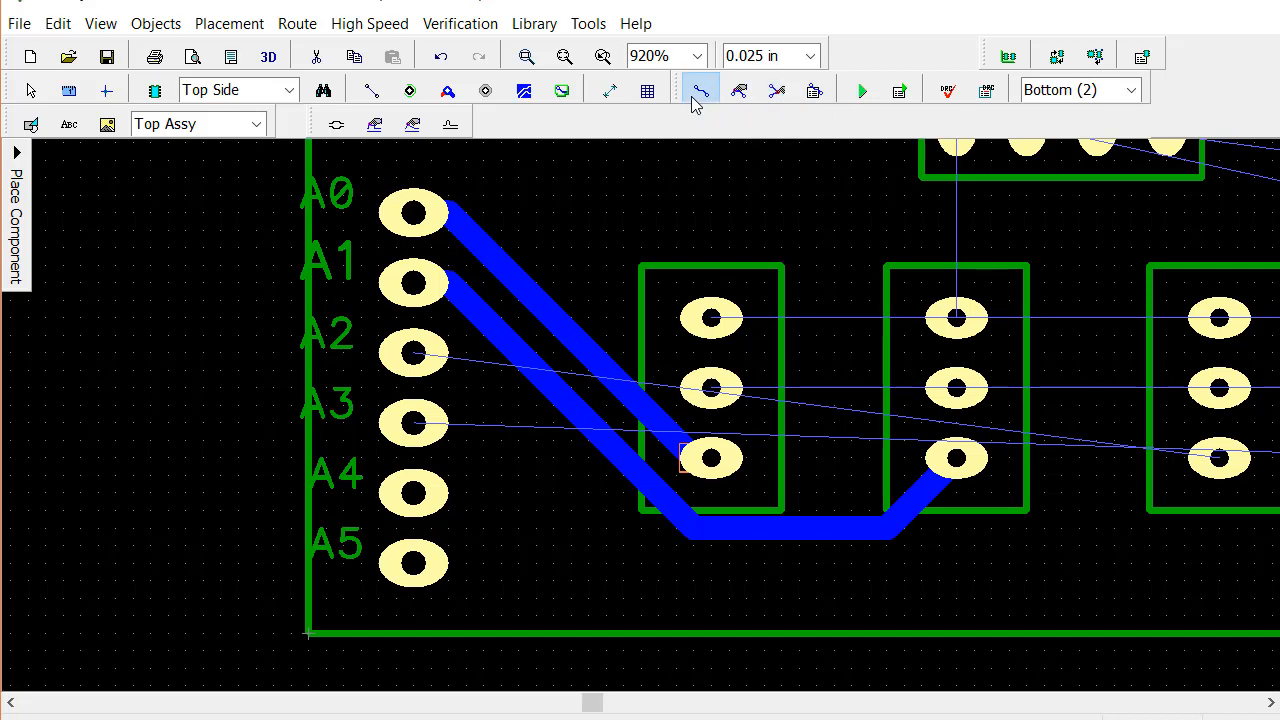
pyautogui.click(414, 353)
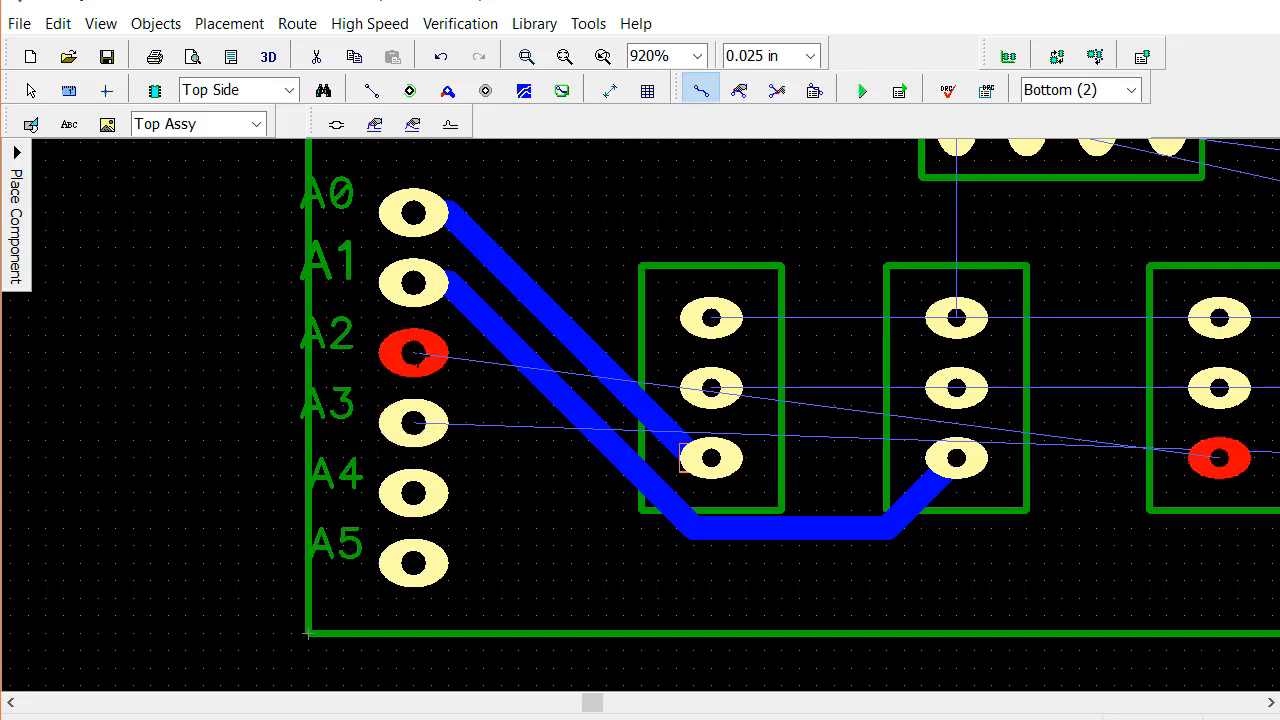
pyautogui.click(448, 353)
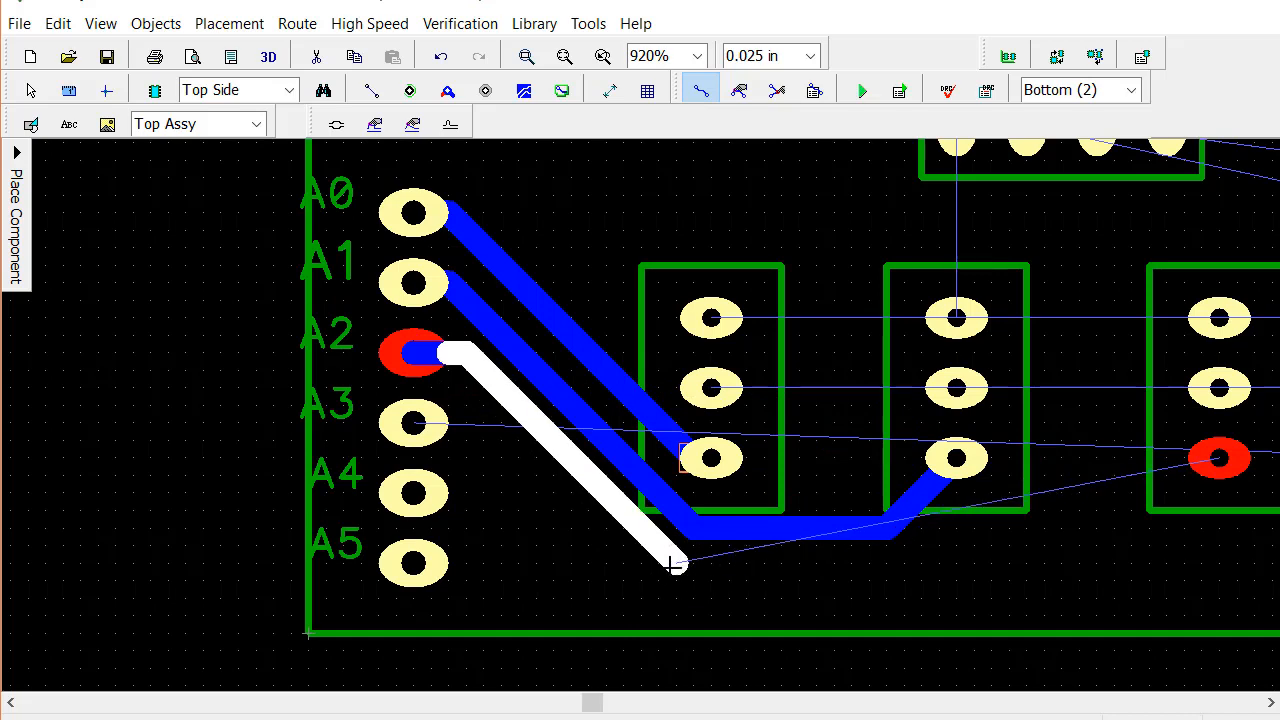
pyautogui.click(675, 565)
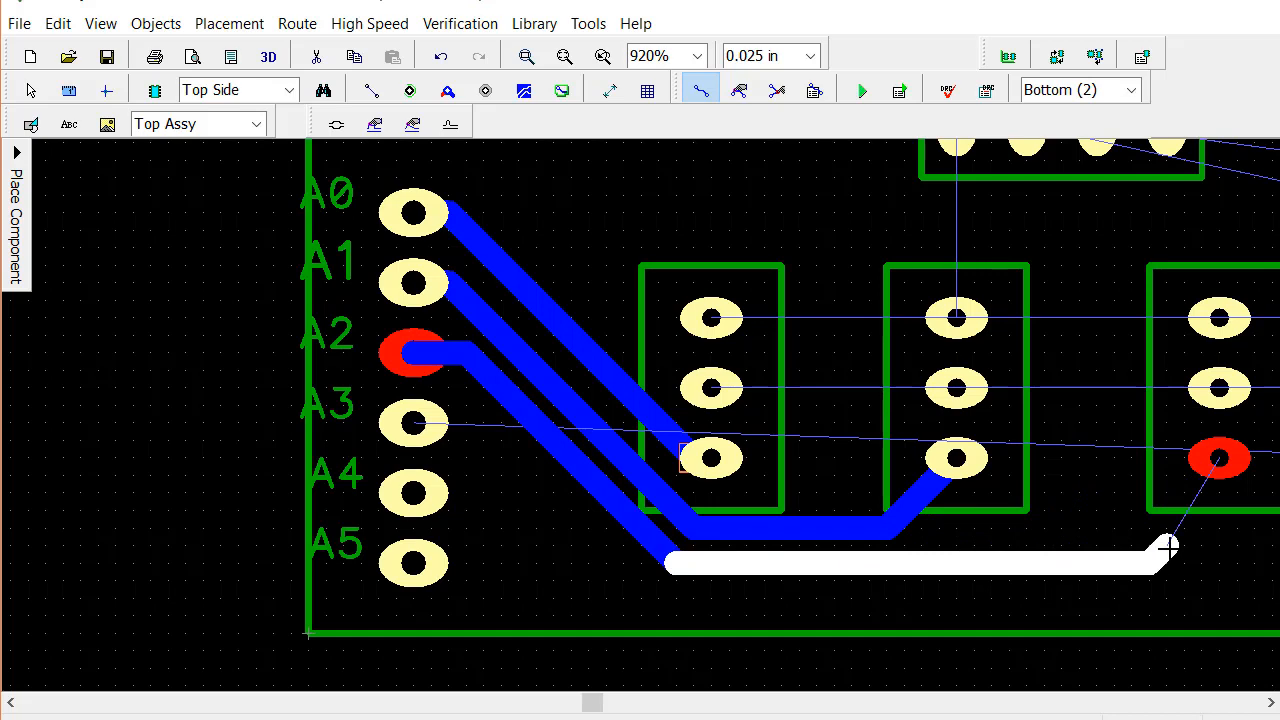
pyautogui.click(1219, 462)
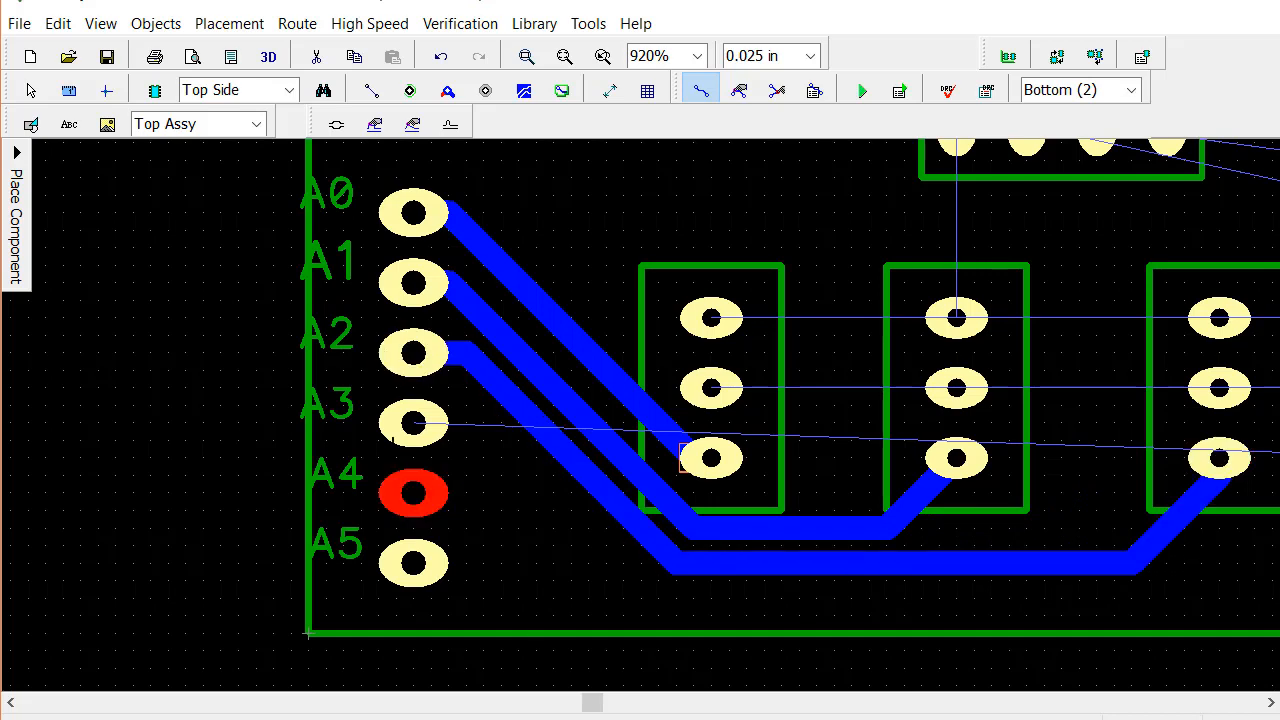
# Route a trace from pad A3, running below the A2 trace, to the lowest pad of the fourth three-pin header
pyautogui.click(860, 556)
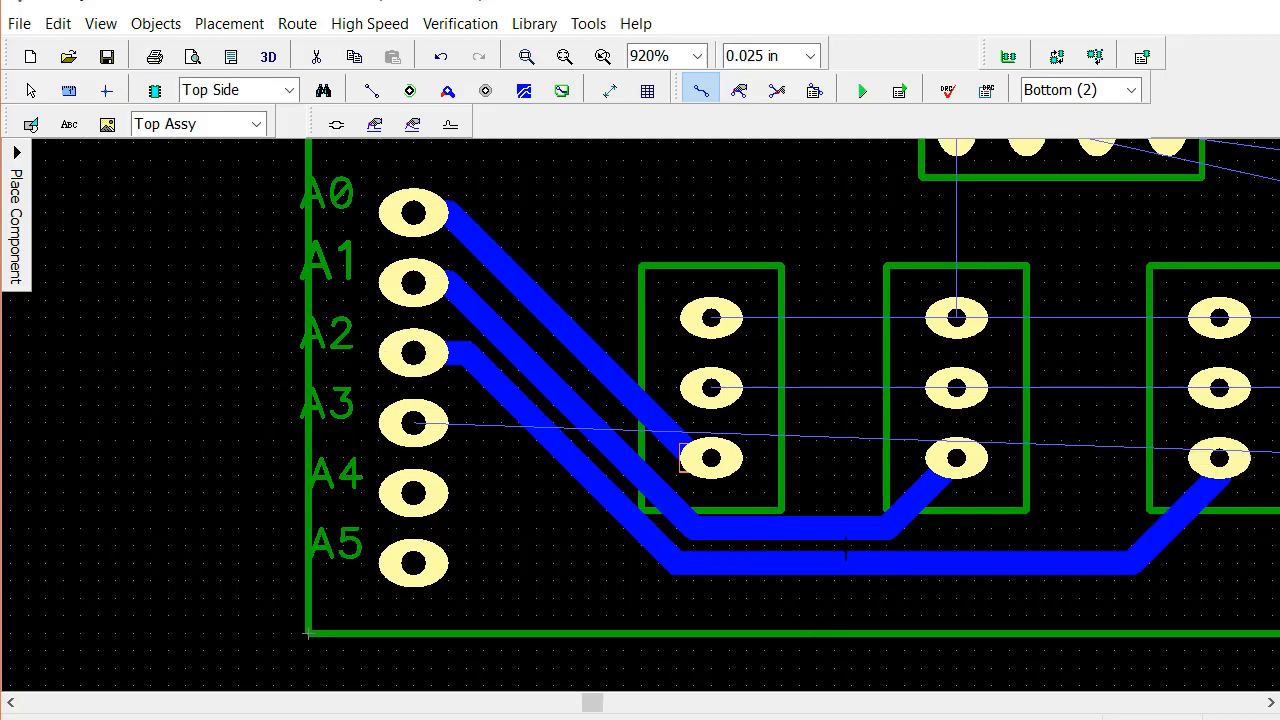
pyautogui.moveTo(849, 549)
pyautogui.mouseDown(button='middle')
pyautogui.moveTo(730, 564)
pyautogui.moveTo(601, 540)
pyautogui.mouseUp(button='middle')
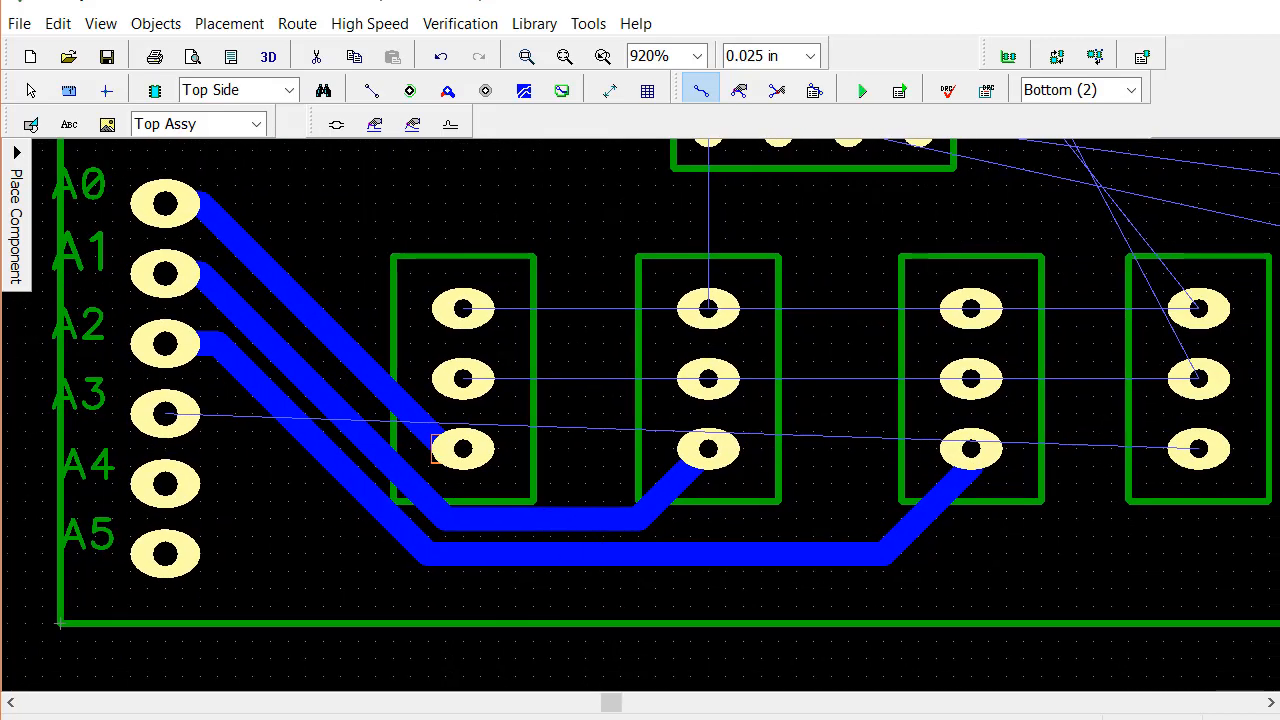
pyautogui.click(176, 487)
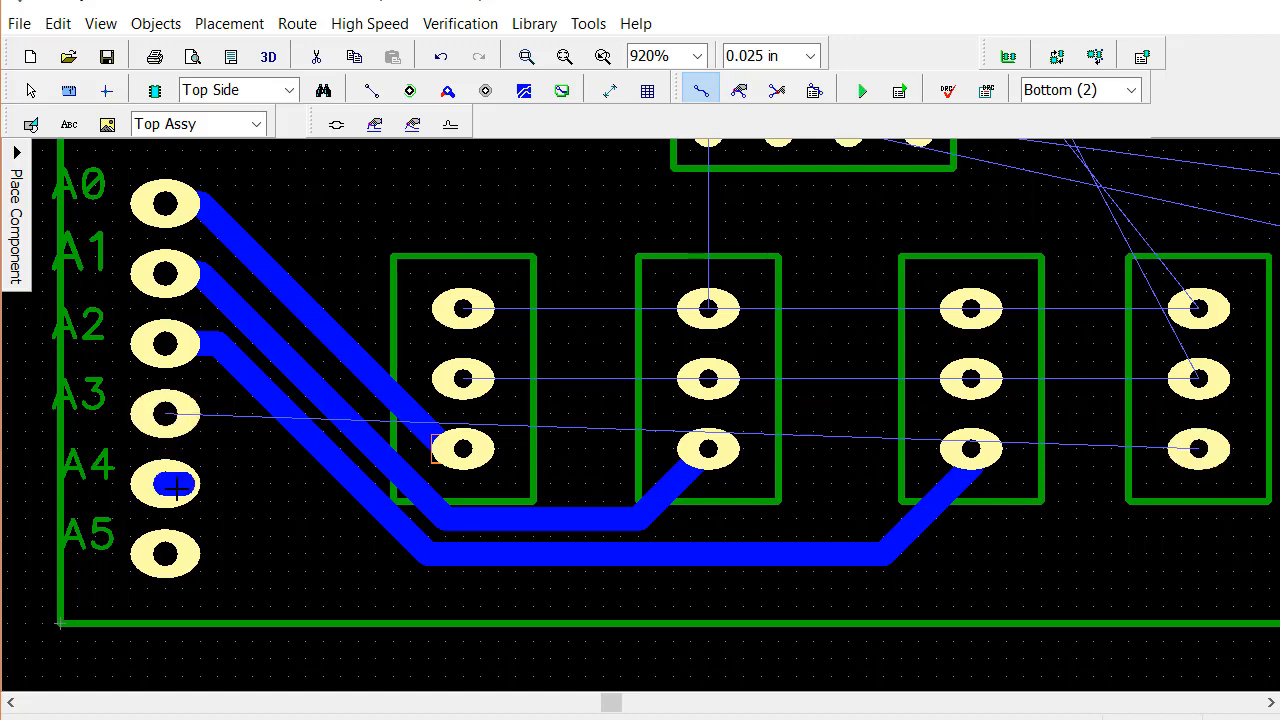
pyautogui.press('Escape')
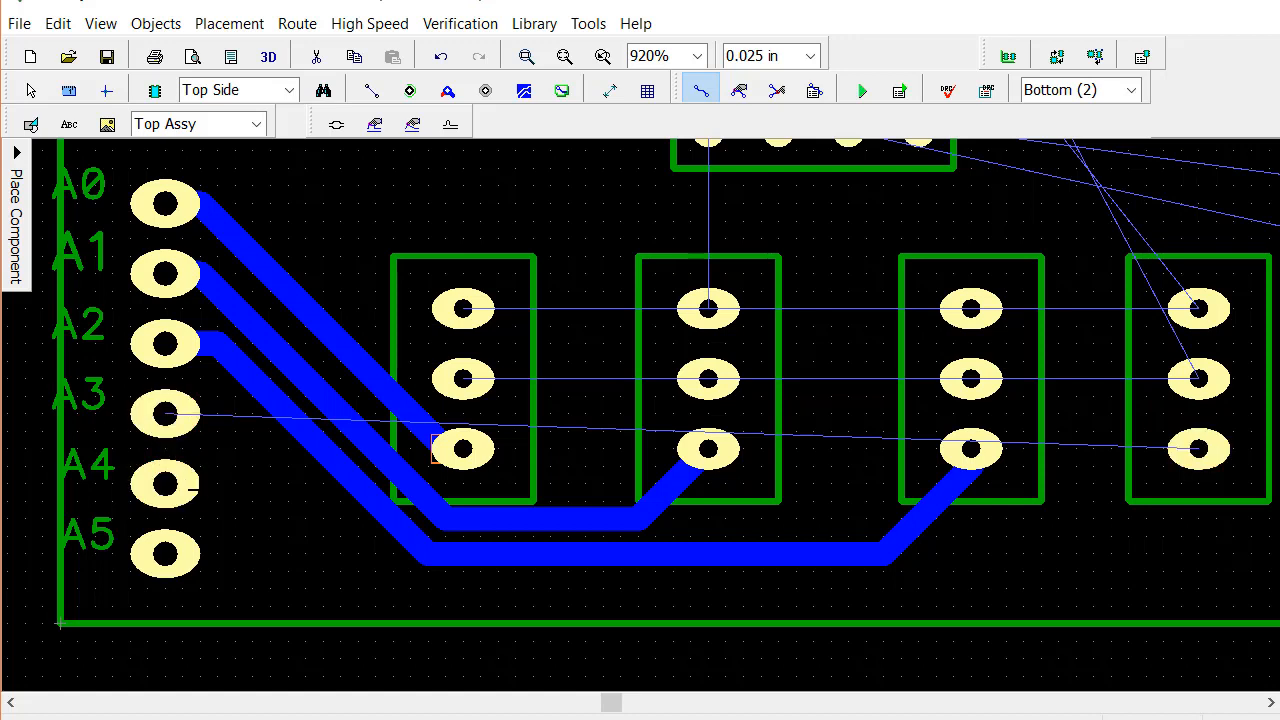
pyautogui.click(166, 414)
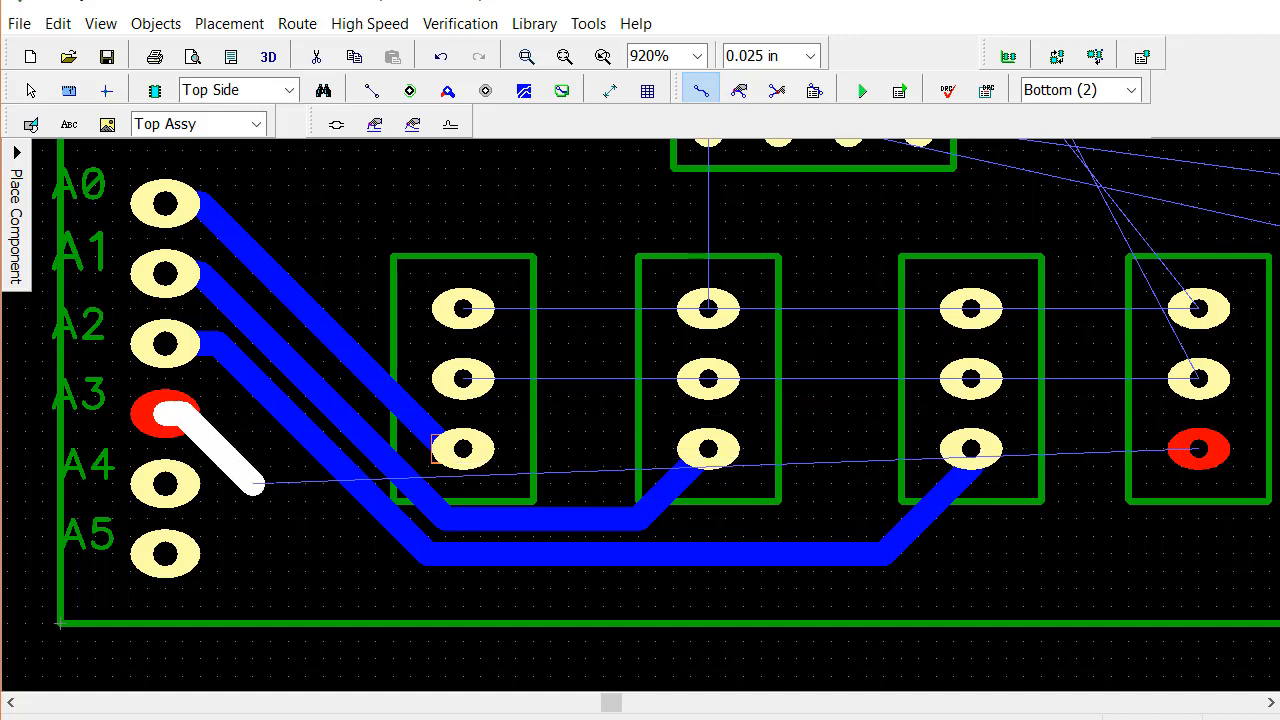
pyautogui.click(391, 591)
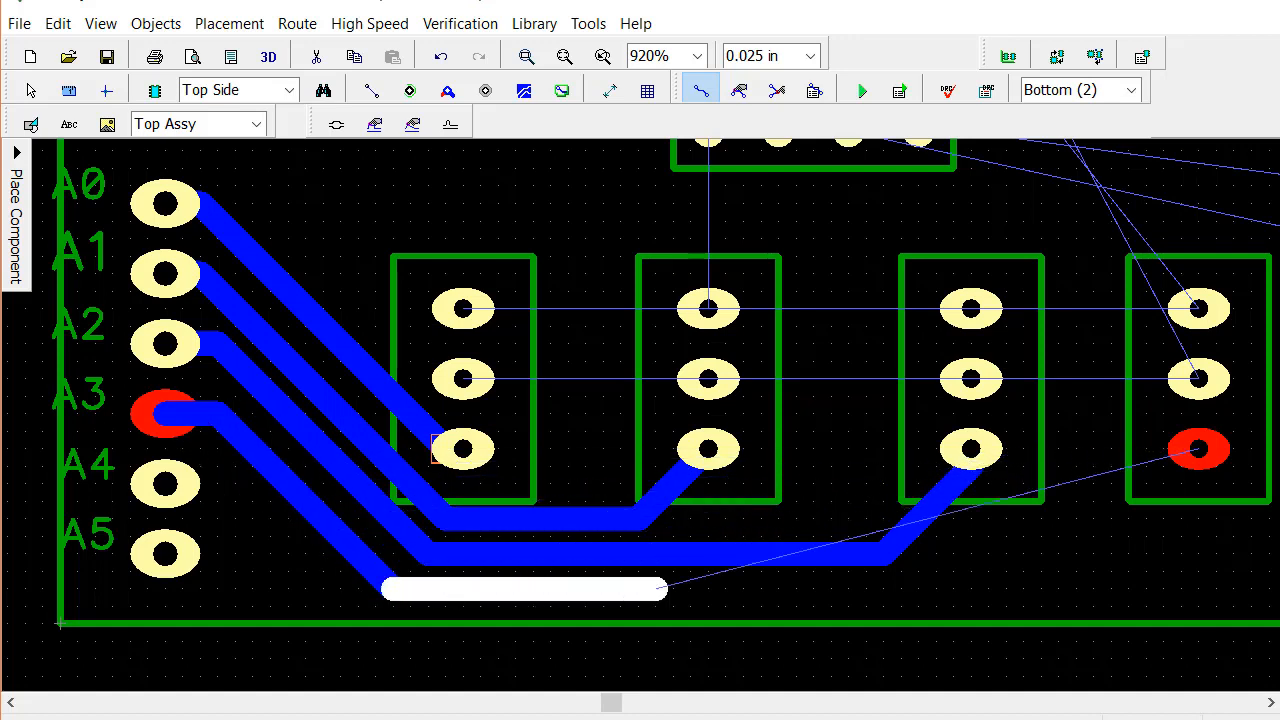
pyautogui.click(1143, 587)
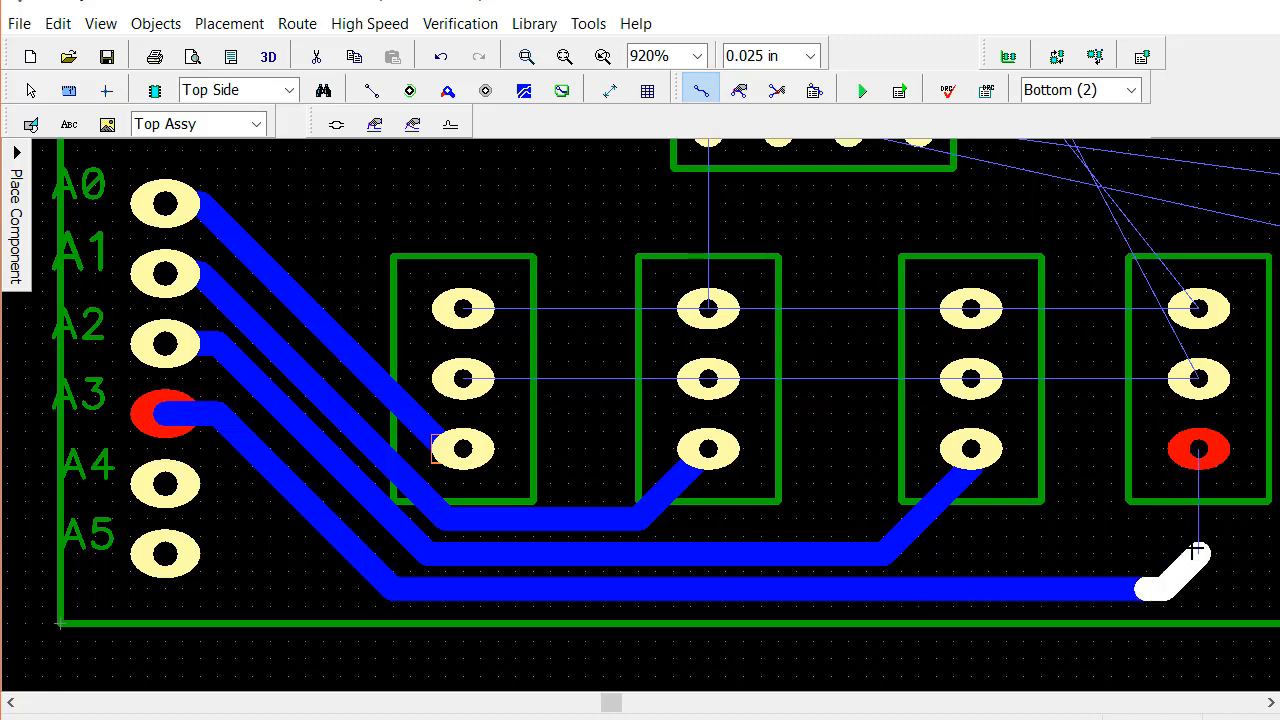
pyautogui.click(1196, 549)
pyautogui.click(1196, 455)
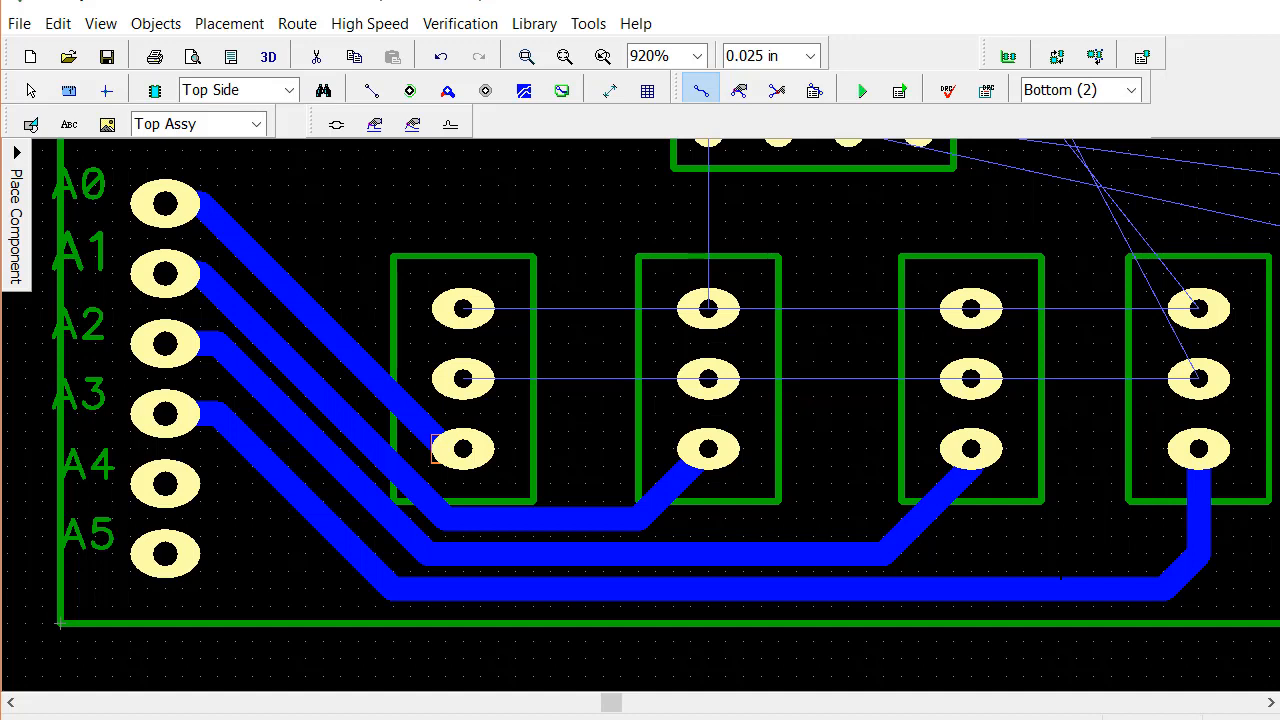
# Route a straight trace through the middle pads of all four three-pin headers, from the first header to the fourth
pyautogui.click(463, 378)
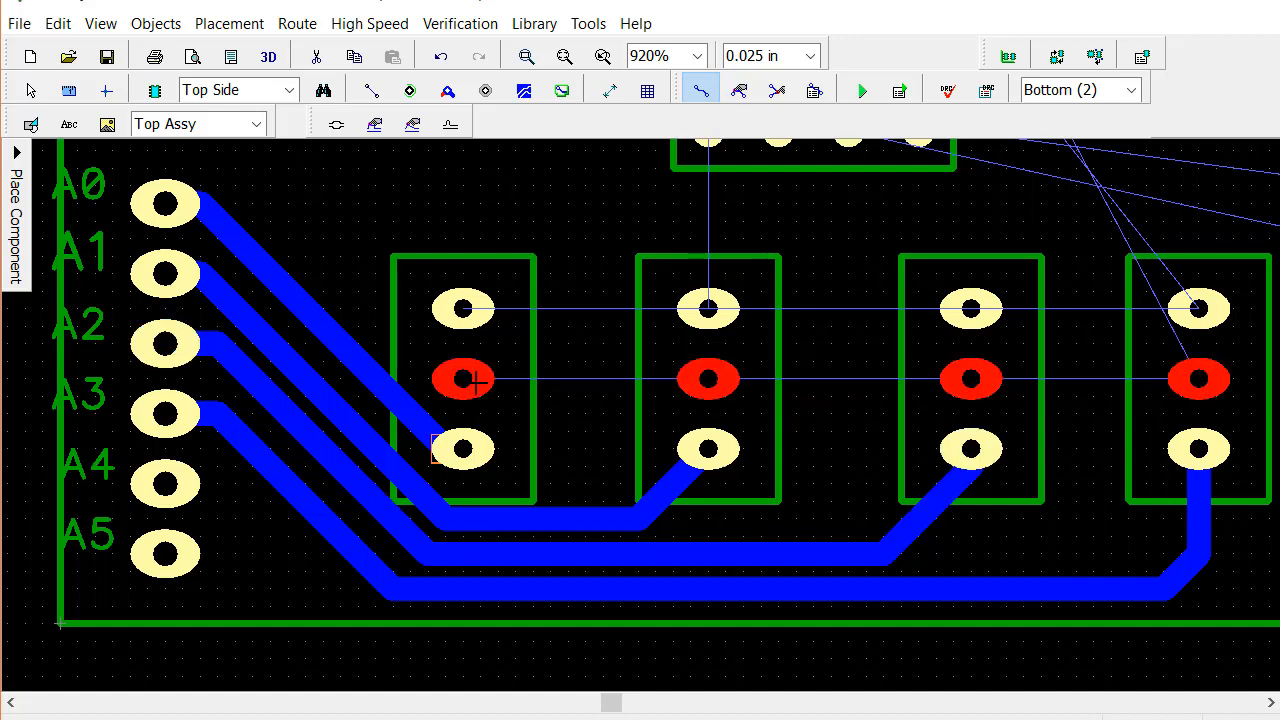
pyautogui.click(705, 376)
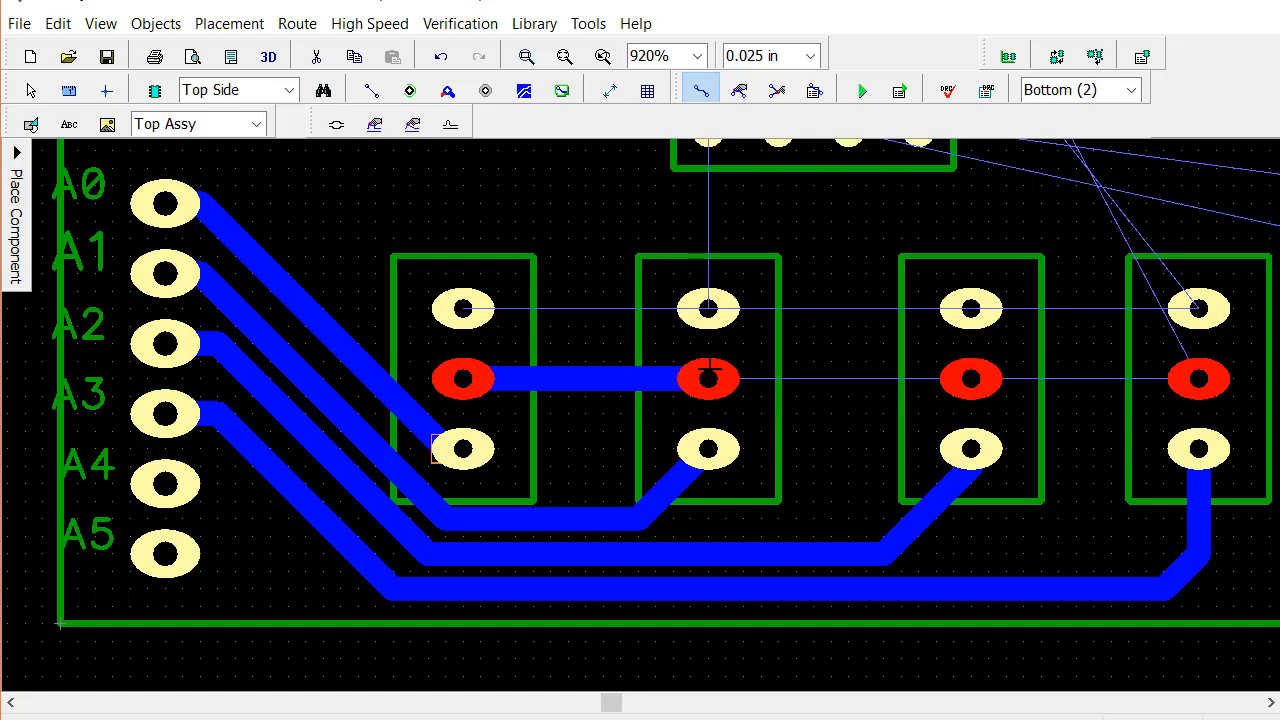
pyautogui.click(973, 378)
pyautogui.click(1198, 378)
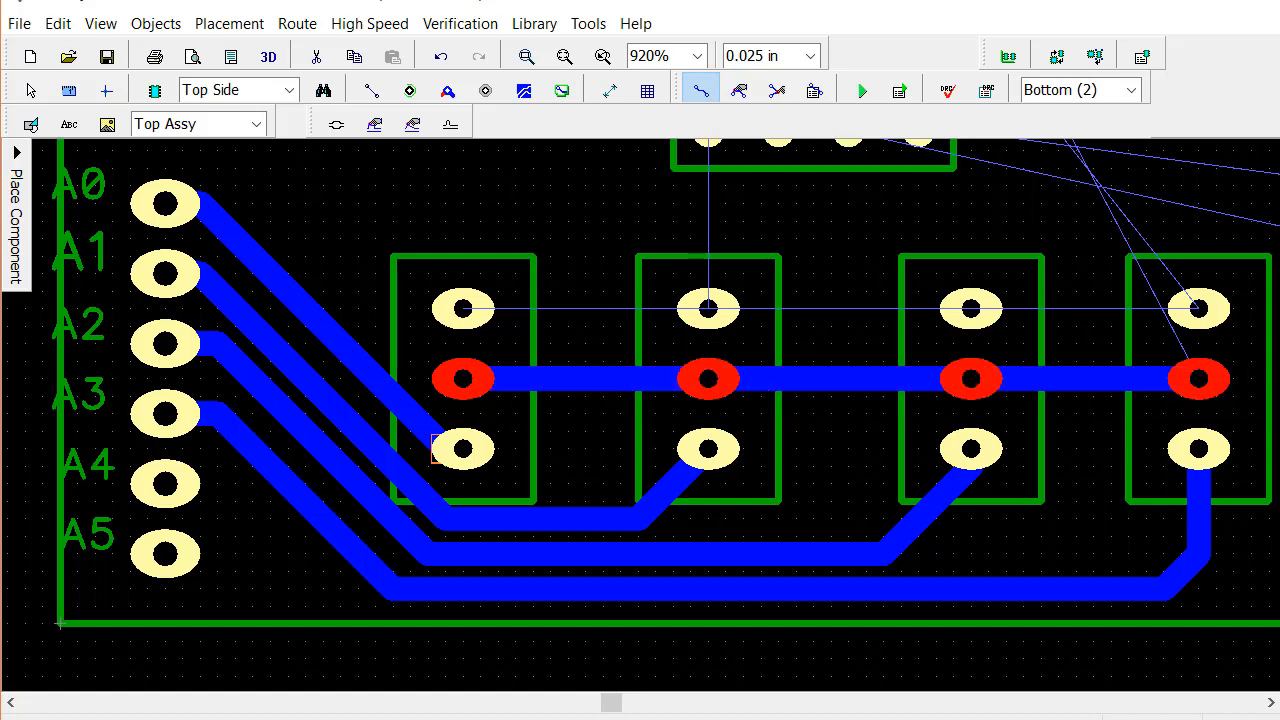
# Route a straight trace through the uppermost pads of all four three-pin headers
pyautogui.click(463, 309)
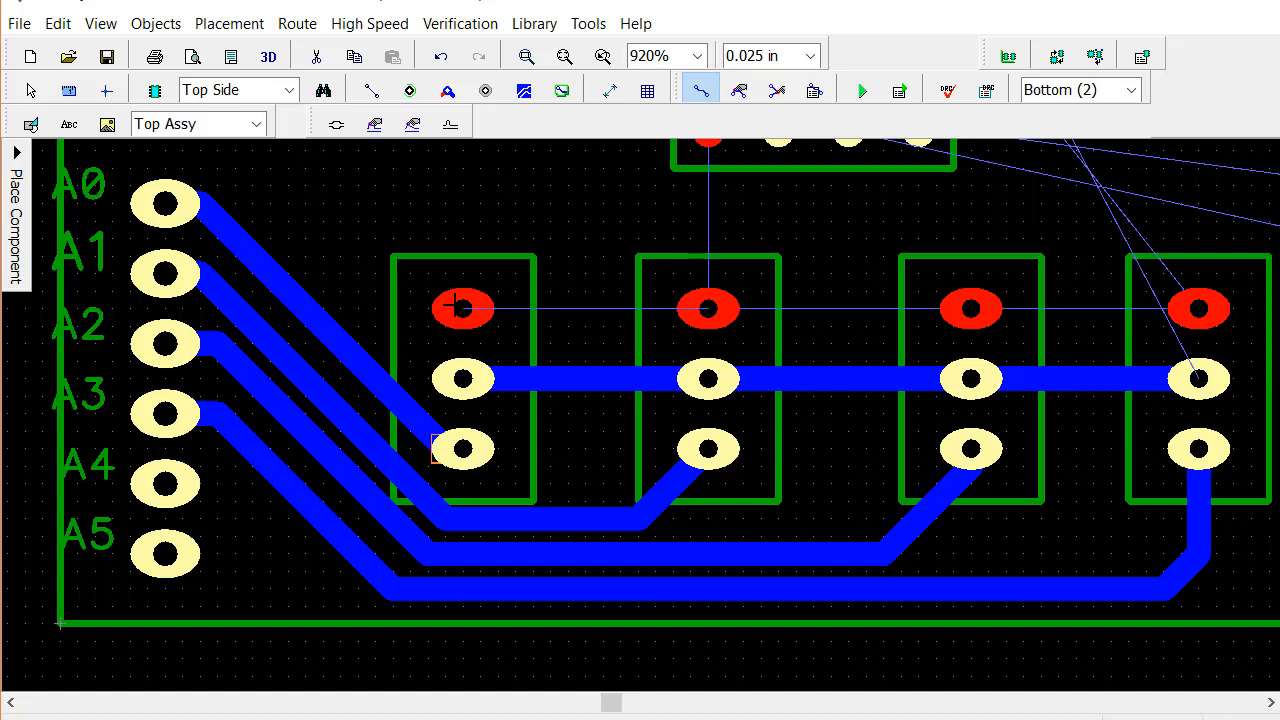
pyautogui.click(708, 309)
pyautogui.click(724, 311)
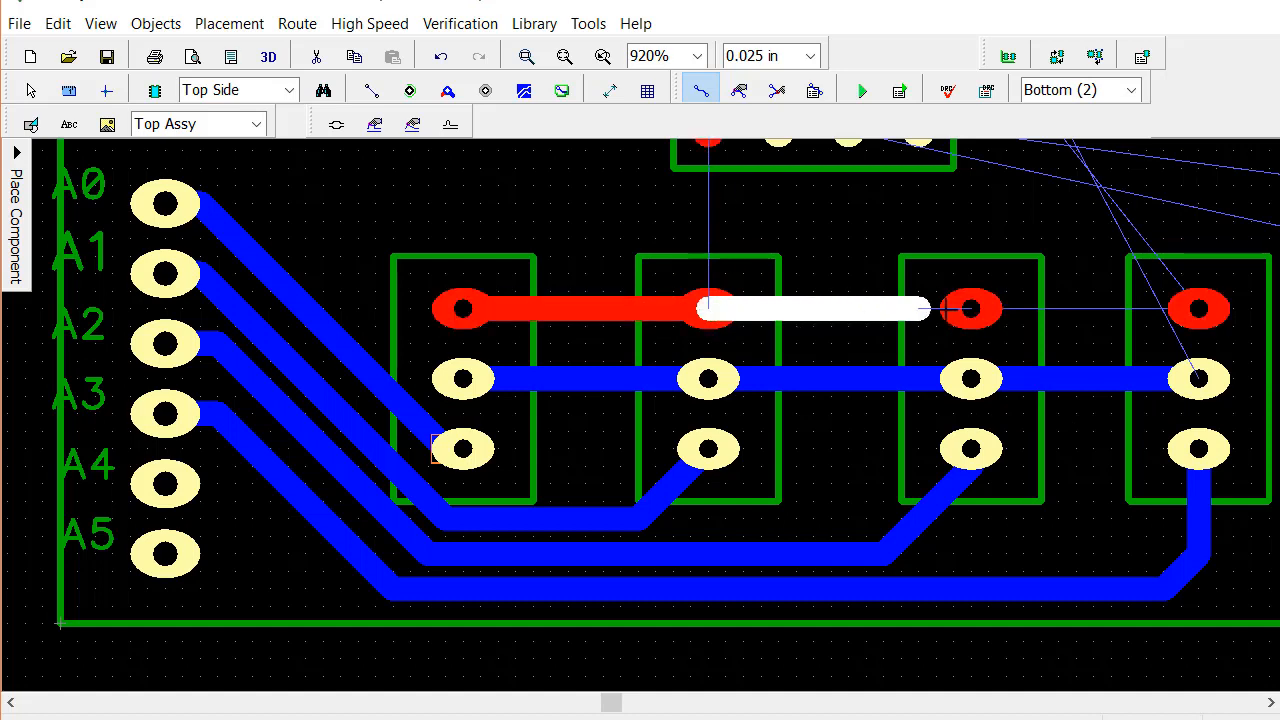
pyautogui.click(978, 311)
pyautogui.click(978, 311)
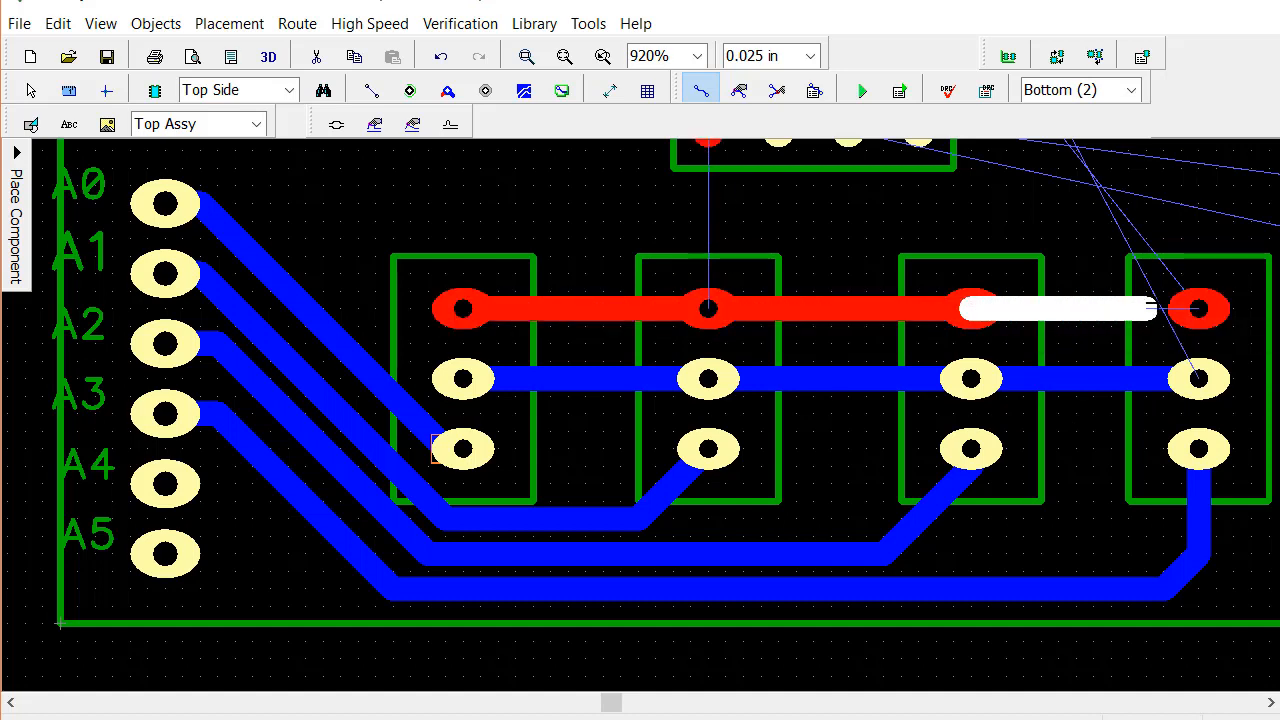
pyautogui.click(1198, 309)
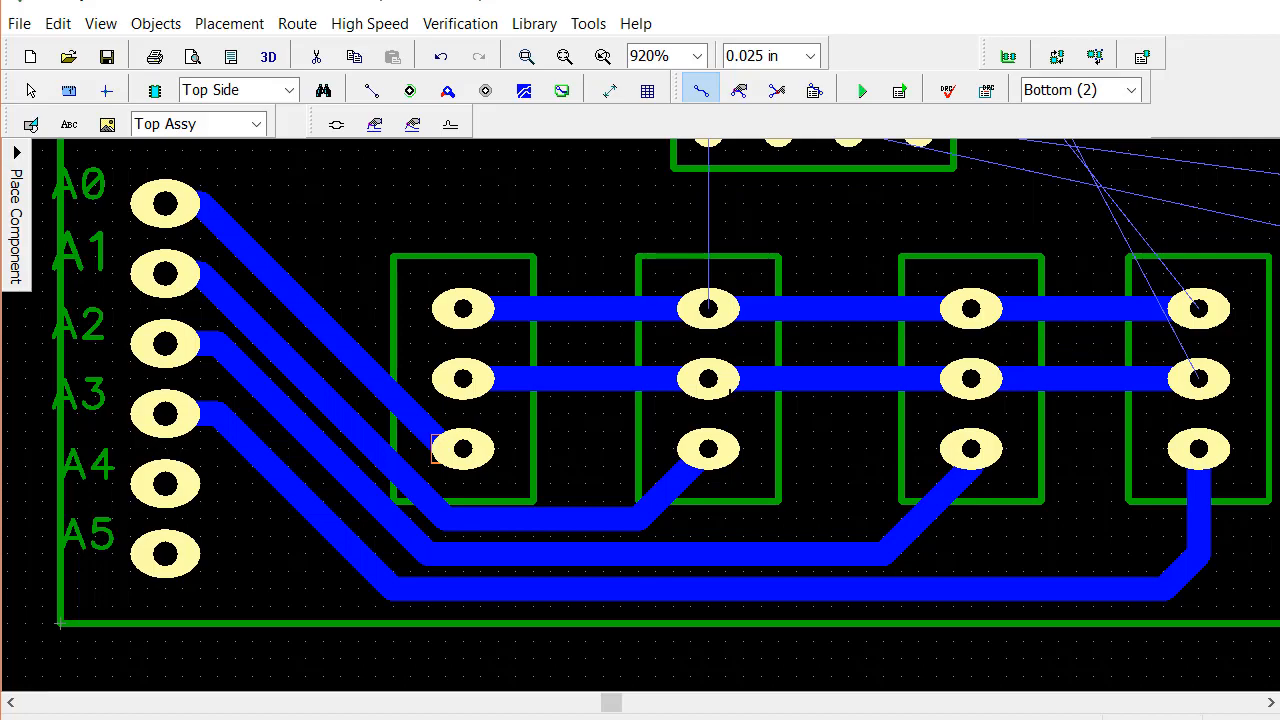
# Route a trace from the driver chip's 3 OUT pad up to the right pad of the right-hand two-pin terminal block
pyautogui.scroll(-1, 730, 390)
pyautogui.scroll(-2, 744, 412)
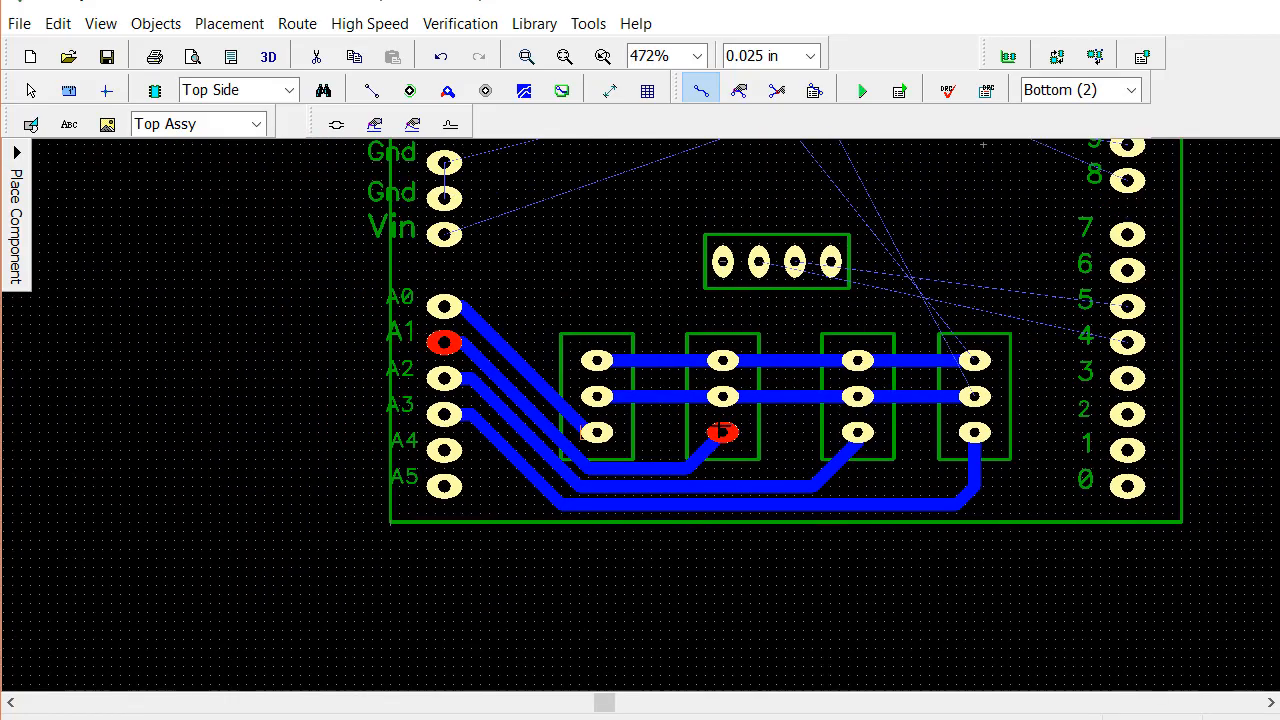
pyautogui.moveTo(960, 170); pyautogui.dragTo(922, 494, button='middle')
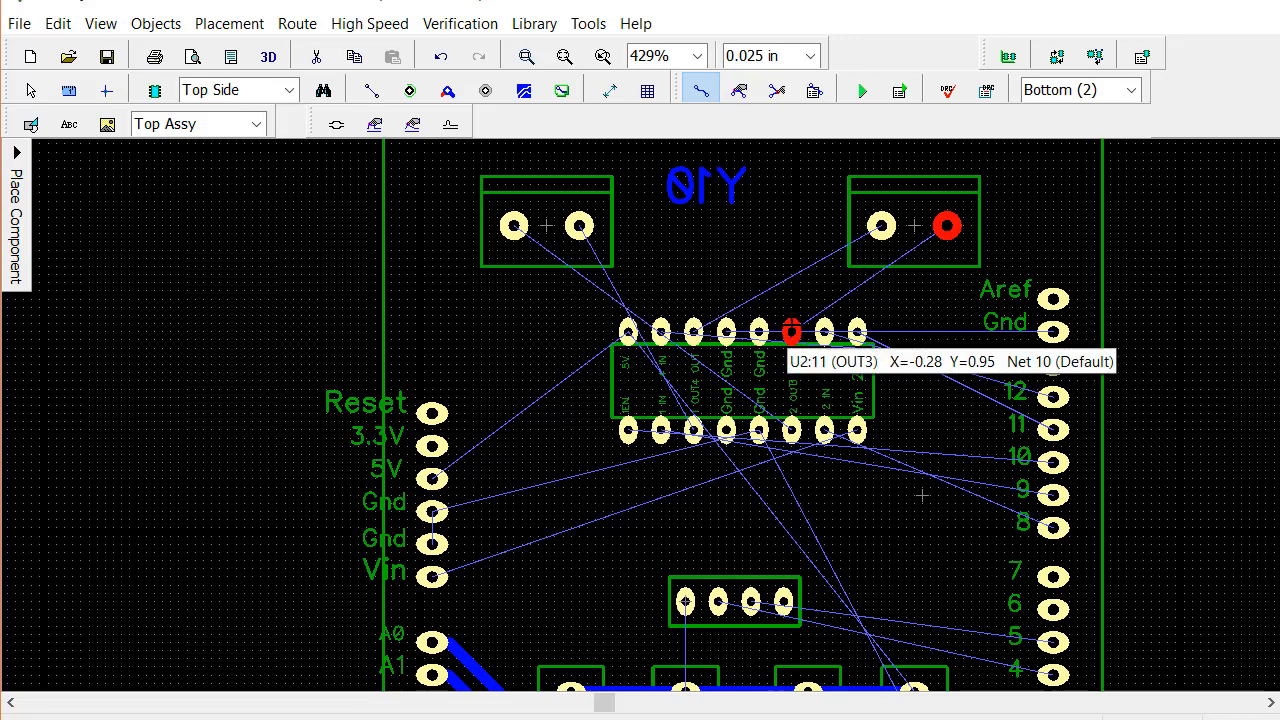
pyautogui.click(790, 312)
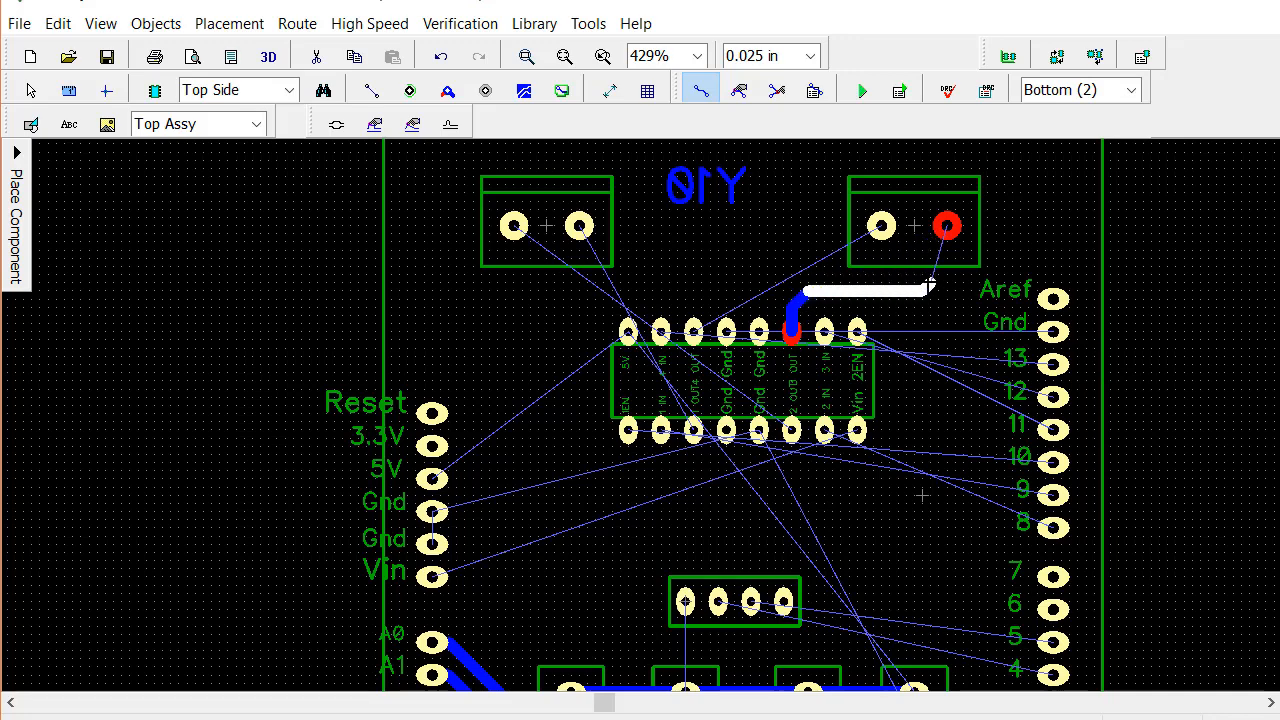
pyautogui.click(929, 287)
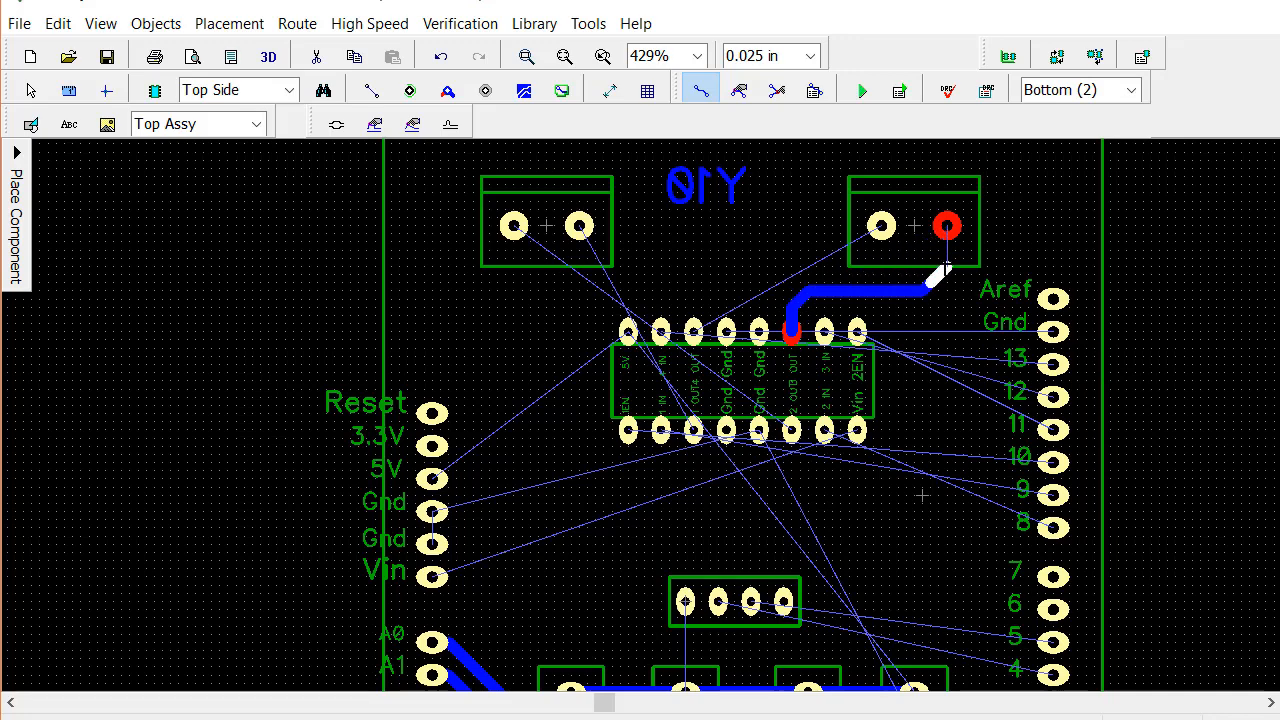
pyautogui.click(947, 228)
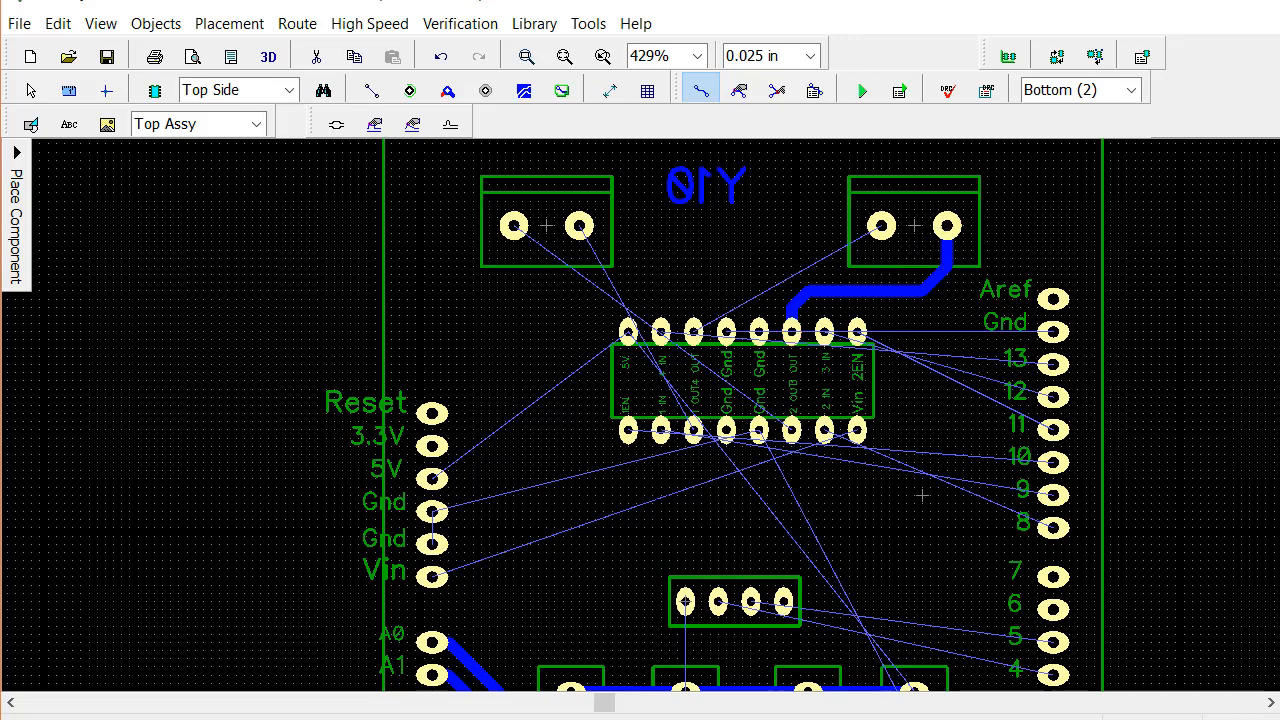
# Route a trace from the driver chip's 4 OUT pad up and diagonally to the left pad of the right-hand terminal block
pyautogui.click(693, 331)
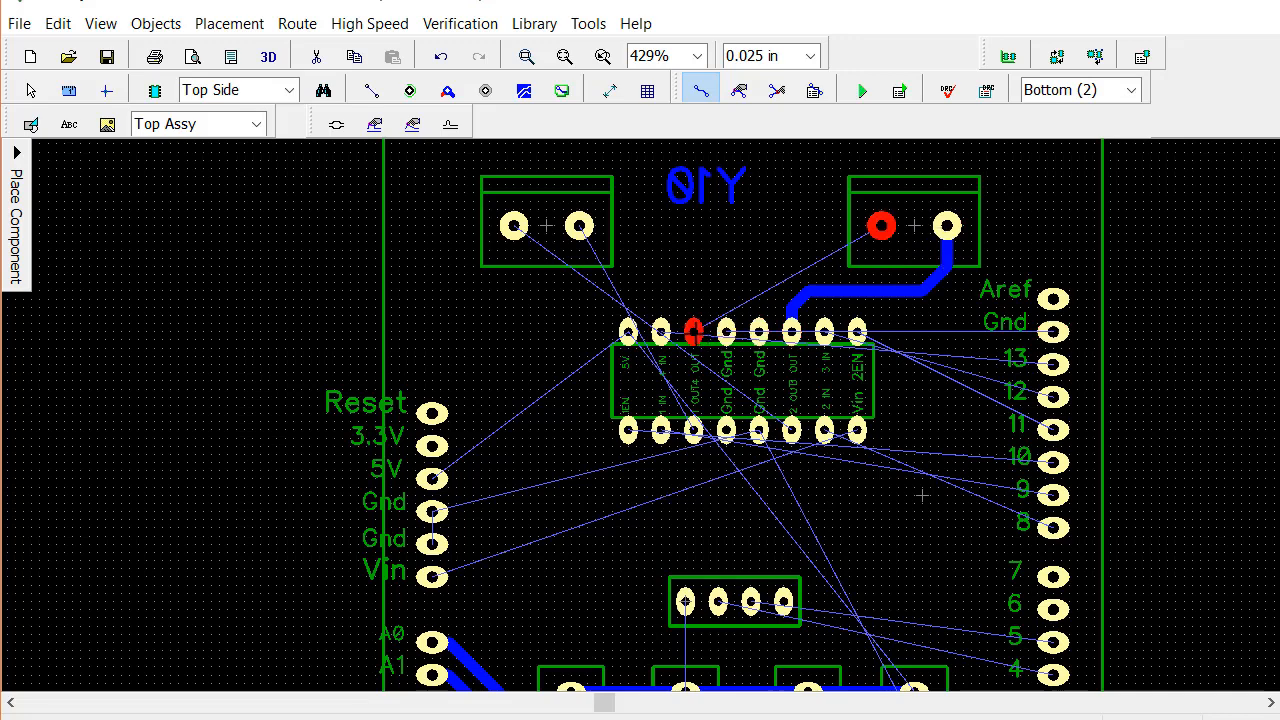
pyautogui.click(693, 298)
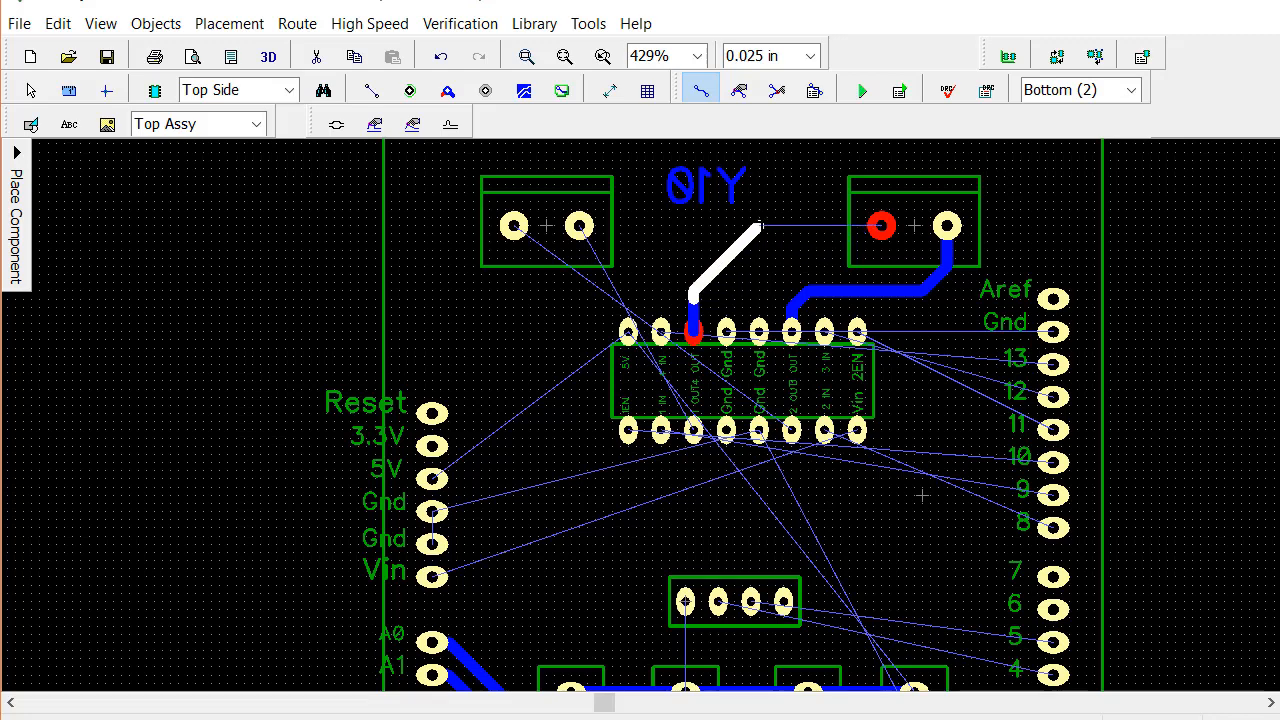
pyautogui.click(760, 222)
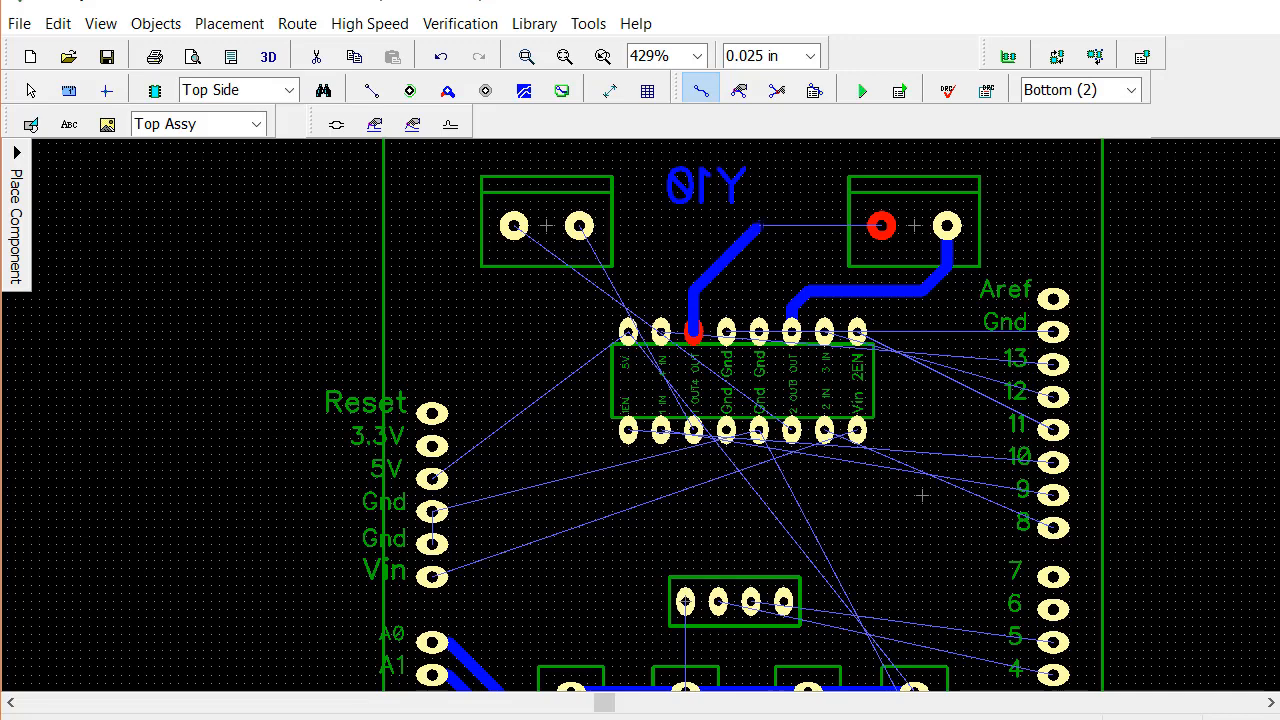
pyautogui.click(881, 226)
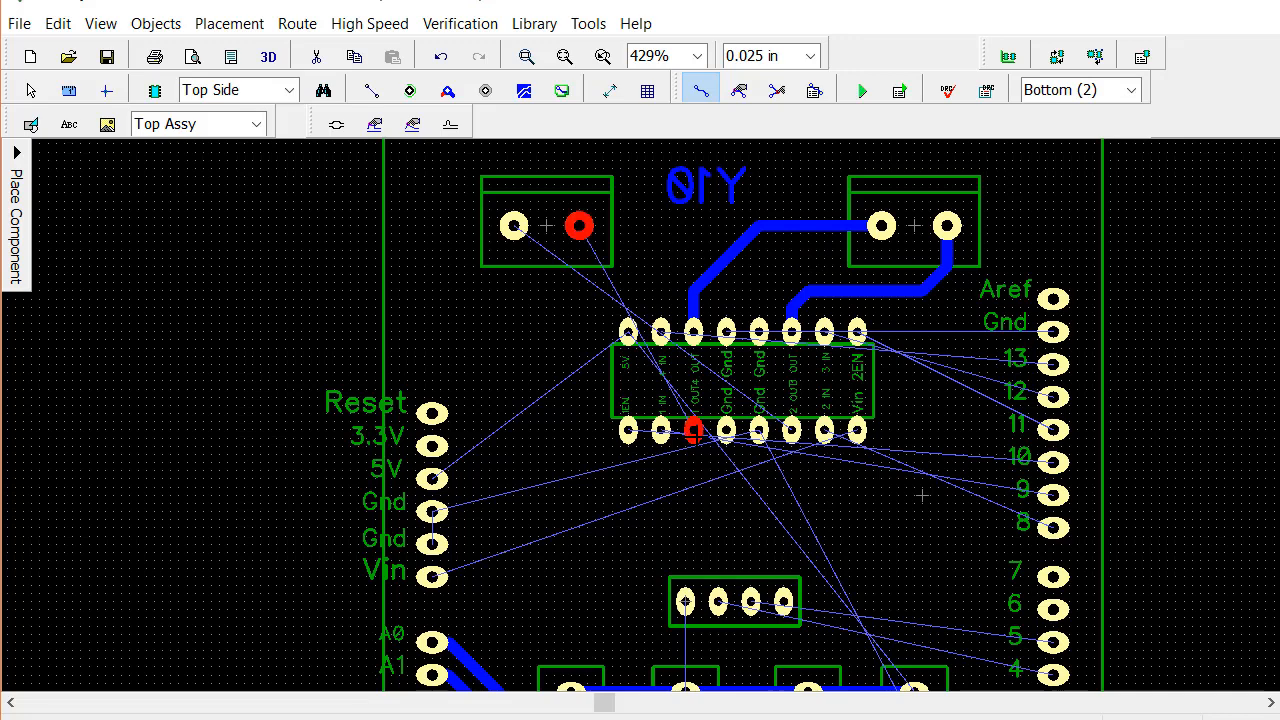
# Route a trace from the chip's 1 OUT pad, below and around its left end, up to the right pad of the left-hand terminal block
pyautogui.click(694, 430)
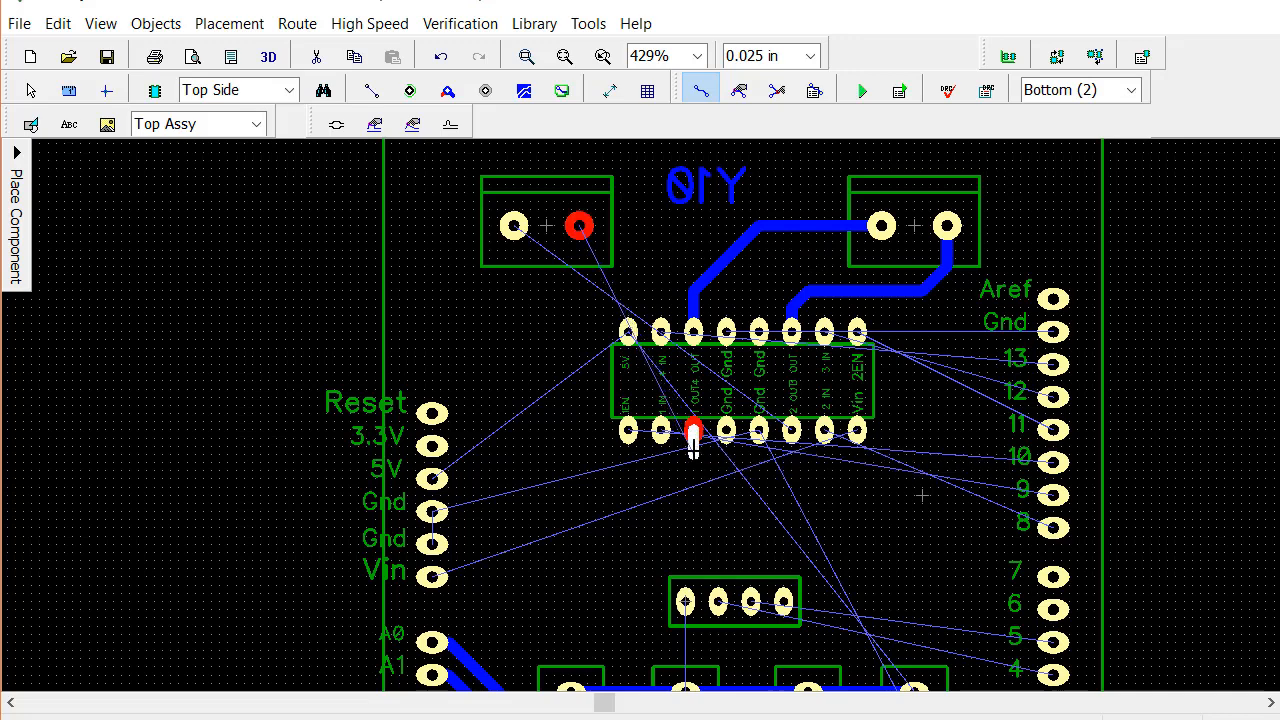
pyautogui.click(694, 461)
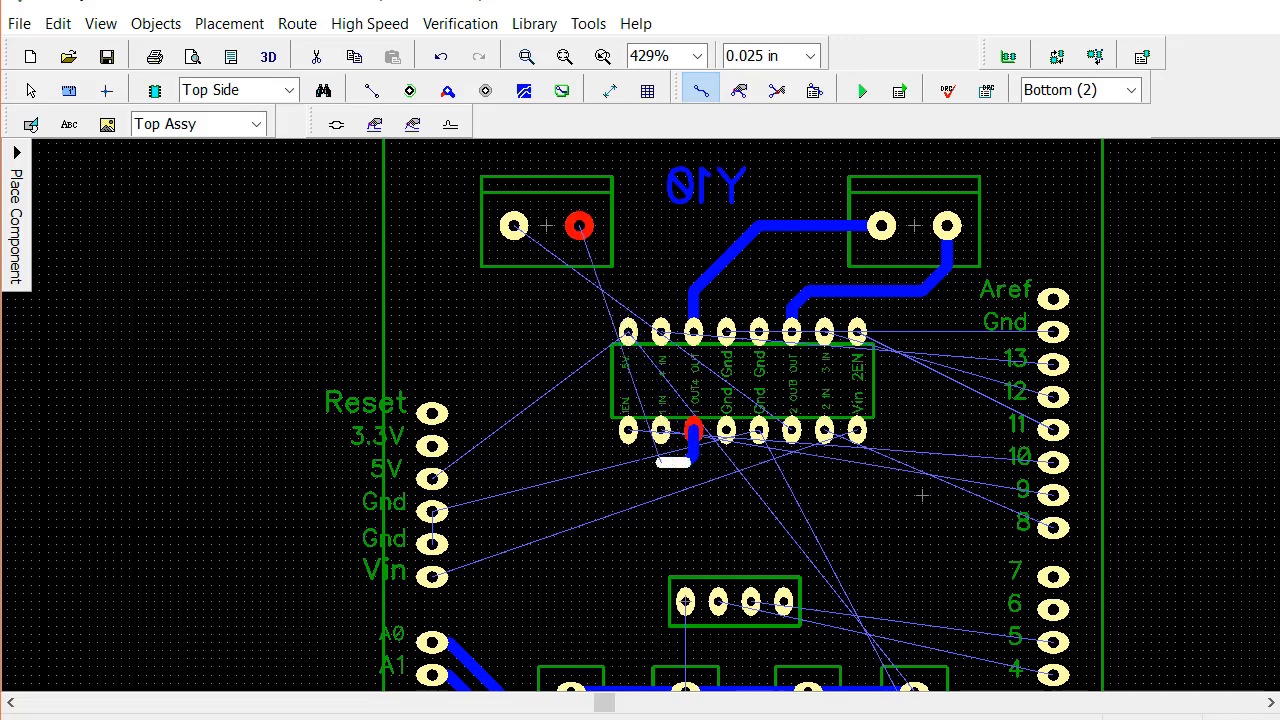
pyautogui.click(608, 462)
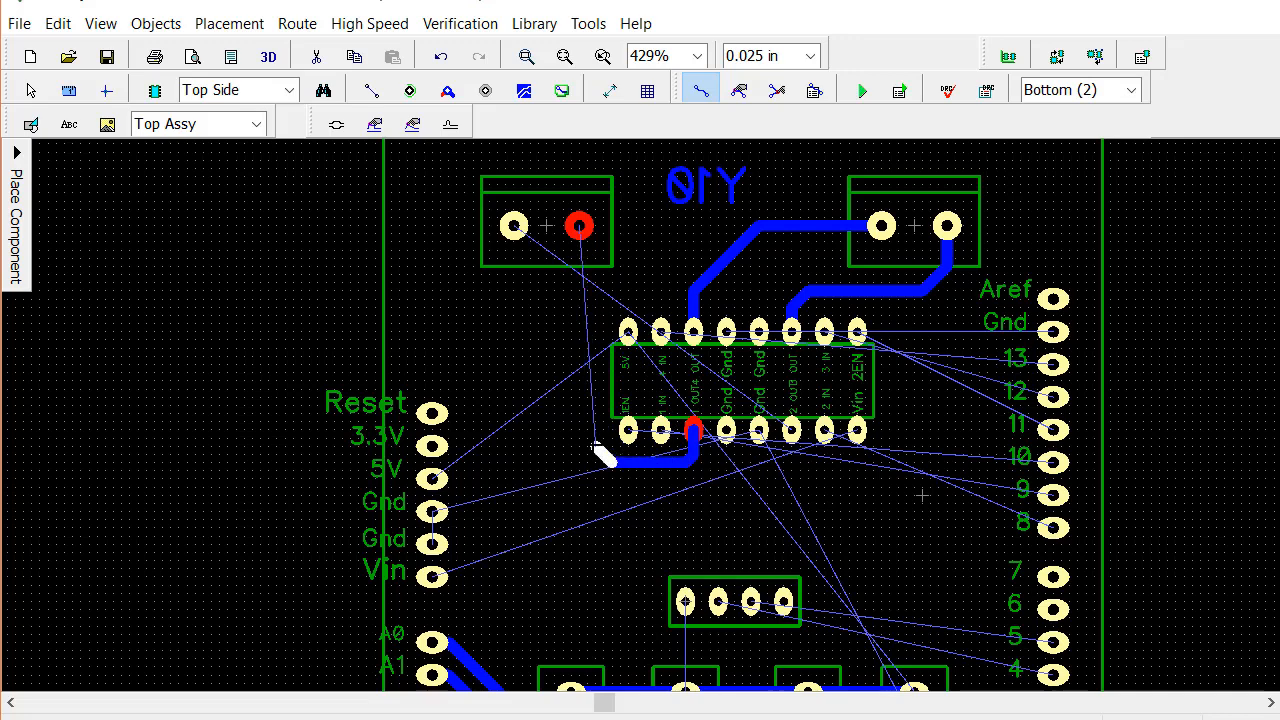
pyautogui.click(588, 441)
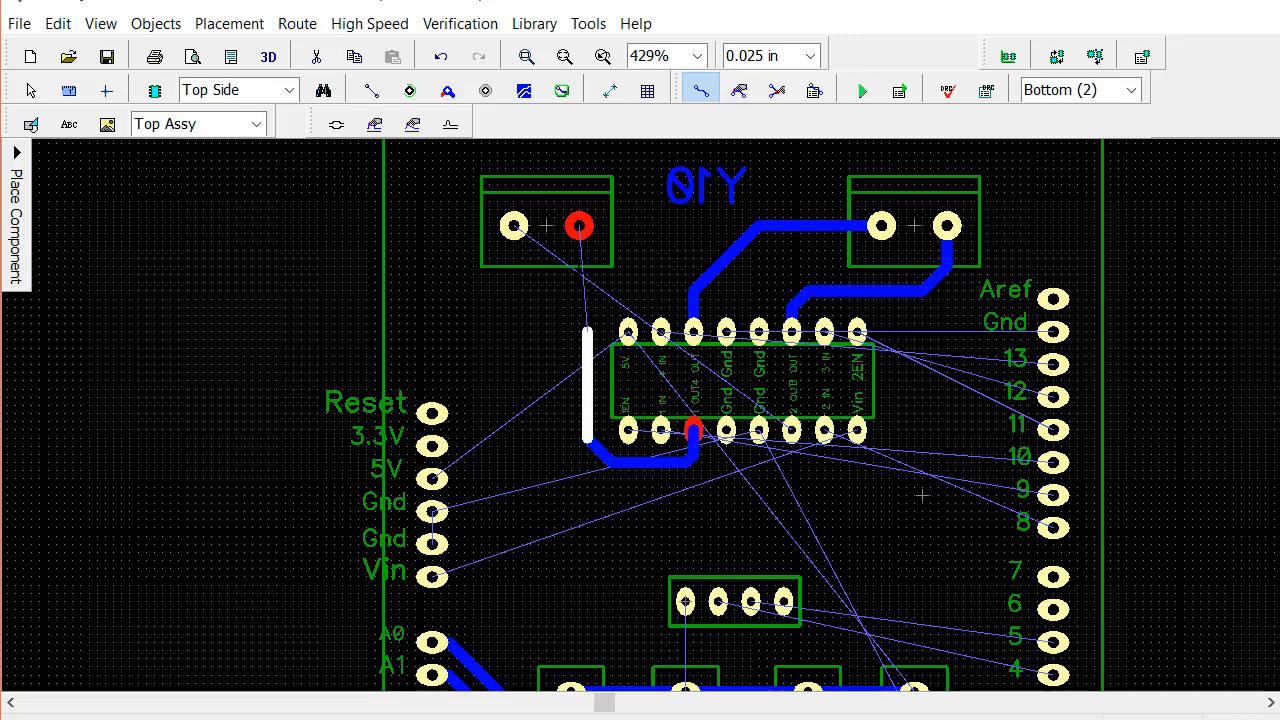
pyautogui.click(579, 227)
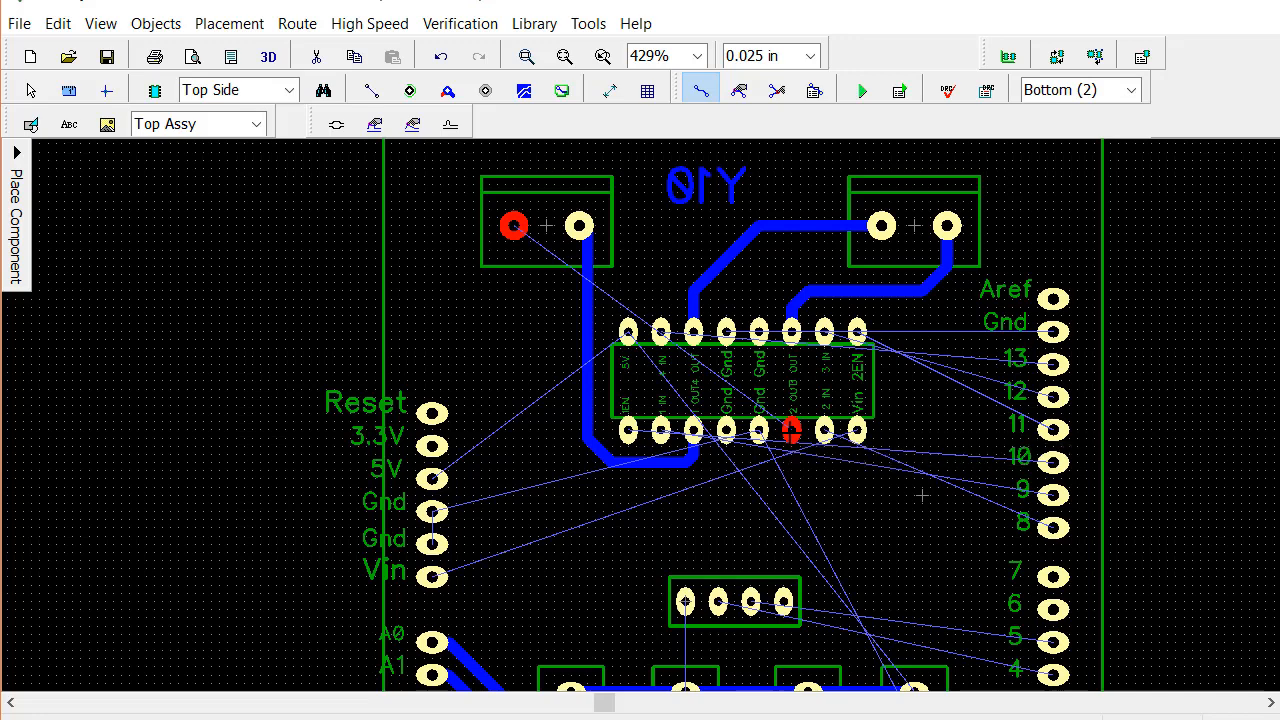
# Route a trace from the chip's 2 OUT pad, outside the 1 OUT trace, up to the left pad of the left-hand terminal block
pyautogui.click(791, 431)
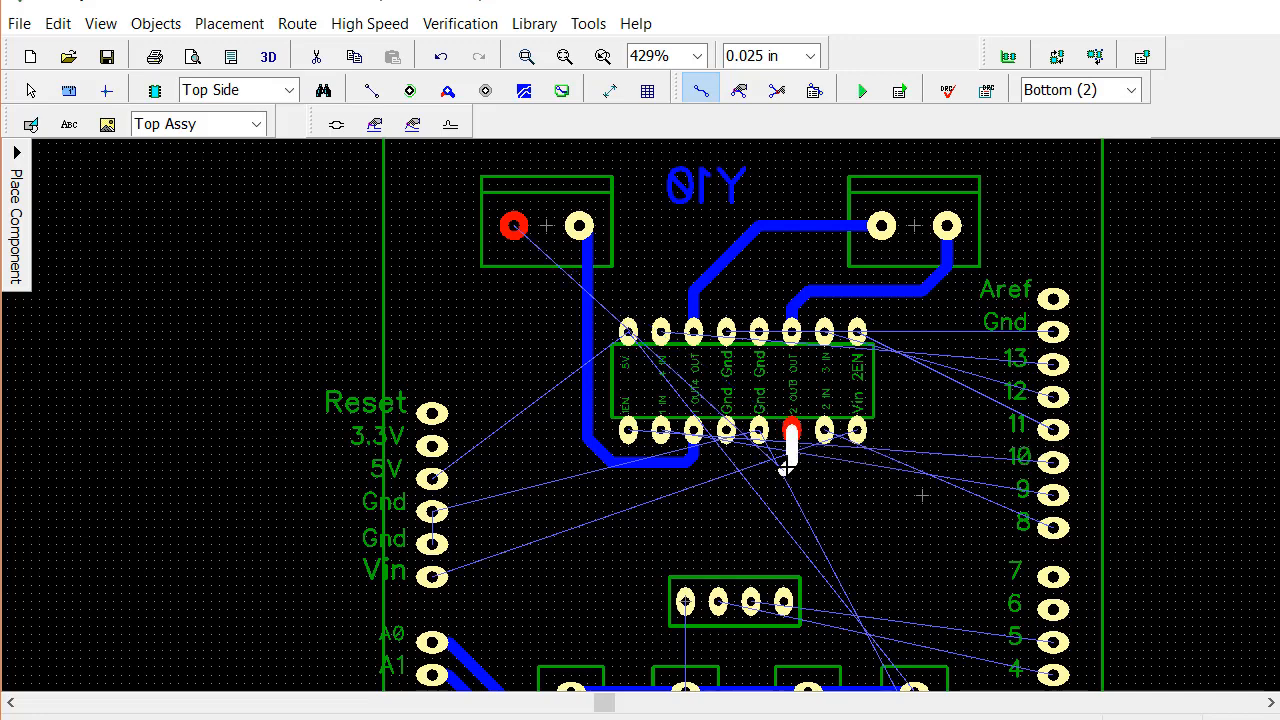
pyautogui.click(789, 464)
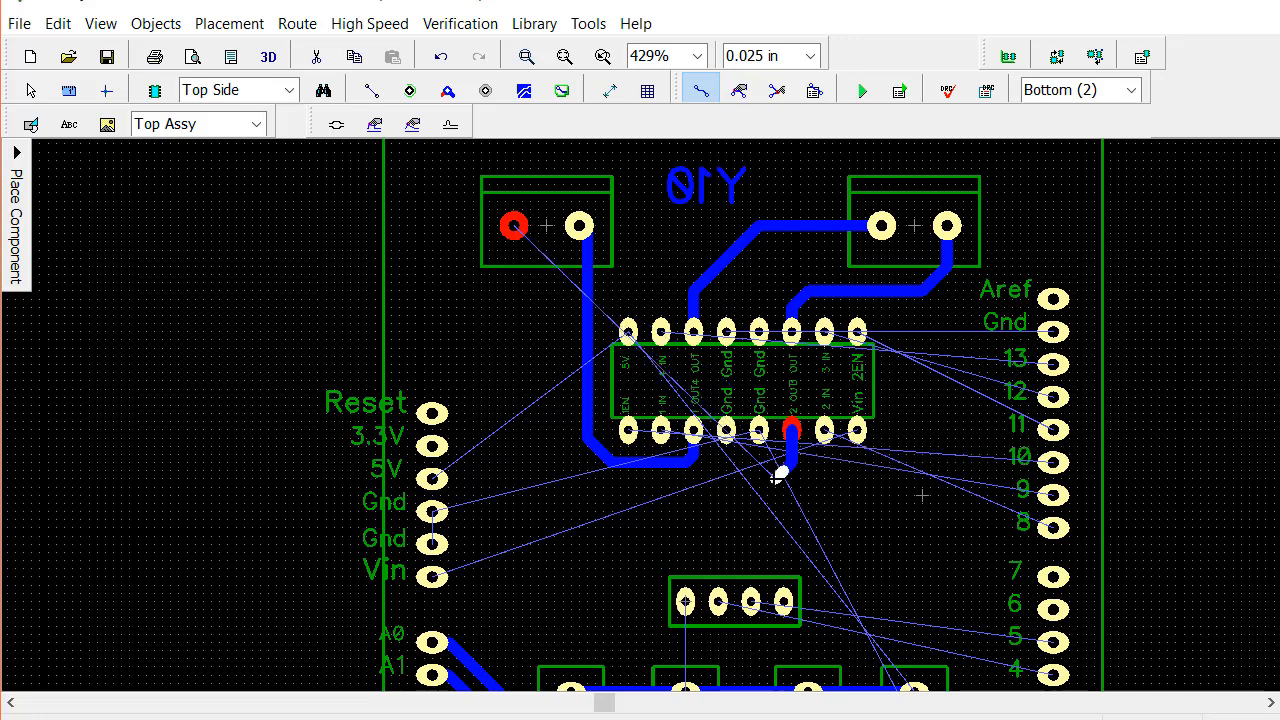
pyautogui.click(780, 478)
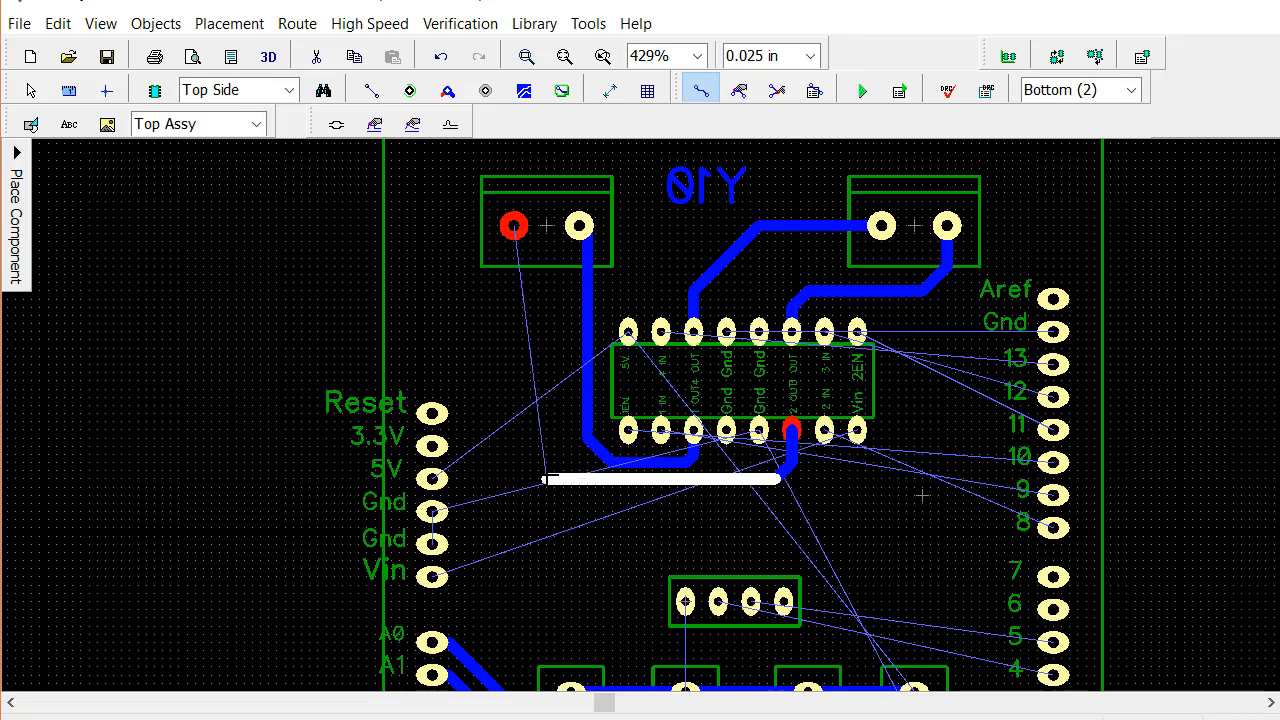
pyautogui.click(537, 478)
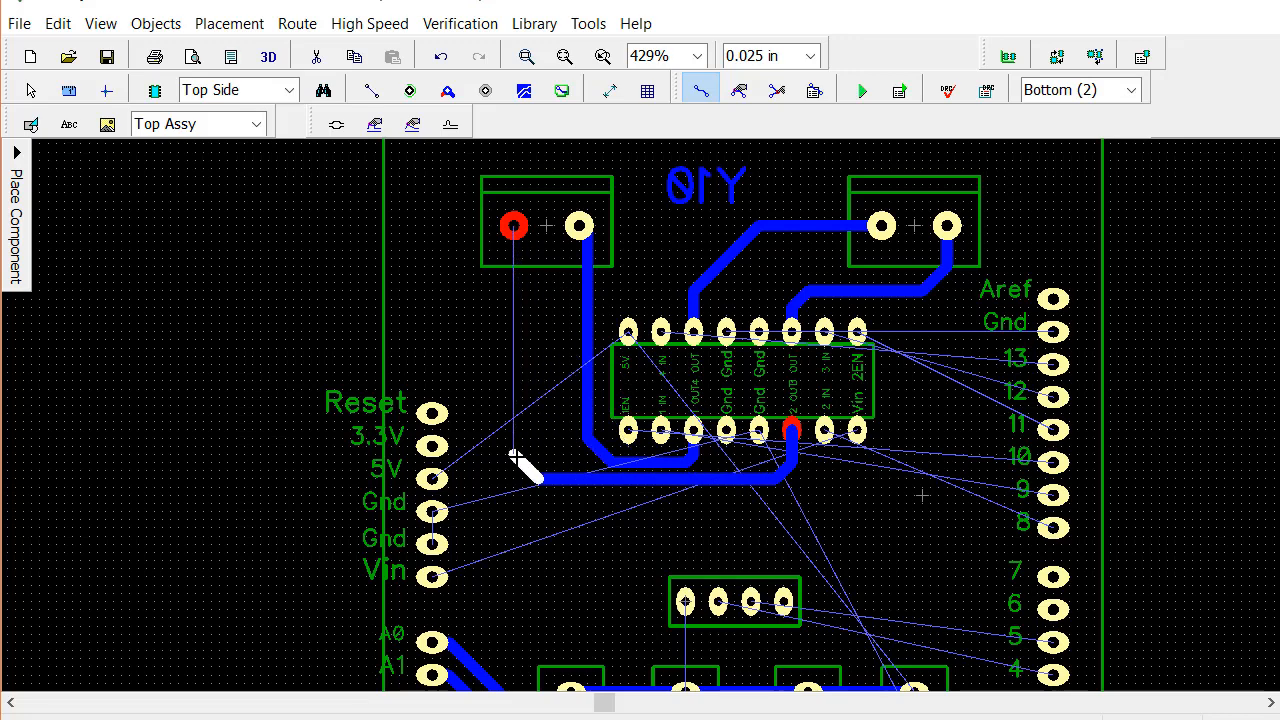
pyautogui.click(514, 458)
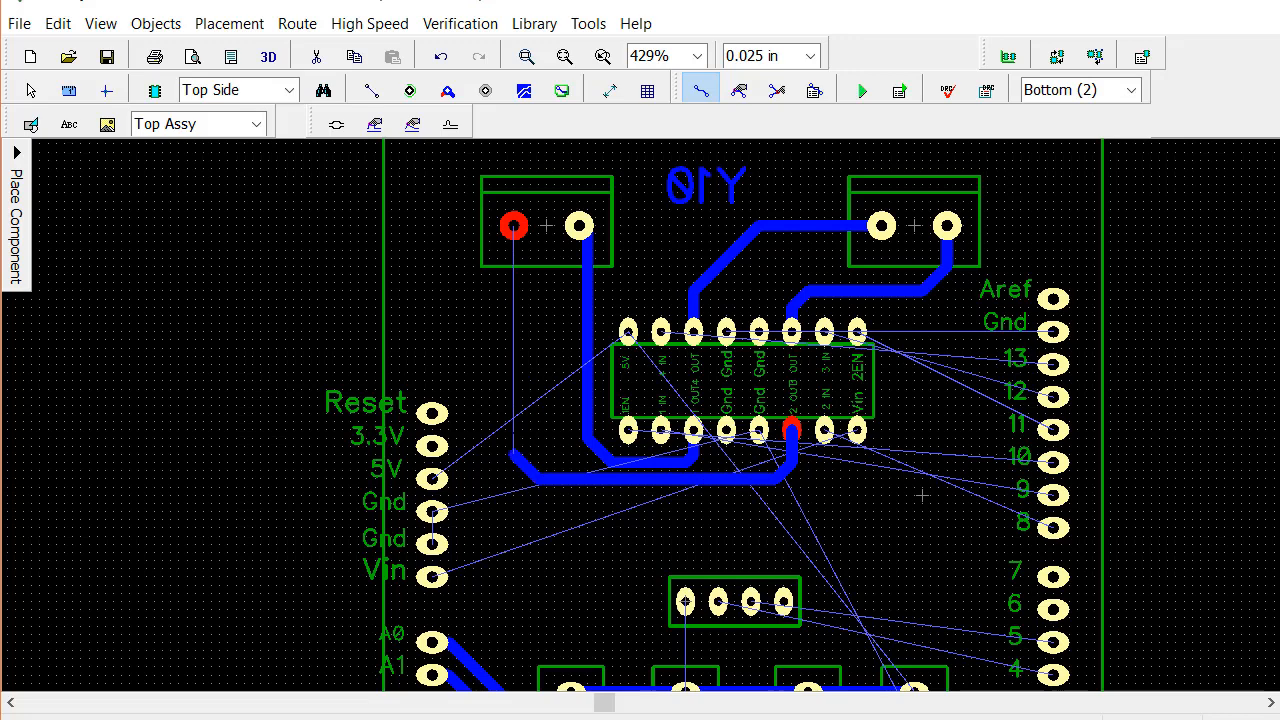
pyautogui.click(513, 228)
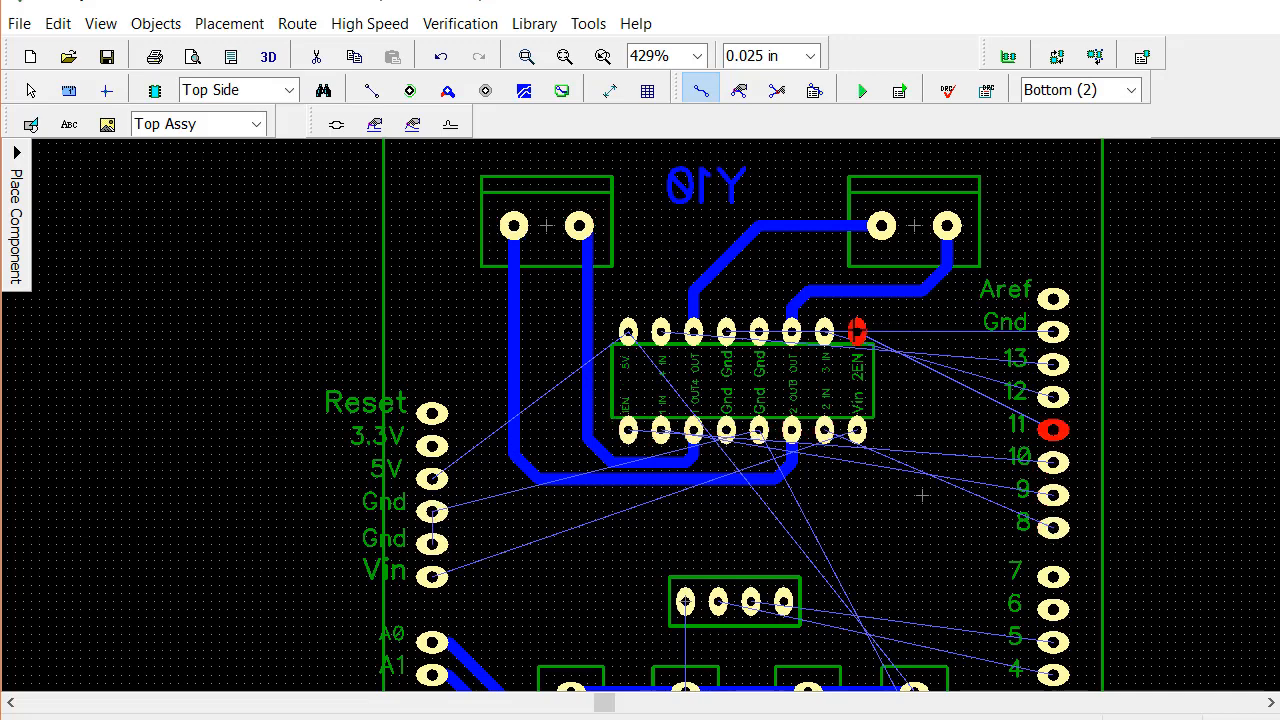
# Route a trace from the driver chip's 2EN pad diagonally down to digital pad 11
pyautogui.click(858, 331)
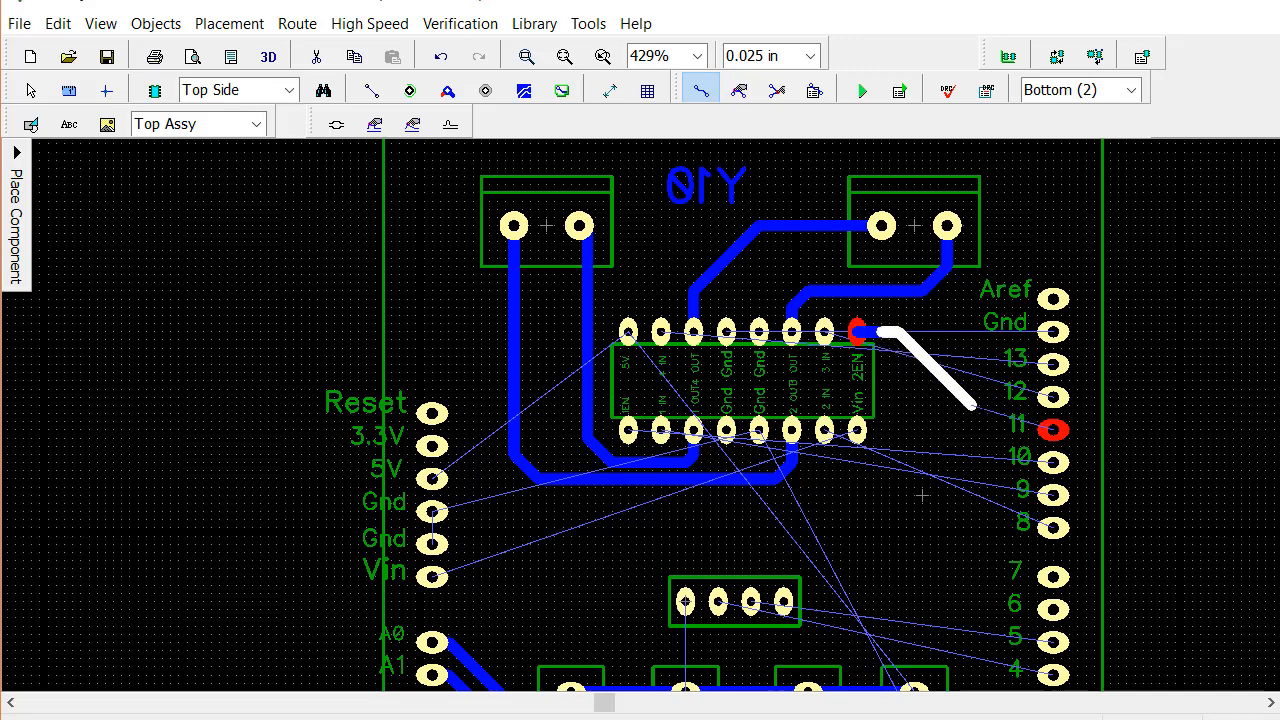
pyautogui.click(995, 428)
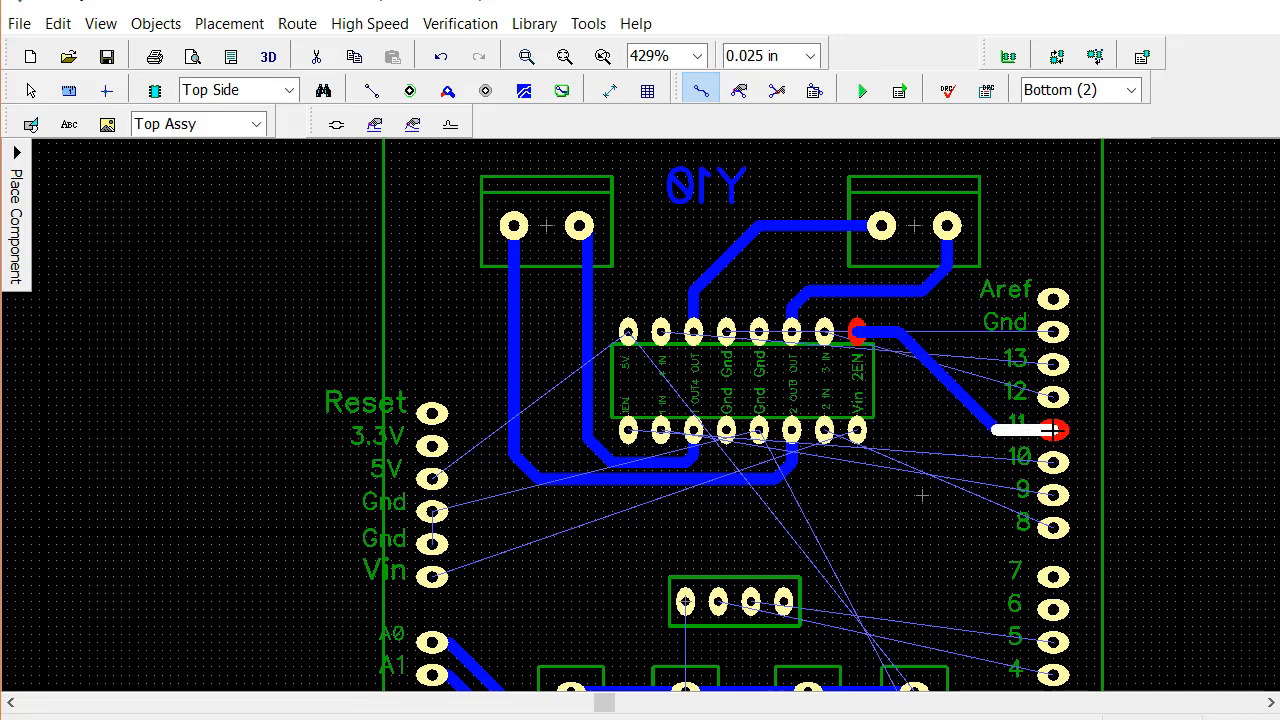
pyautogui.click(1052, 429)
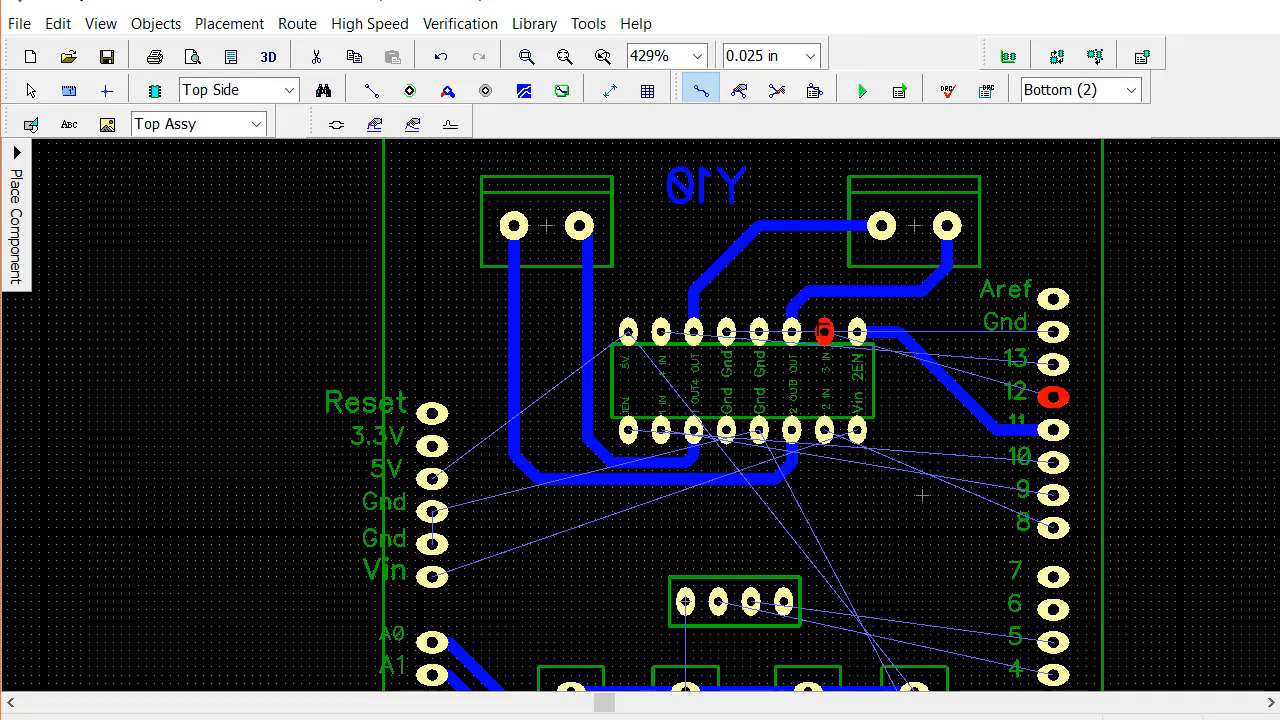
# Route a trace from the driver chip's 3 IN pad, above the 2EN pad and trace, to digital pad 12
pyautogui.click(824, 331)
pyautogui.click(838, 308)
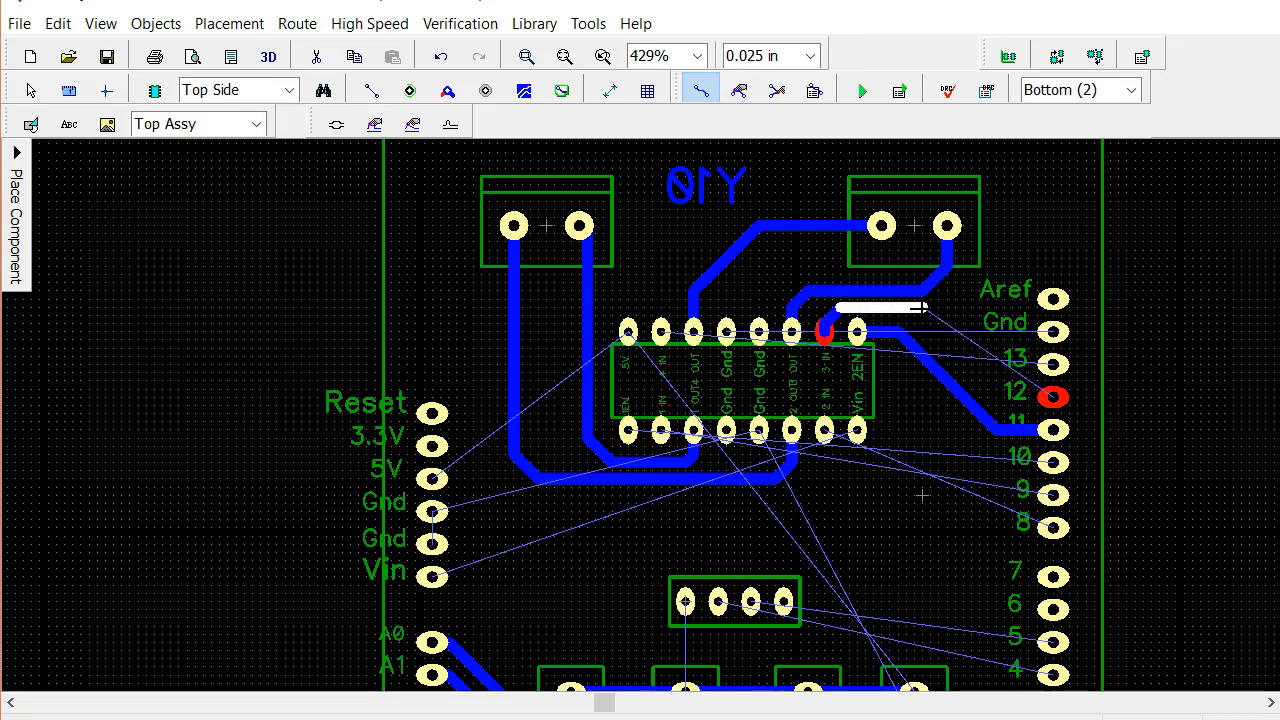
pyautogui.click(922, 308)
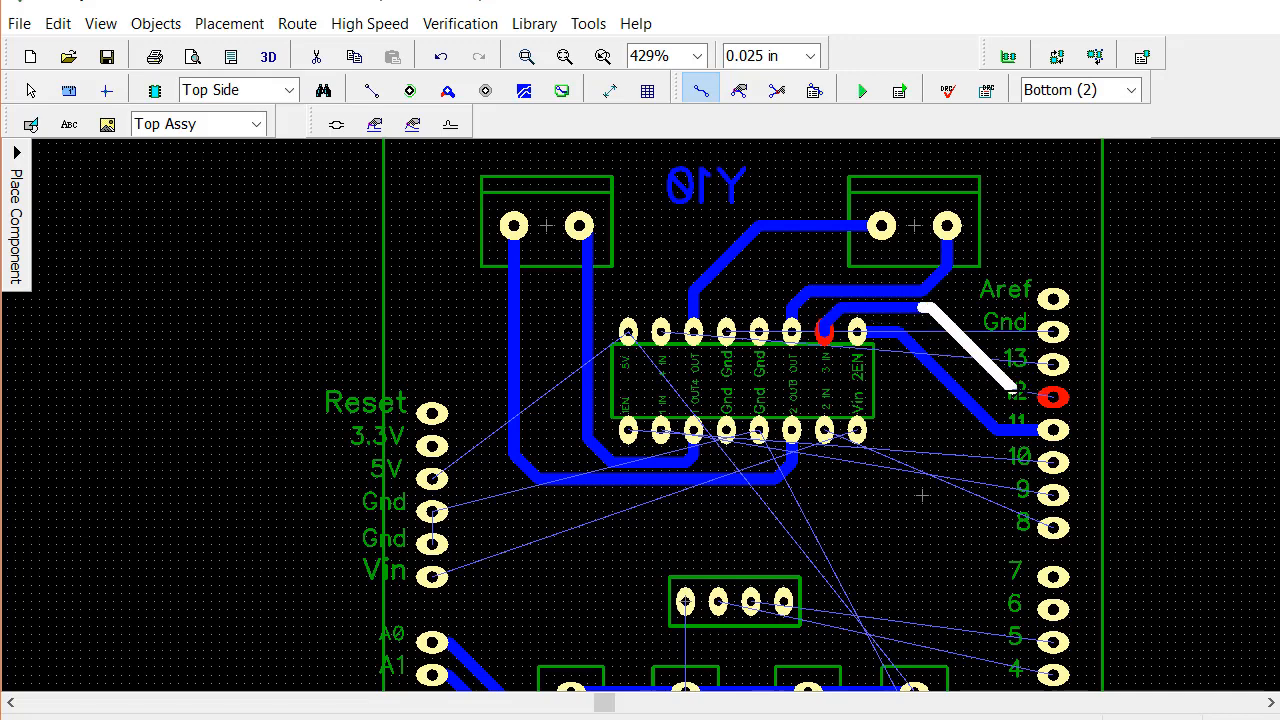
pyautogui.click(1028, 396)
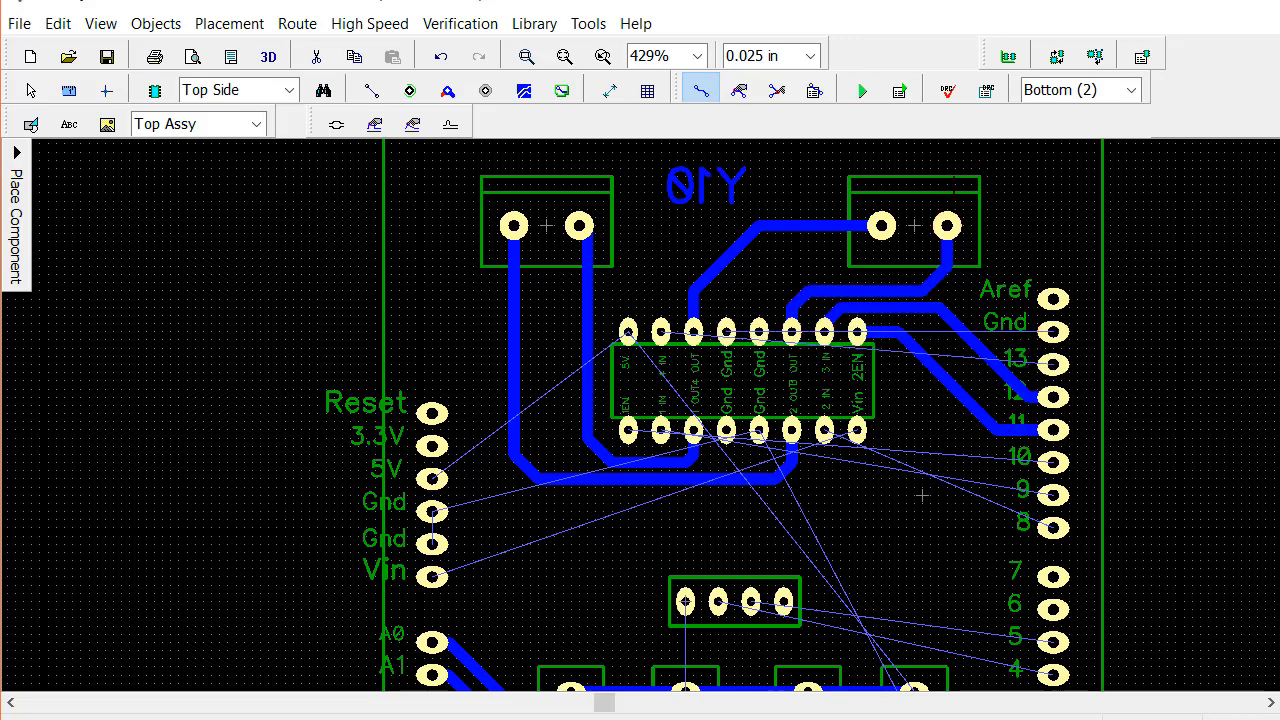
# Route a trace from the digital-side Gnd pad, between the right-hand terminal block's pads, to the driver chip's upper-row Gnd pads, joining both
pyautogui.click(1052, 332)
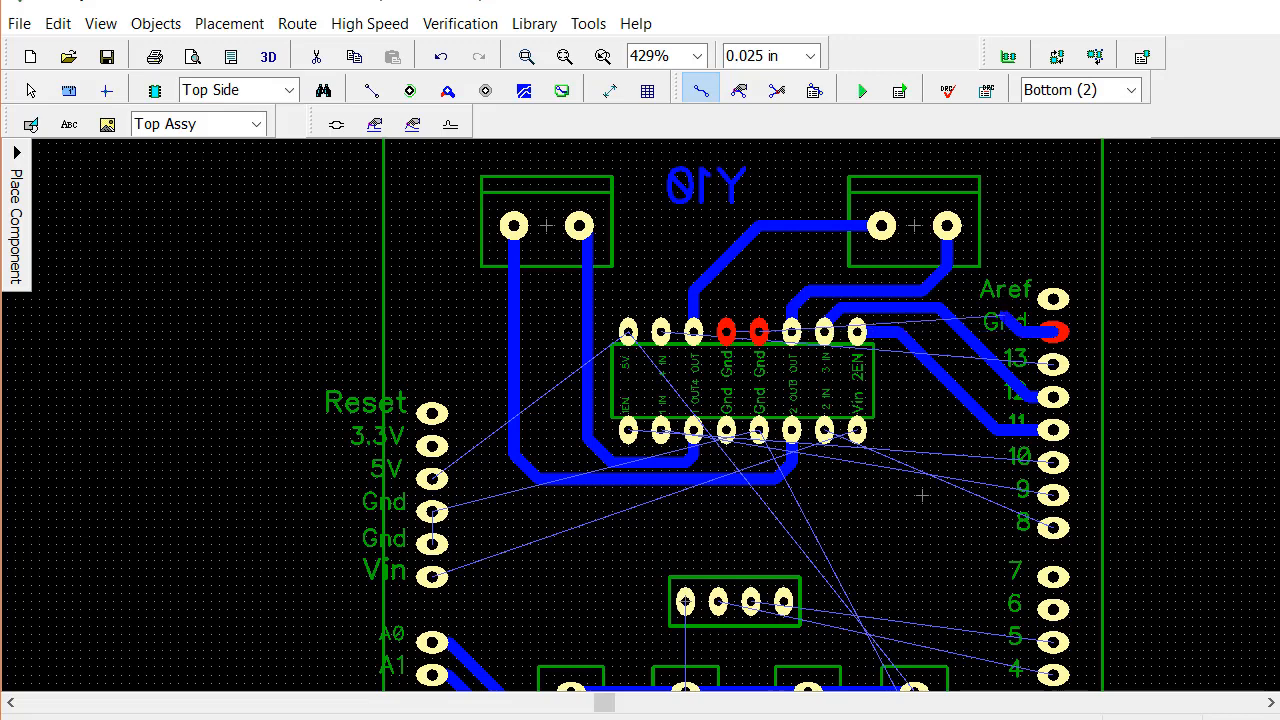
pyautogui.click(1001, 322)
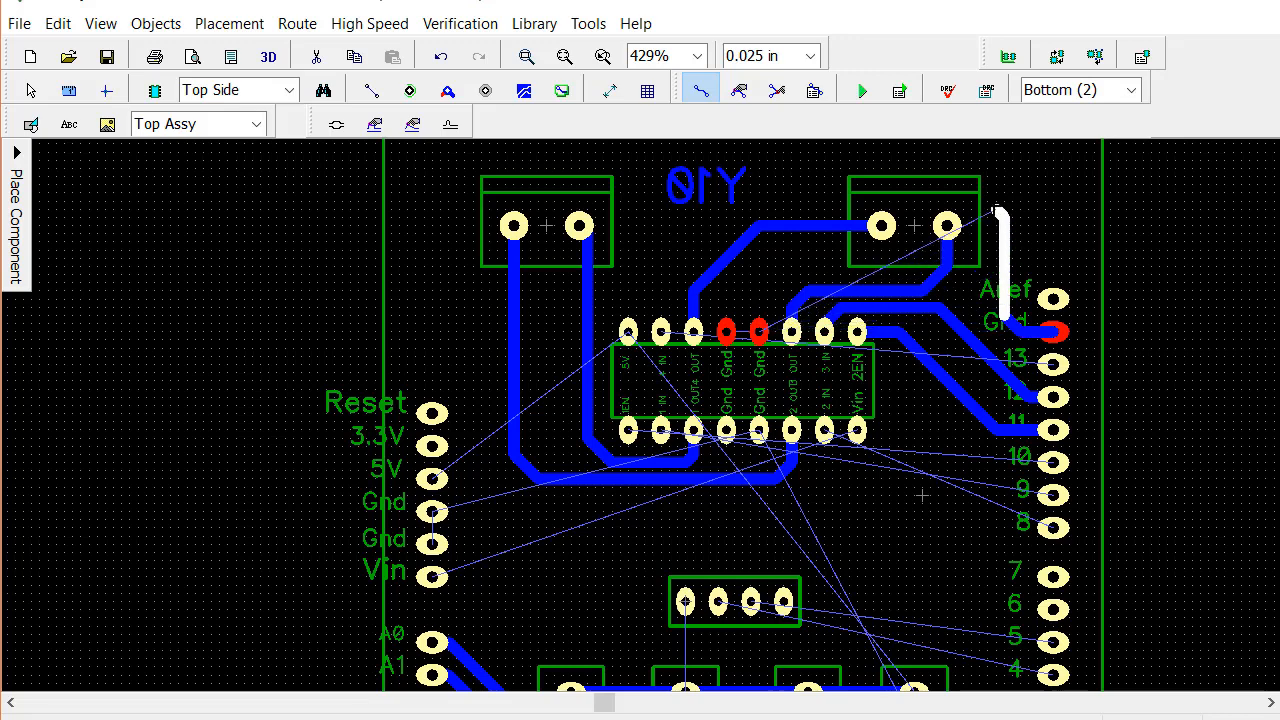
pyautogui.click(1000, 212)
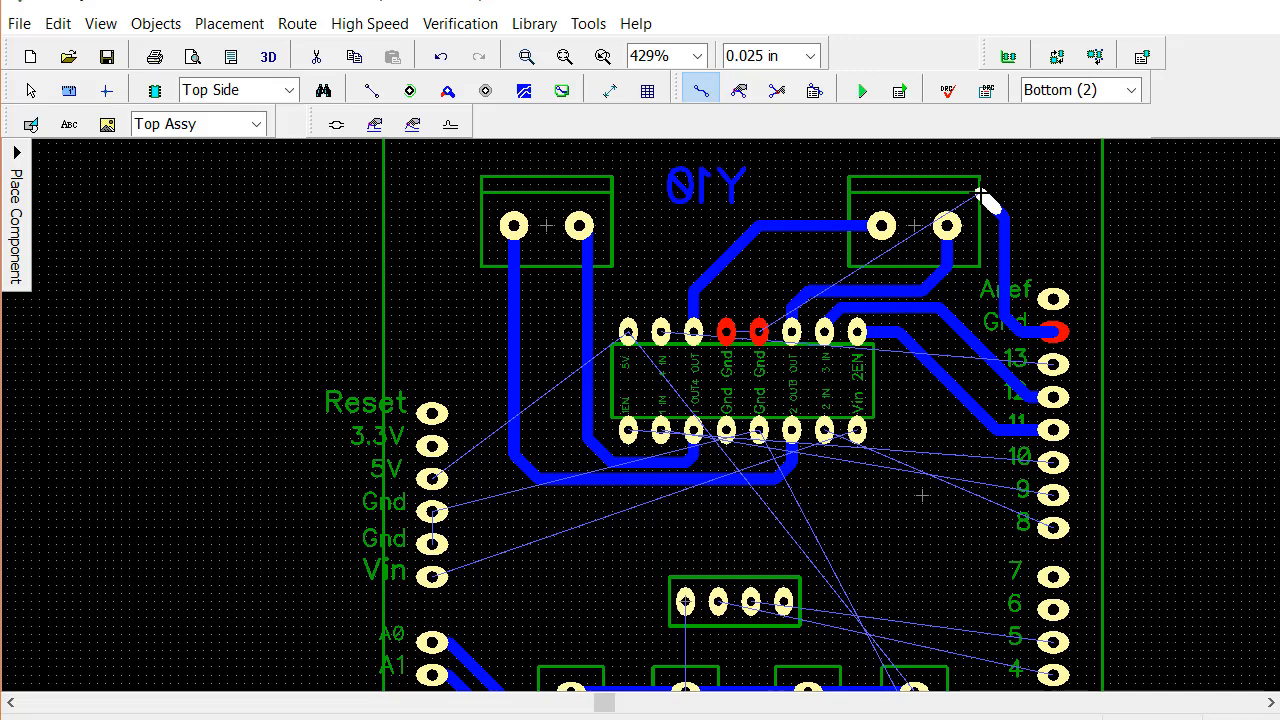
pyautogui.click(981, 194)
pyautogui.click(940, 193)
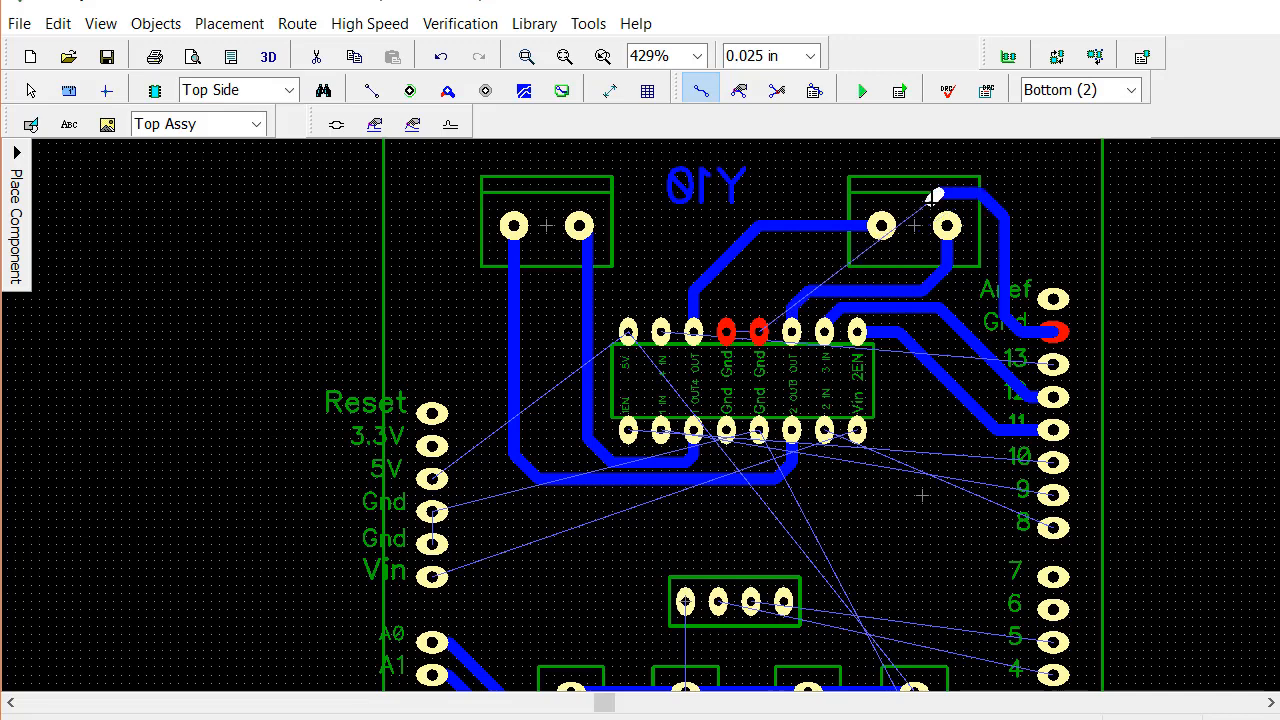
pyautogui.click(916, 217)
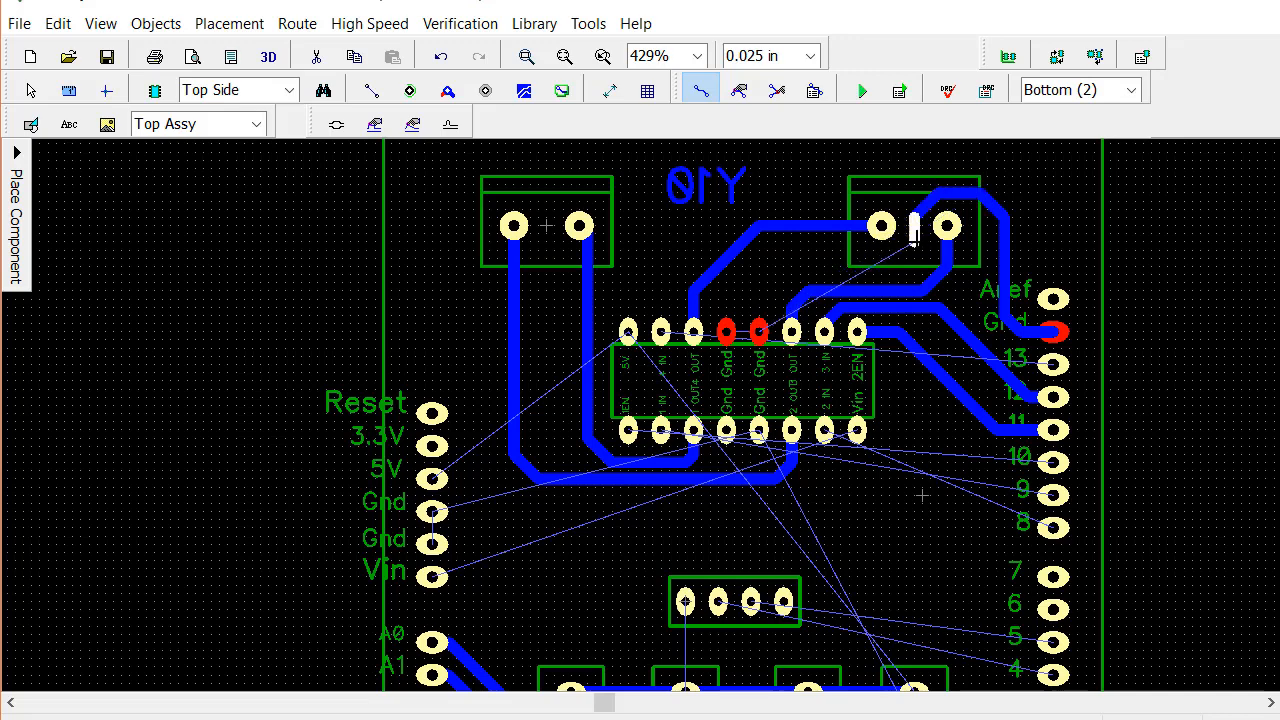
pyautogui.click(913, 250)
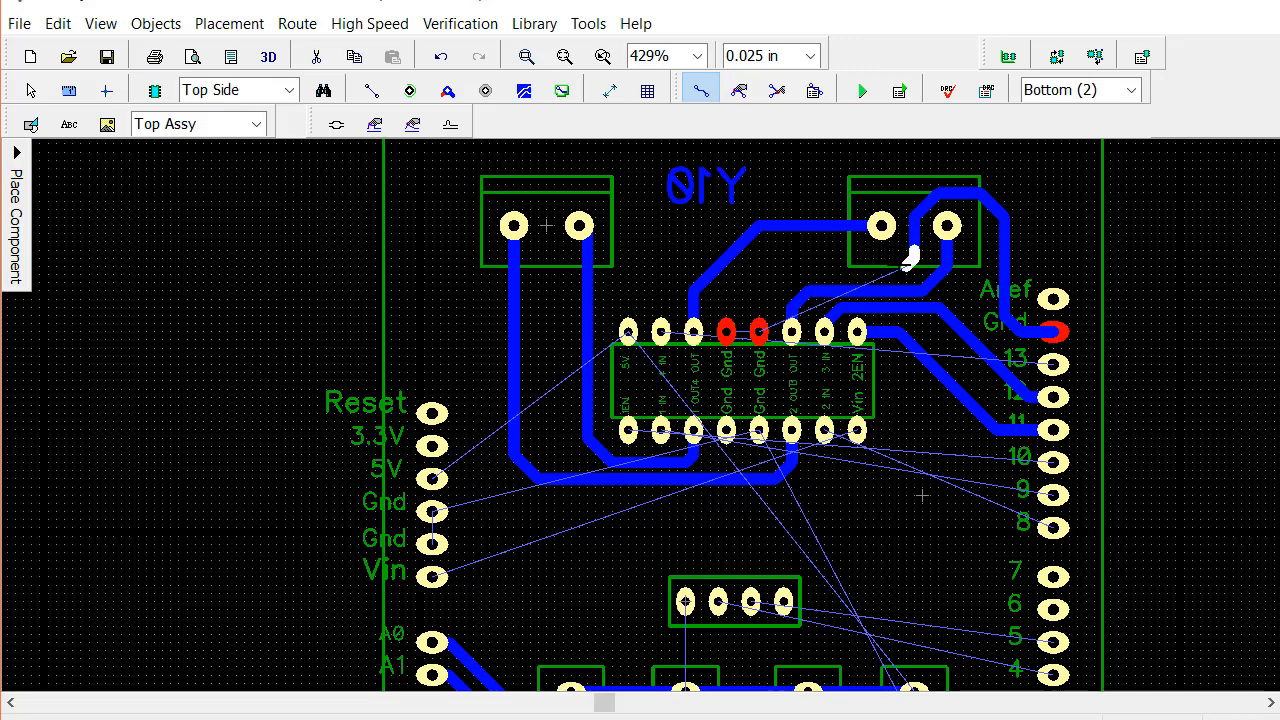
pyautogui.click(899, 266)
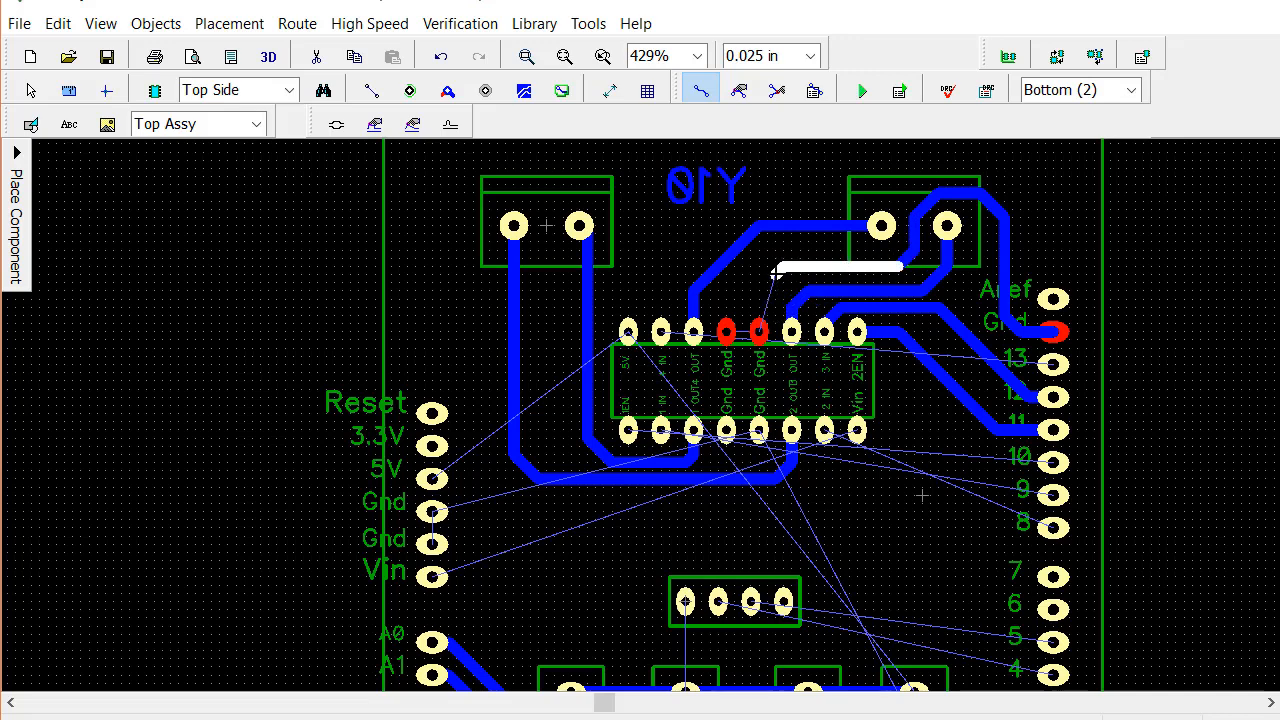
pyautogui.click(778, 270)
pyautogui.click(760, 289)
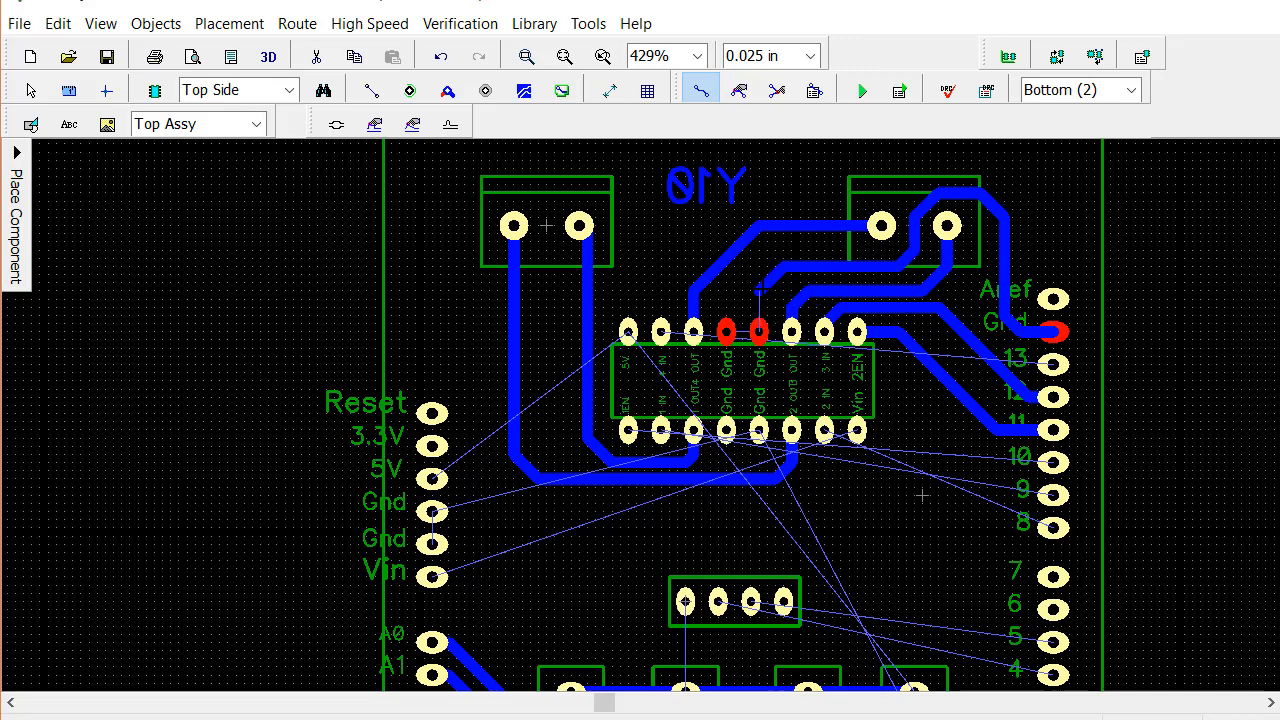
pyautogui.click(759, 332)
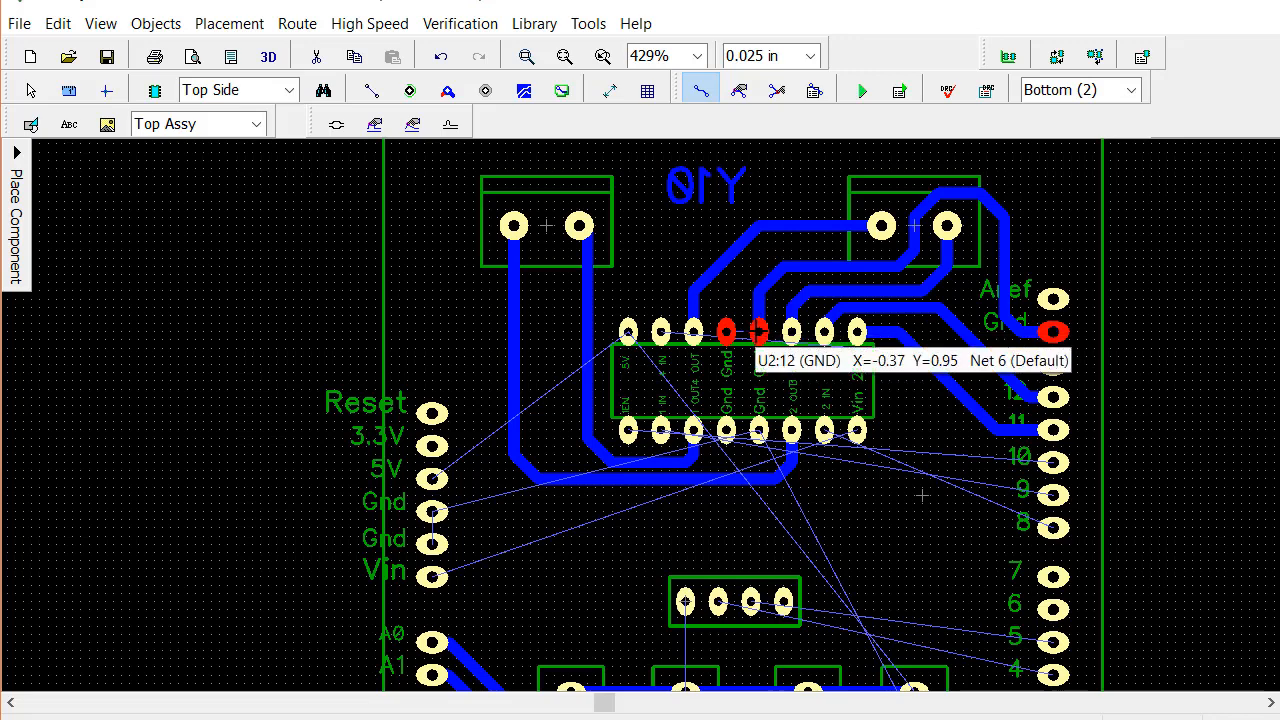
pyautogui.click(759, 332)
pyautogui.click(728, 331)
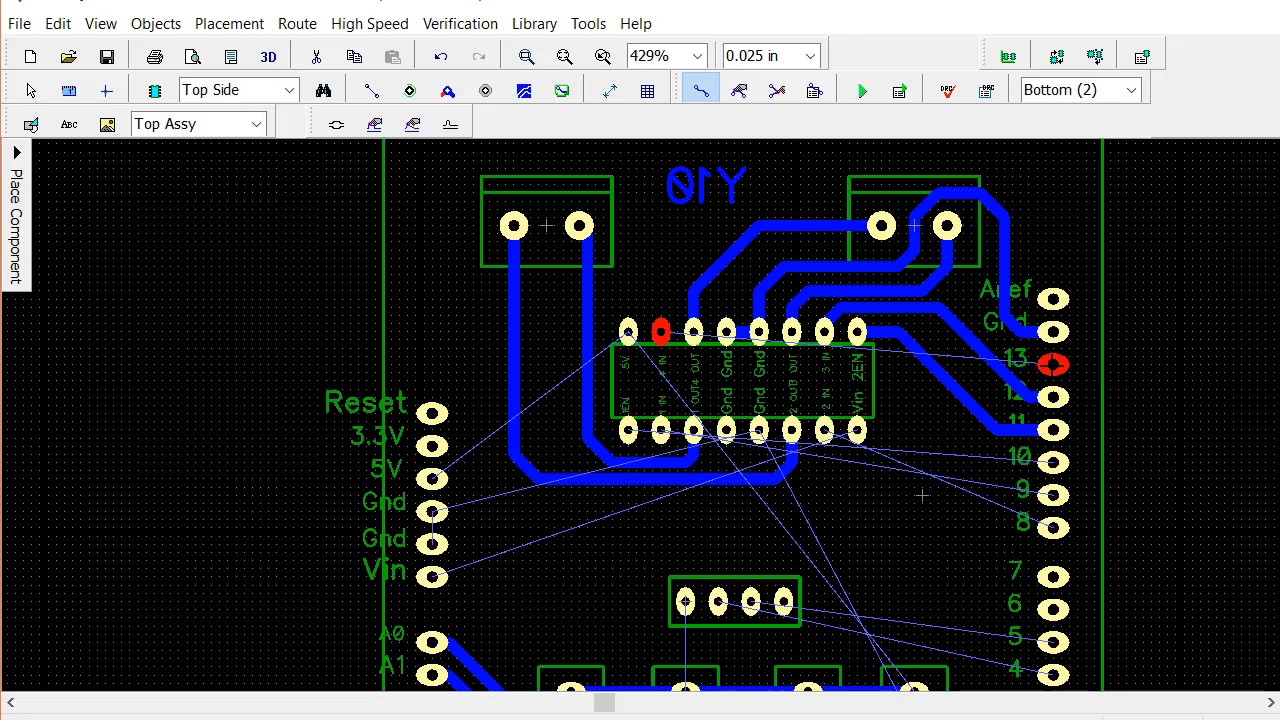
# Route digital pad 13 to the chip's 4 IN pad, crossing the other traces on the Top layer between two vias and finishing on Bottom
pyautogui.click(1052, 364)
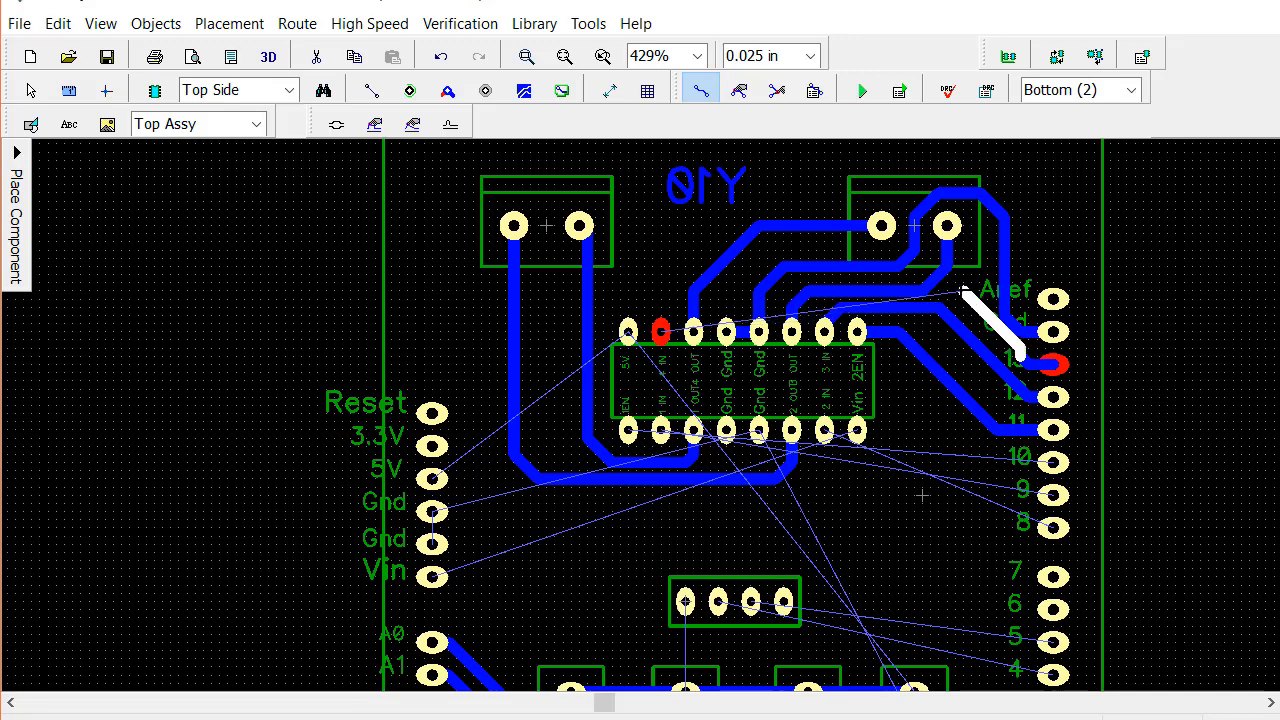
pyautogui.doubleClick(962, 290)
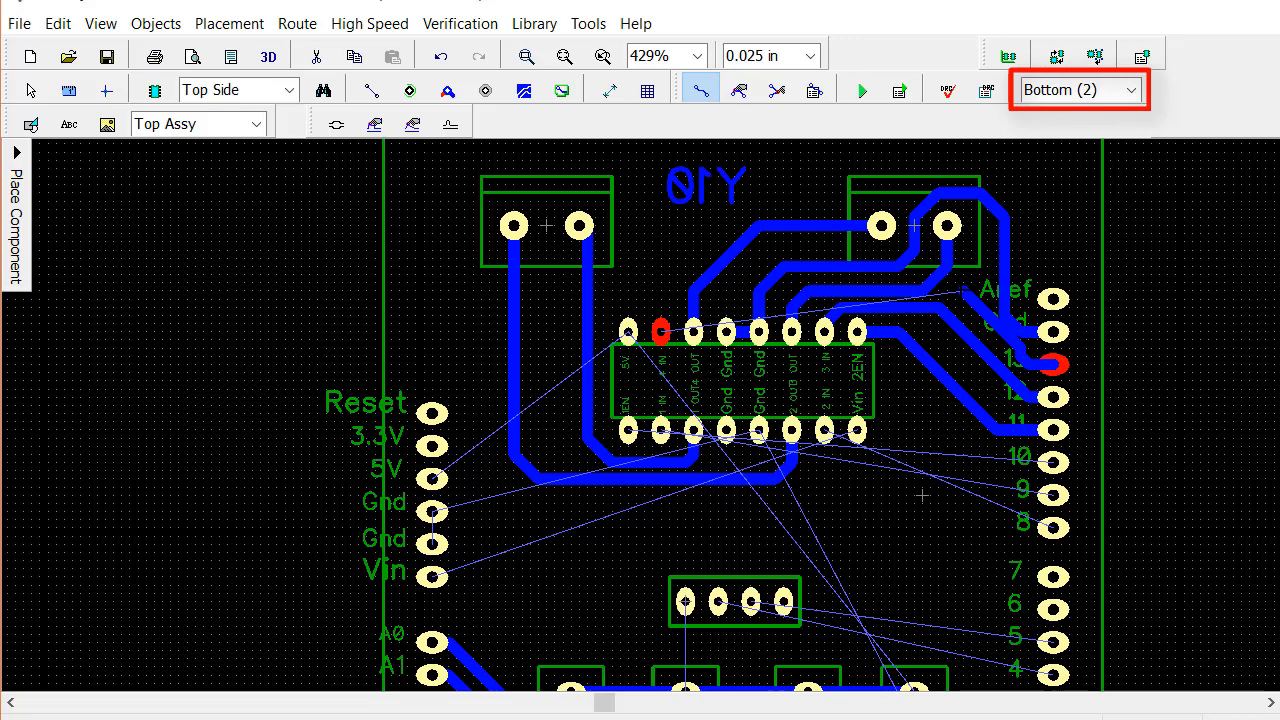
pyautogui.press('1')
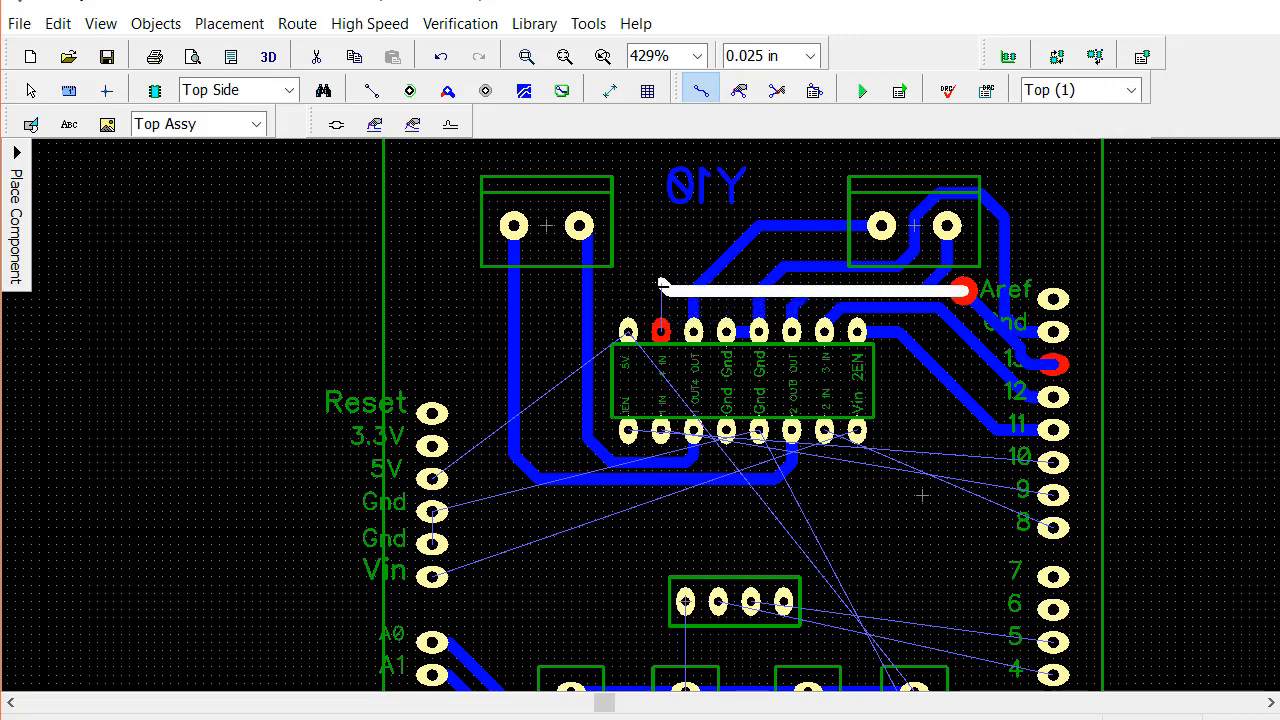
pyautogui.doubleClick(662, 291)
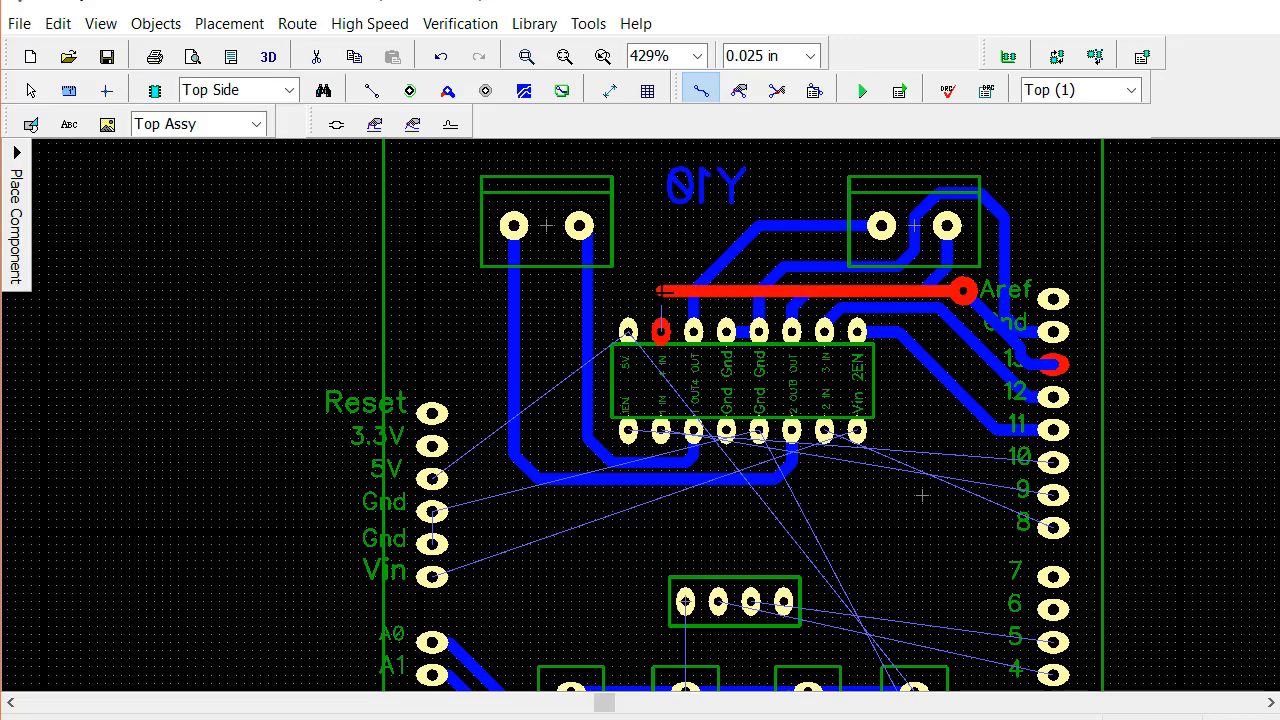
pyautogui.press('b')
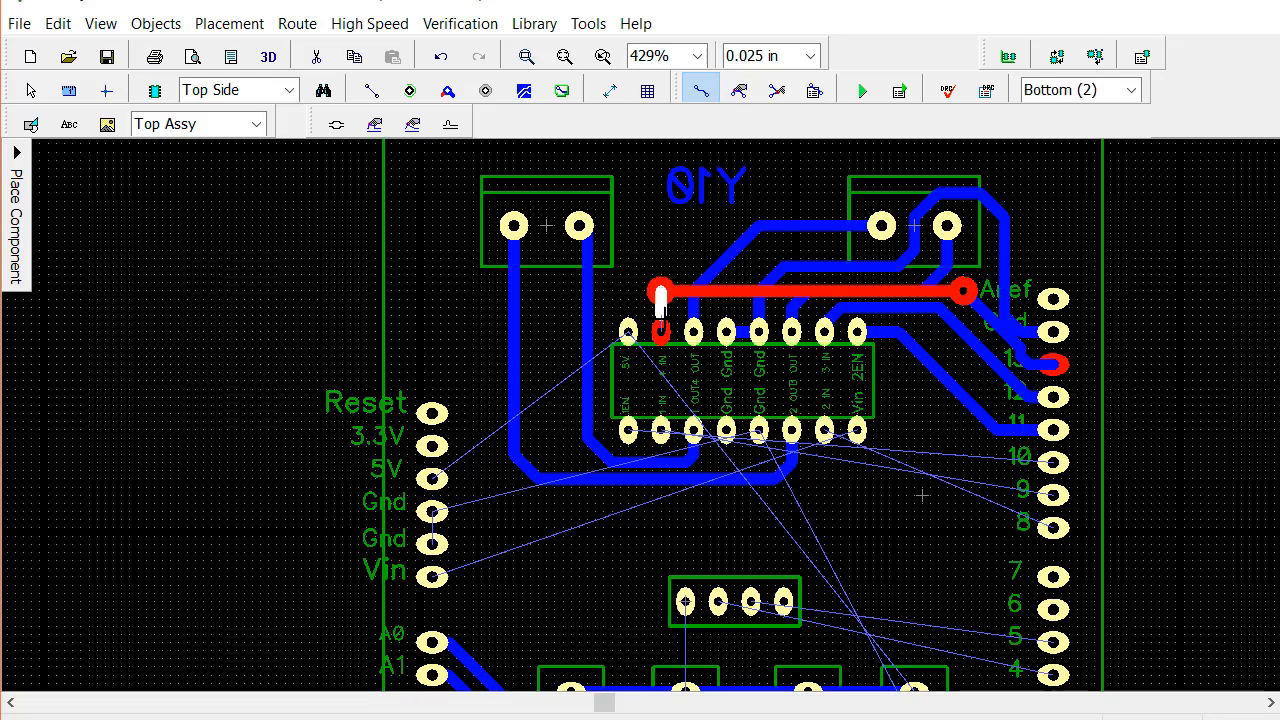
pyautogui.click(661, 332)
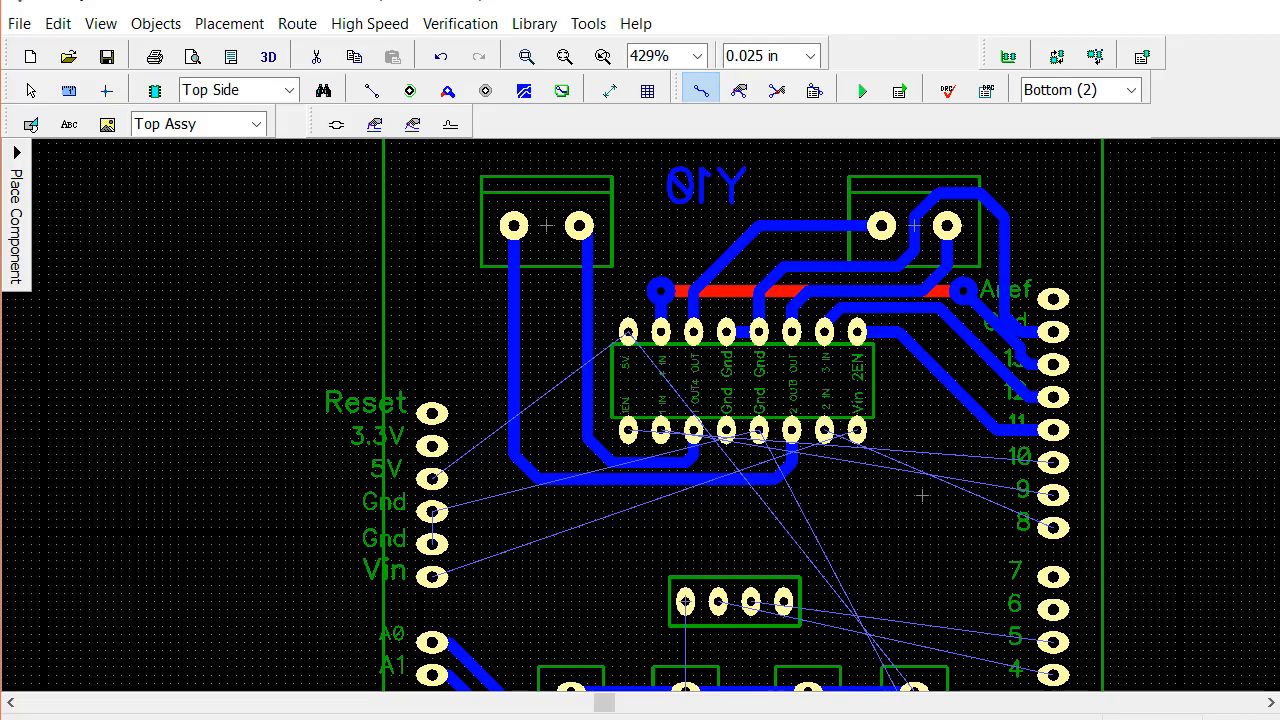
# Route a trace from digital pad 10 diagonally up and between the chip's pad rows to its 1EN pad
pyautogui.moveTo(921, 494); pyautogui.dragTo(891, 337, button='right')
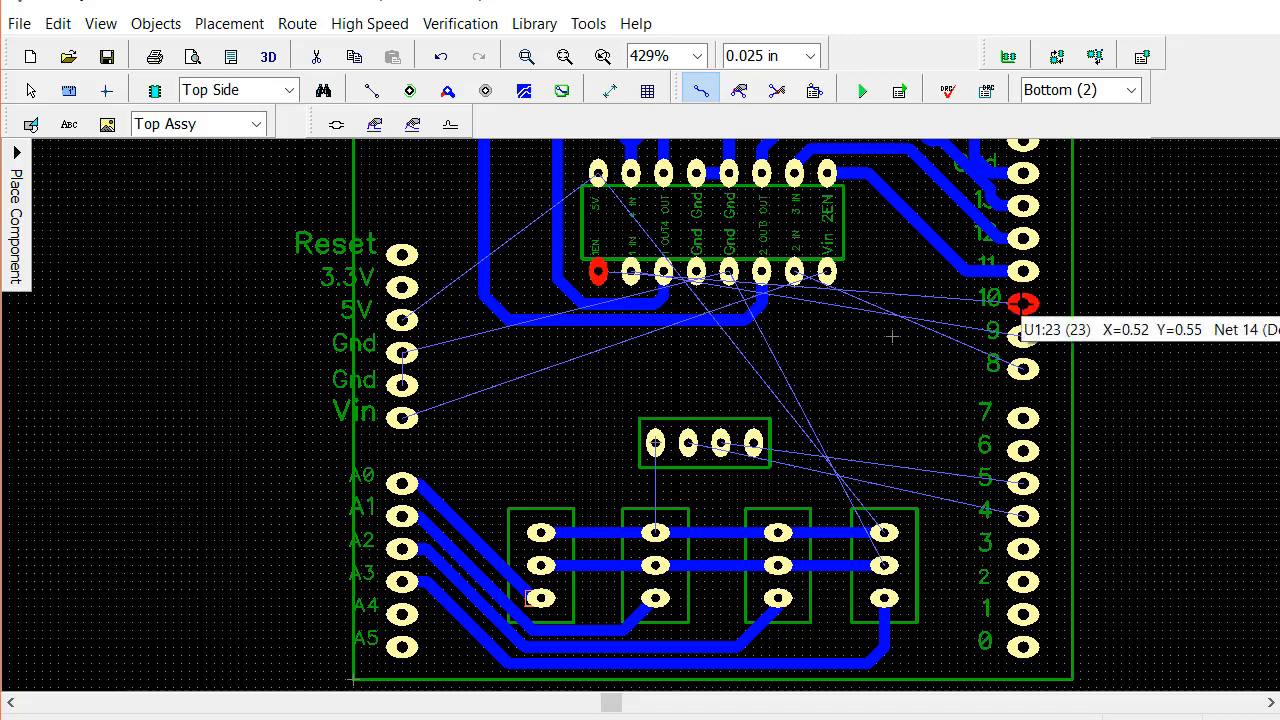
pyautogui.click(1017, 305)
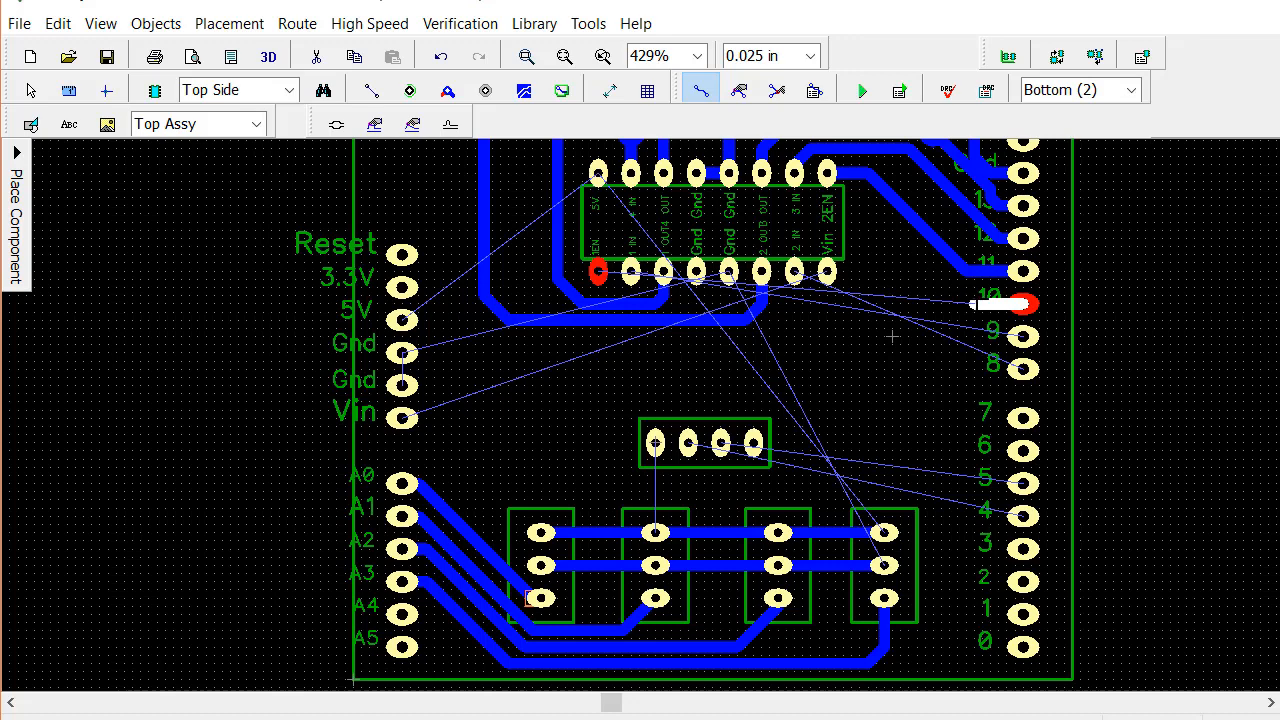
pyautogui.click(965, 302)
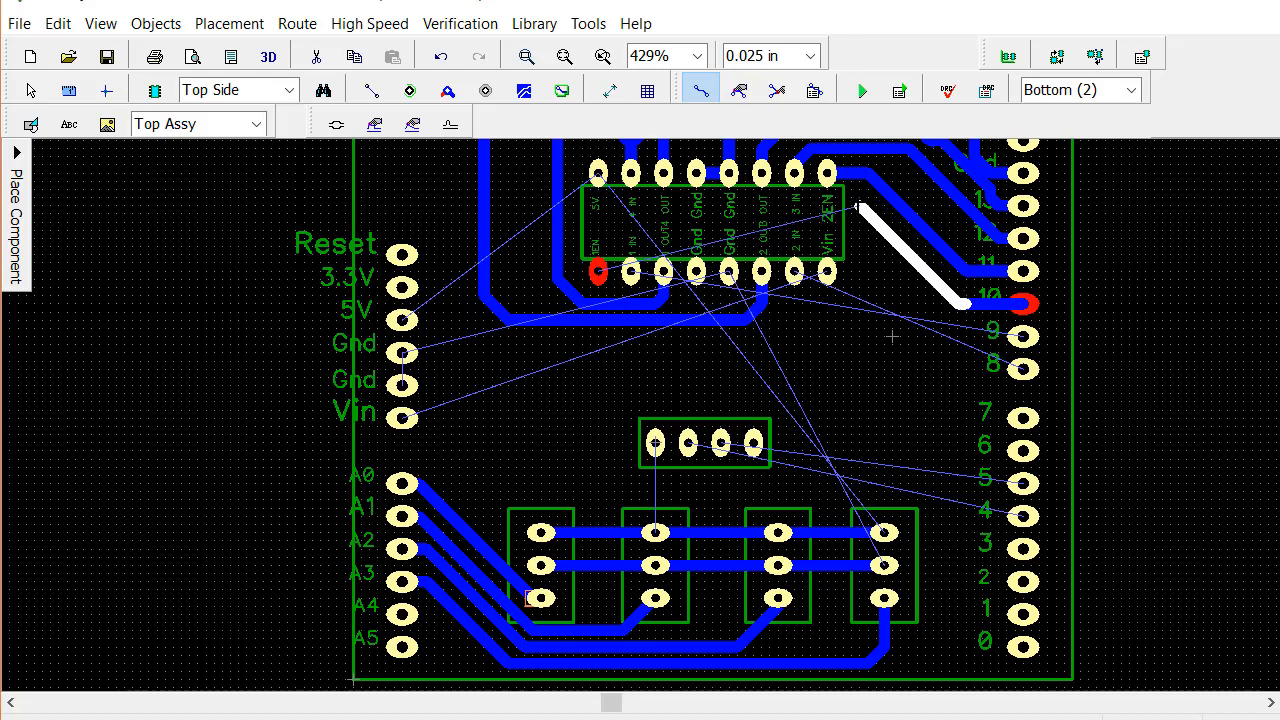
pyautogui.click(858, 197)
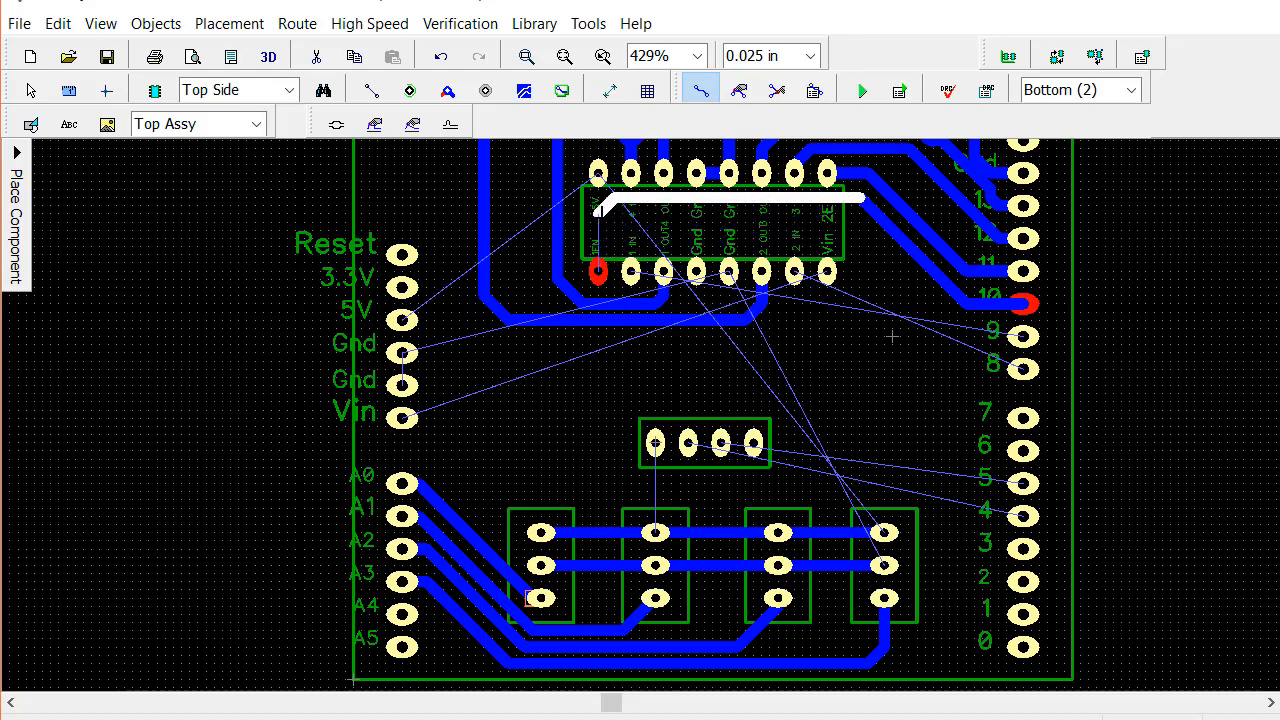
pyautogui.click(597, 270)
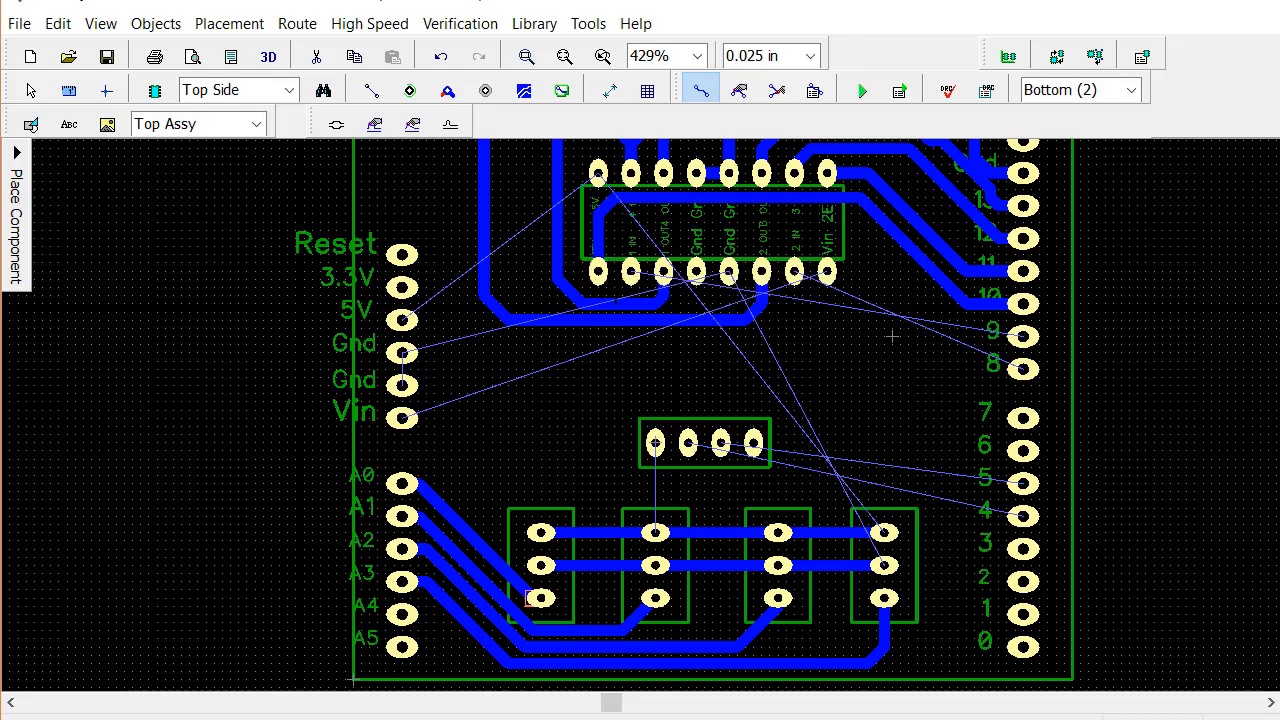
# Route a trace from the chip's 1 IN pad, beneath the 1EN trace between the pad rows, to digital pad 9
pyautogui.click(630, 270)
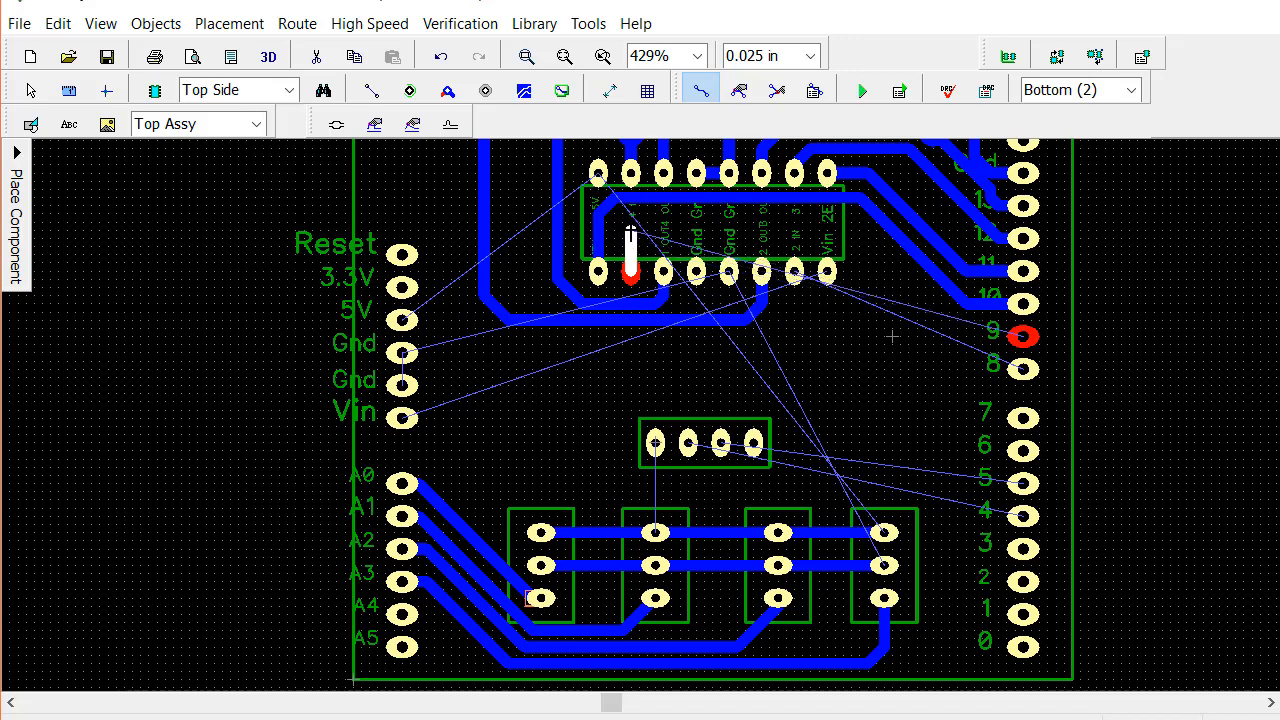
pyautogui.click(630, 232)
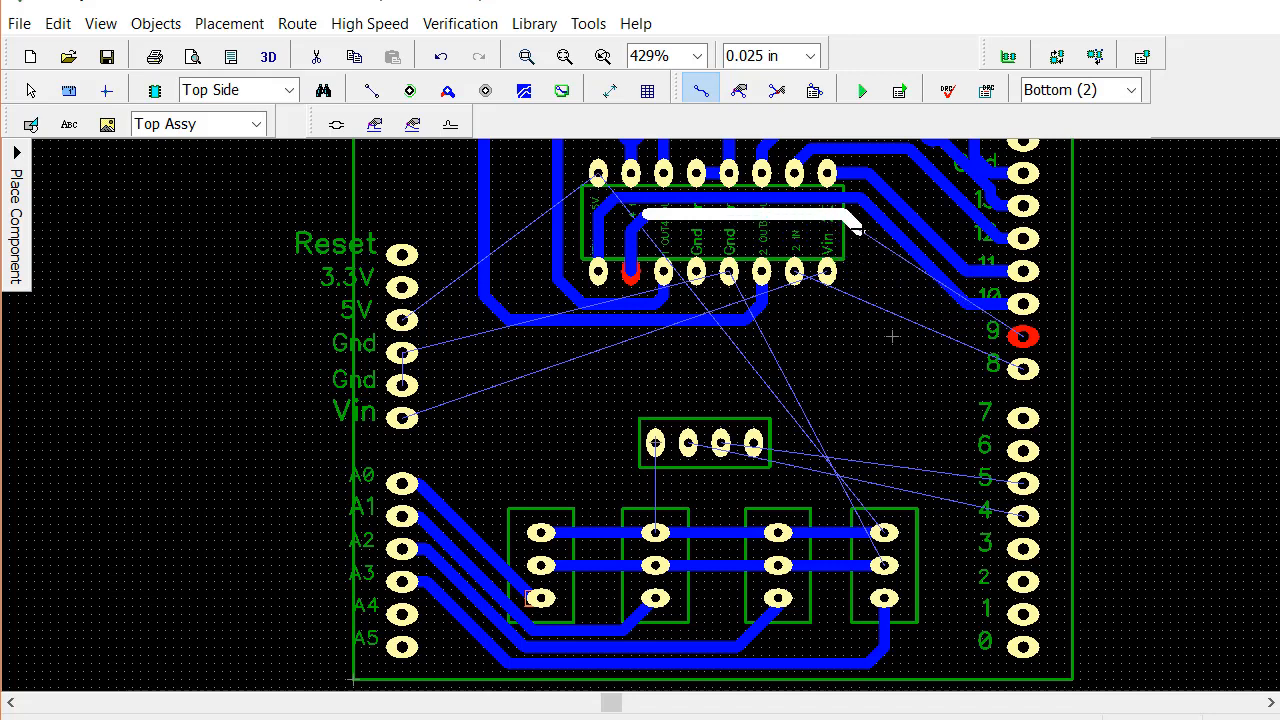
pyautogui.click(850, 228)
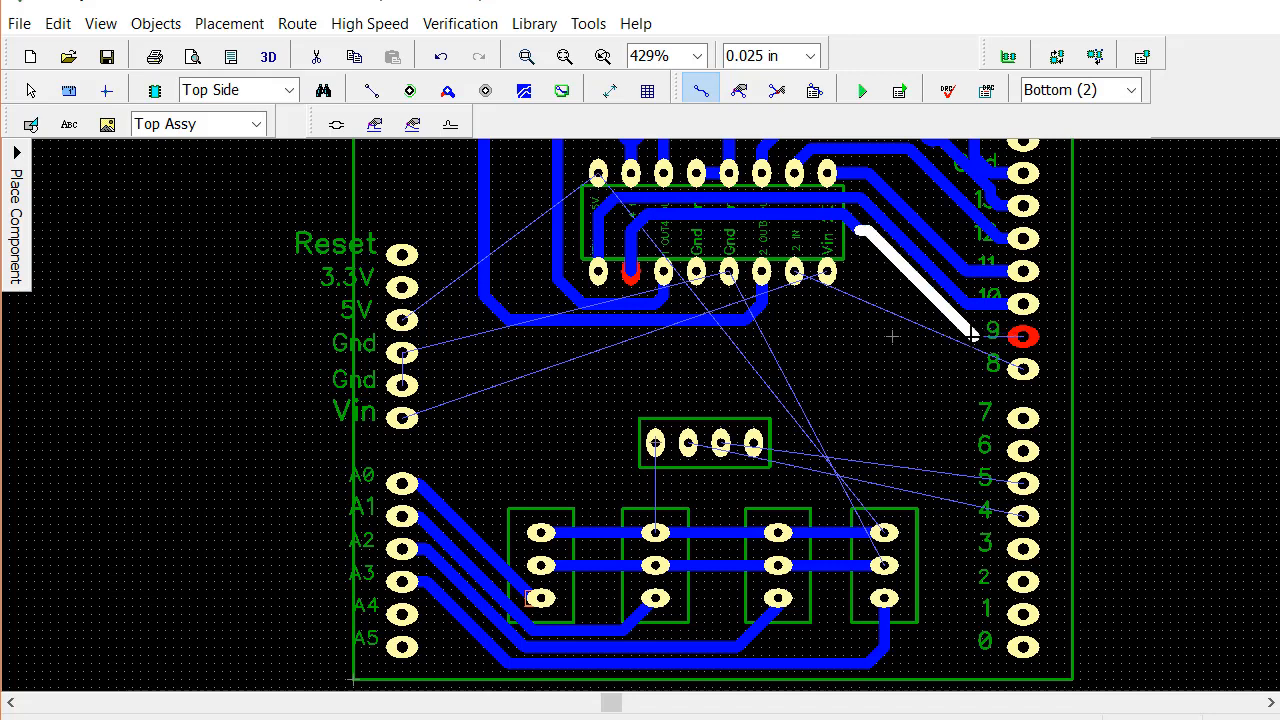
pyautogui.click(970, 336)
pyautogui.click(1020, 337)
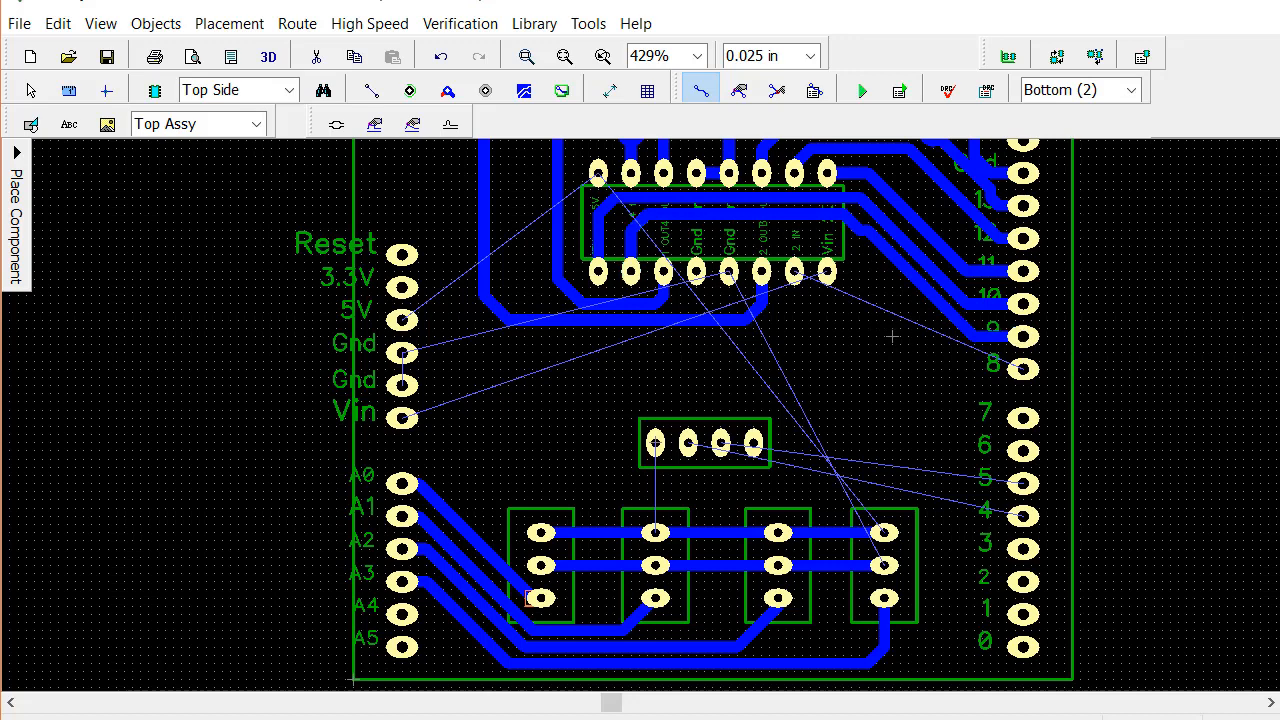
# Route a trace from digital pad 8 diagonally up and over the chip's Vin pad to its 2 IN pad
pyautogui.click(1022, 369)
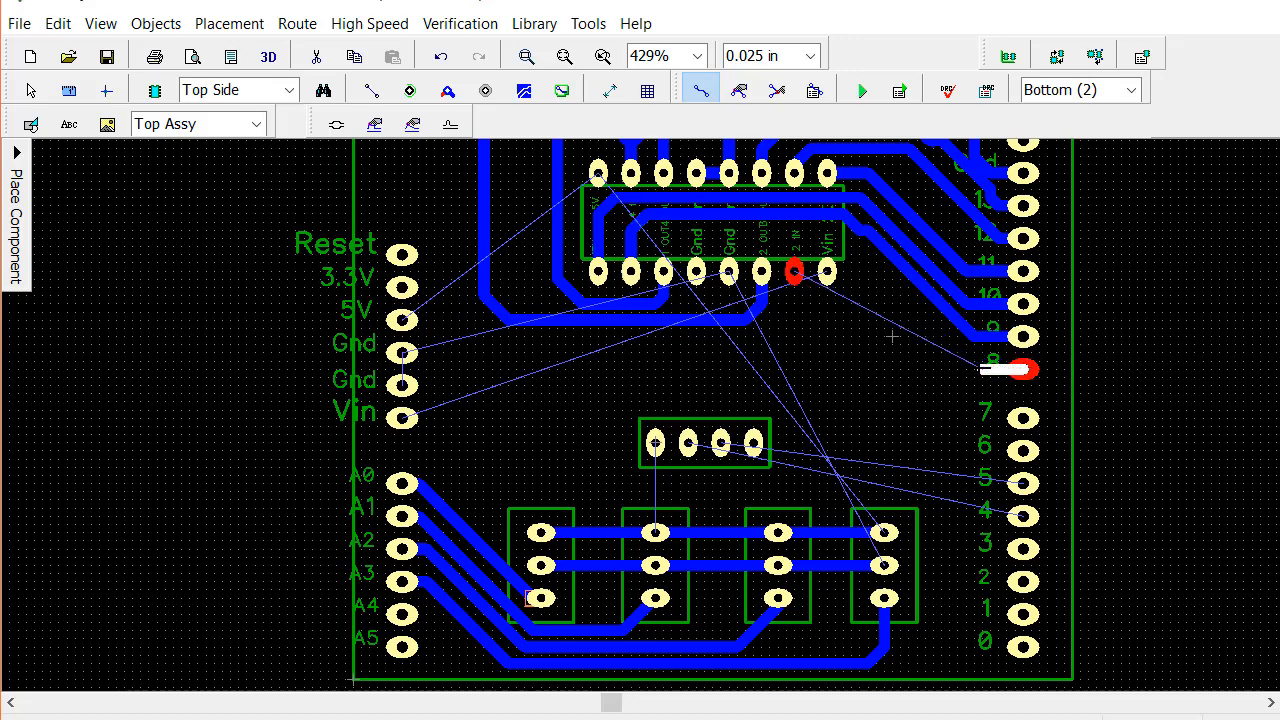
pyautogui.click(970, 369)
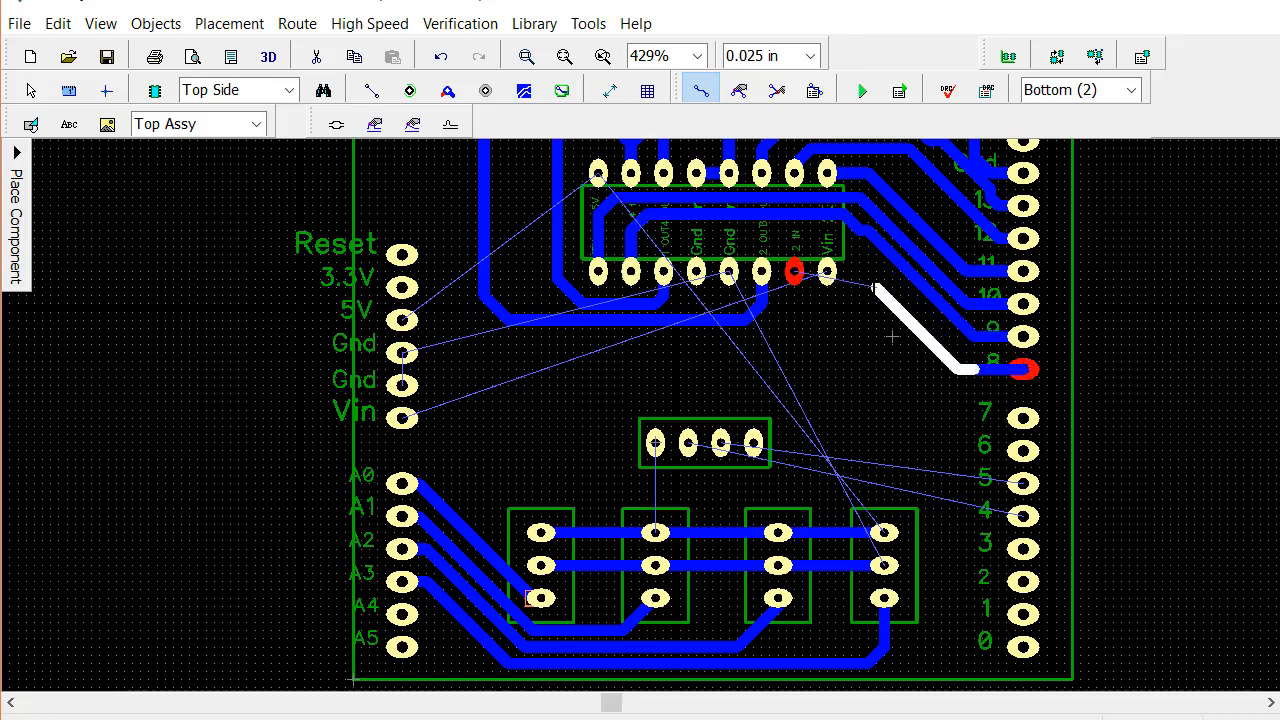
pyautogui.click(835, 240)
pyautogui.click(803, 241)
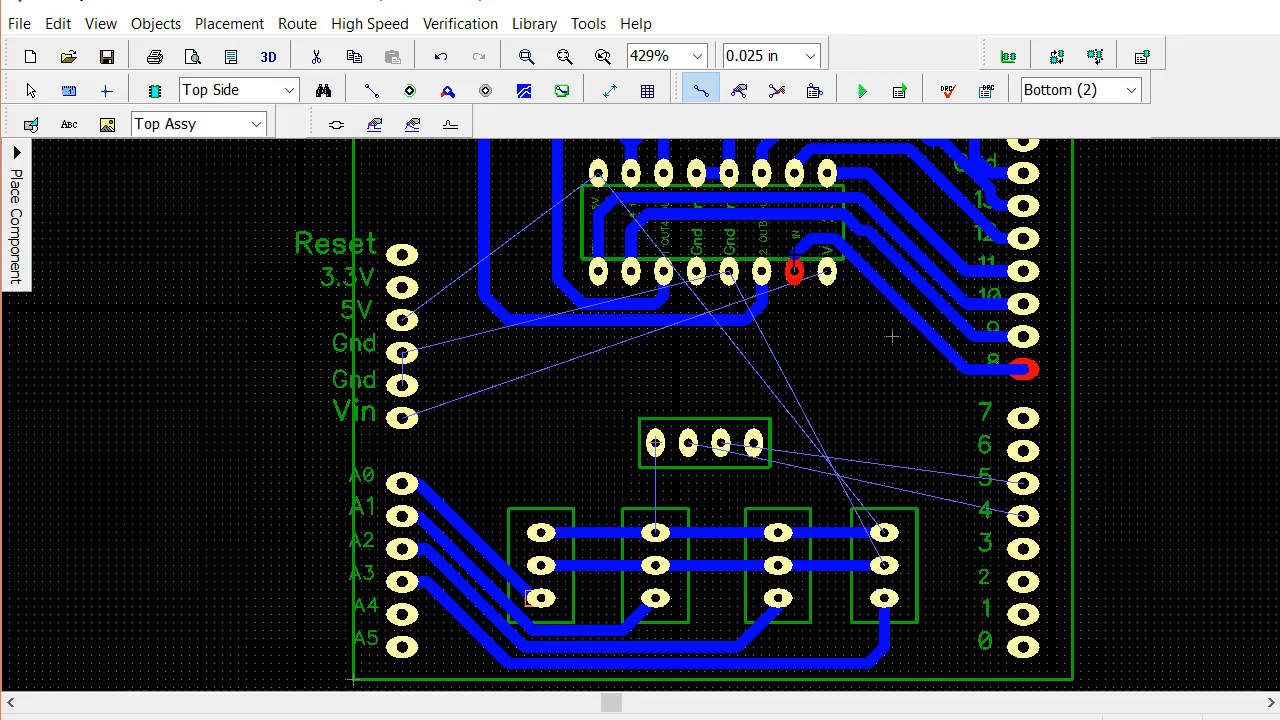
pyautogui.click(795, 271)
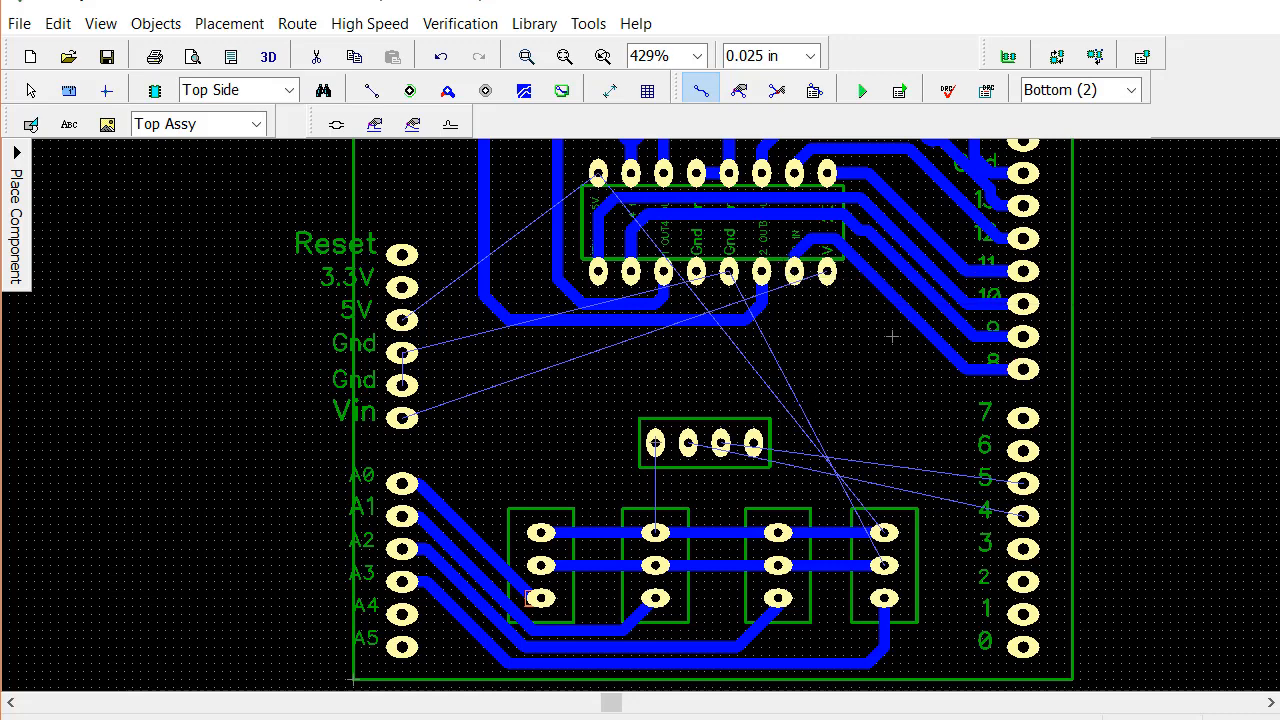
# Edit the traces to digital pads 9 and 10, shifting their horizontal segments inside the chip outline slightly downward for more even spacing
pyautogui.moveTo(891, 337); pyautogui.dragTo(831, 434, button='middle')
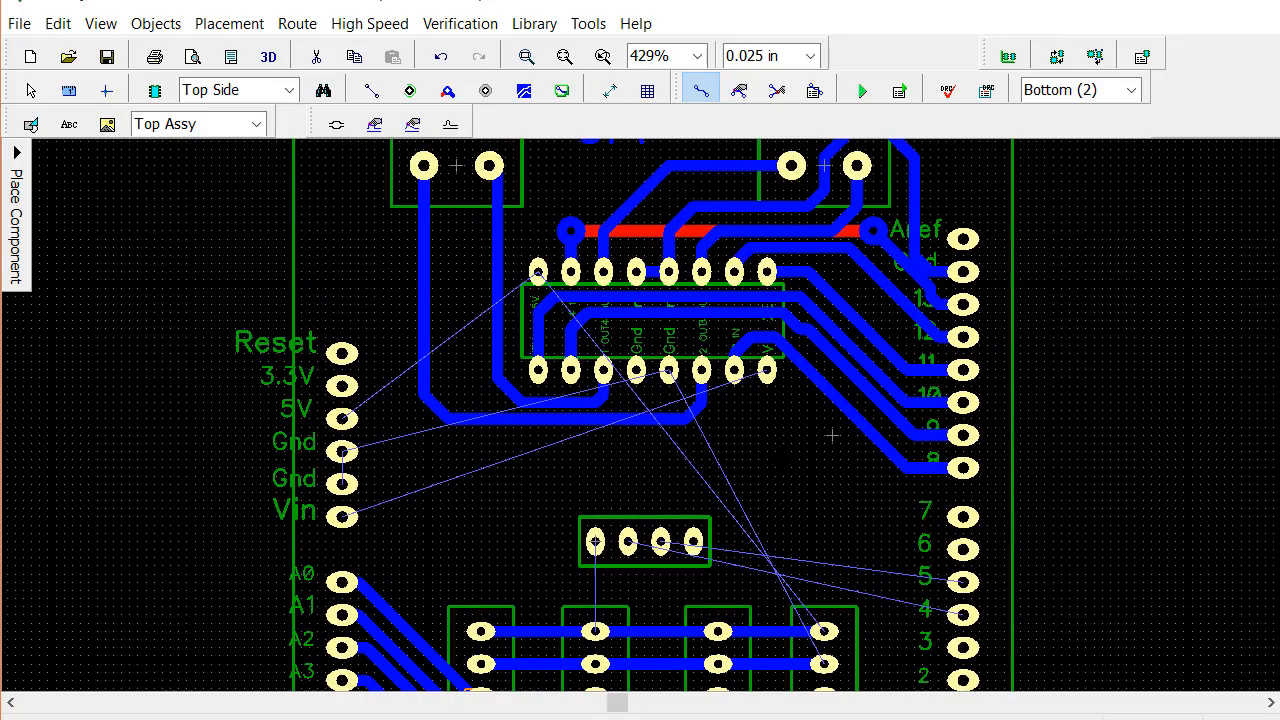
pyautogui.scroll(3, 871, 526)
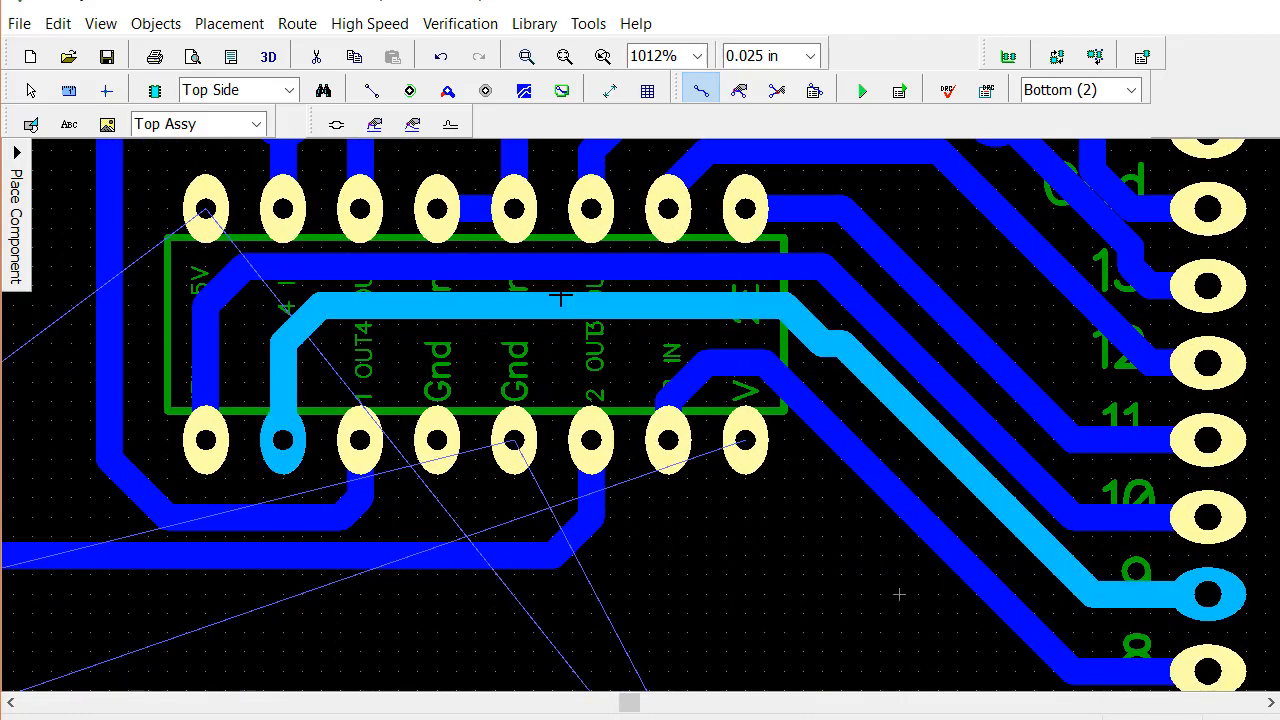
pyautogui.click(739, 90)
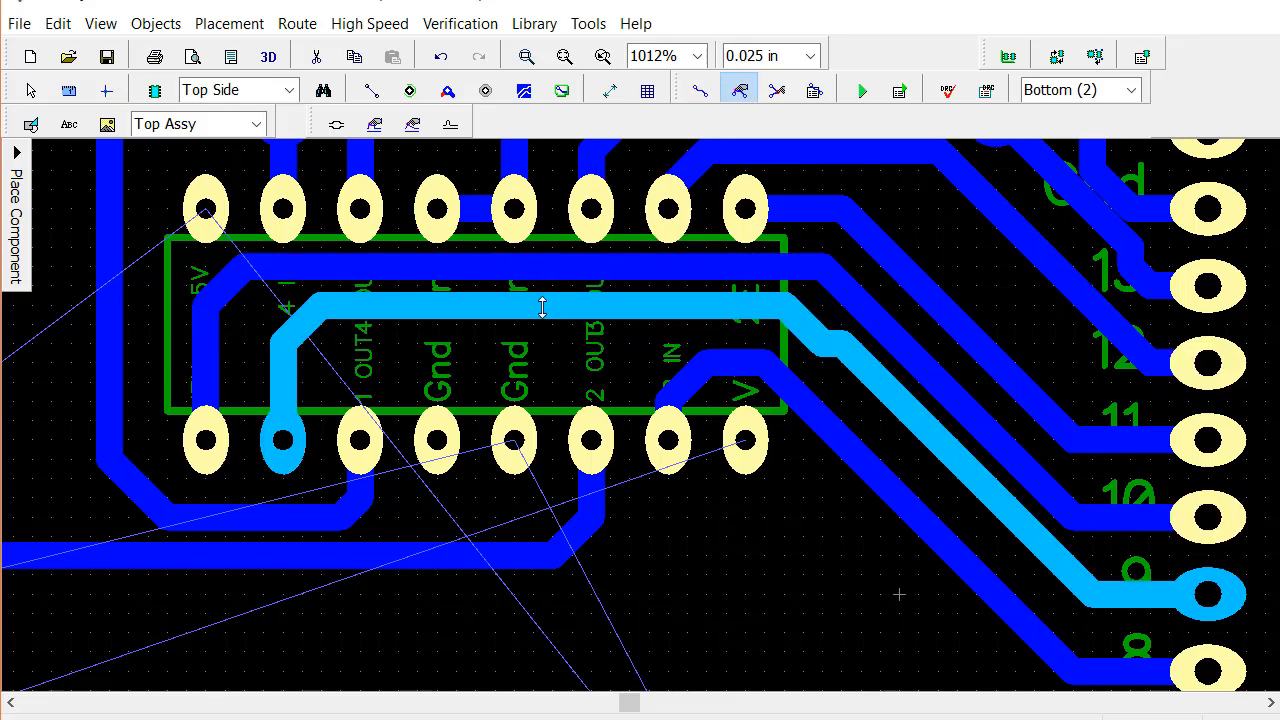
pyautogui.moveTo(542, 307); pyautogui.dragTo(546, 322)
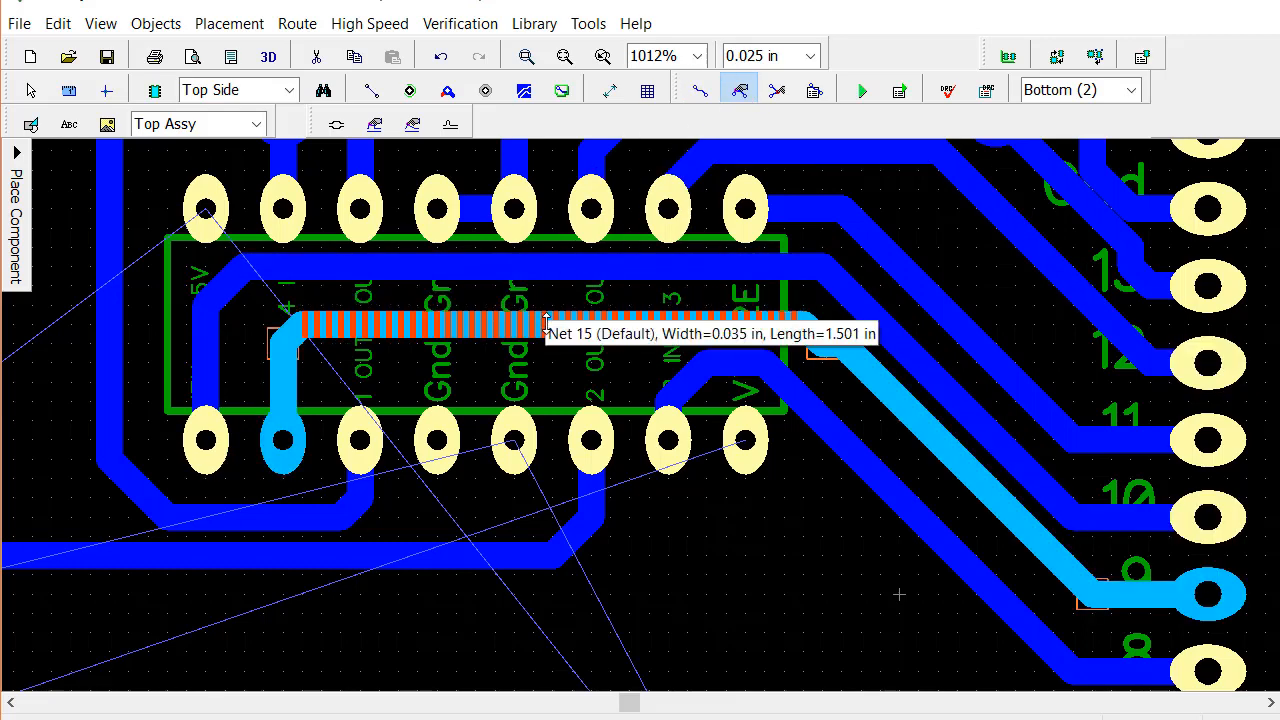
pyautogui.moveTo(575, 266); pyautogui.dragTo(572, 284)
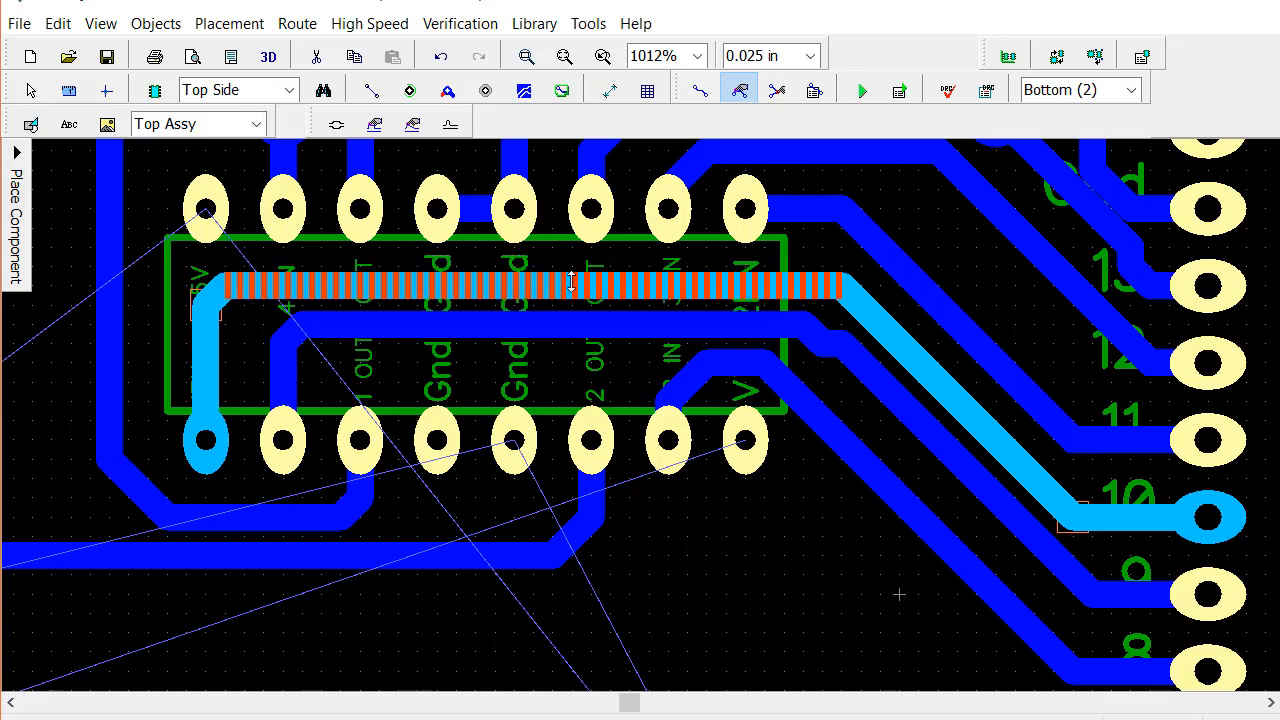
pyautogui.click(736, 363)
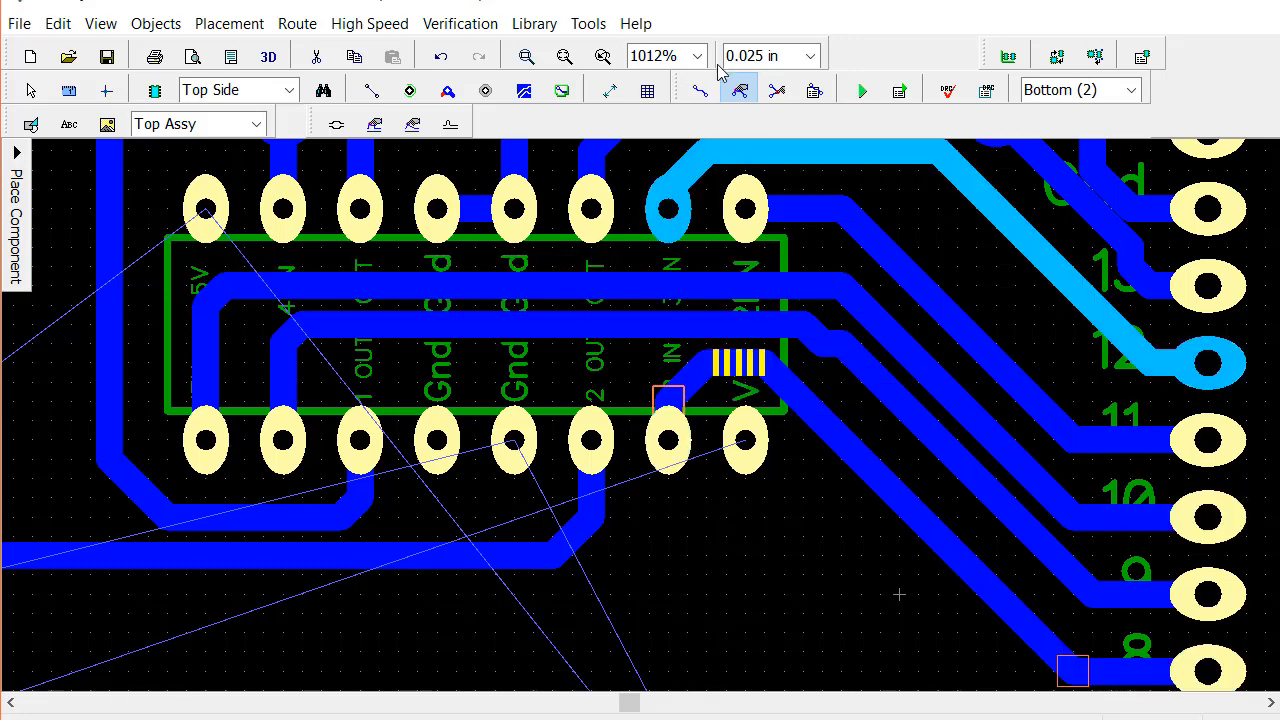
# Set the grid to 0.013 in and shift the horizontal segments inside the chip outline: digital pad 8's slightly down, pad 10's slightly up
pyautogui.click(811, 56)
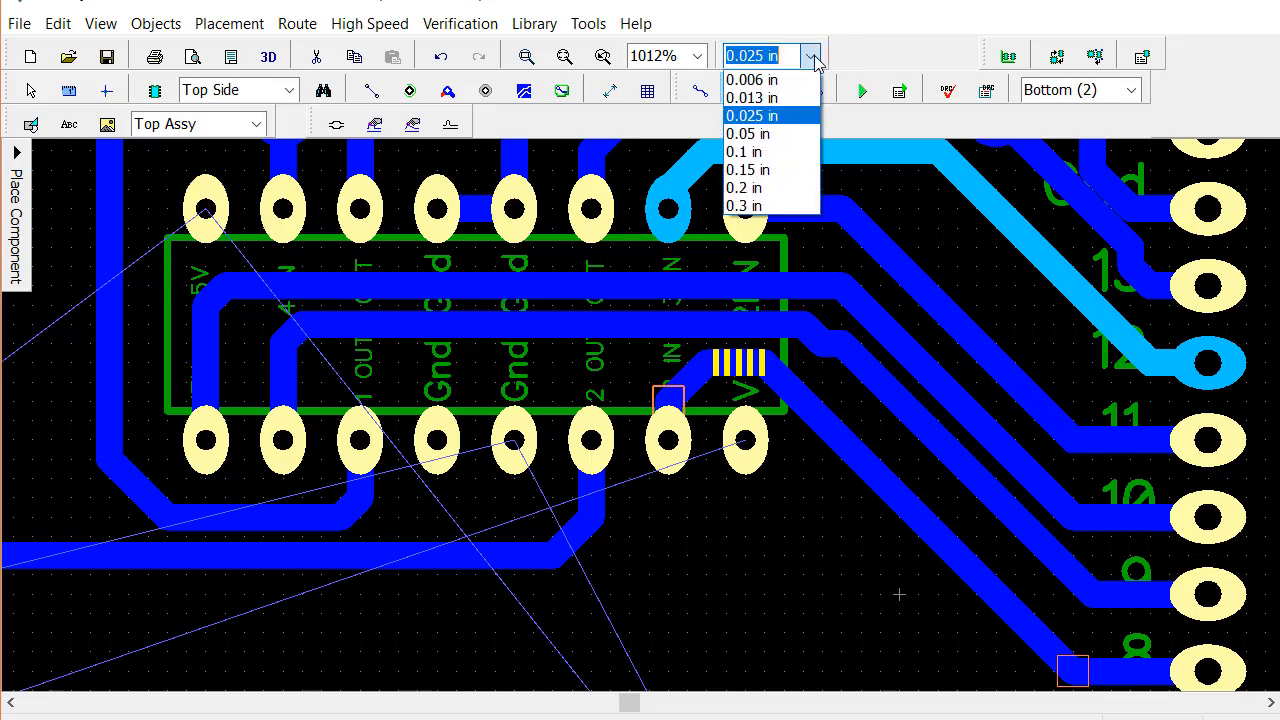
pyautogui.click(752, 98)
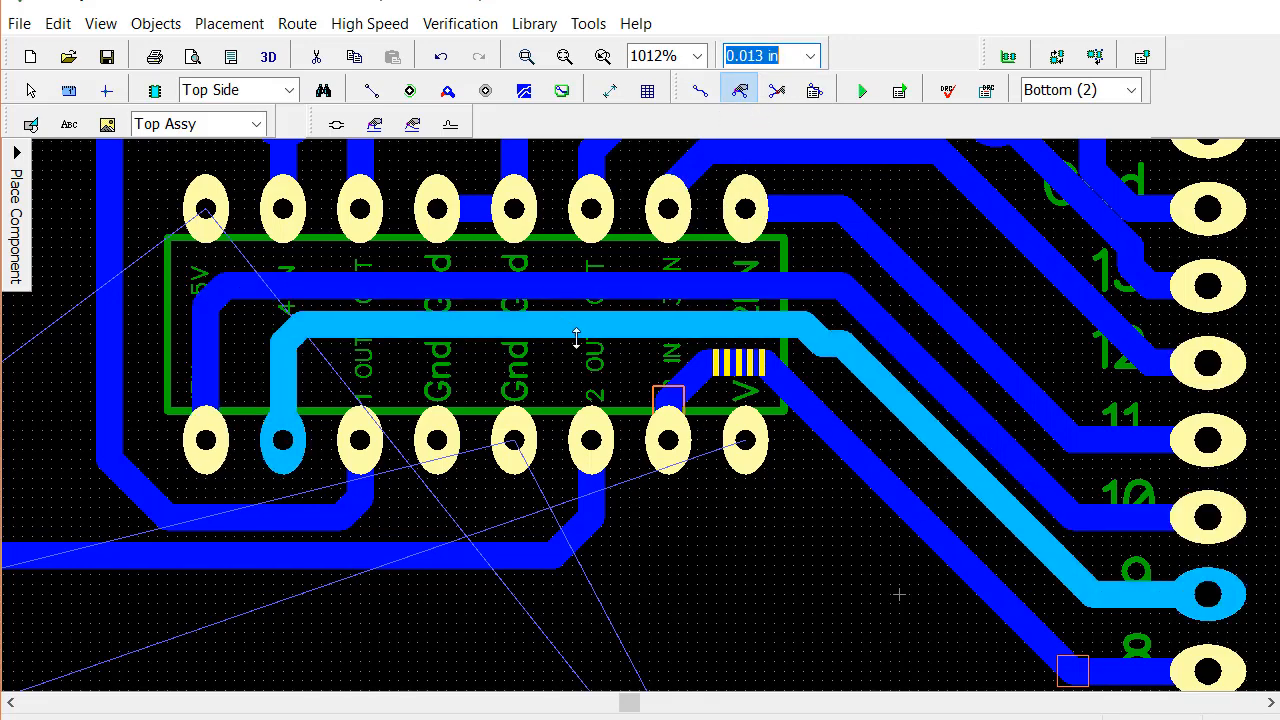
pyautogui.moveTo(733, 363); pyautogui.dragTo(733, 373)
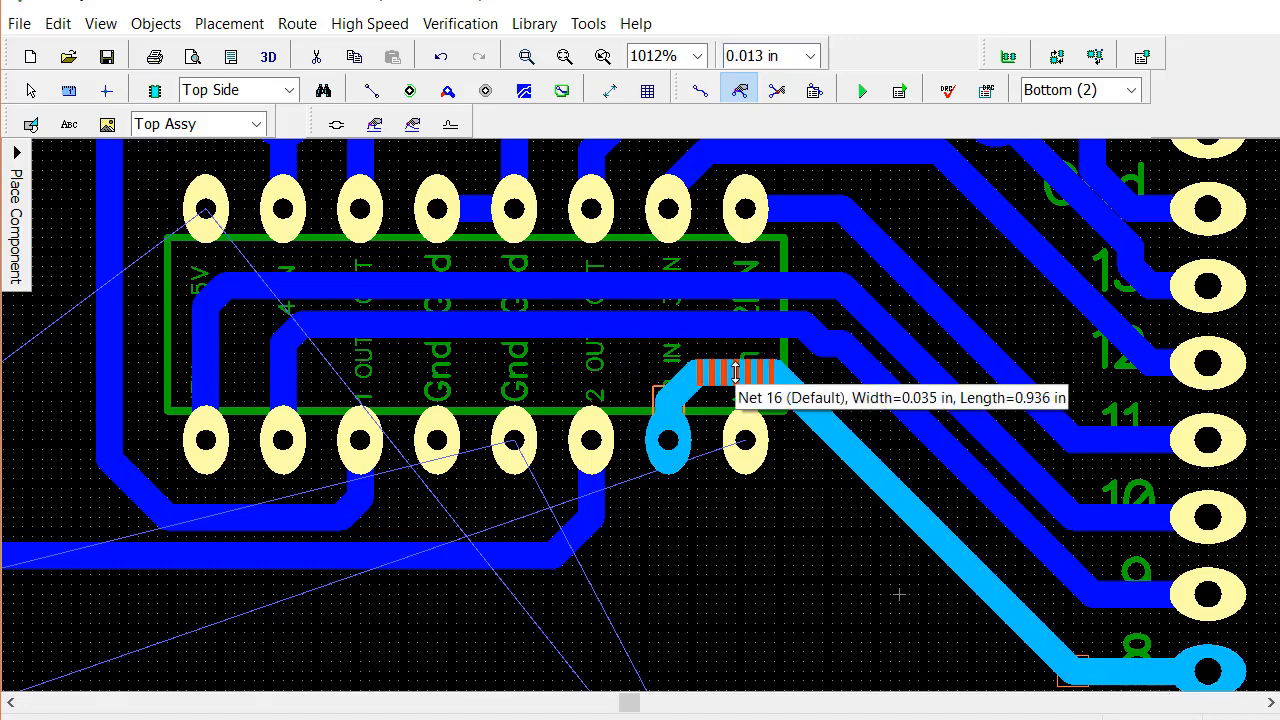
pyautogui.click(659, 324)
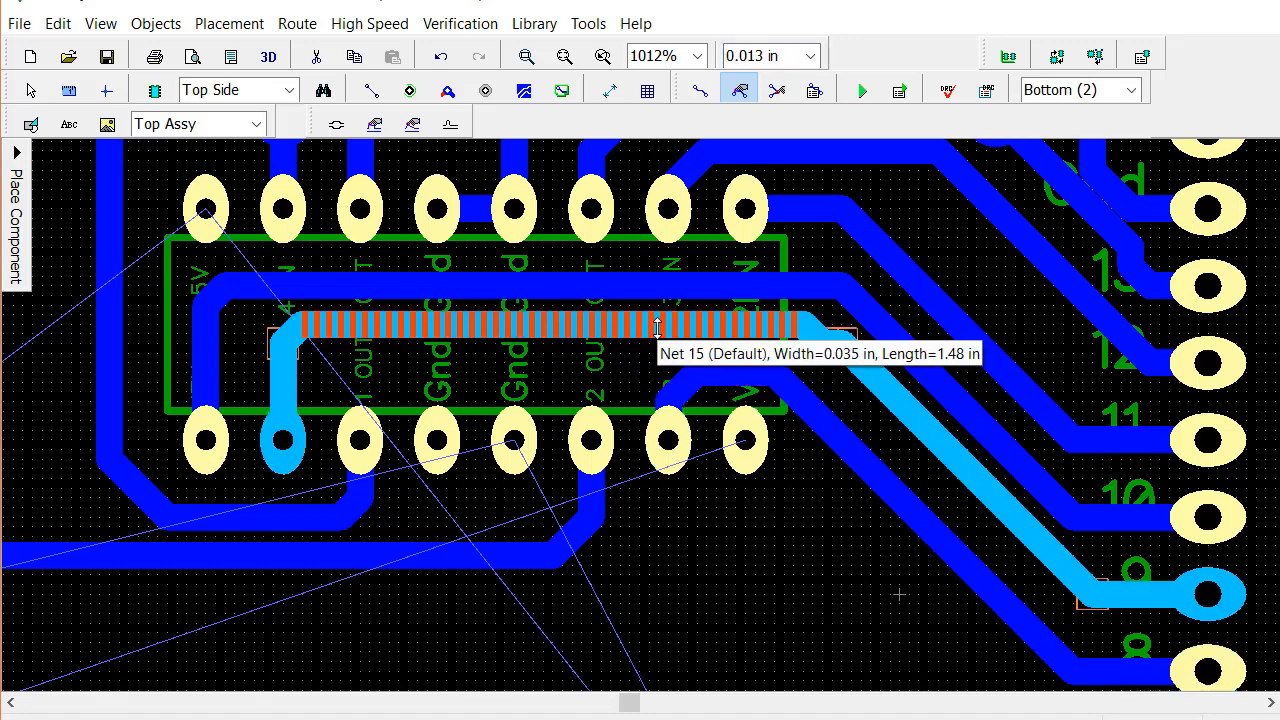
pyautogui.moveTo(647, 290); pyautogui.dragTo(647, 278)
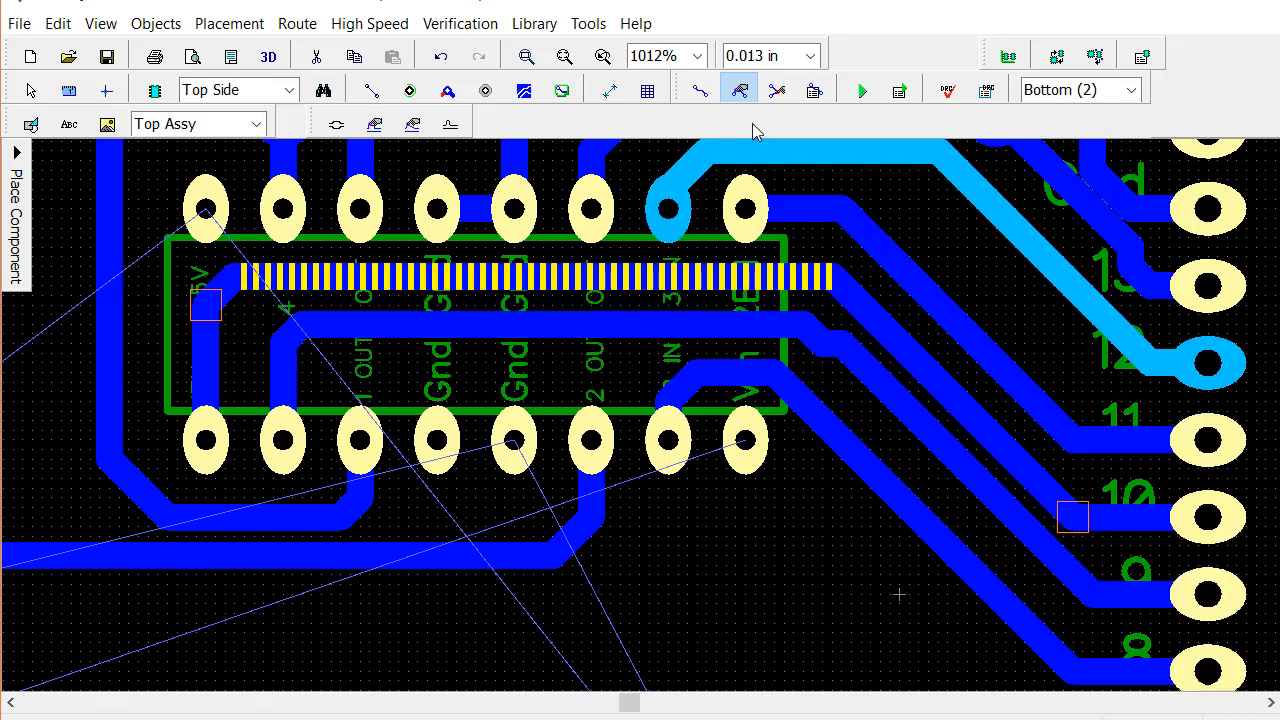
# Free-edit the trace to digital pad 9 to remove the small jog where its horizontal segment meets the diagonal
pyautogui.click(779, 95)
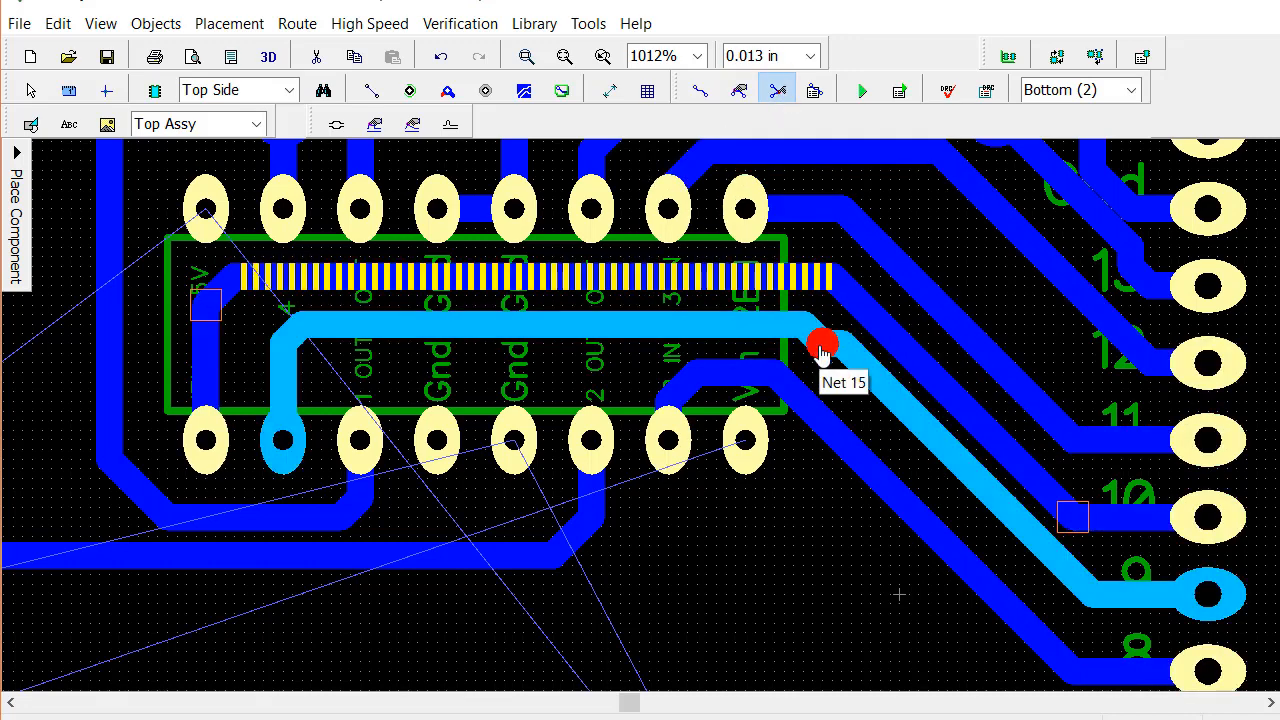
pyautogui.moveTo(824, 345); pyautogui.dragTo(825, 332)
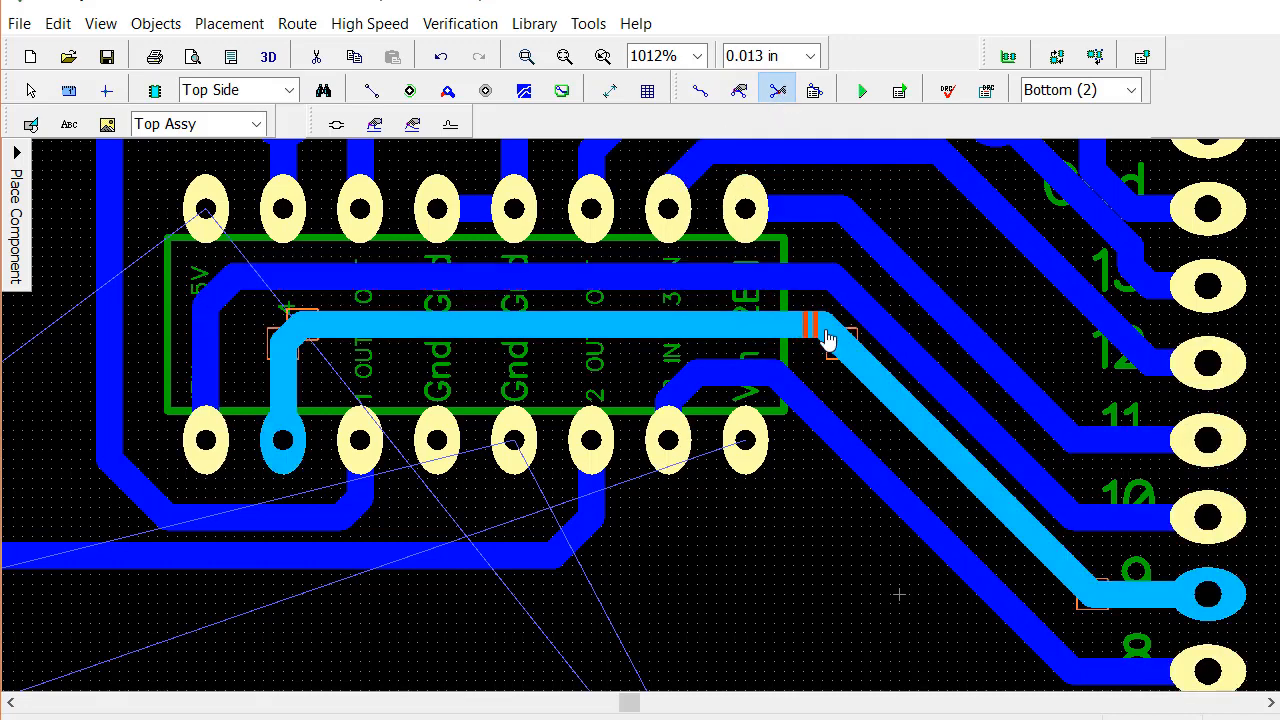
pyautogui.click(905, 420)
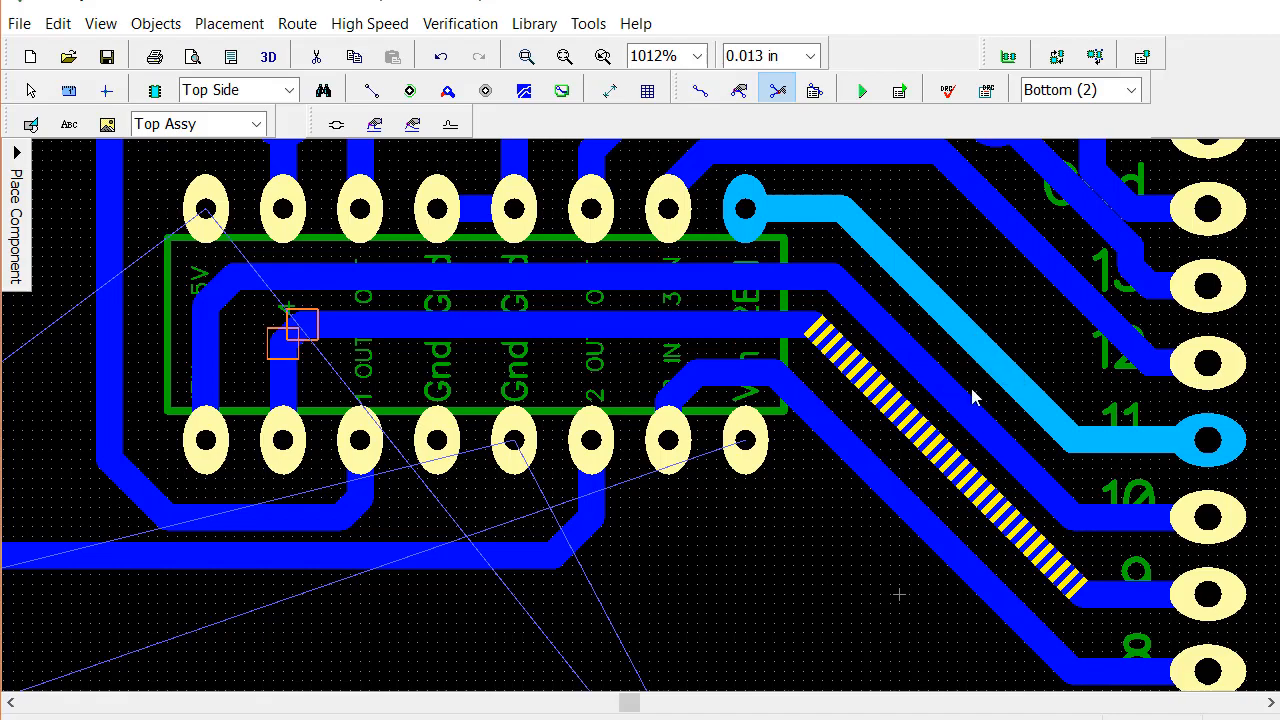
# Straighten the diagonal segment of the trace running from the via to digital pad 13, removing the kink near the pad
pyautogui.scroll(1, 971, 420)
pyautogui.scroll(-3, 975, 425)
pyautogui.scroll(-1, 977, 430)
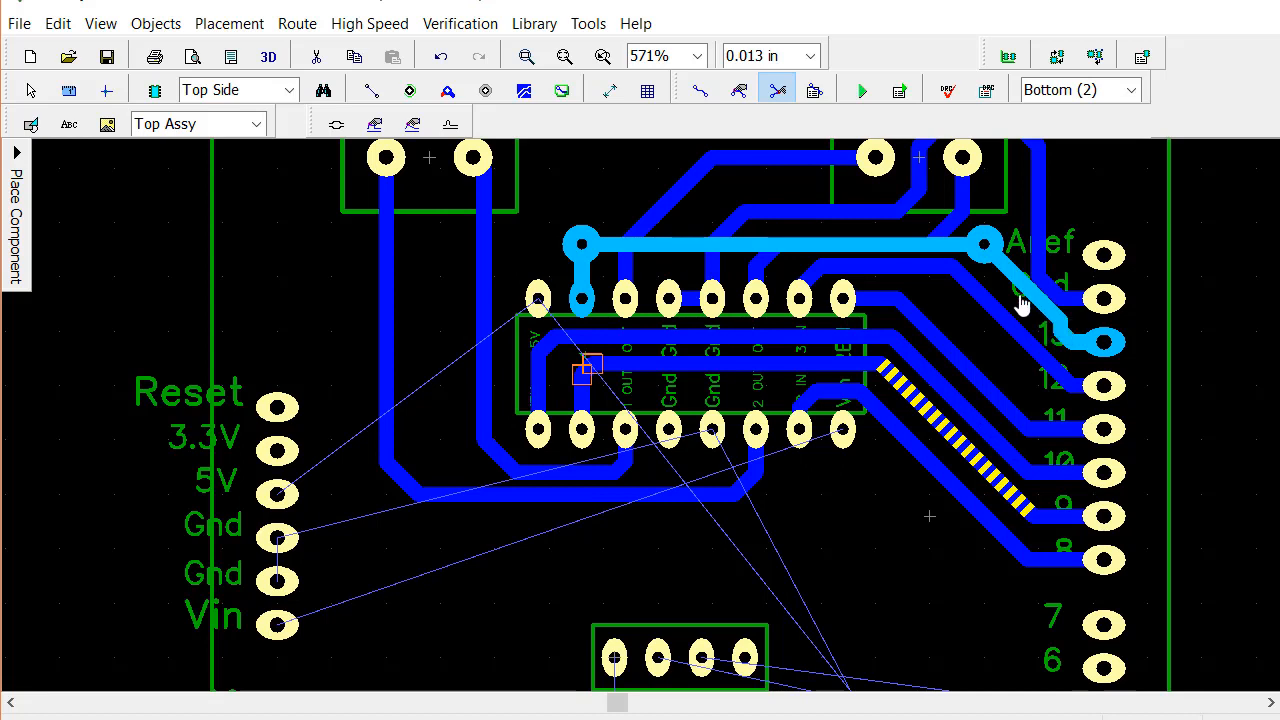
pyautogui.moveTo(1025, 294); pyautogui.dragTo(1020, 299)
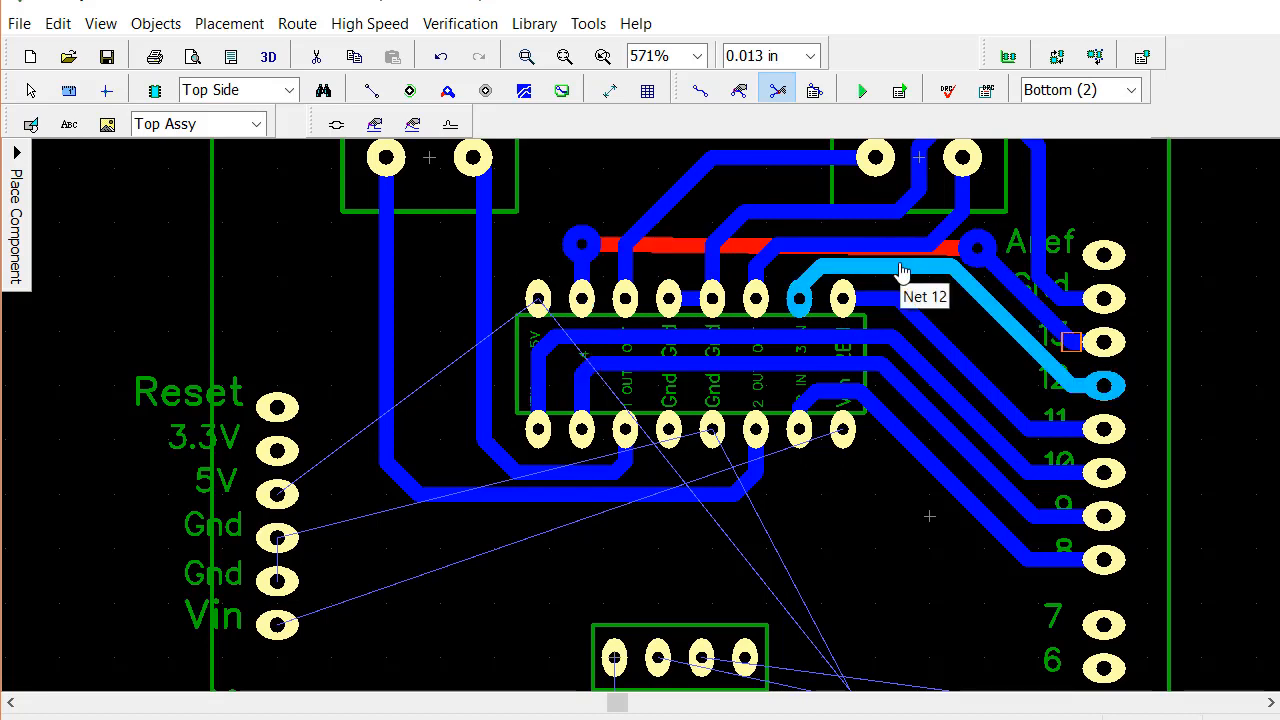
# Reshape the bend of the ground trace entering the Gnd pad below Aref into a clean diagonal with a short horizontal end
pyautogui.click(1048, 293)
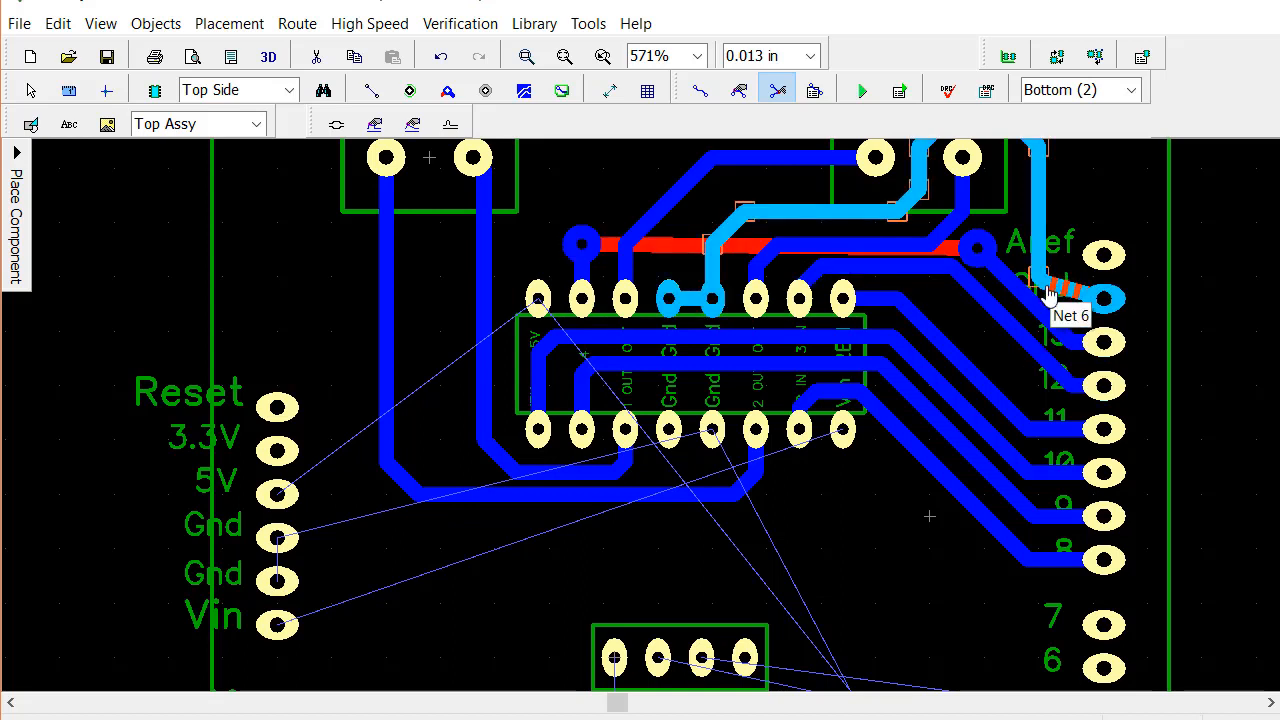
pyautogui.moveTo(1048, 293); pyautogui.dragTo(1069, 301)
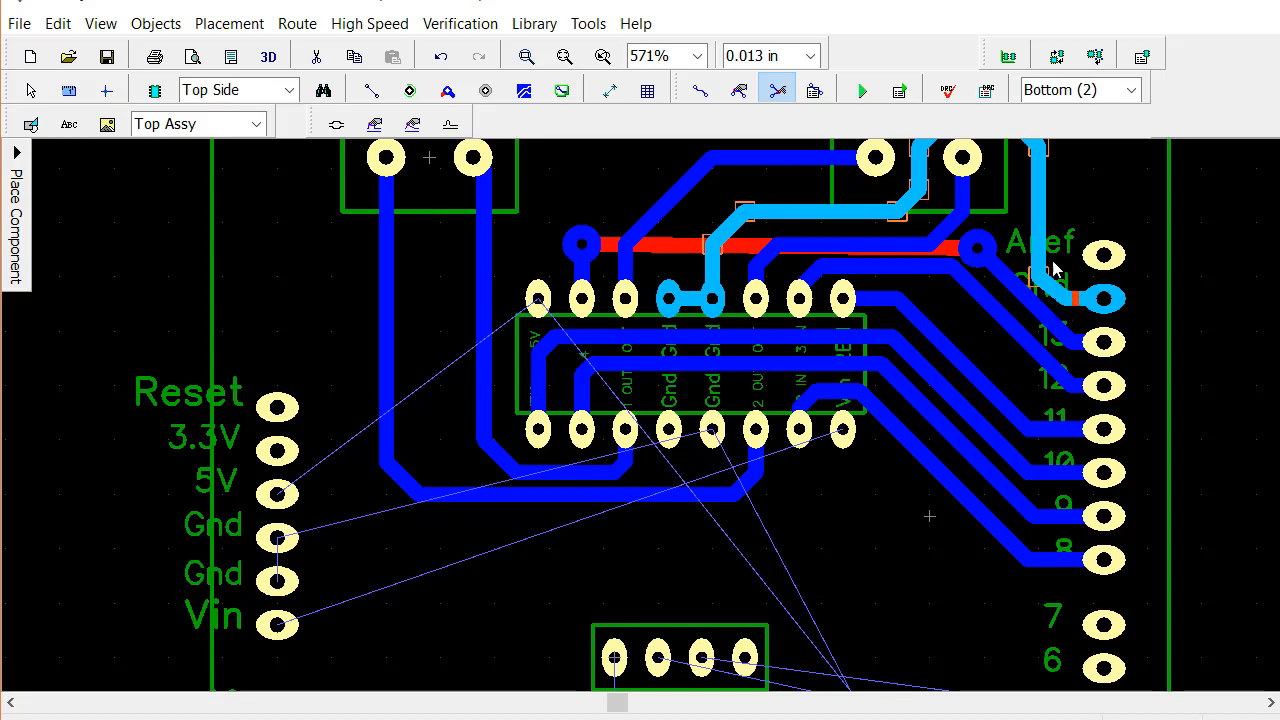
pyautogui.click(739, 90)
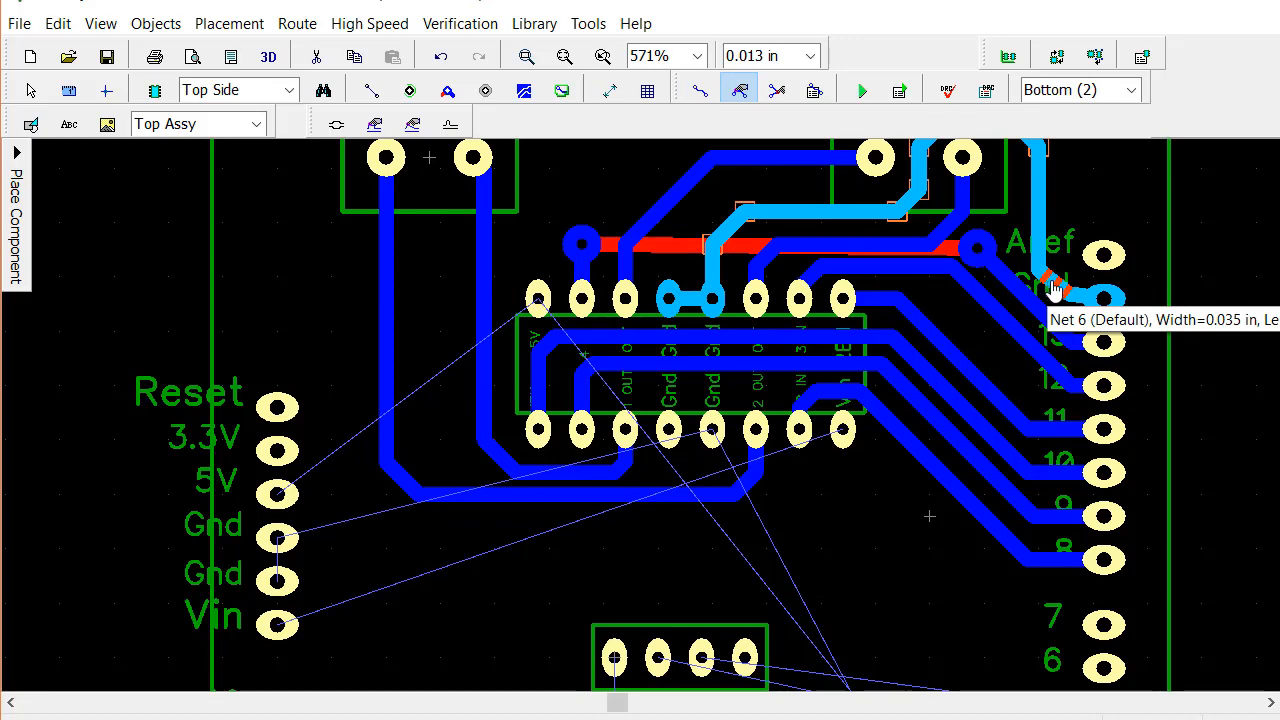
pyautogui.click(1052, 290)
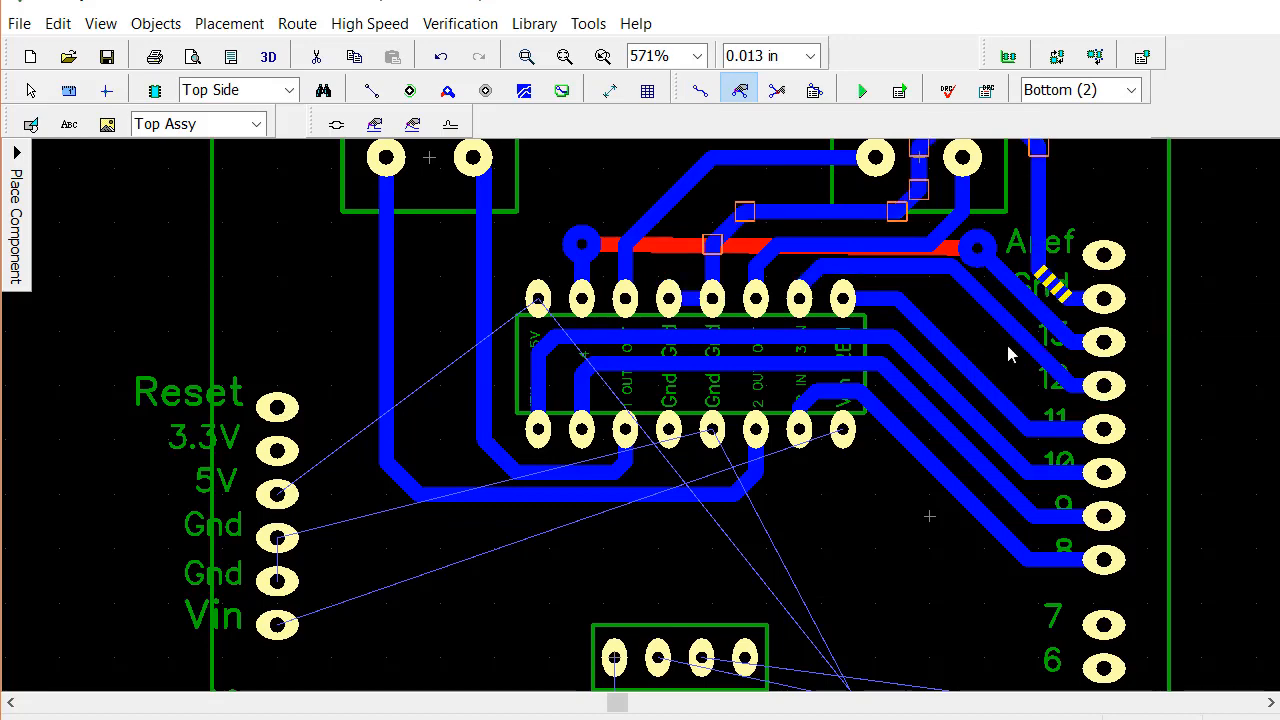
# Shift the diagonal segment of the trace to digital pad 12 down and left, away from the pad 13 trace
pyautogui.scroll(1, 984, 371)
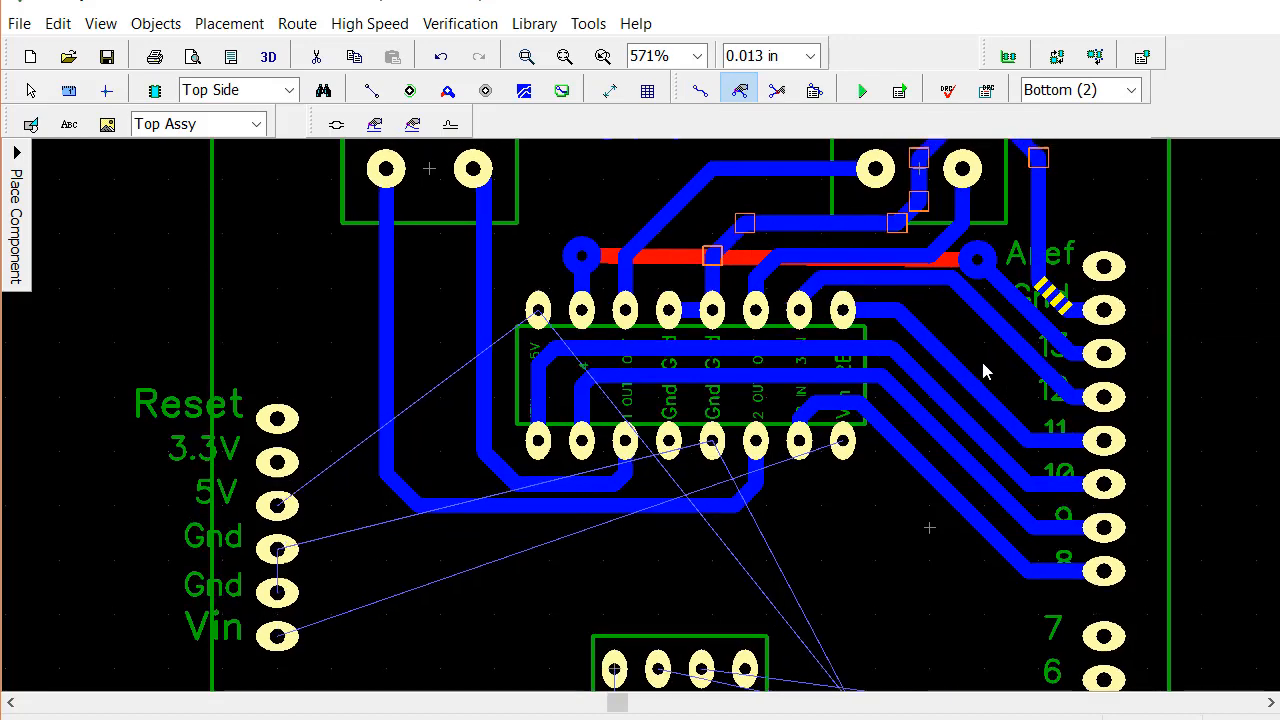
pyautogui.moveTo(983, 363); pyautogui.dragTo(971, 406, button='middle')
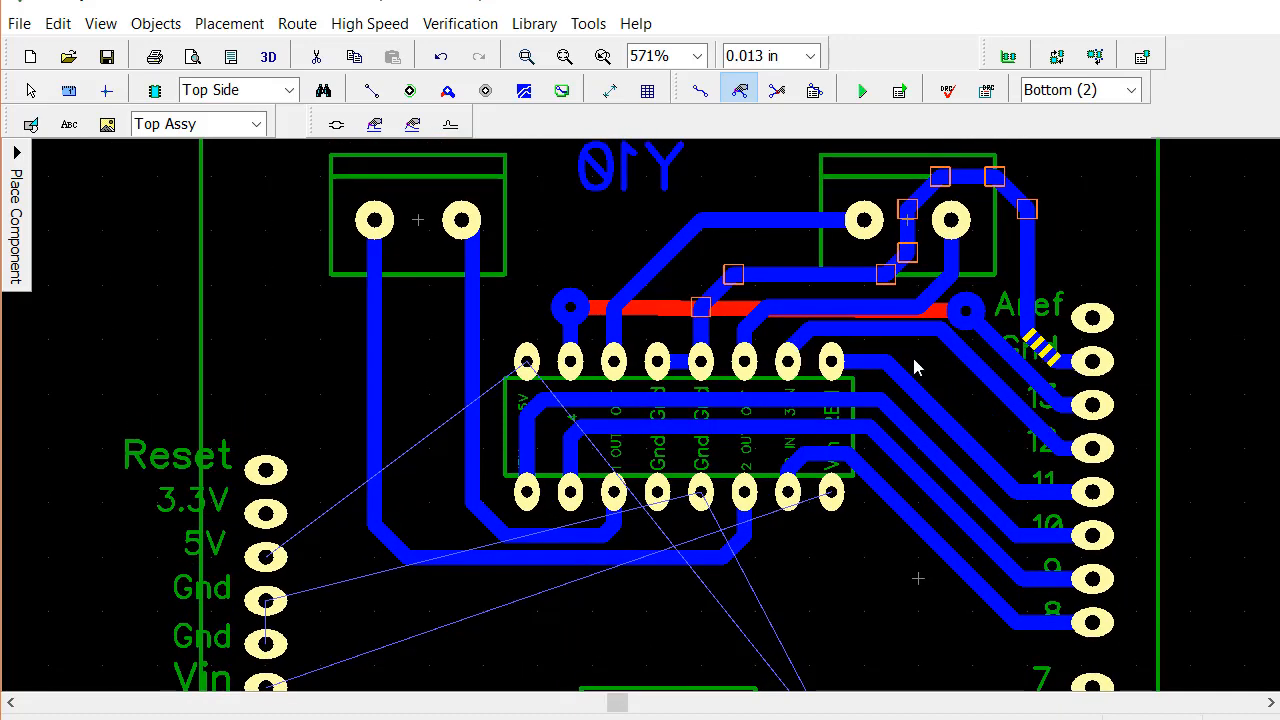
pyautogui.click(969, 366)
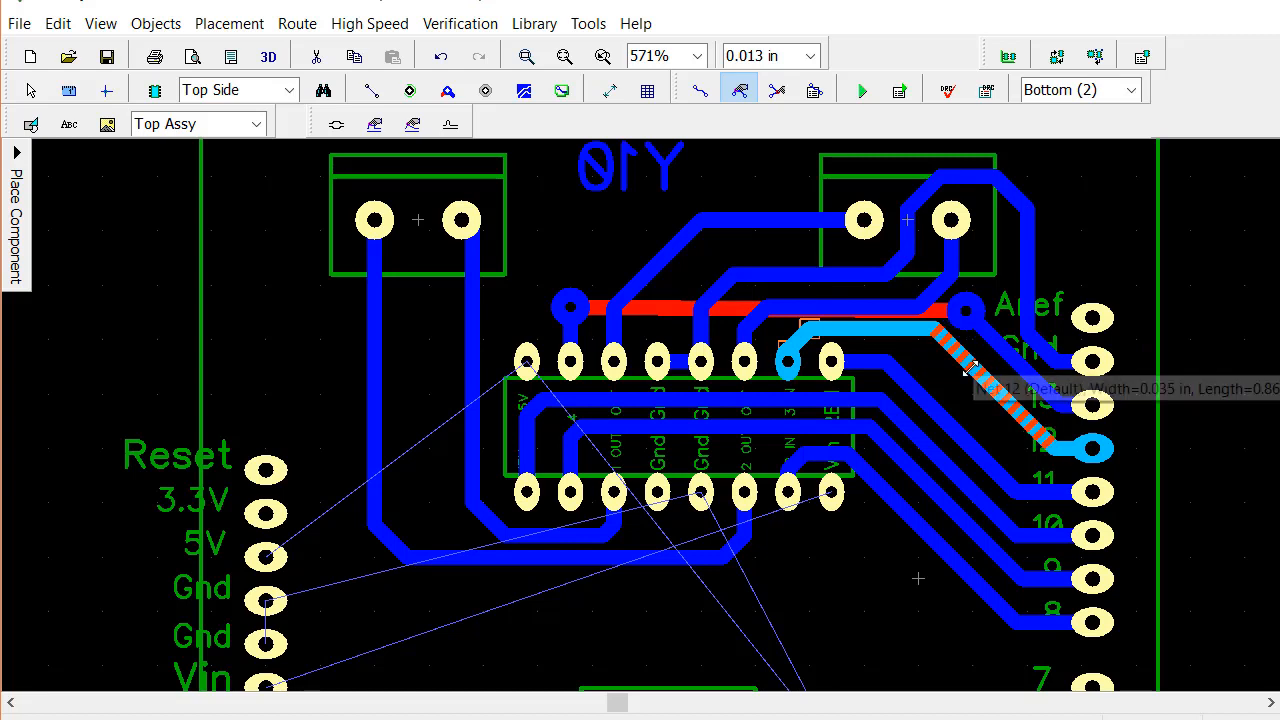
pyautogui.moveTo(970, 368)
pyautogui.mouseDown()
pyautogui.moveTo(952, 377)
pyautogui.moveTo(963, 378)
pyautogui.mouseUp()
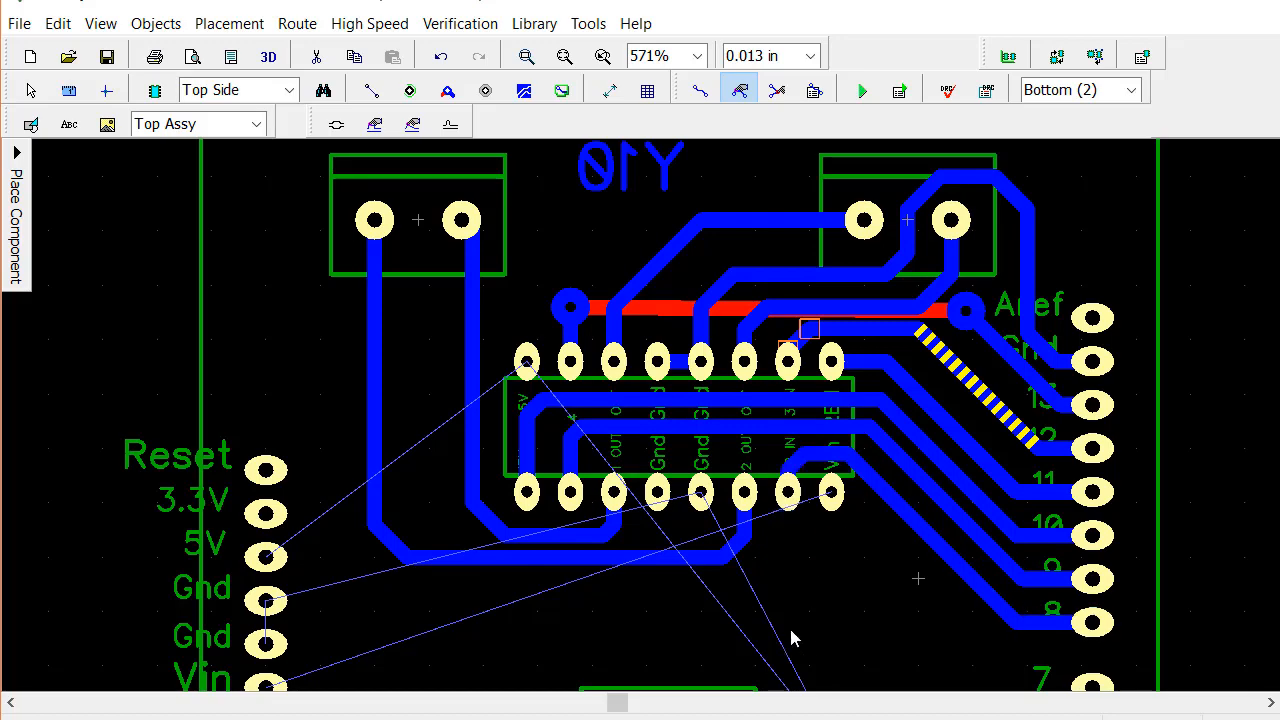
# Route a bottom-layer ground trace from the leftmost three-pin header's middle pad up and across to the Arduino Gnd pad beside Vin
pyautogui.moveTo(838, 614); pyautogui.dragTo(904, 347, button='right')
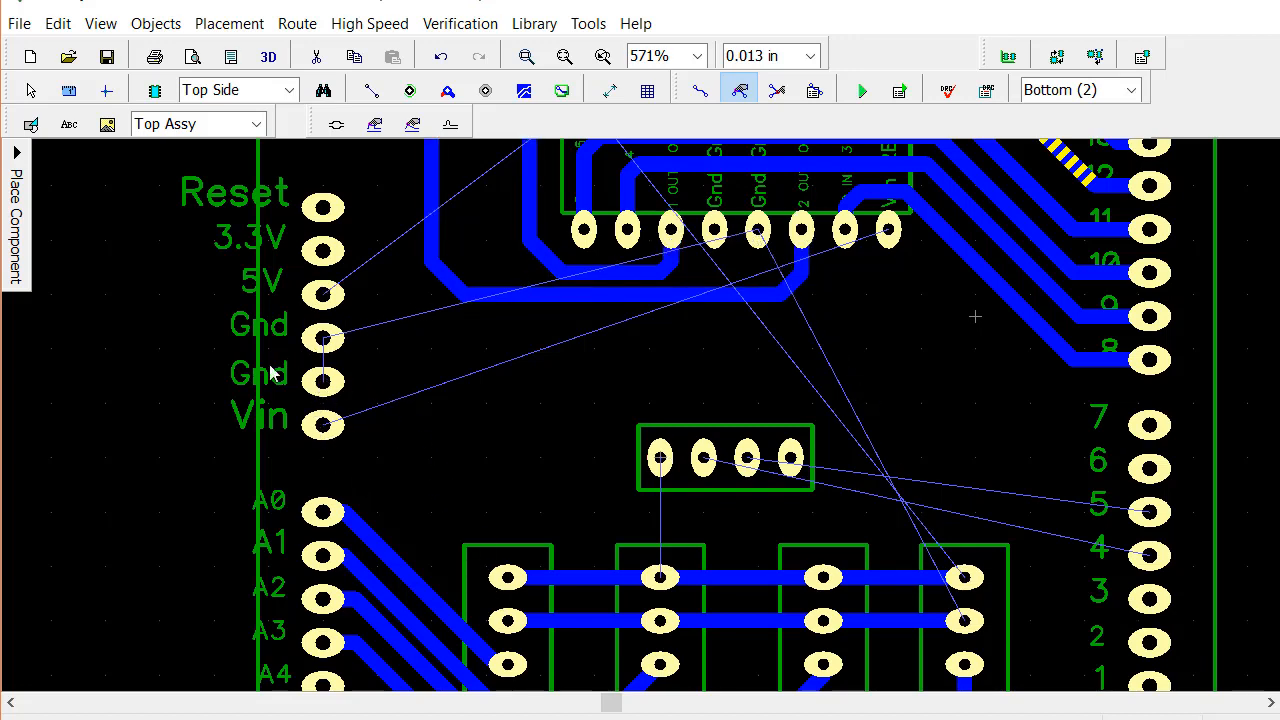
pyautogui.click(701, 91)
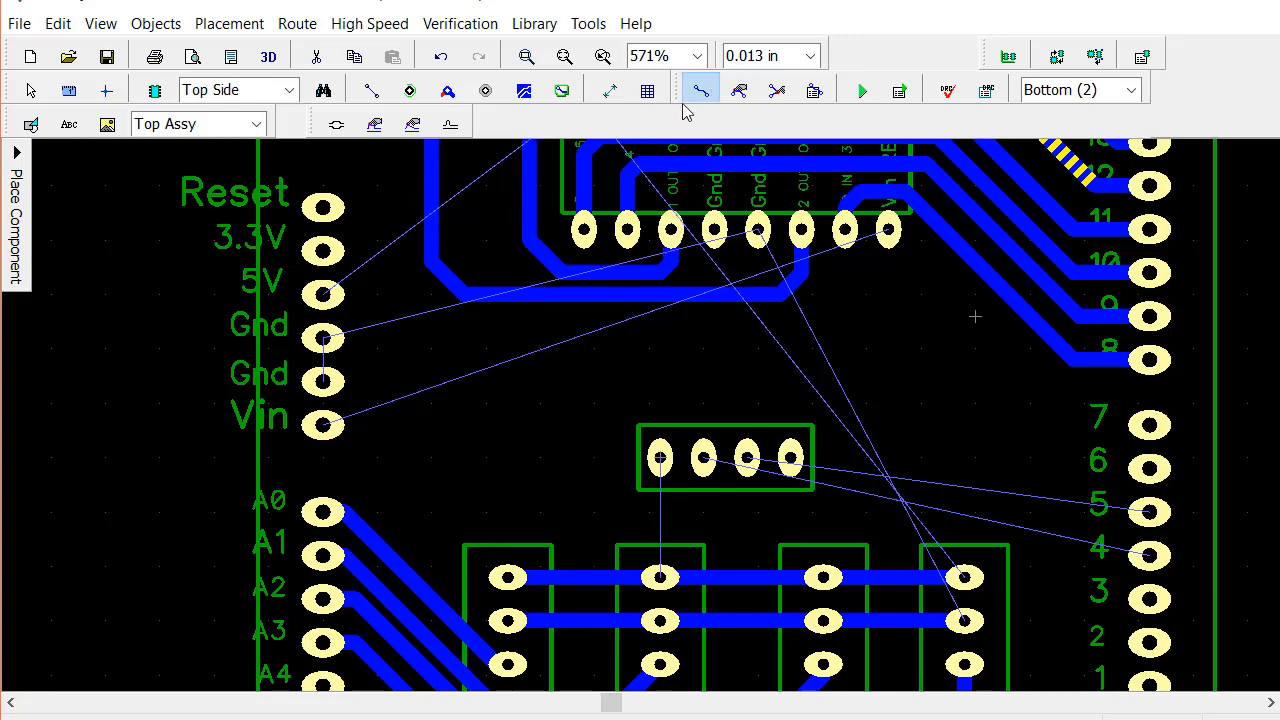
pyautogui.scroll(1, 512, 474)
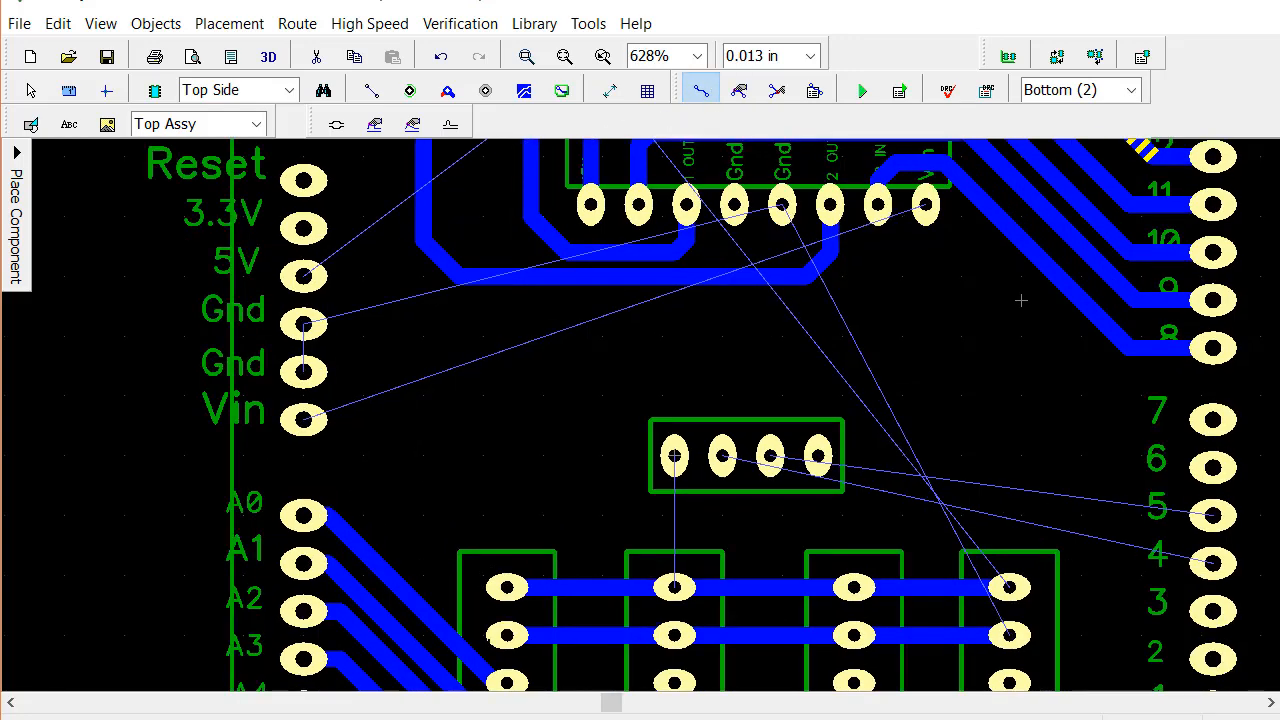
pyautogui.click(507, 620)
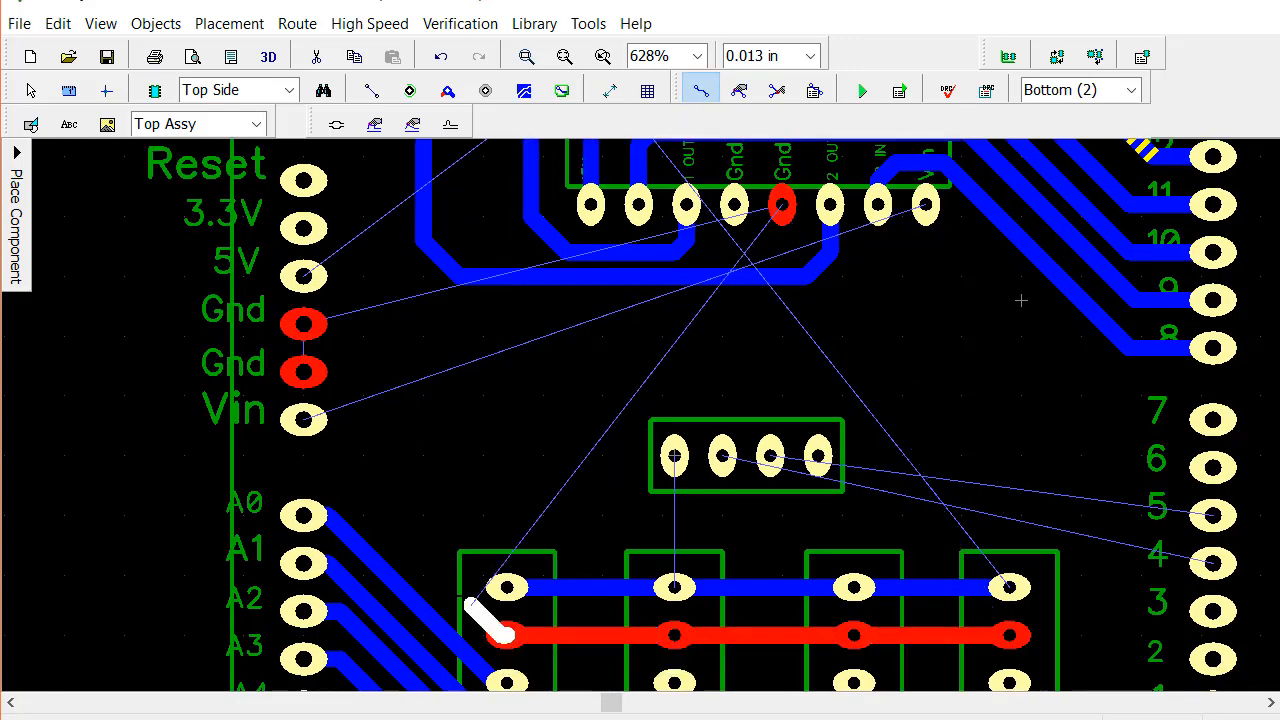
pyautogui.click(428, 565)
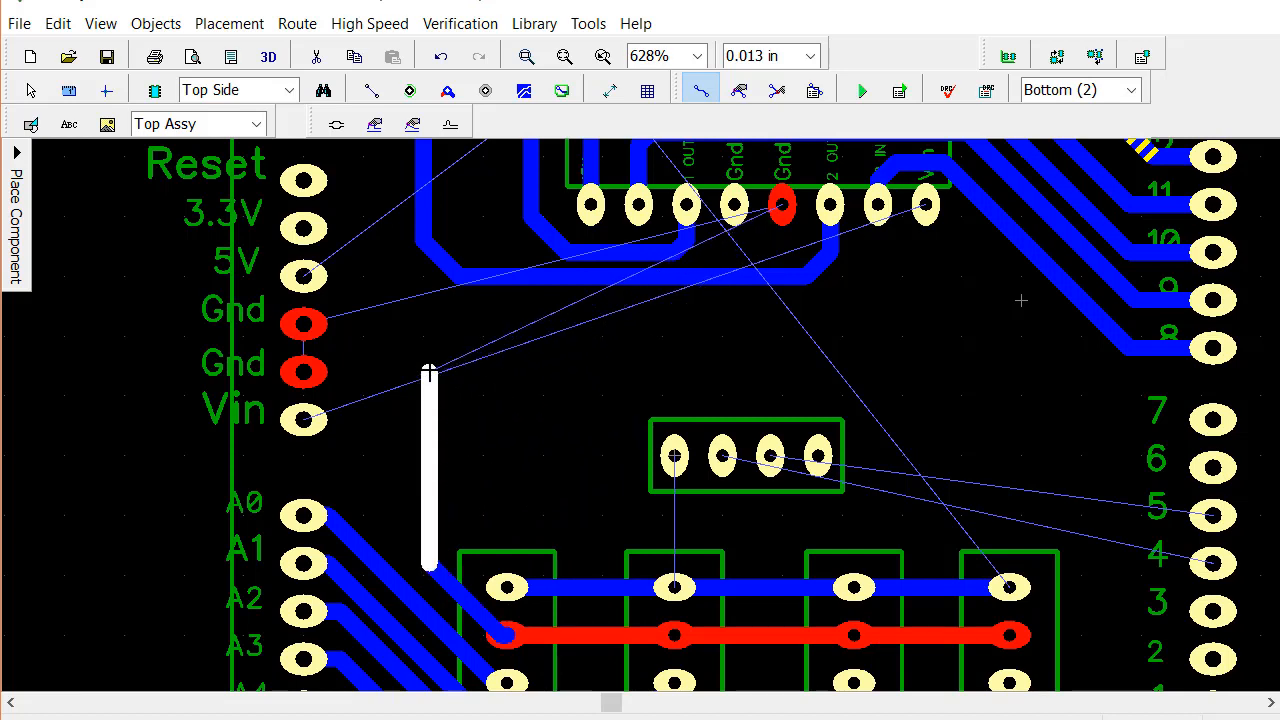
pyautogui.click(424, 372)
pyautogui.click(304, 372)
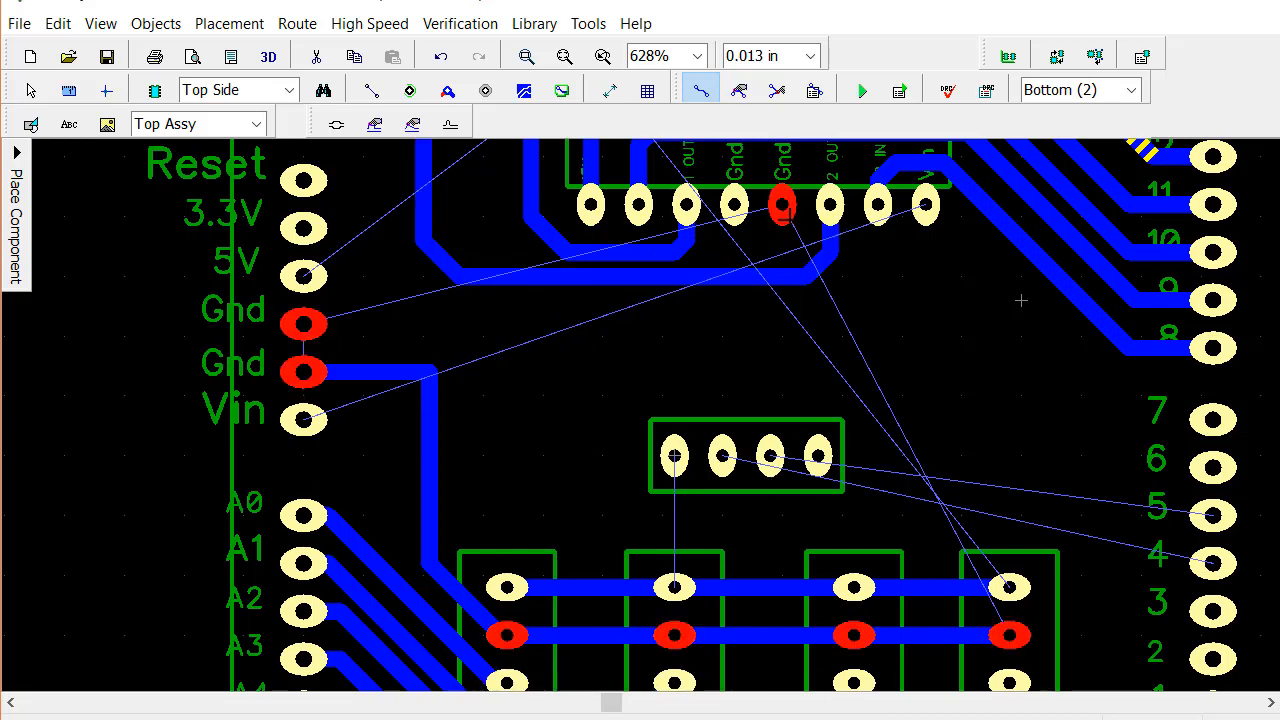
pyautogui.click(431, 402)
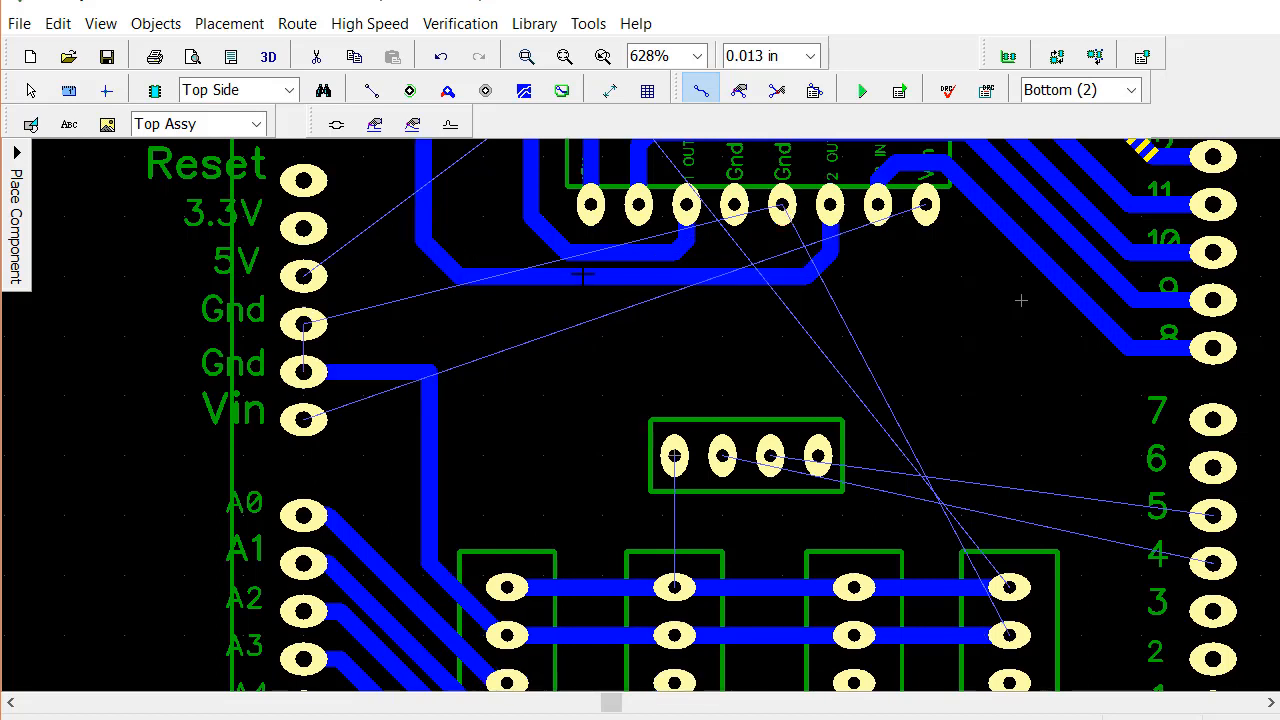
# Route the chip's lower Gnd pad next to 2 OUT to the ground trace, crossing the 2 OUT trace on the top layer between two vias
pyautogui.click(782, 207)
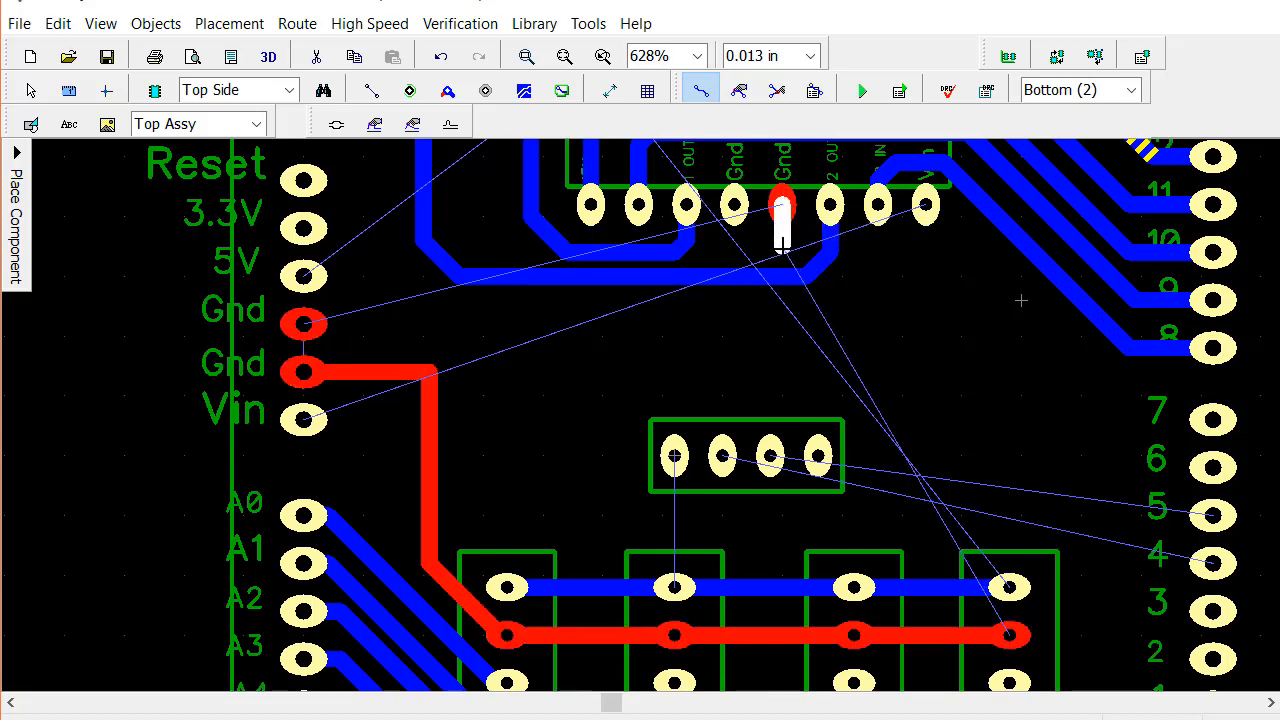
pyautogui.click(782, 248)
pyautogui.press('t')
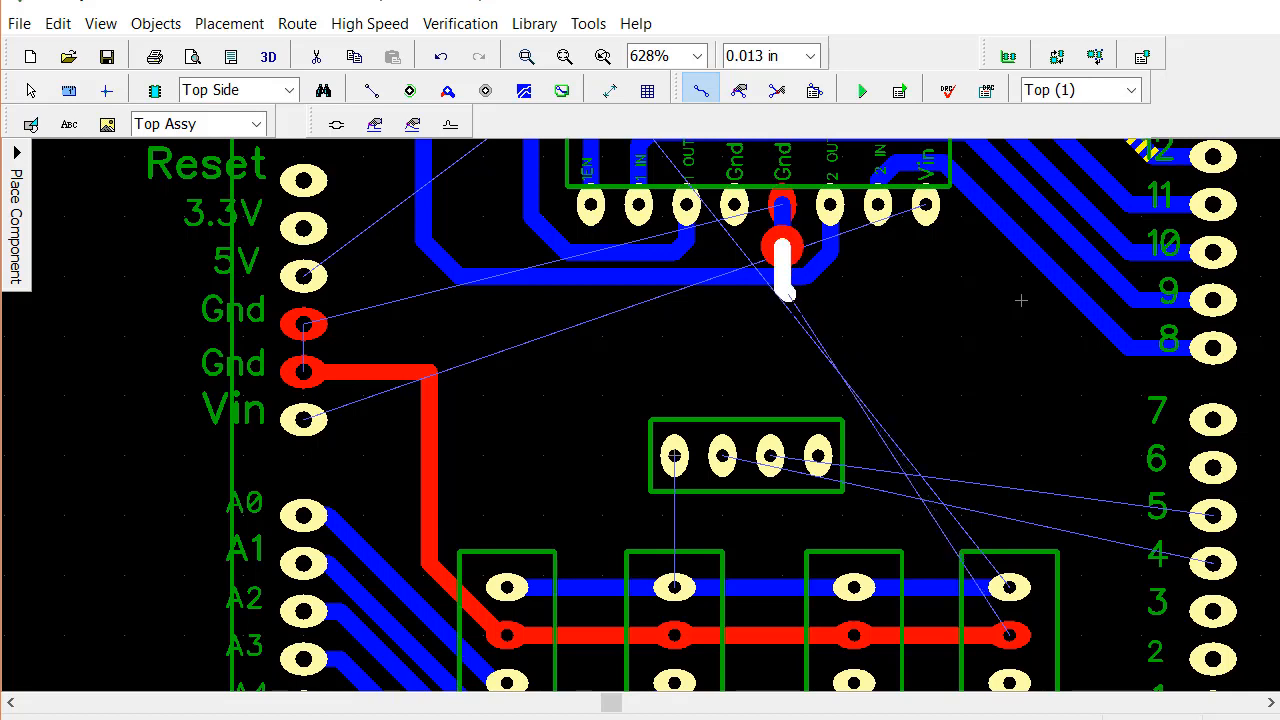
pyautogui.click(792, 317)
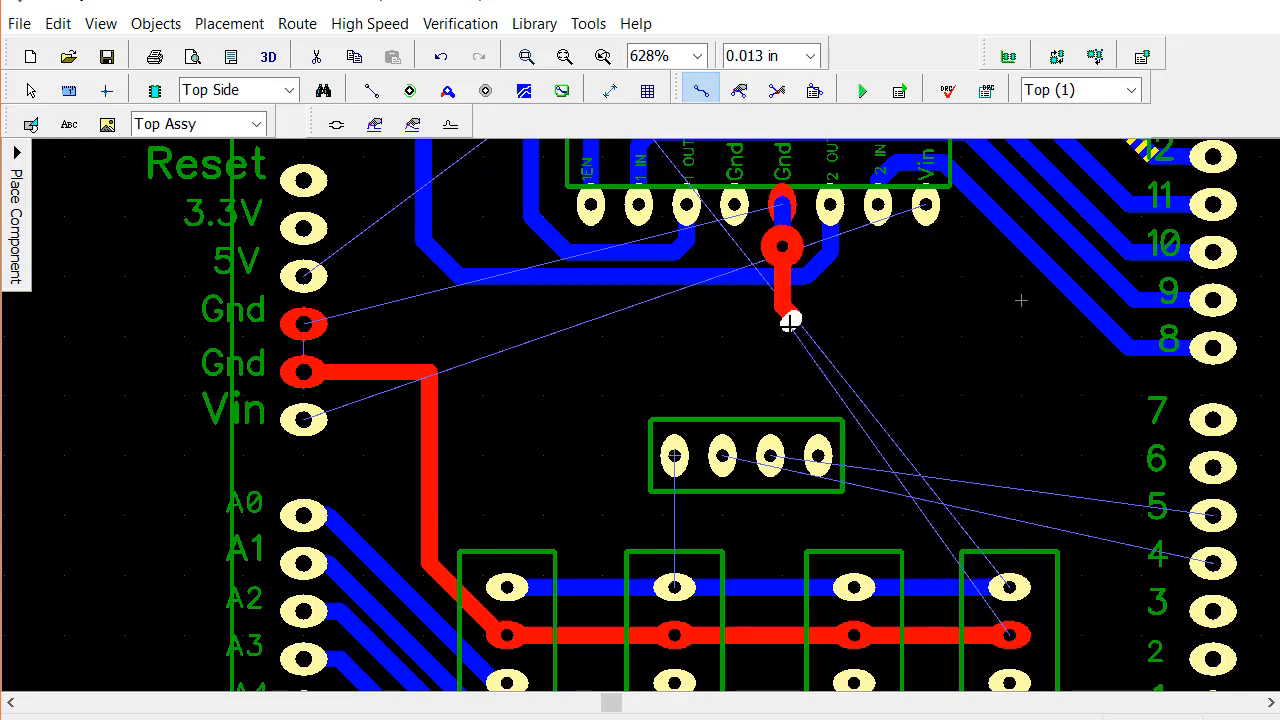
pyautogui.press('b')
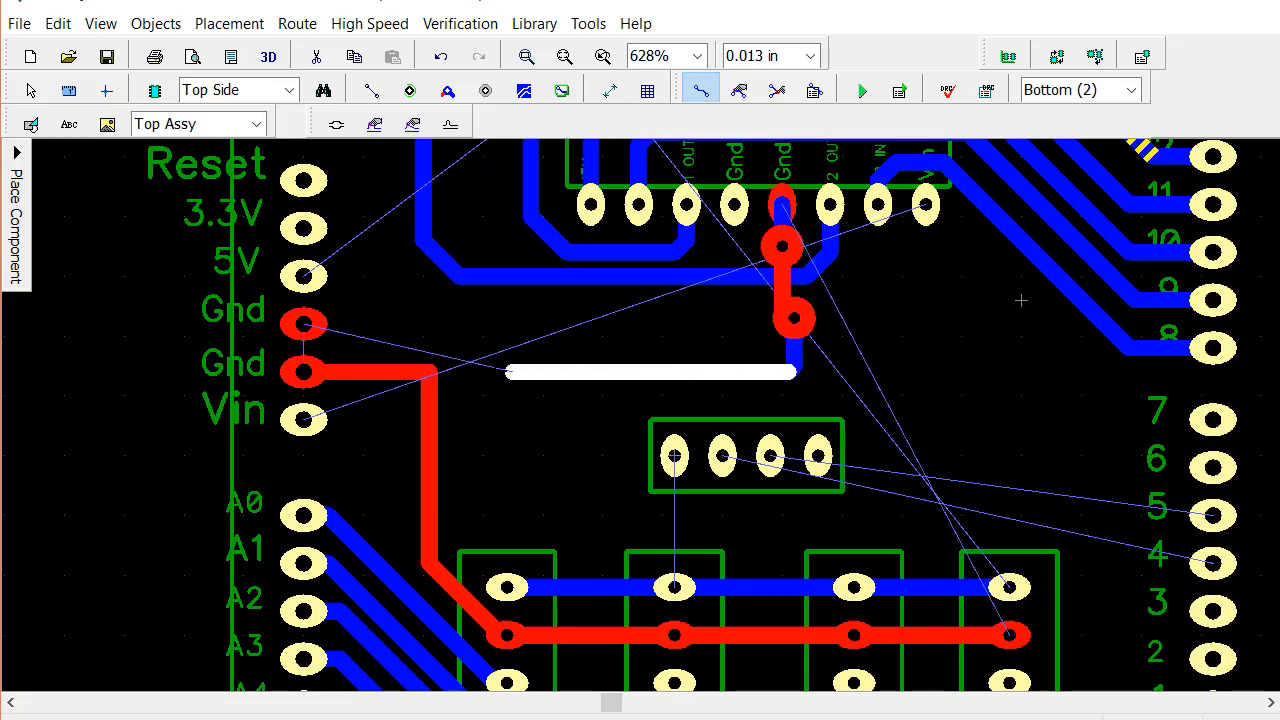
pyautogui.click(421, 372)
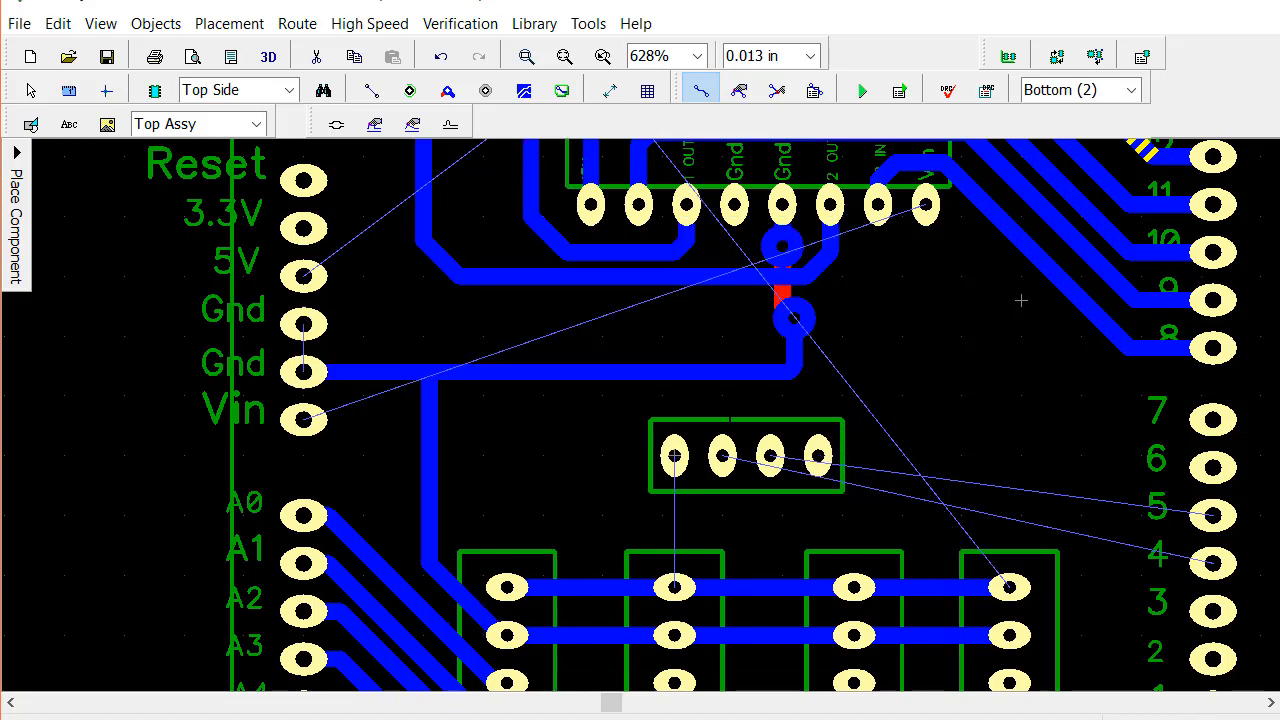
# Align the ground jumper's two vias vertically under the chip's Gnd pad and move the 2 OUT trace's horizontal segment down between them
pyautogui.click(739, 90)
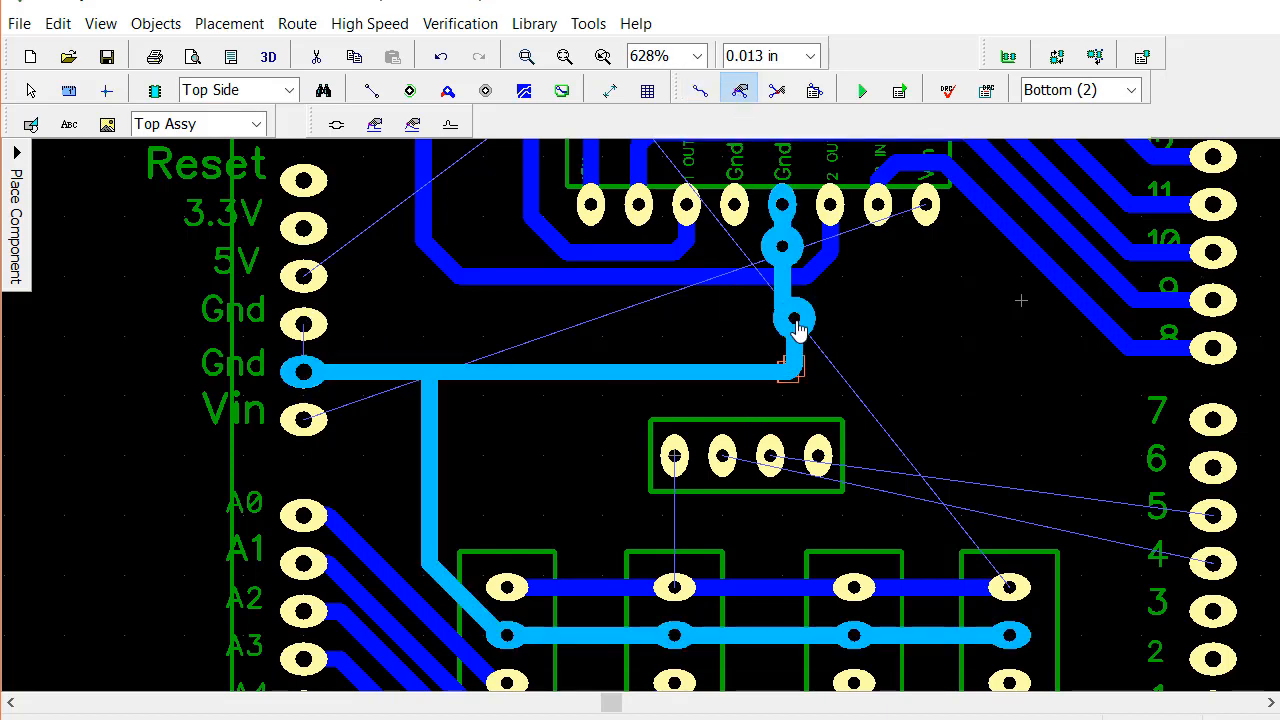
pyautogui.moveTo(794, 332); pyautogui.dragTo(772, 370)
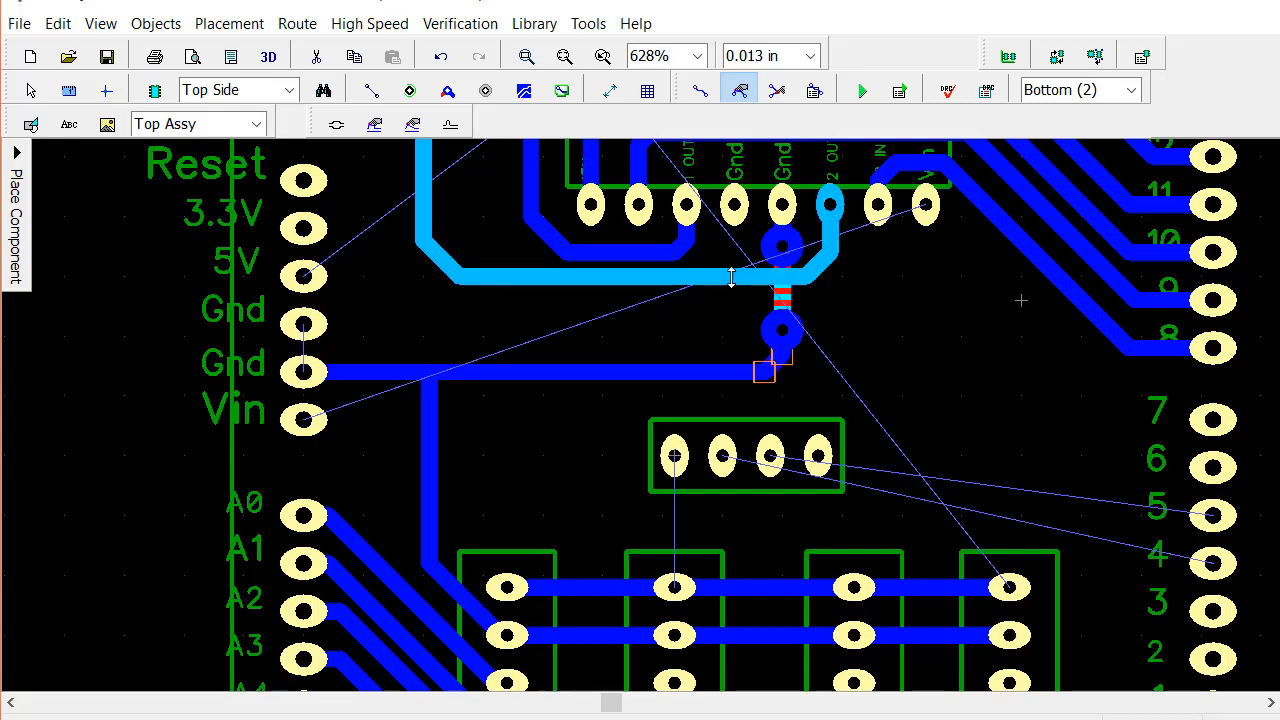
pyautogui.moveTo(730, 276); pyautogui.dragTo(731, 290)
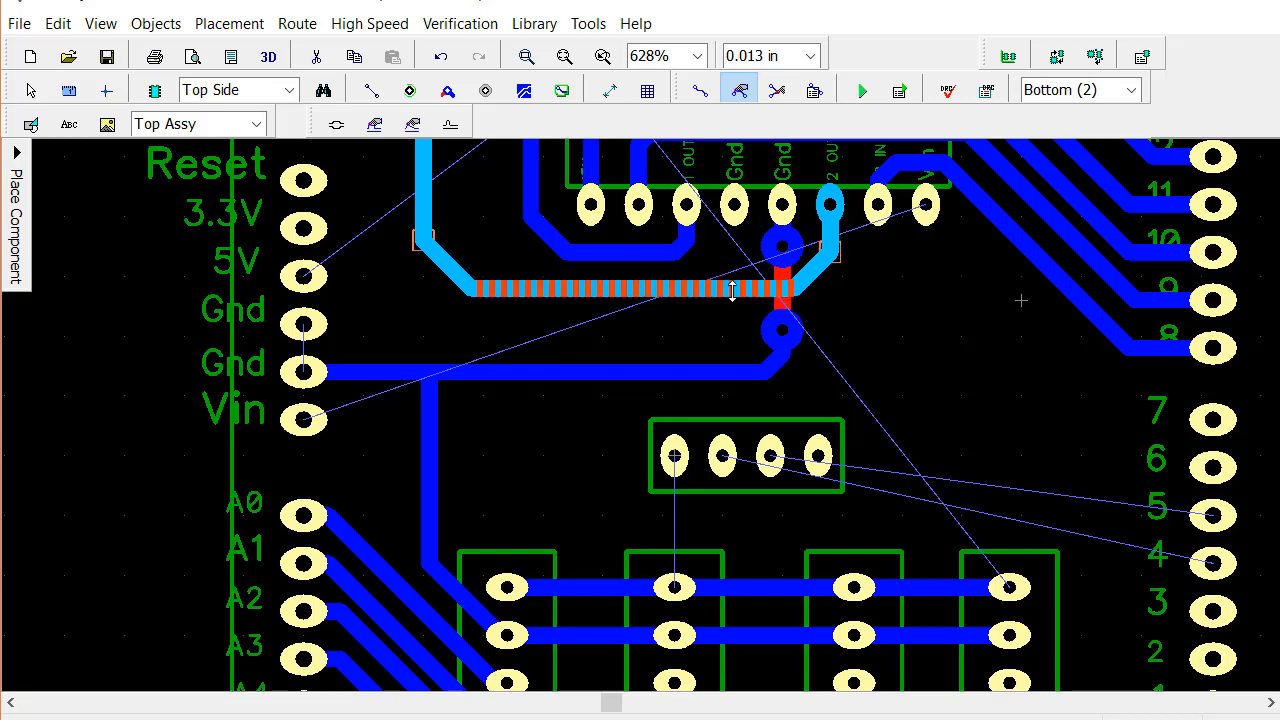
pyautogui.moveTo(807, 272)
pyautogui.mouseDown()
pyautogui.moveTo(824, 281)
pyautogui.moveTo(782, 259)
pyautogui.mouseUp()
pyautogui.click(787, 252)
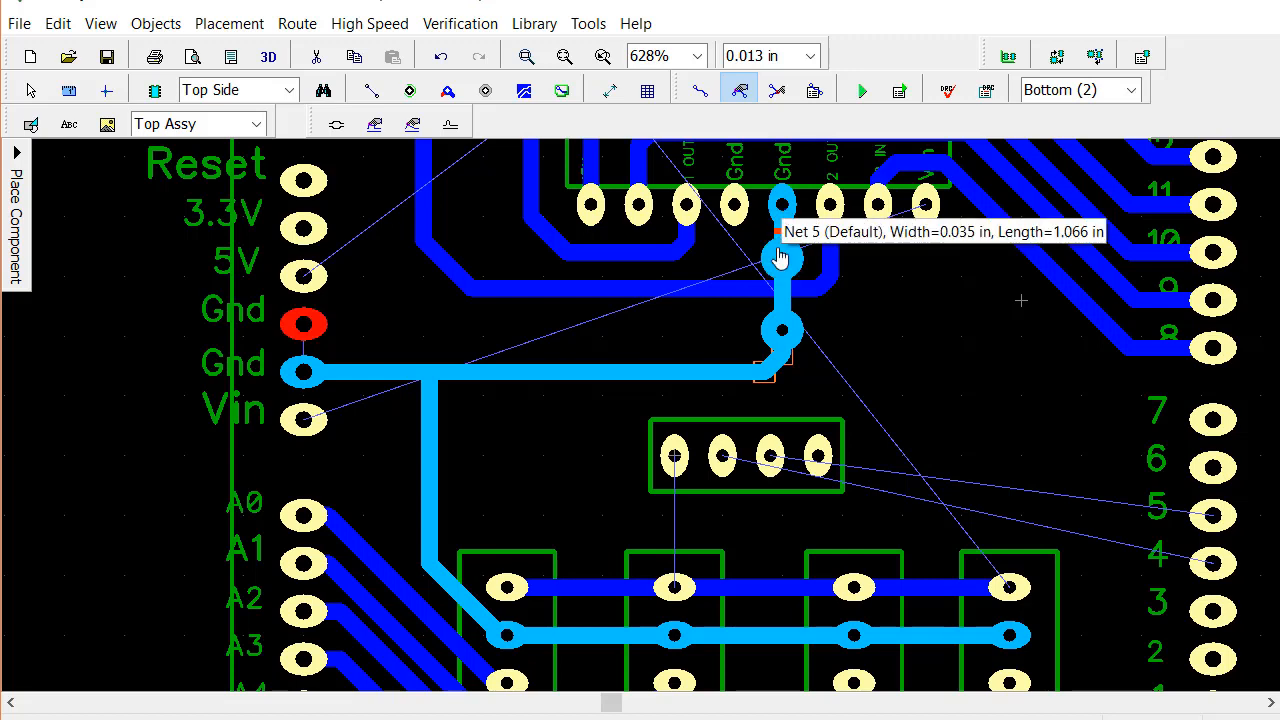
pyautogui.moveTo(715, 285); pyautogui.dragTo(718, 292)
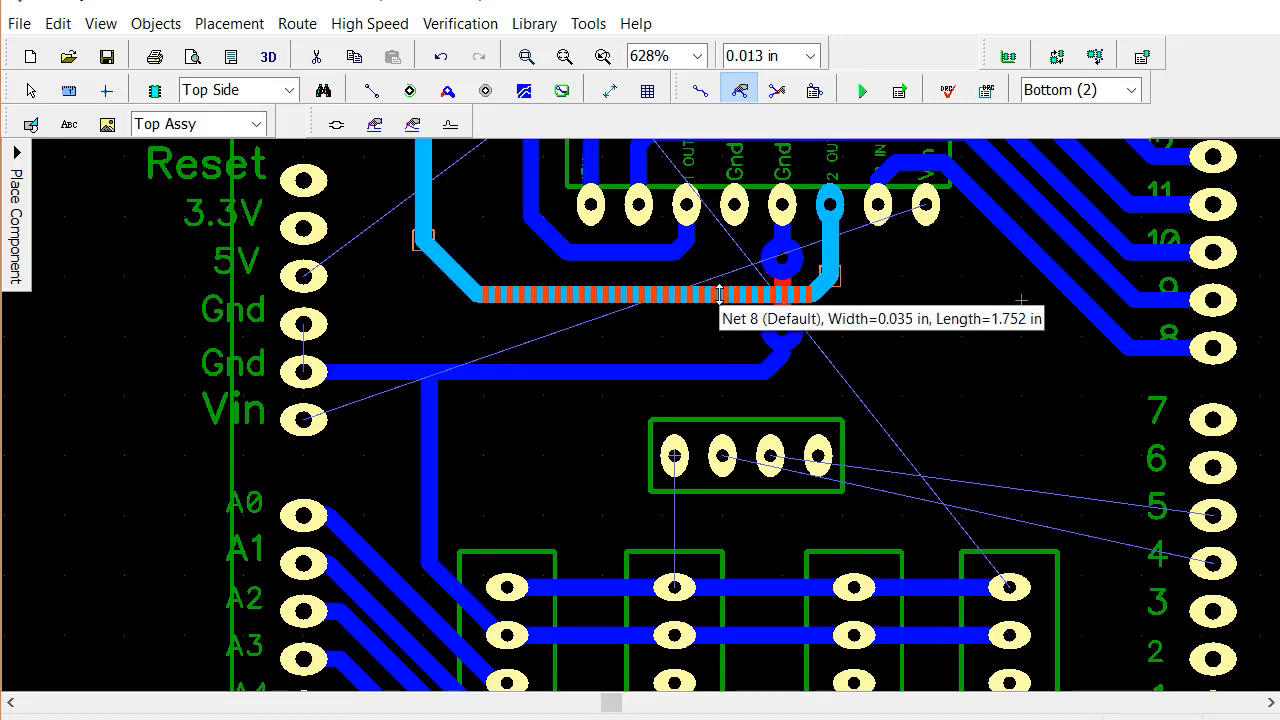
# Move the ground jumper's lower via further down, level with the horizontal trace to the Arduino Gnd pad
pyautogui.click(909, 350)
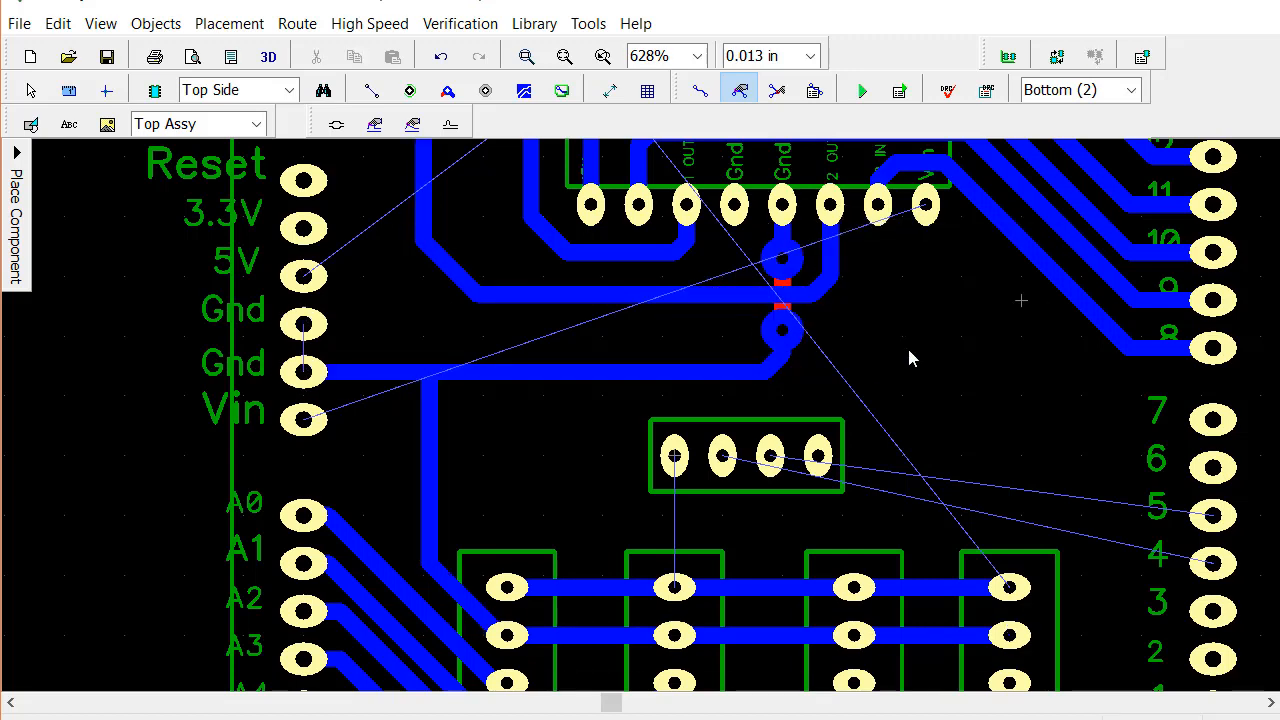
pyautogui.moveTo(783, 335); pyautogui.dragTo(778, 382)
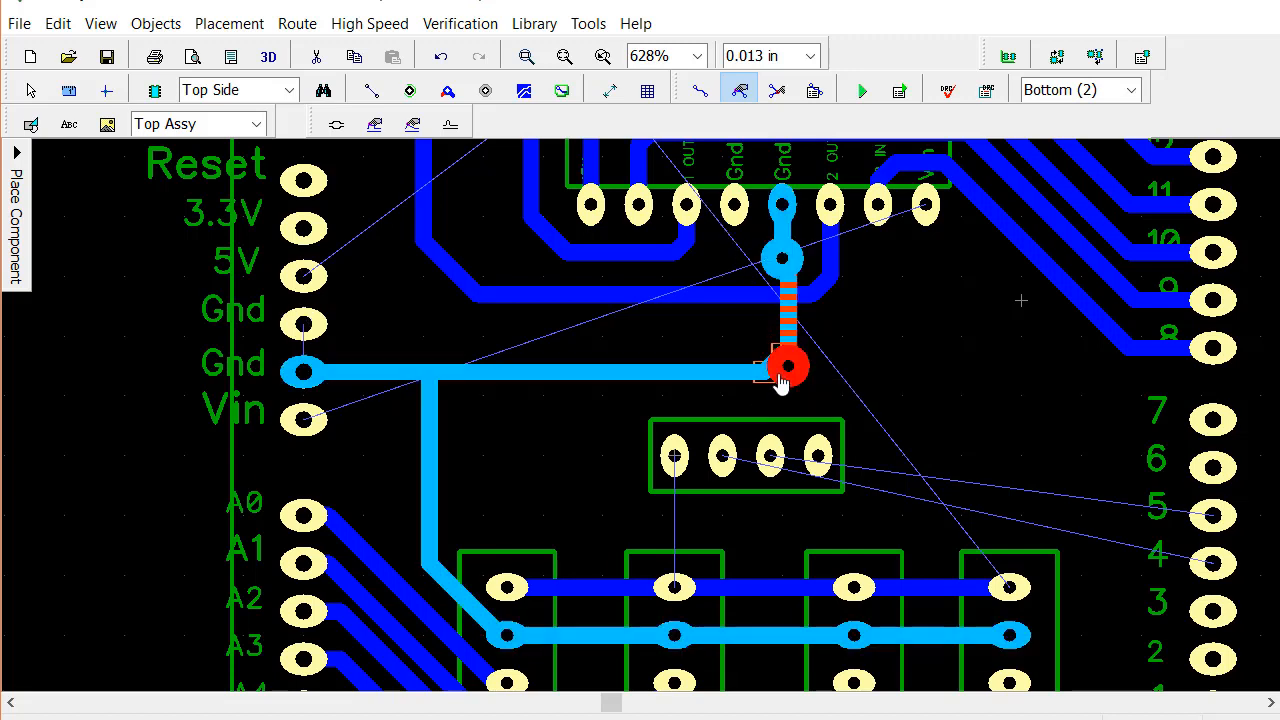
pyautogui.click(778, 90)
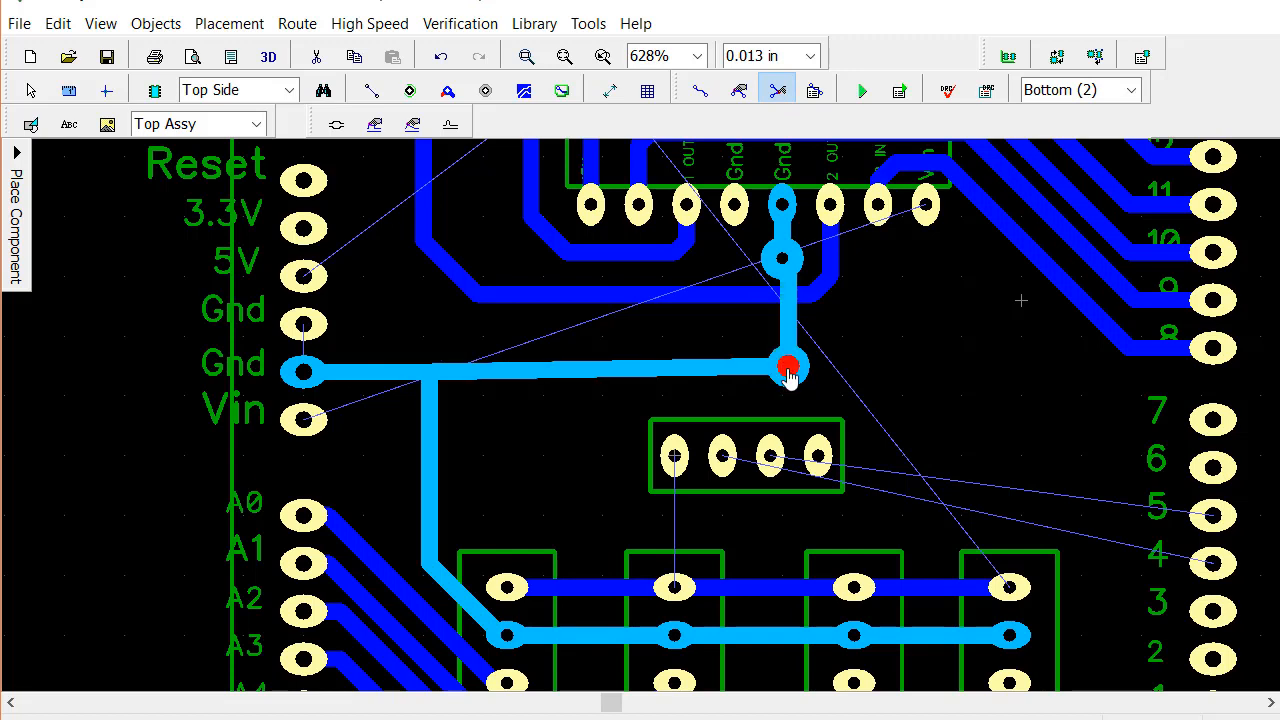
pyautogui.click(740, 90)
pyautogui.click(789, 368)
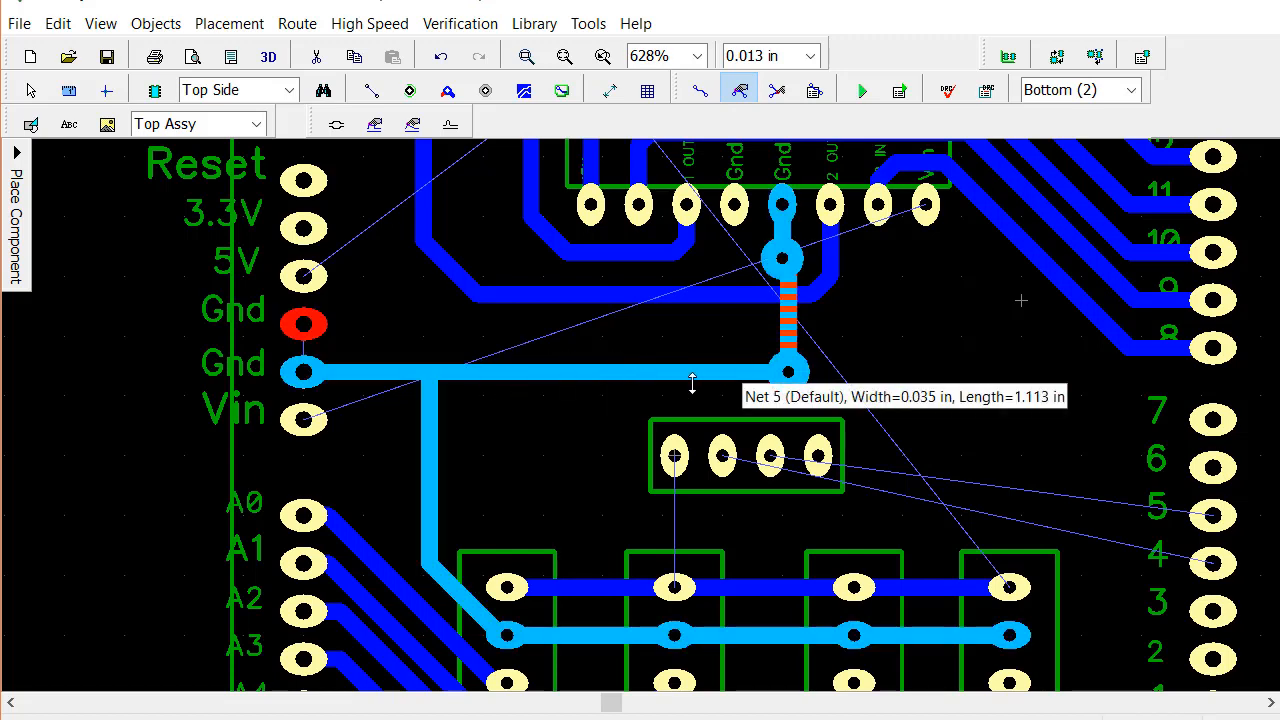
# Move the 2 OUT trace's horizontal segment slightly down and realign the ground jumper's two vias vertically under the chip's Gnd pad
pyautogui.moveTo(729, 292); pyautogui.dragTo(729, 306)
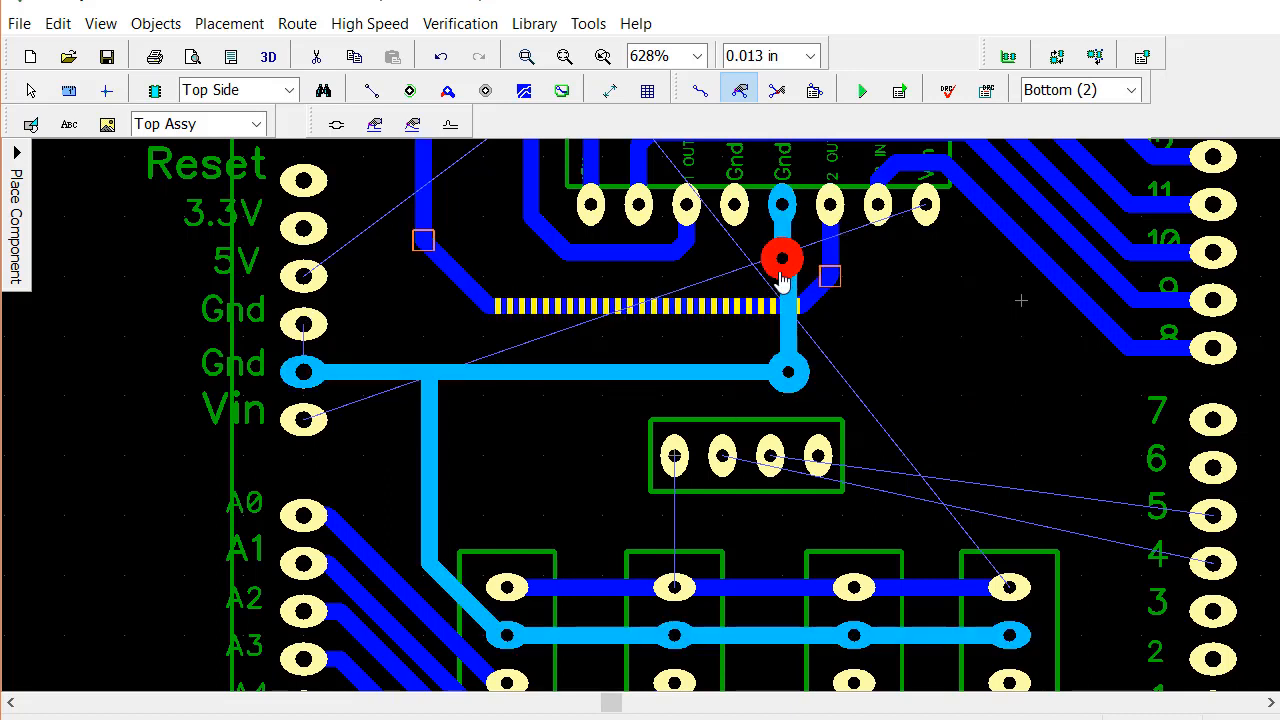
pyautogui.moveTo(780, 268); pyautogui.dragTo(782, 264)
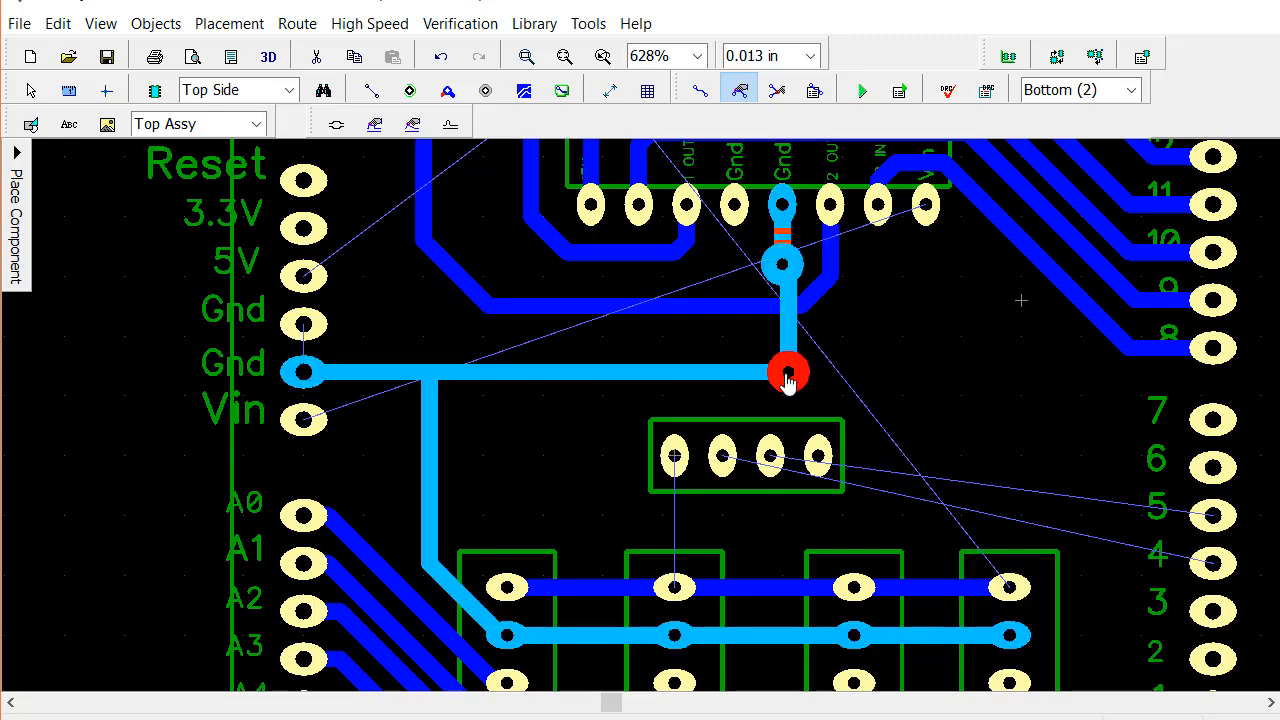
pyautogui.moveTo(787, 373); pyautogui.dragTo(782, 375)
pyautogui.click(930, 411)
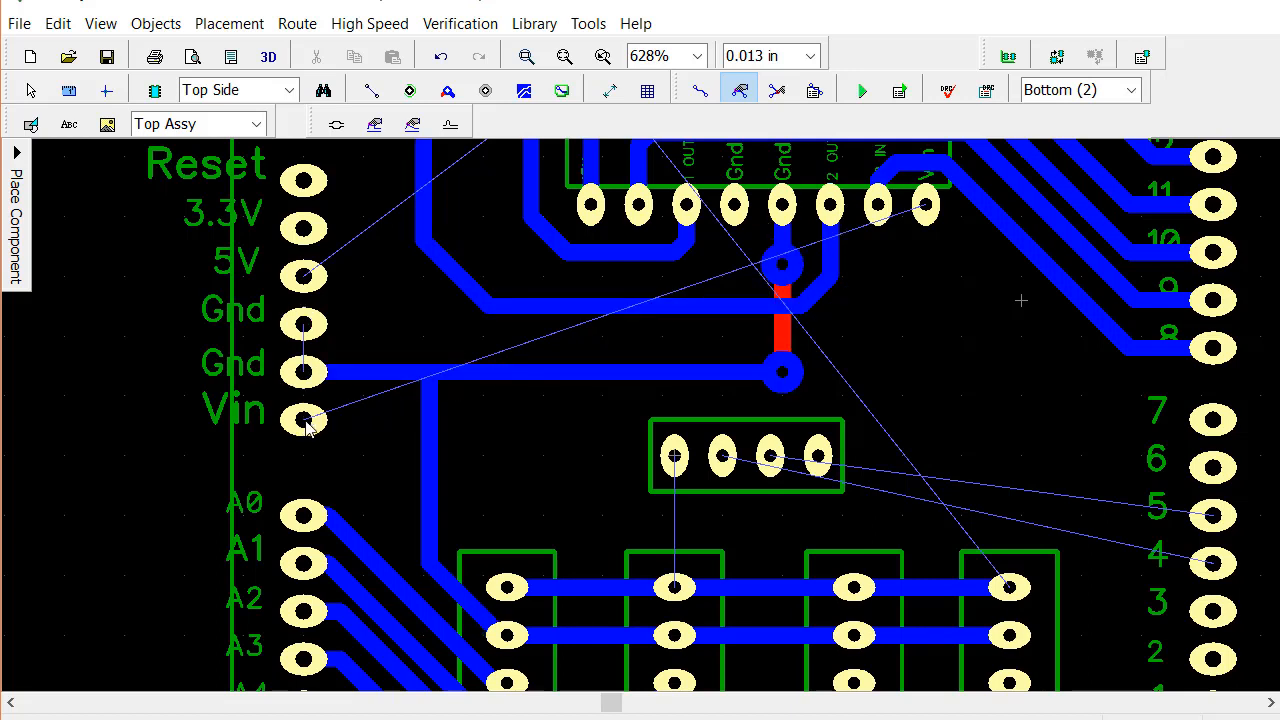
# Route the Arduino Vin pad to the chip's Vin pad on the bottom layer, crossing the vertical ground trace on the top layer between two vias
pyautogui.click(699, 91)
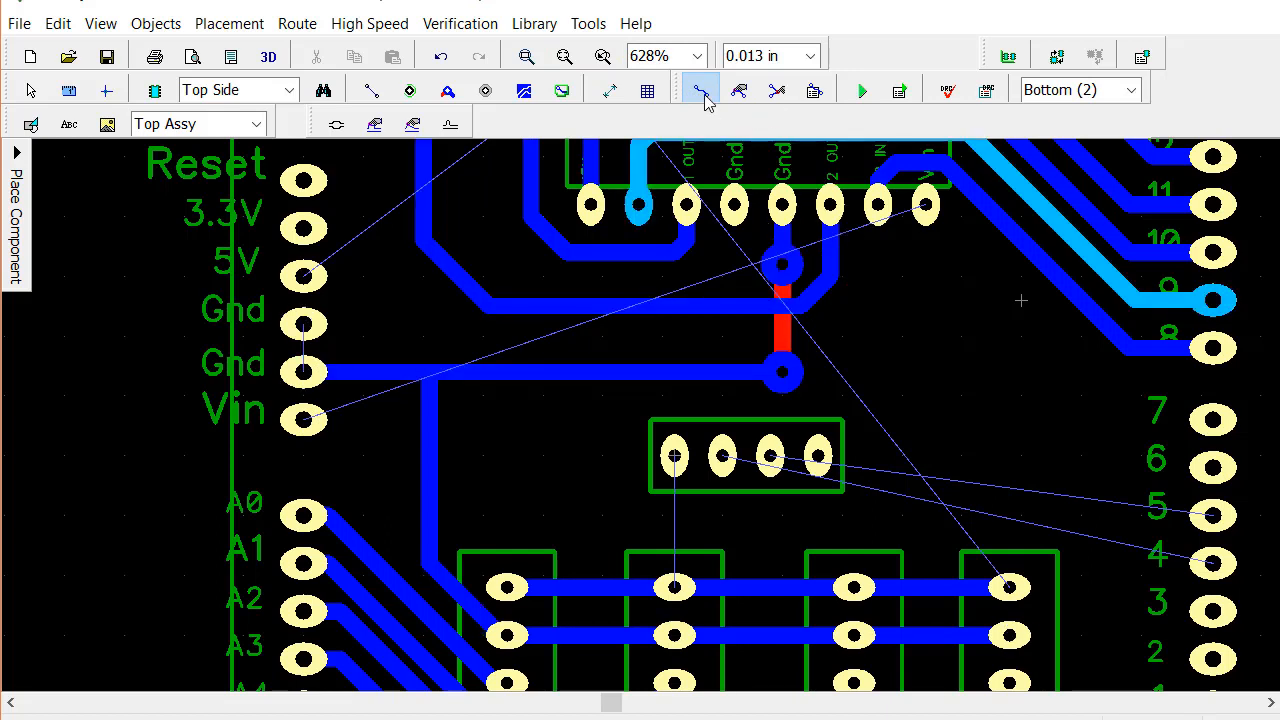
pyautogui.click(303, 419)
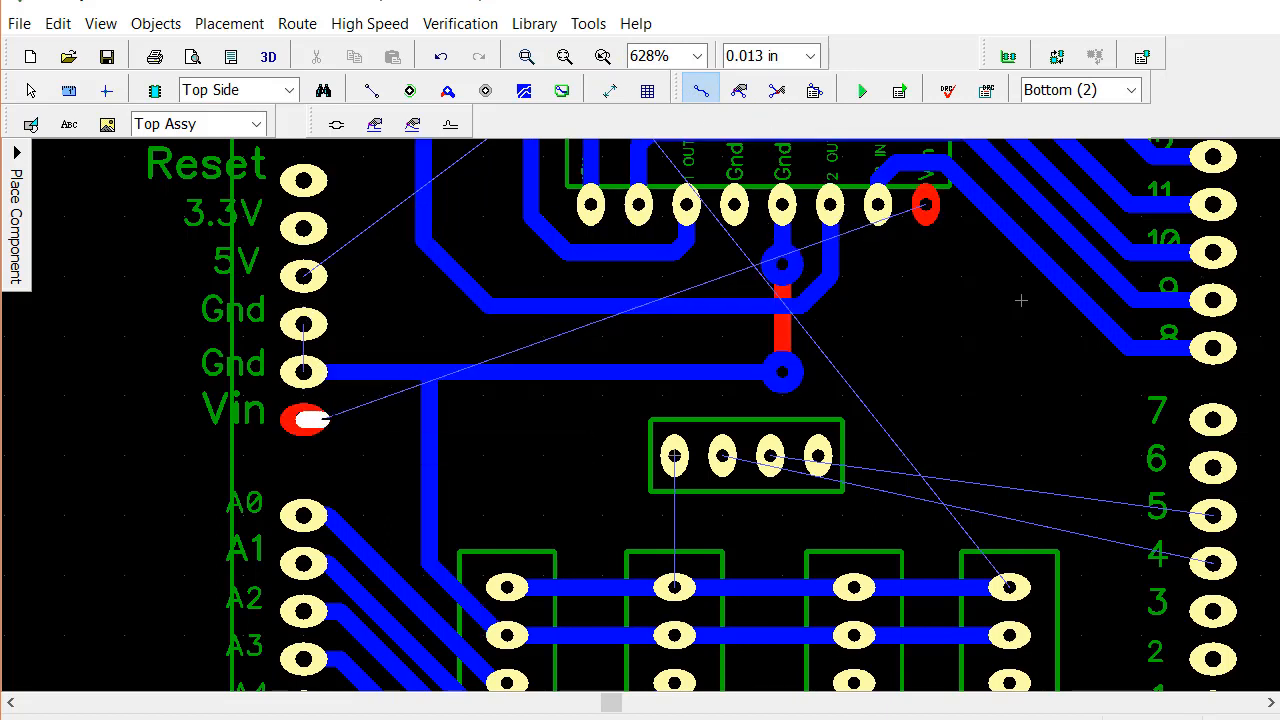
pyautogui.doubleClick(396, 420)
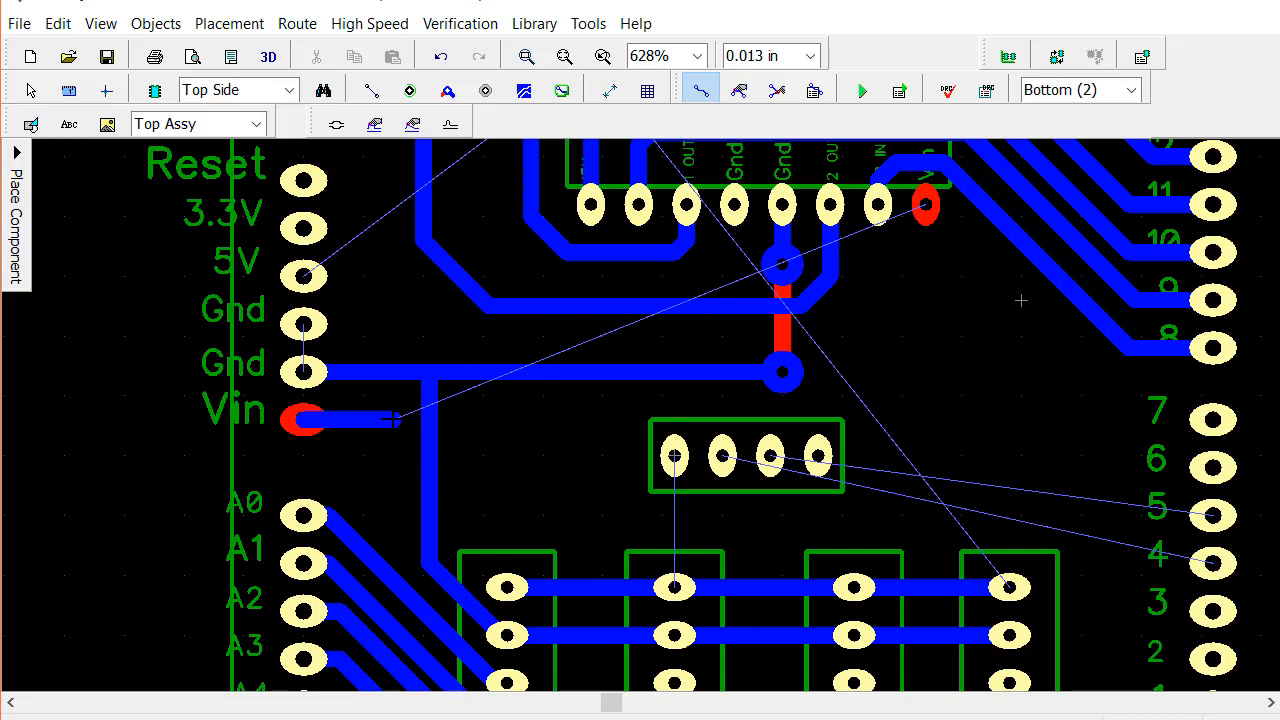
pyautogui.press('t')
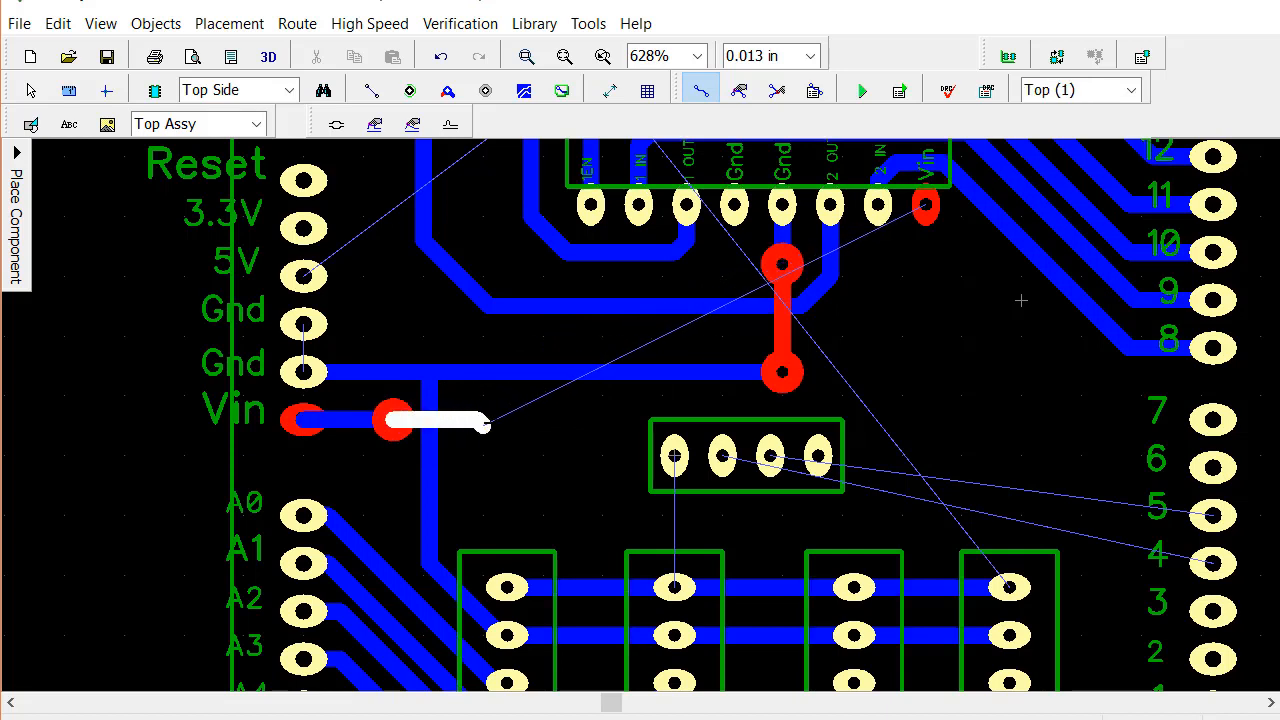
pyautogui.doubleClick(494, 420)
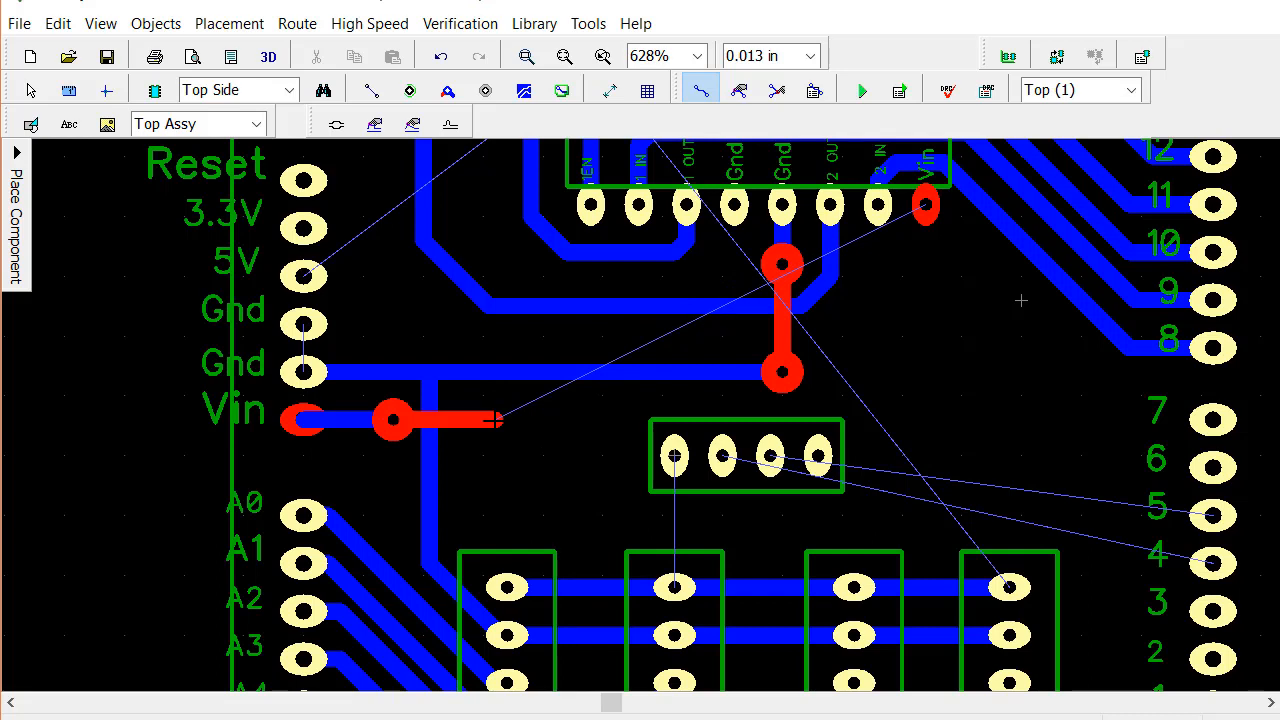
pyautogui.press('b')
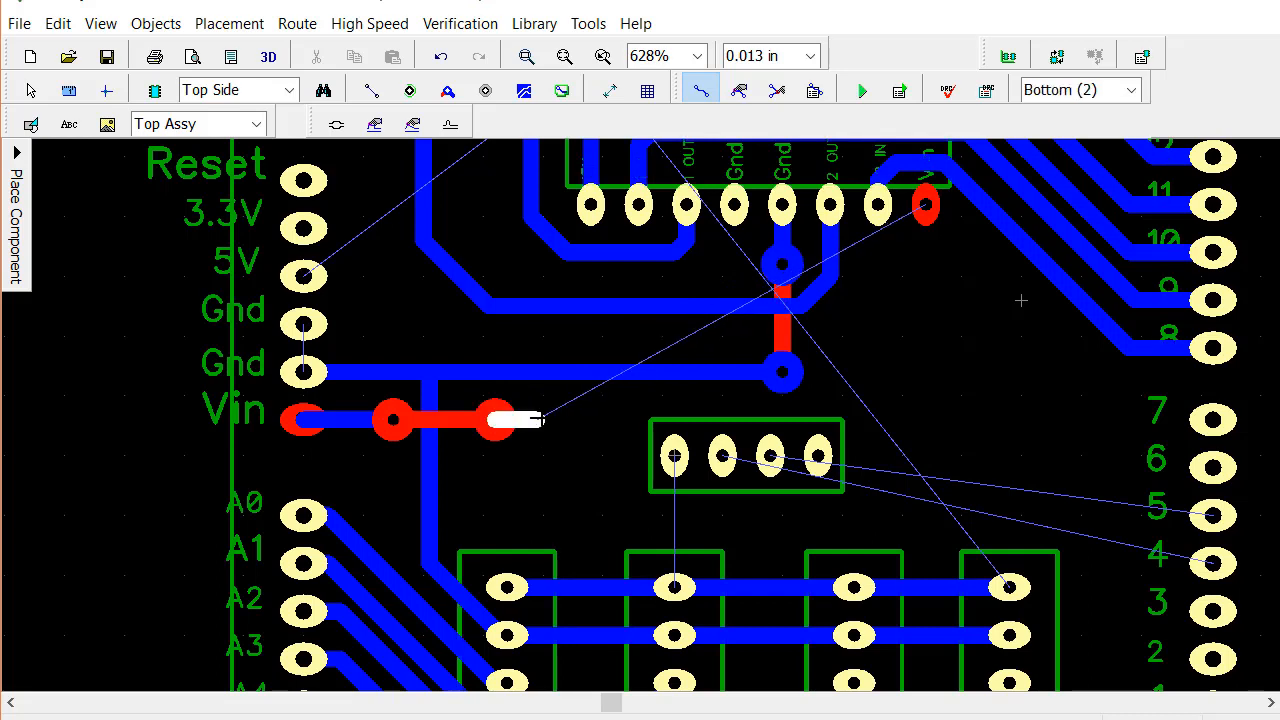
pyautogui.click(578, 410)
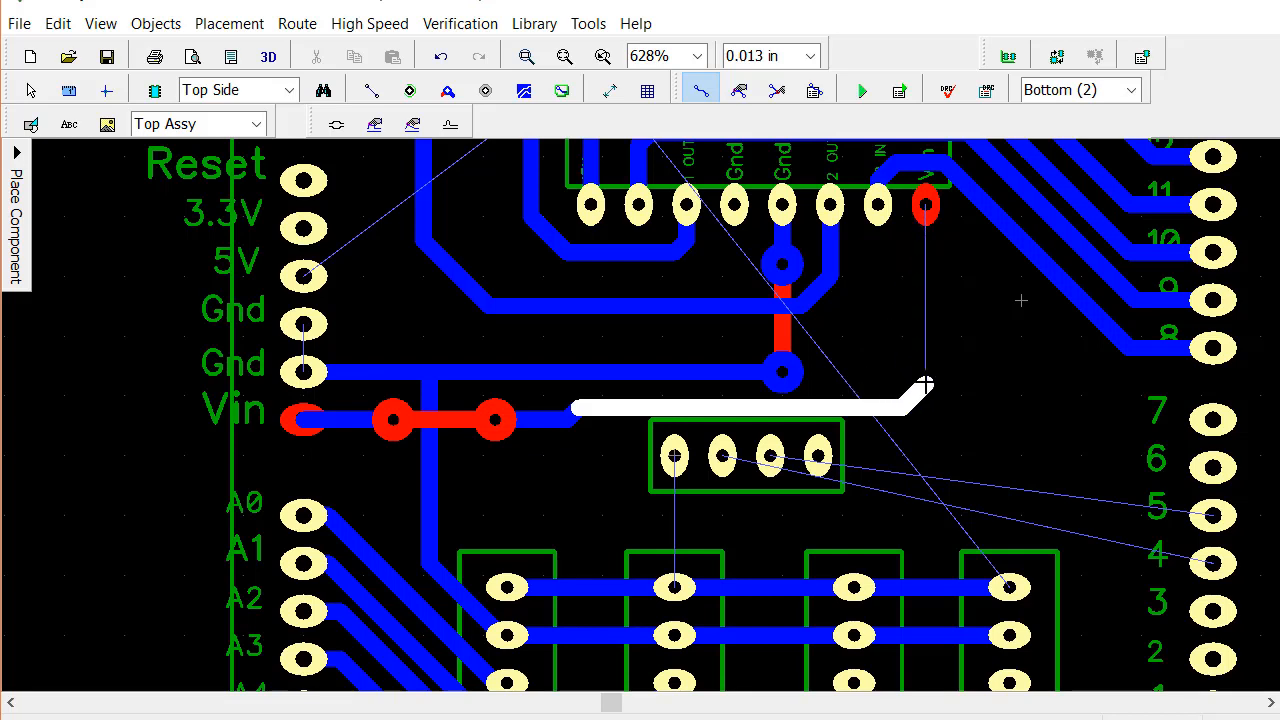
pyautogui.click(924, 384)
pyautogui.click(926, 205)
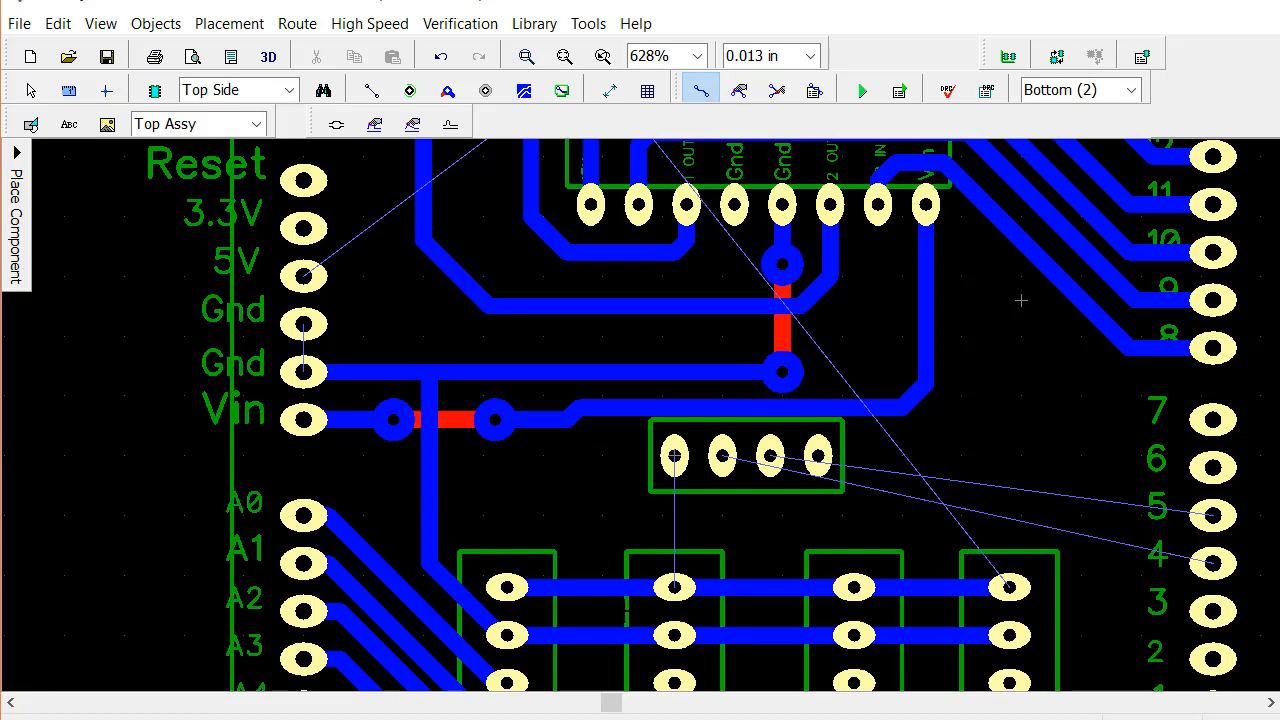
# Move the ground jumper's lower via with its horizontal trace up, and raise the Vin trace's long horizontal segment away from the four-pin header
pyautogui.click(782, 373)
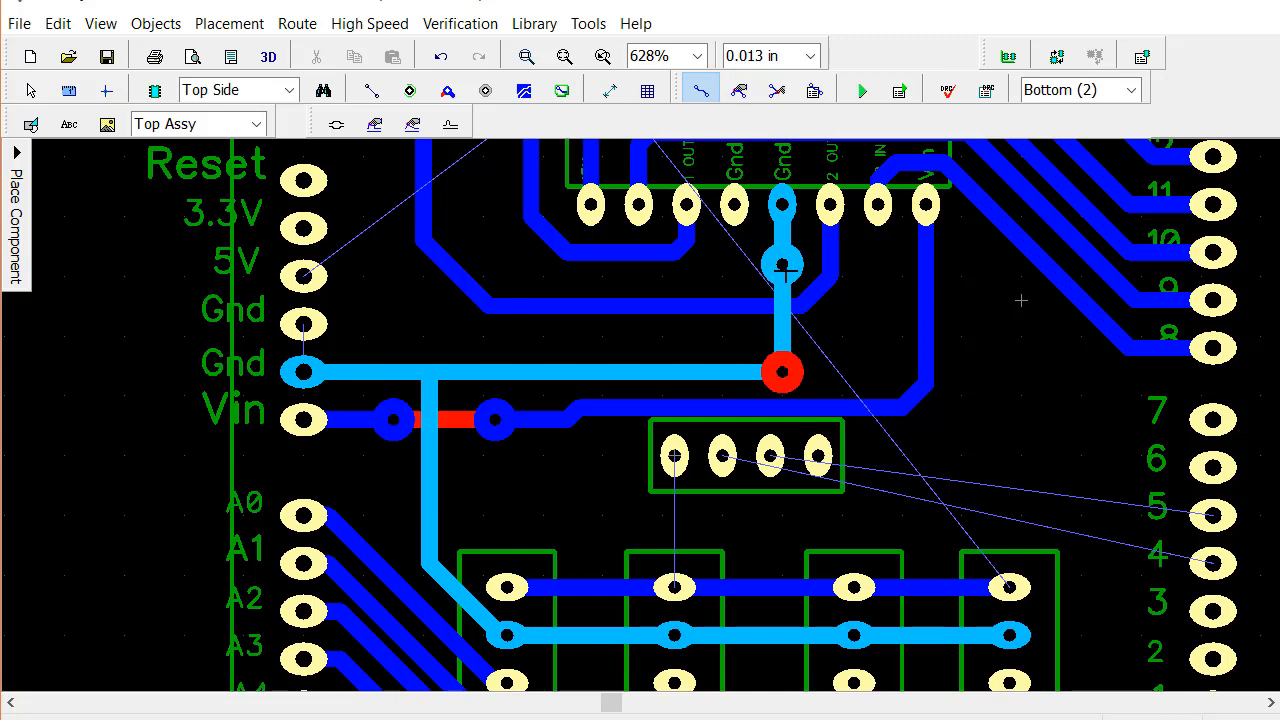
pyautogui.click(739, 90)
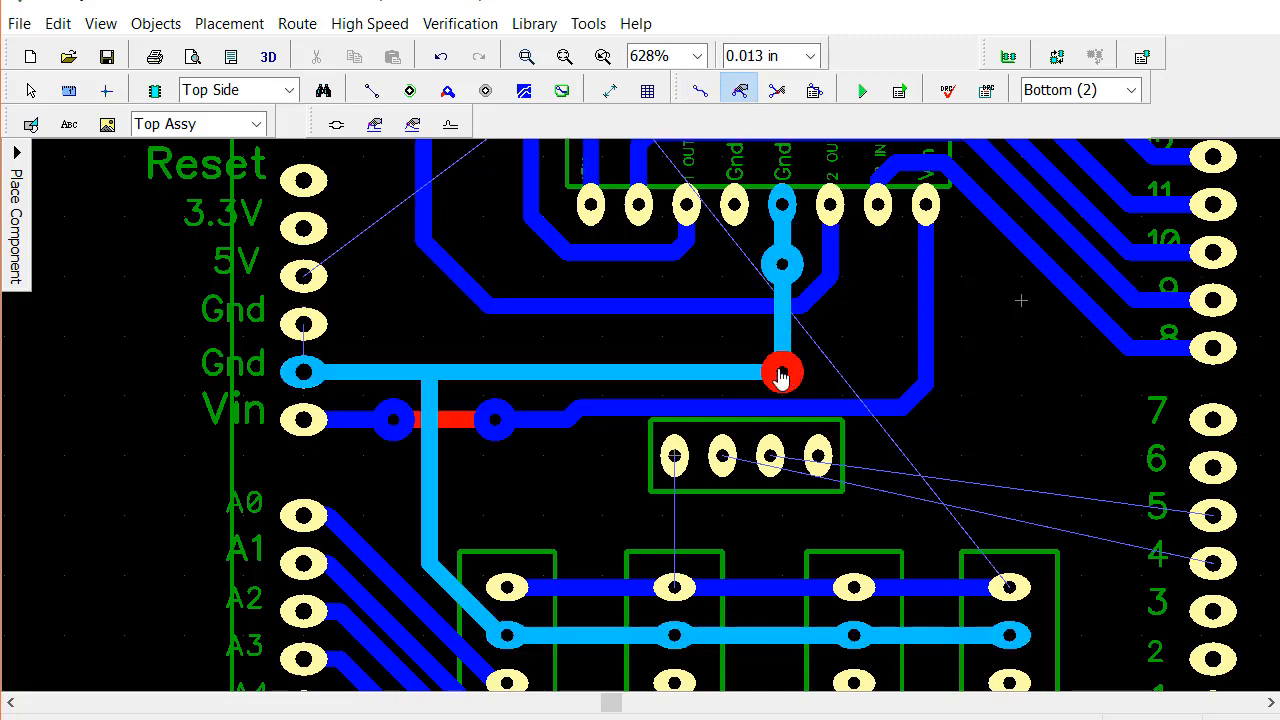
pyautogui.moveTo(782, 376); pyautogui.dragTo(776, 356)
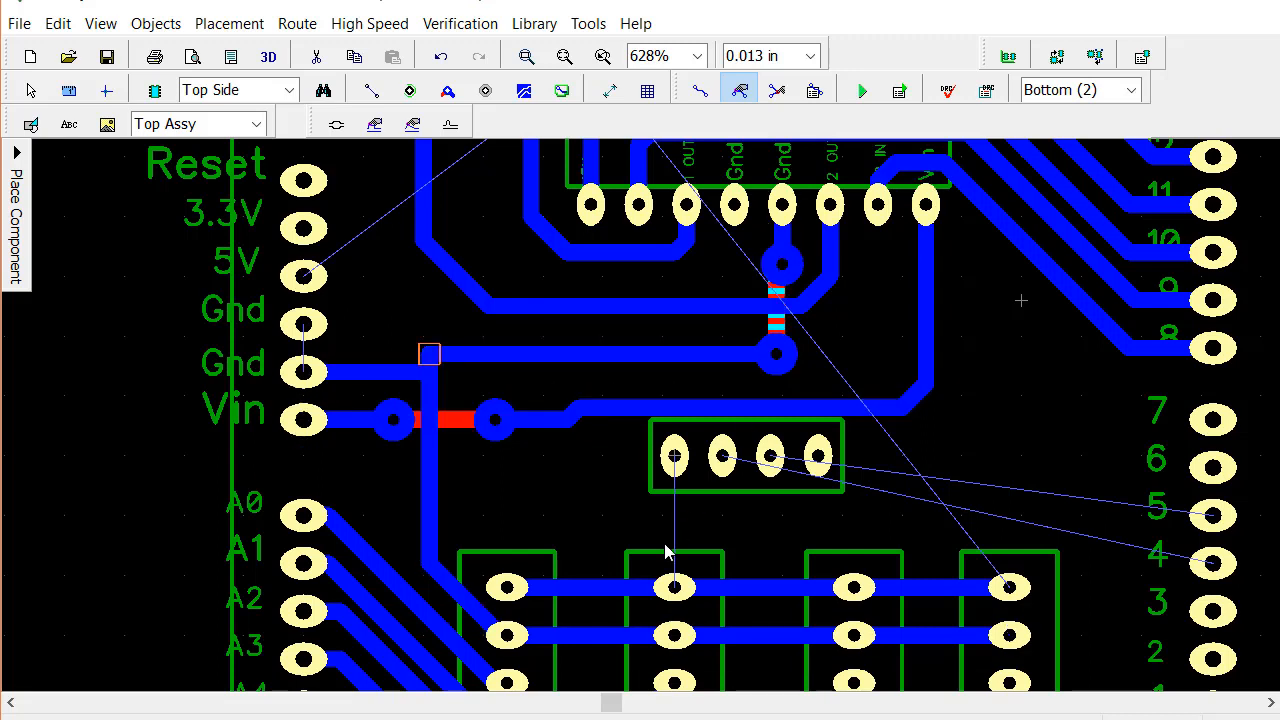
pyautogui.moveTo(714, 405); pyautogui.dragTo(715, 395)
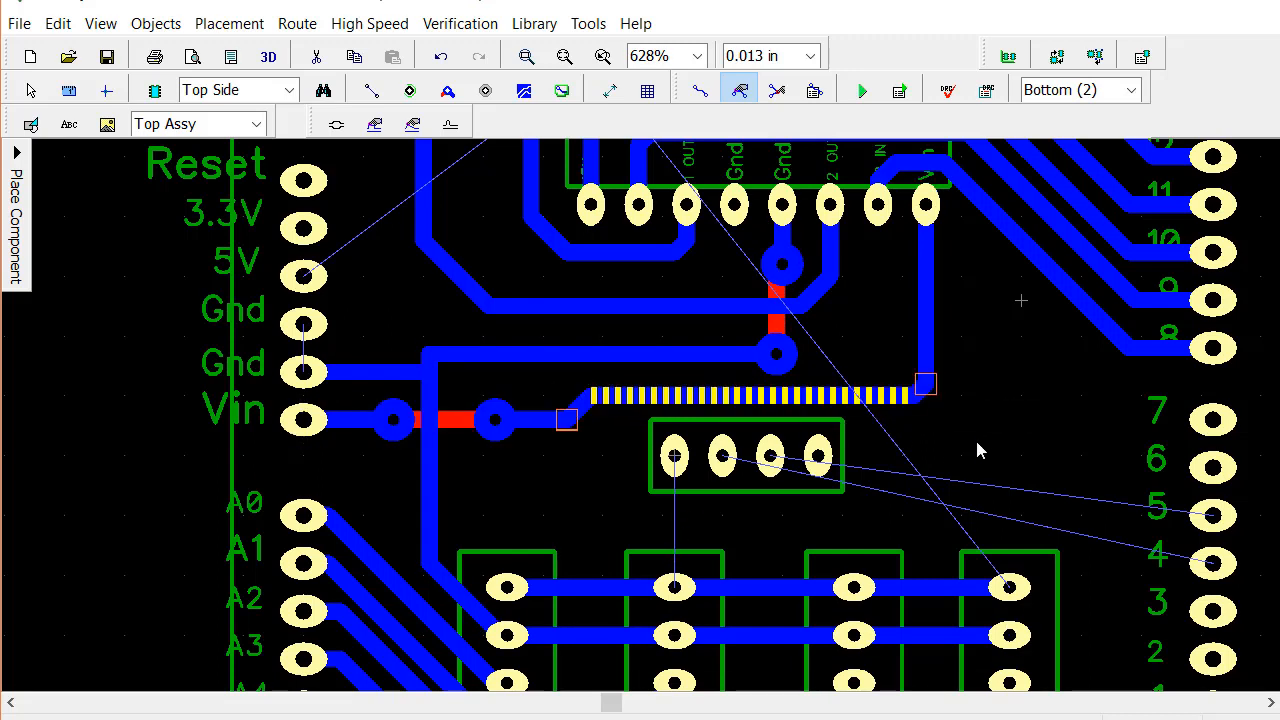
pyautogui.moveTo(533, 367); pyautogui.dragTo(533, 367)
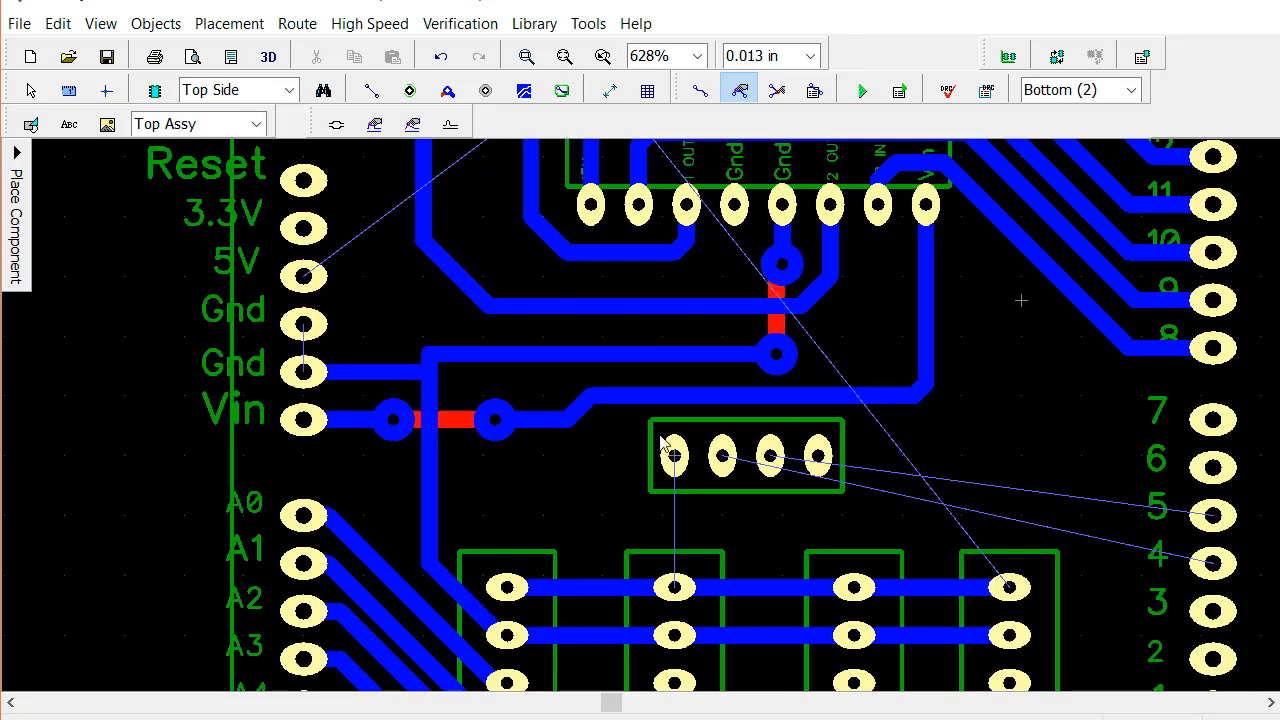
# Route a bottom-layer trace from the Arduino 5V pad across and down to the upper pad of the leftmost three-pin header
pyautogui.scroll(-3, 936, 490)
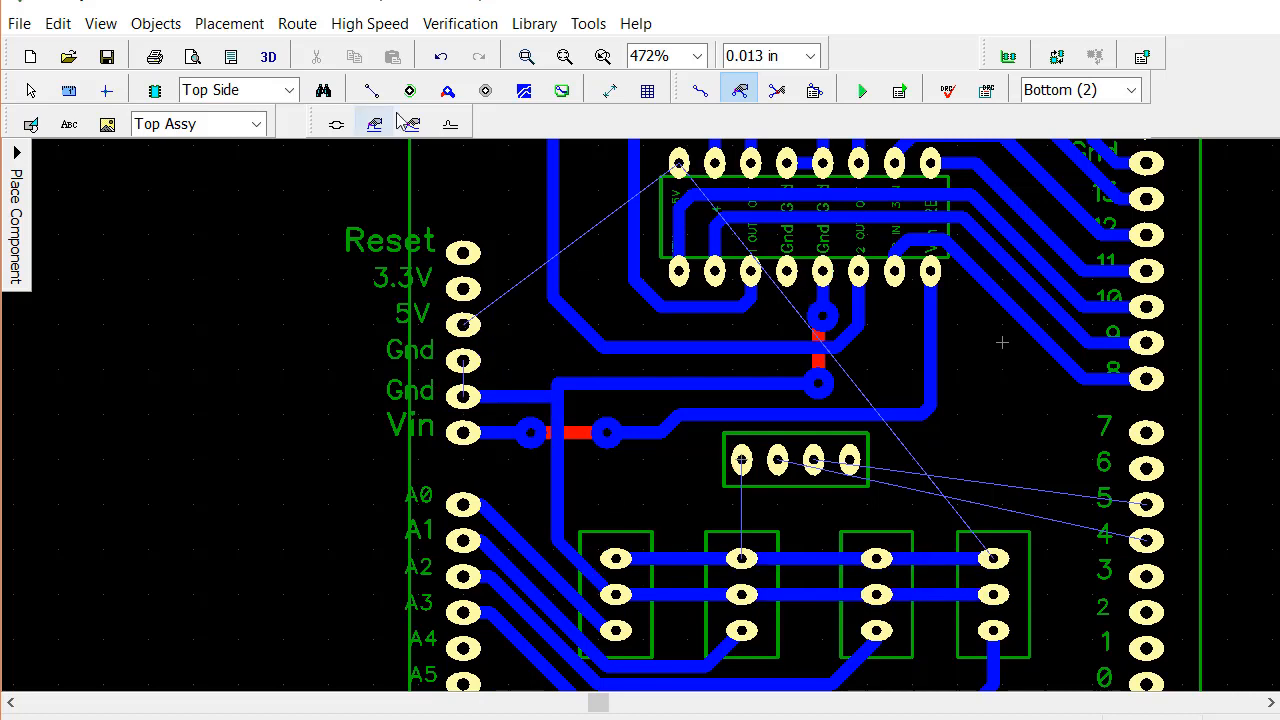
pyautogui.click(698, 91)
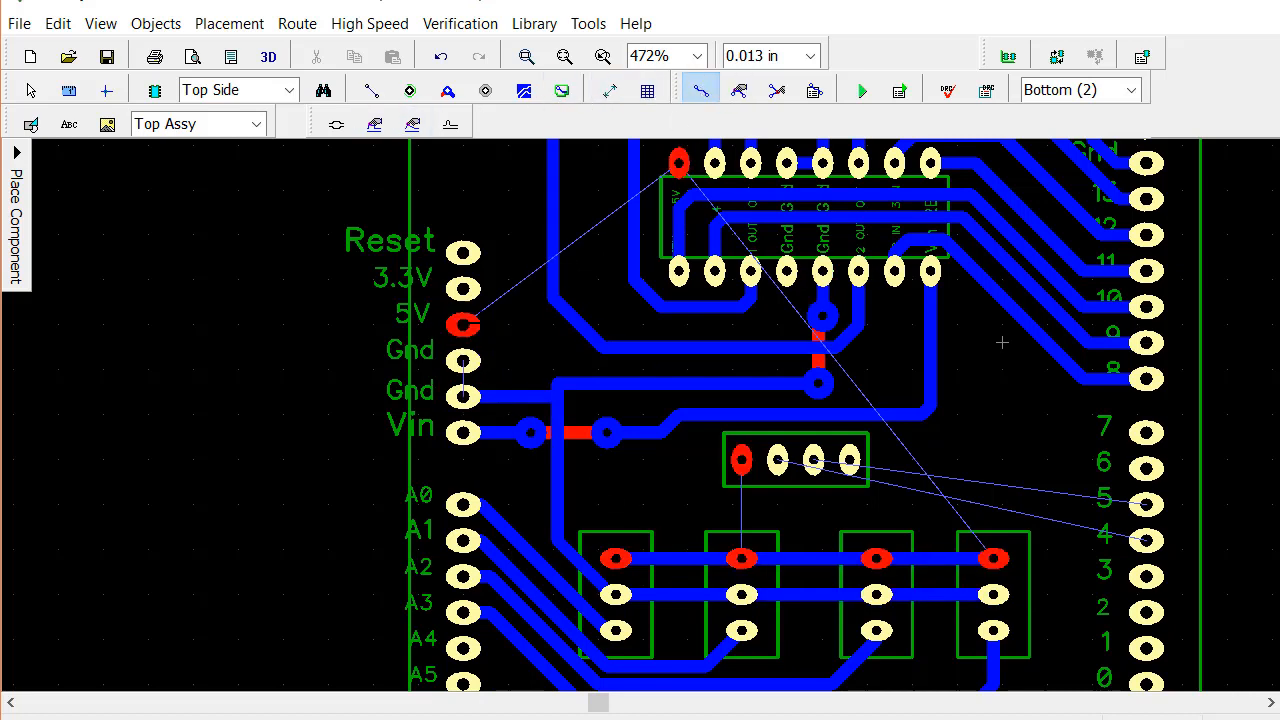
pyautogui.click(463, 325)
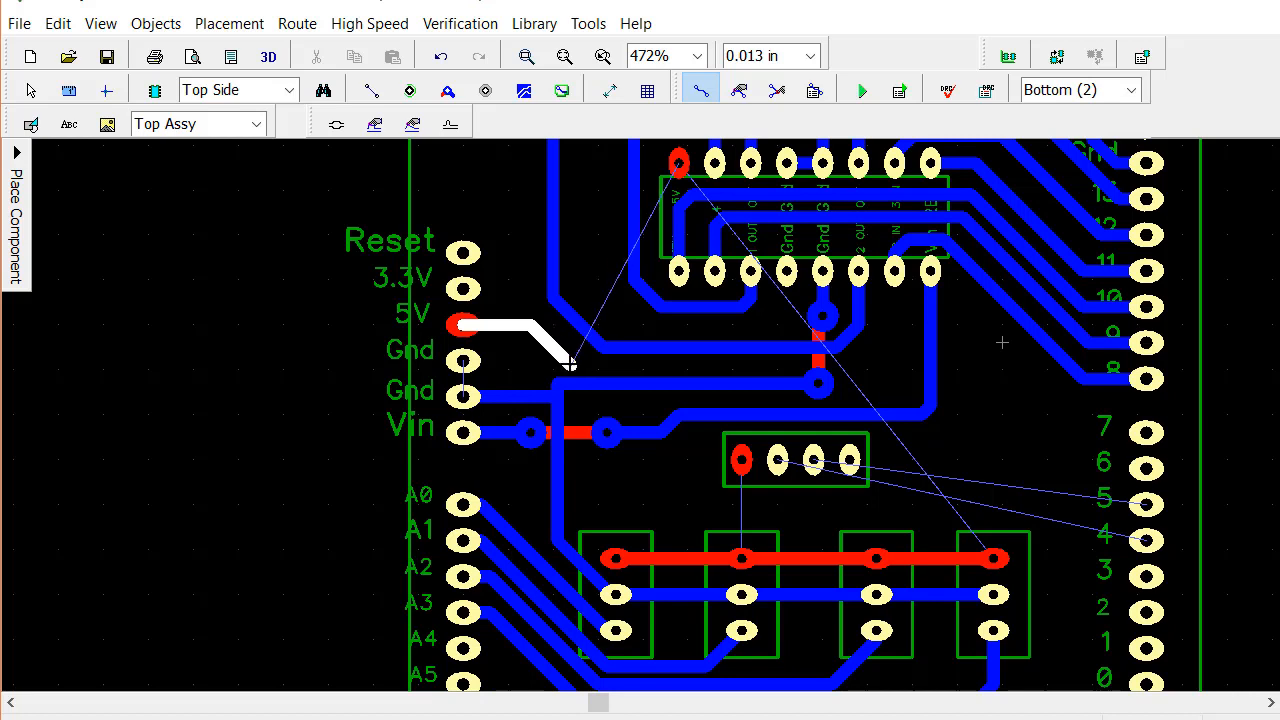
pyautogui.click(569, 360)
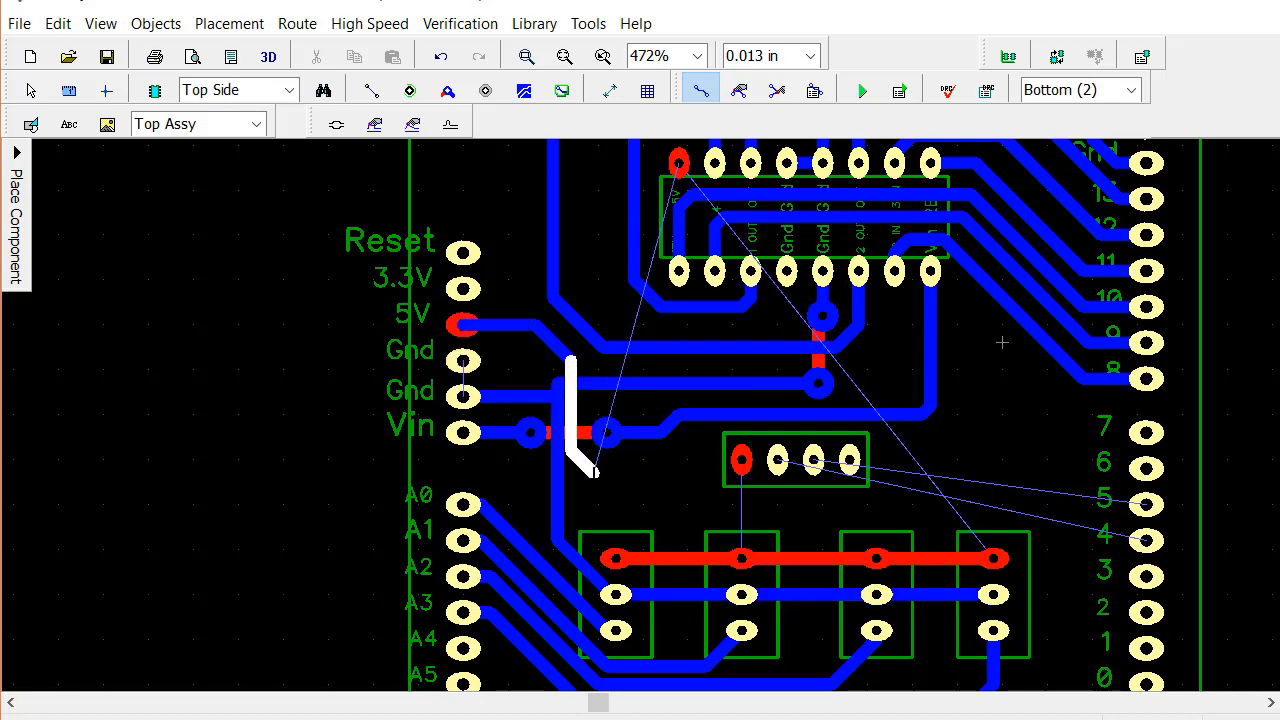
pyautogui.click(612, 556)
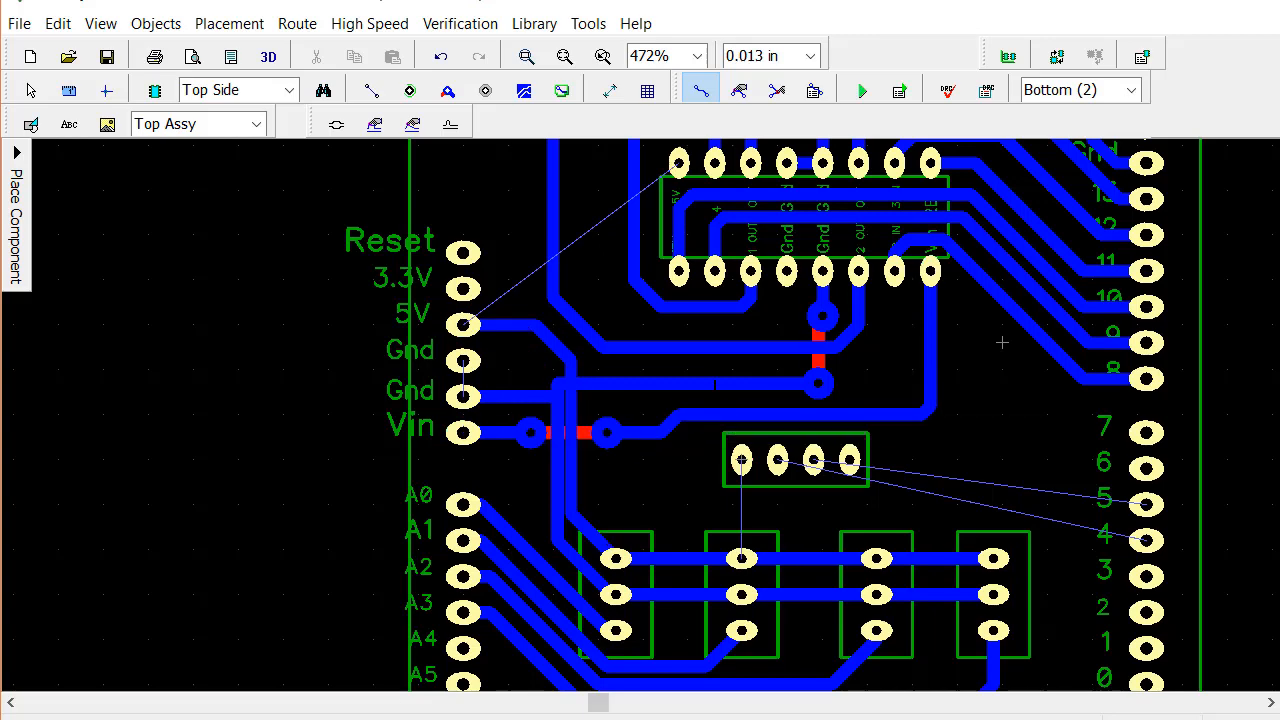
# Change the ground trace between the chip's Gnd pad and the vertical ground trace's junction to the top layer
pyautogui.rightClick(714, 384)
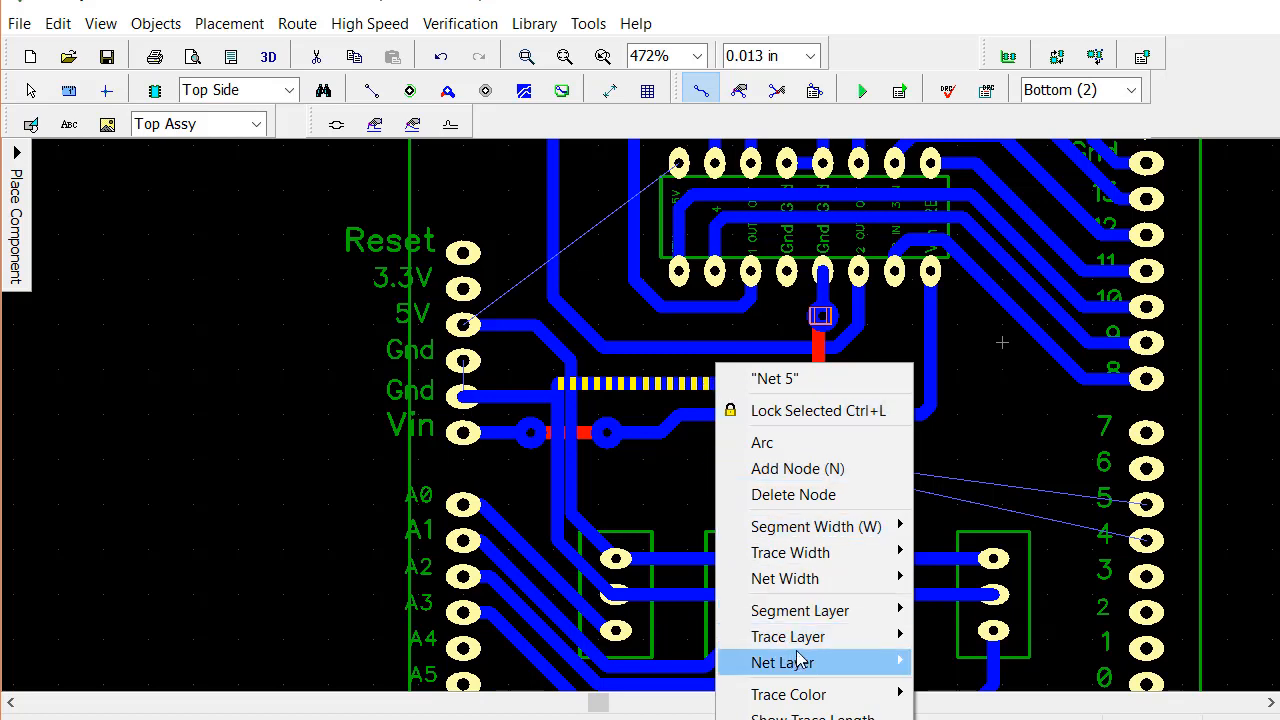
pyautogui.moveTo(806, 640)
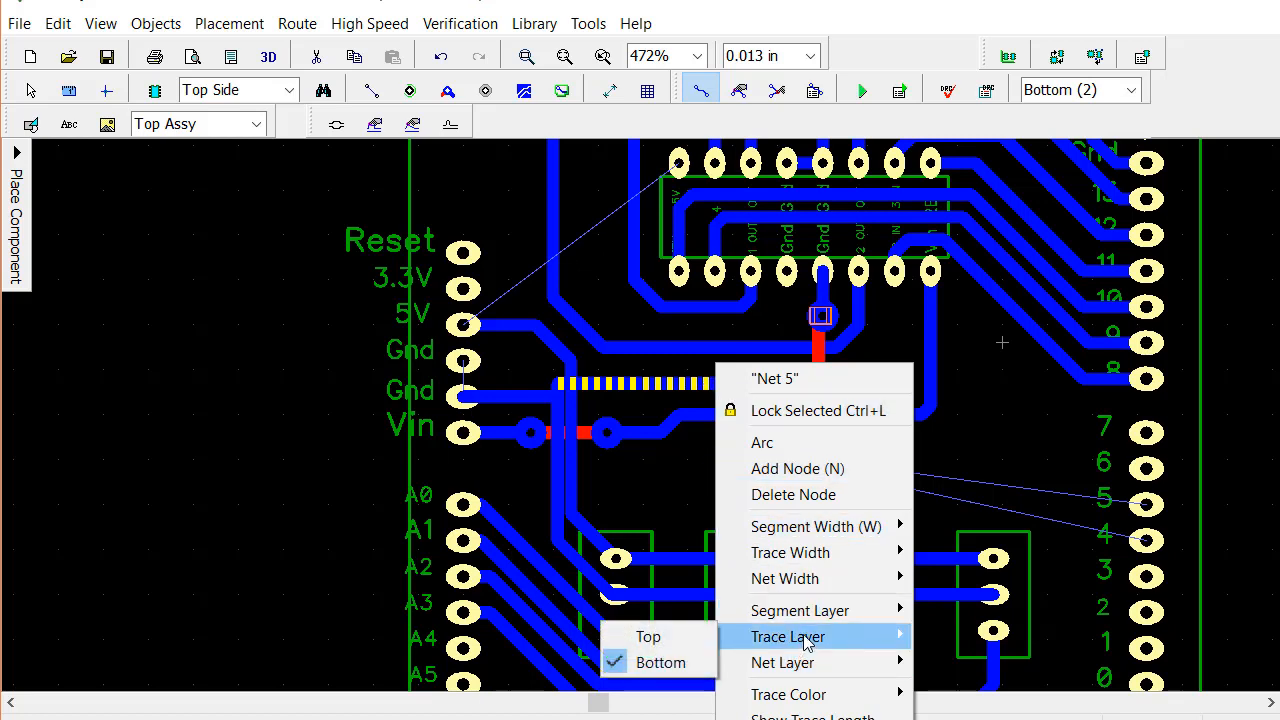
pyautogui.click(633, 636)
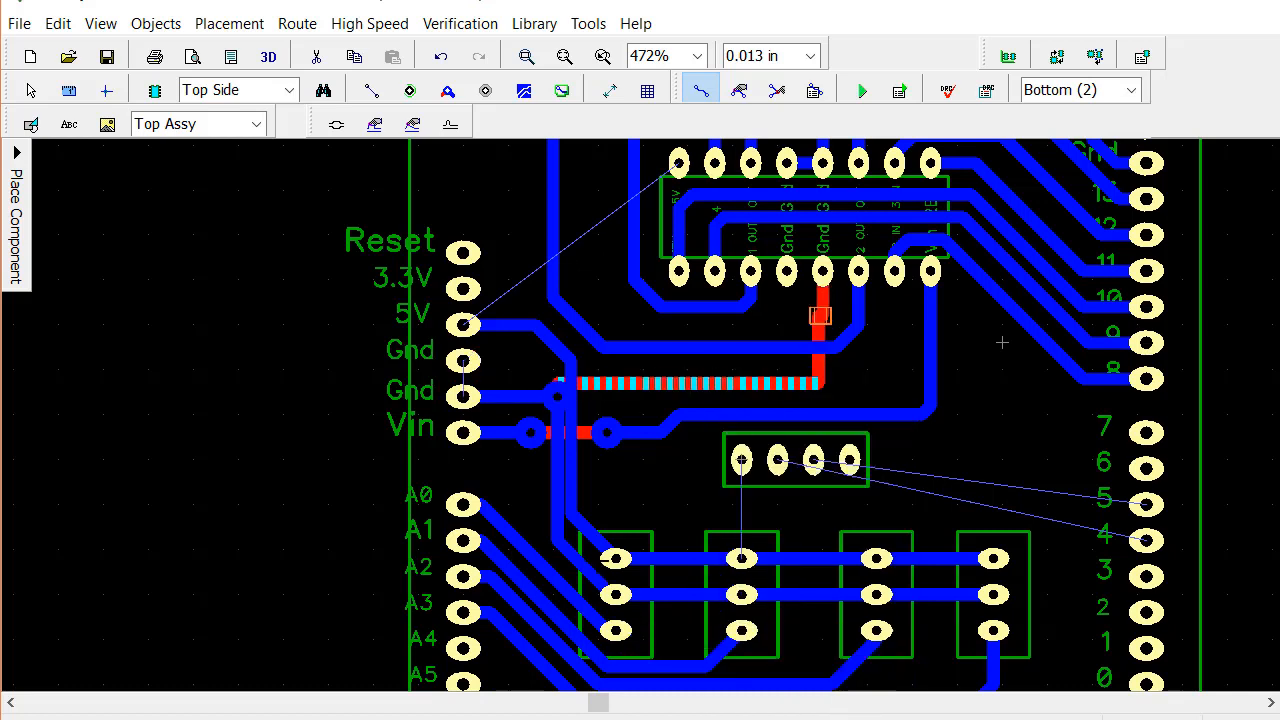
pyautogui.click(557, 397)
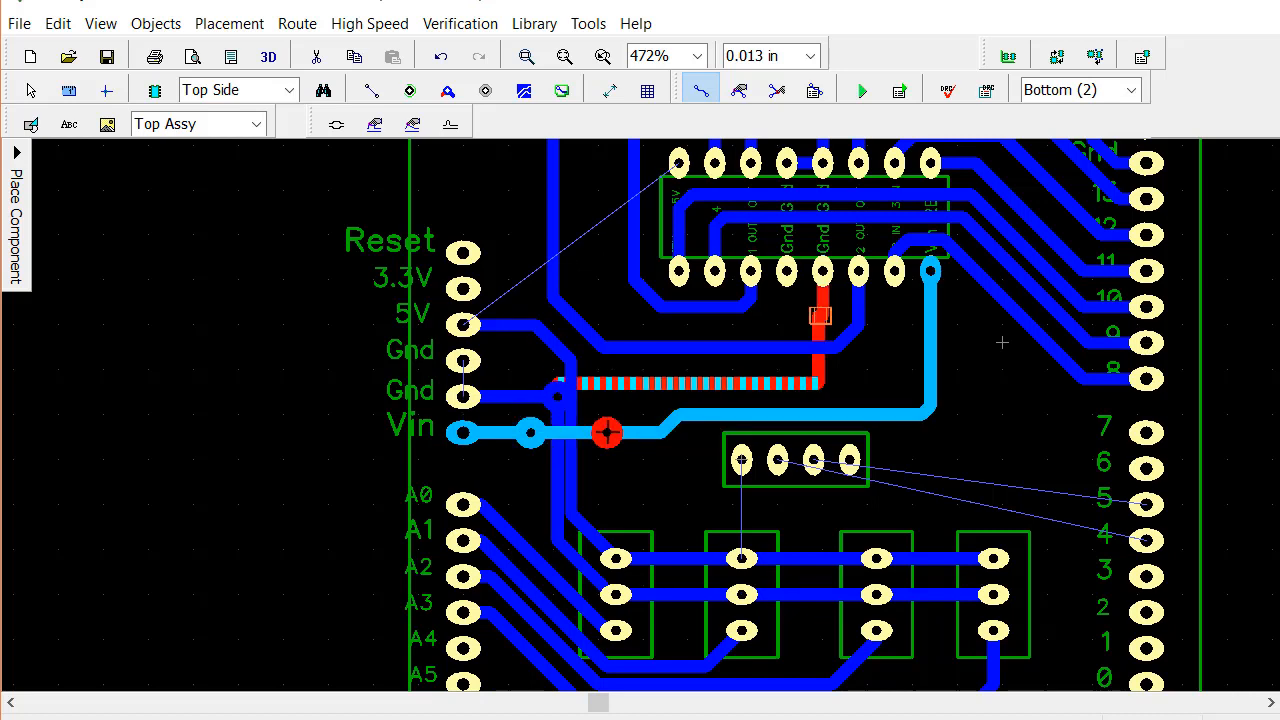
# Space out the crossing traces by moving the 5V vertical segment right and the ground junction via and nearest Vin via left
pyautogui.click(739, 91)
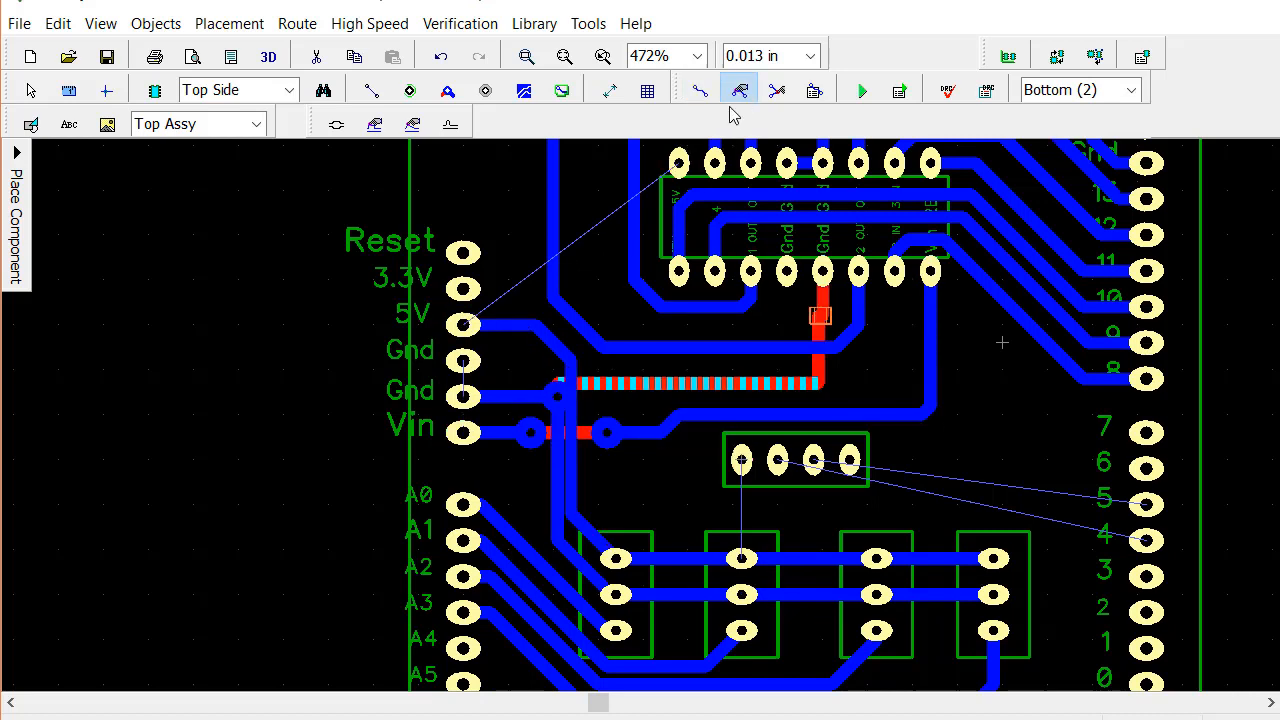
pyautogui.click(570, 412)
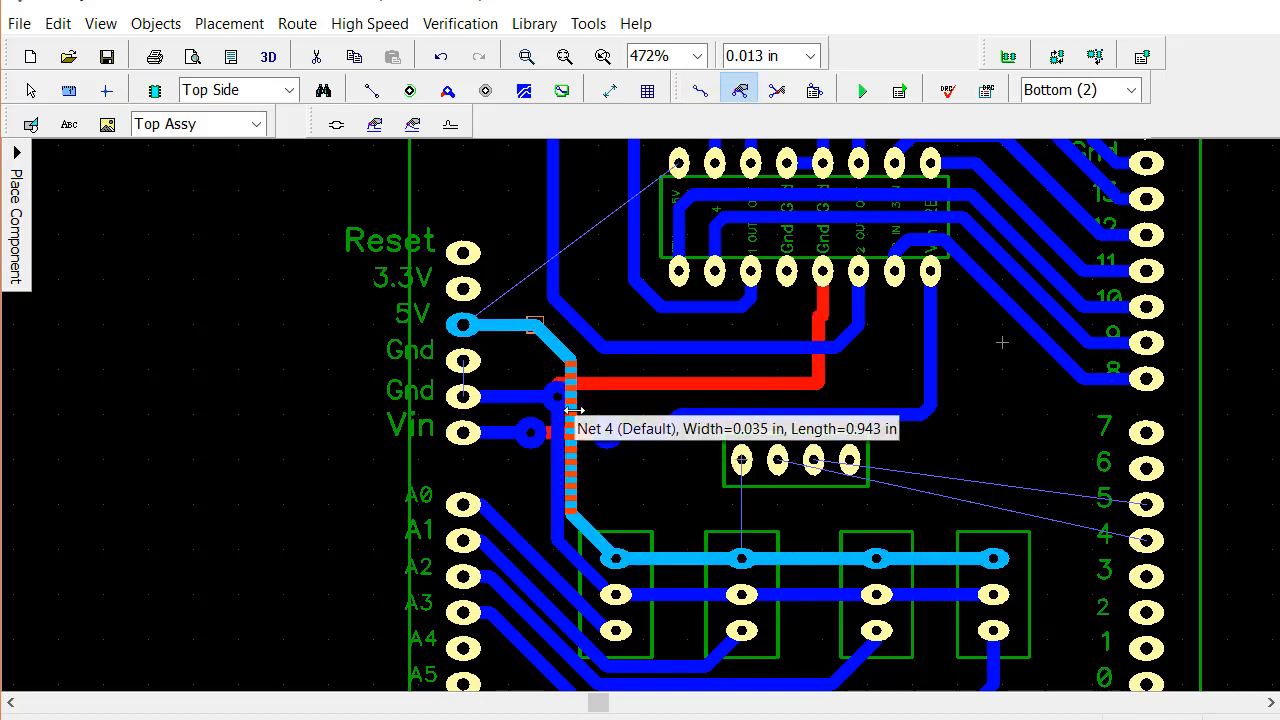
pyautogui.moveTo(570, 412); pyautogui.dragTo(579, 410)
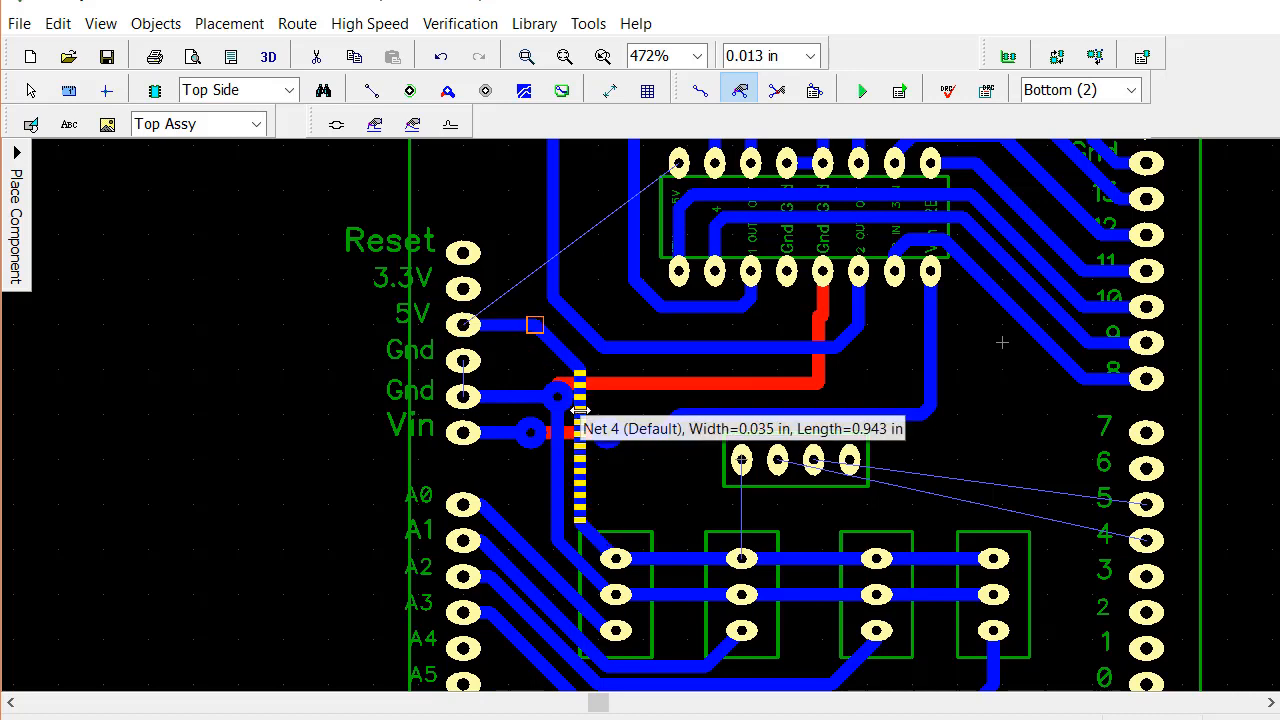
pyautogui.moveTo(527, 436); pyautogui.dragTo(505, 437)
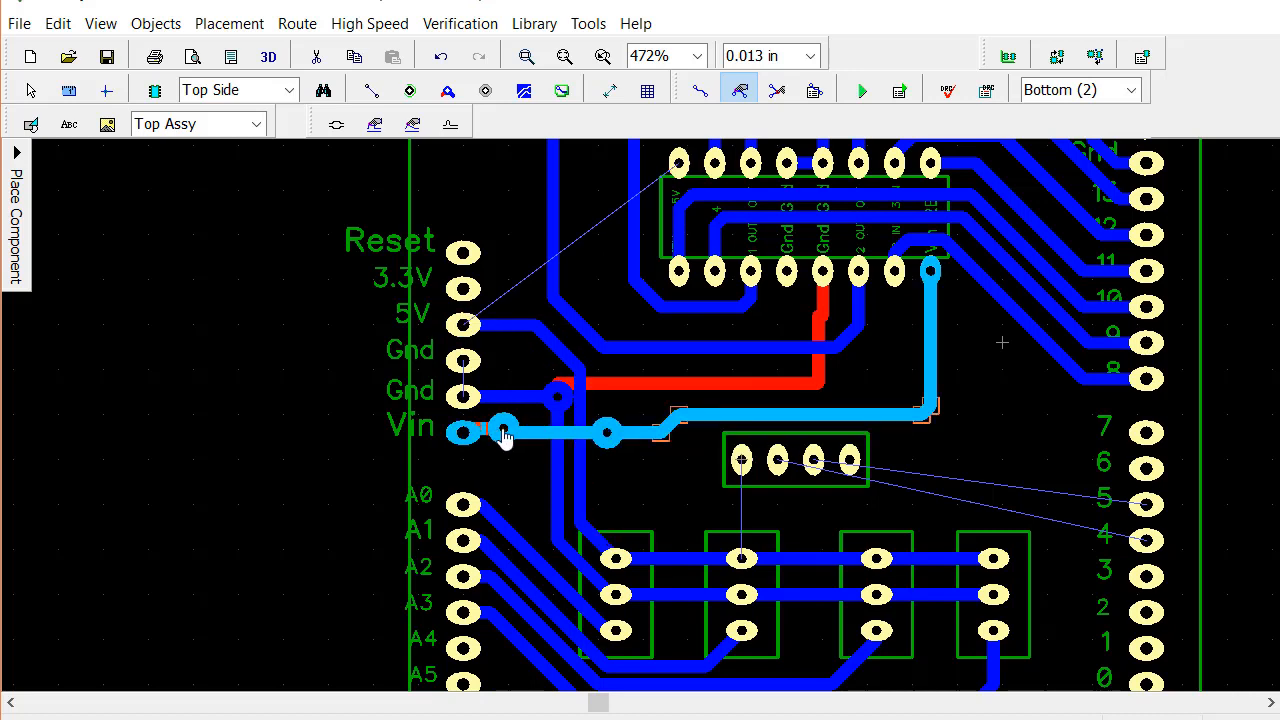
pyautogui.moveTo(556, 399); pyautogui.dragTo(537, 397)
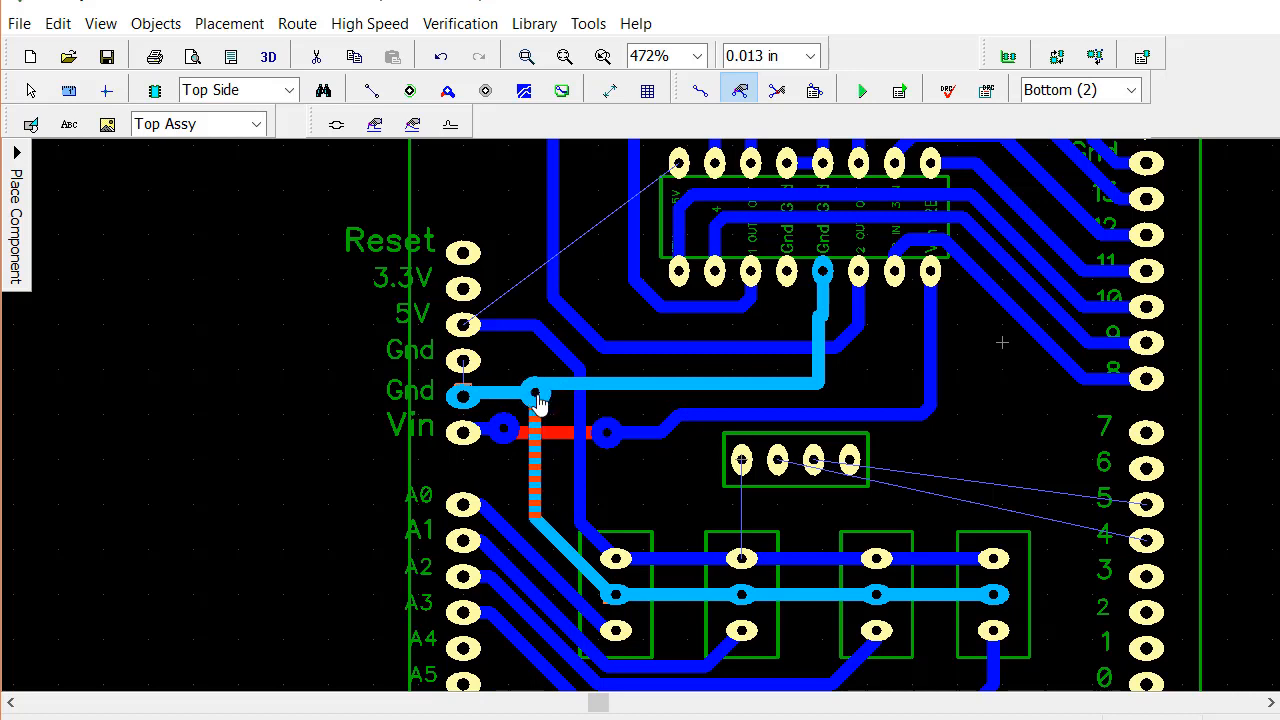
pyautogui.click(647, 484)
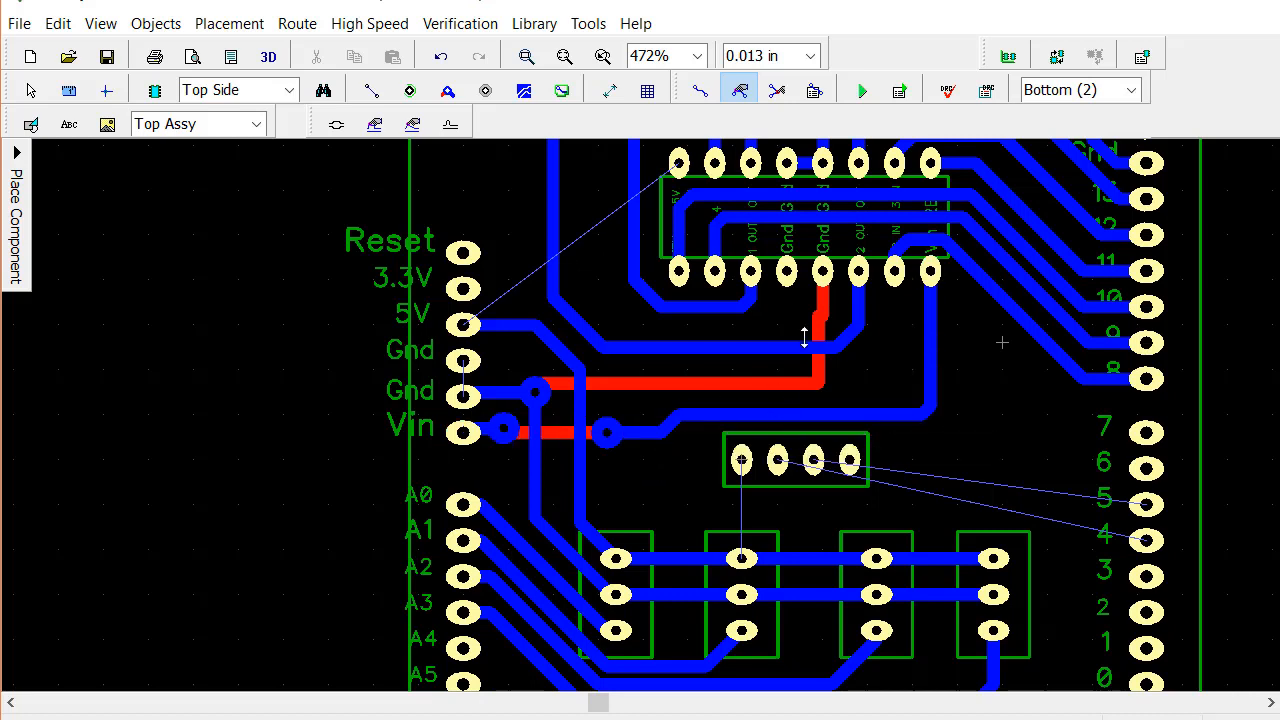
# Change the two vertical ground trace segments directly below the chip's Gnd pad from the top layer to the bottom layer
pyautogui.click(1133, 90)
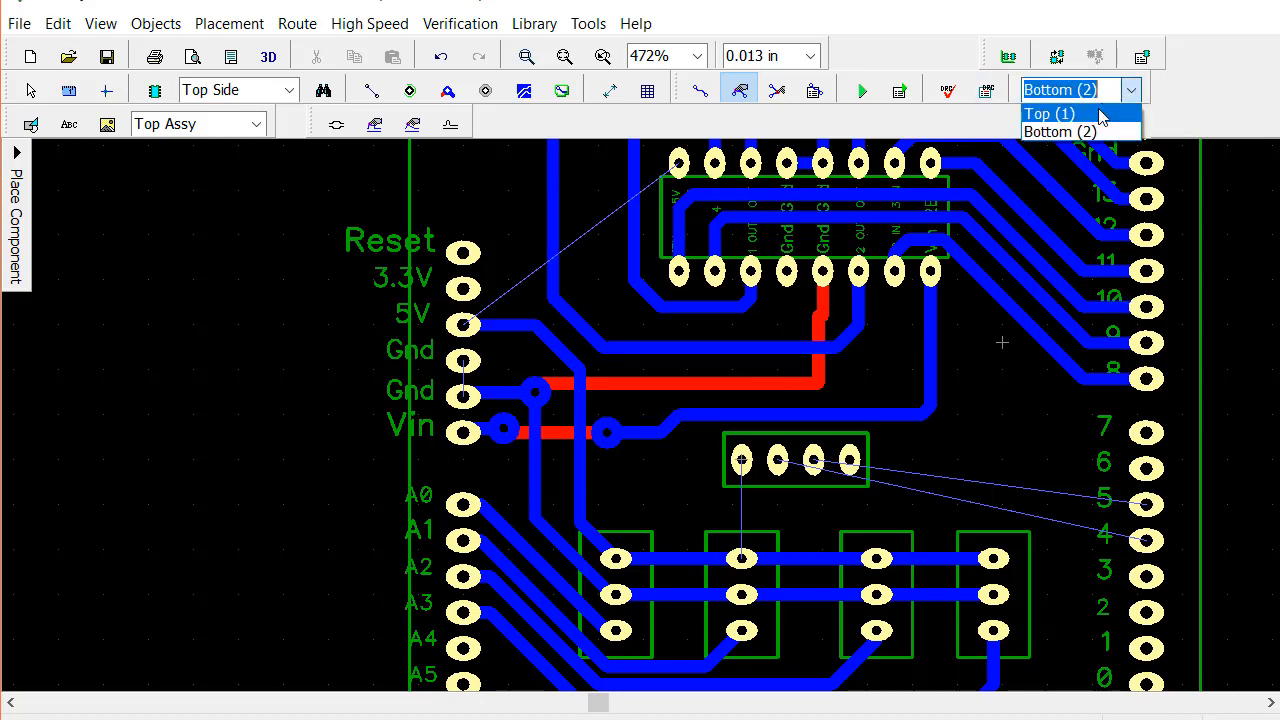
pyautogui.click(1091, 114)
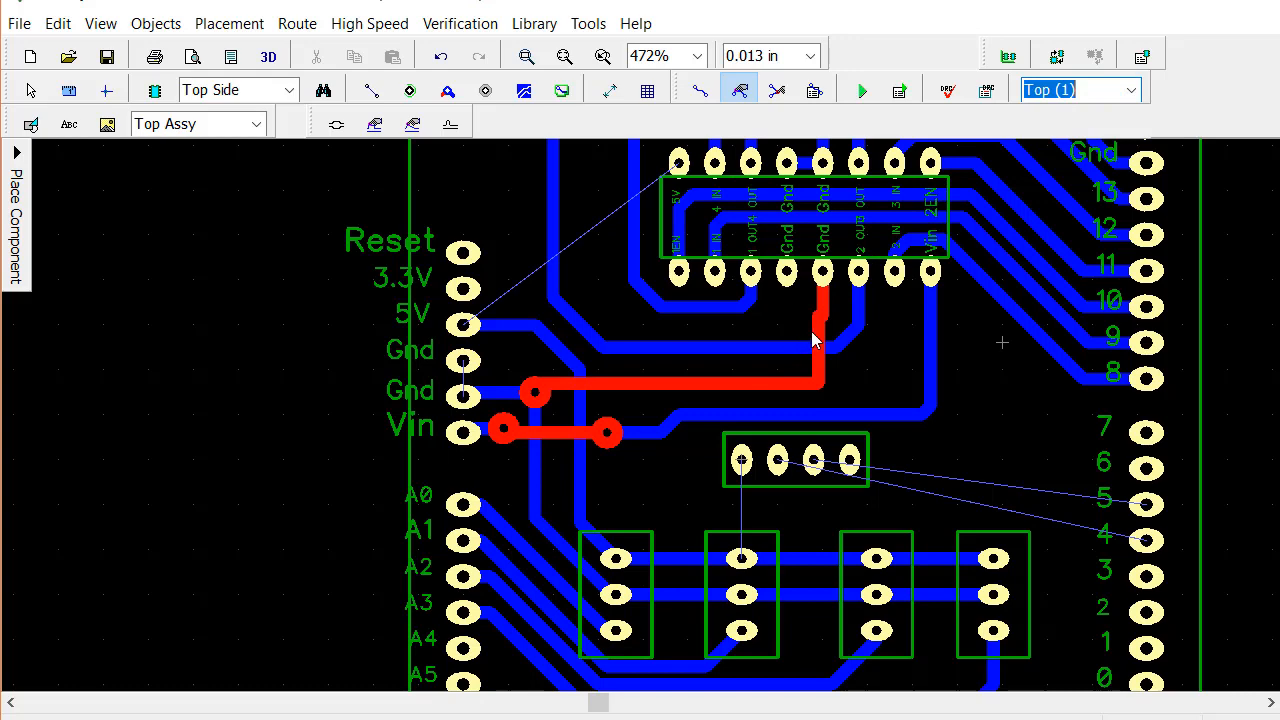
pyautogui.rightClick(819, 328)
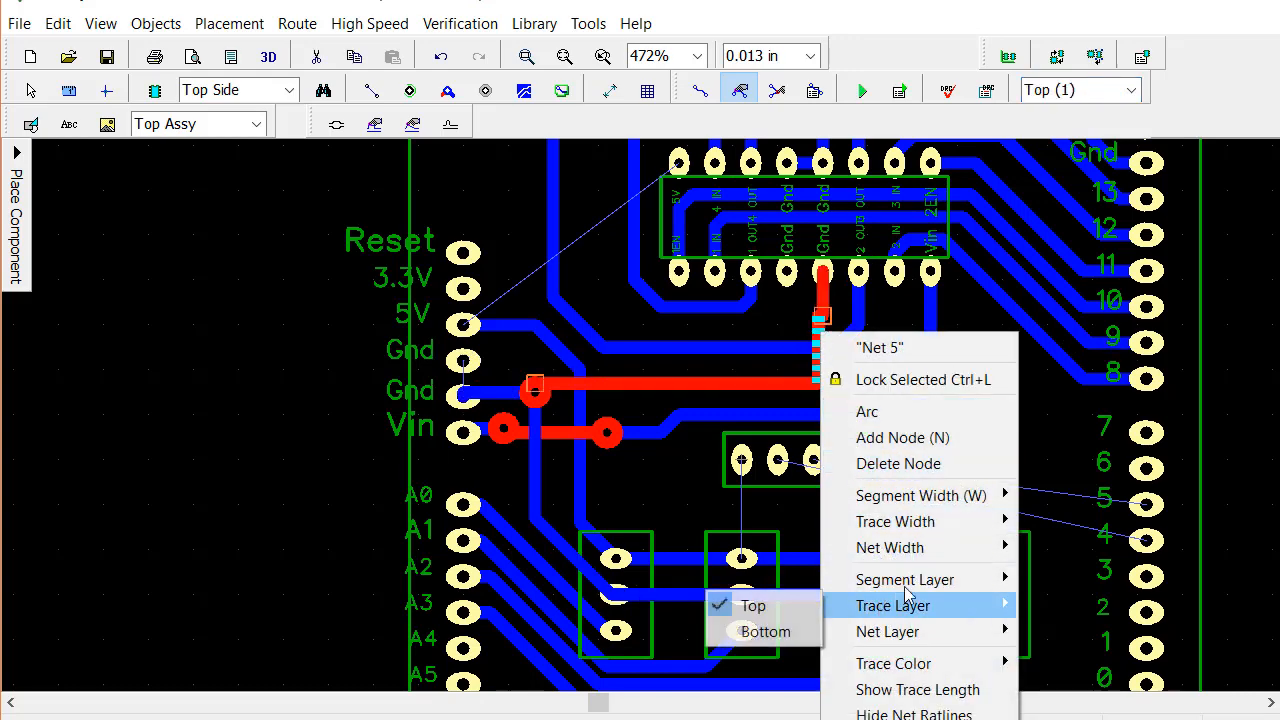
pyautogui.moveTo(928, 580)
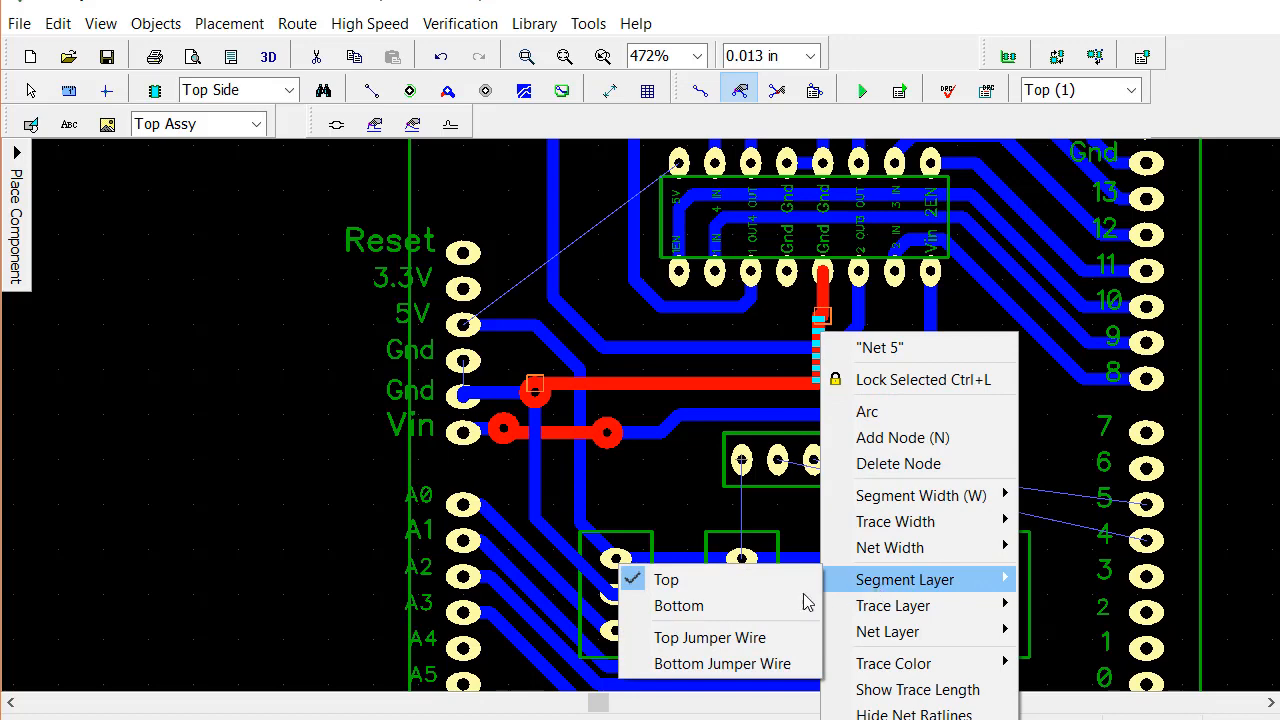
pyautogui.click(729, 604)
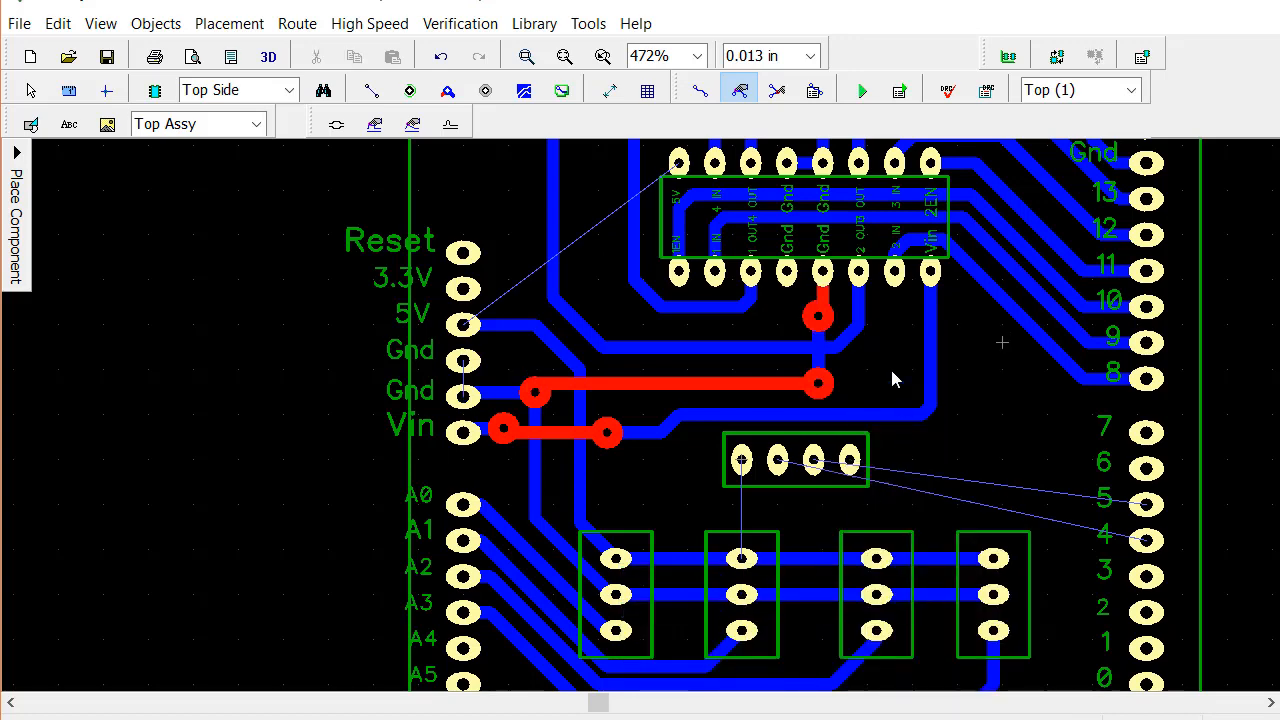
pyautogui.rightClick(821, 288)
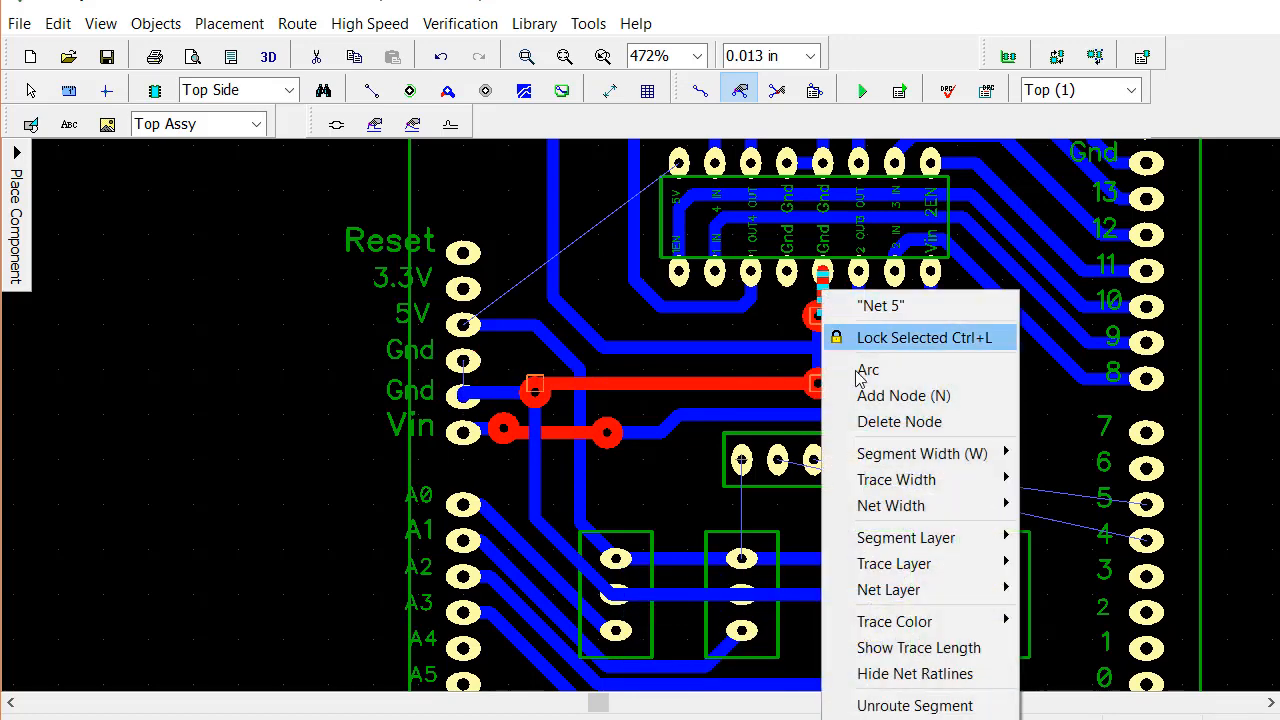
pyautogui.moveTo(956, 536)
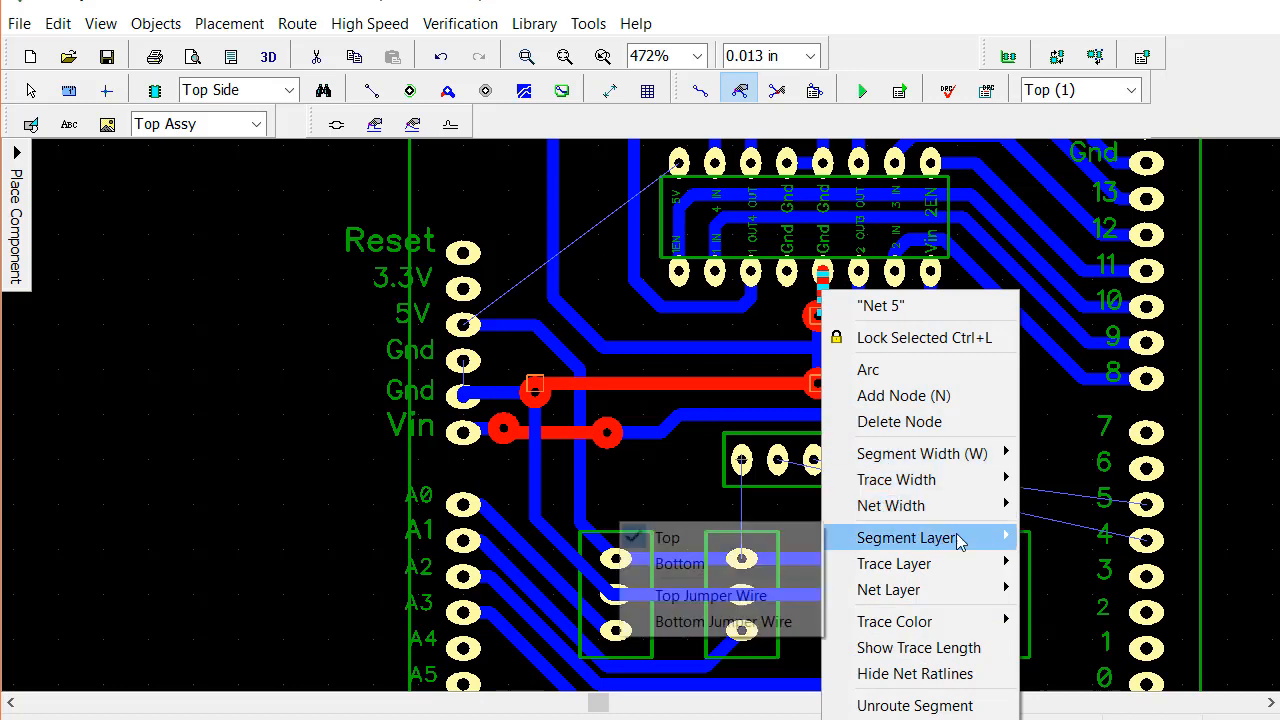
pyautogui.click(718, 568)
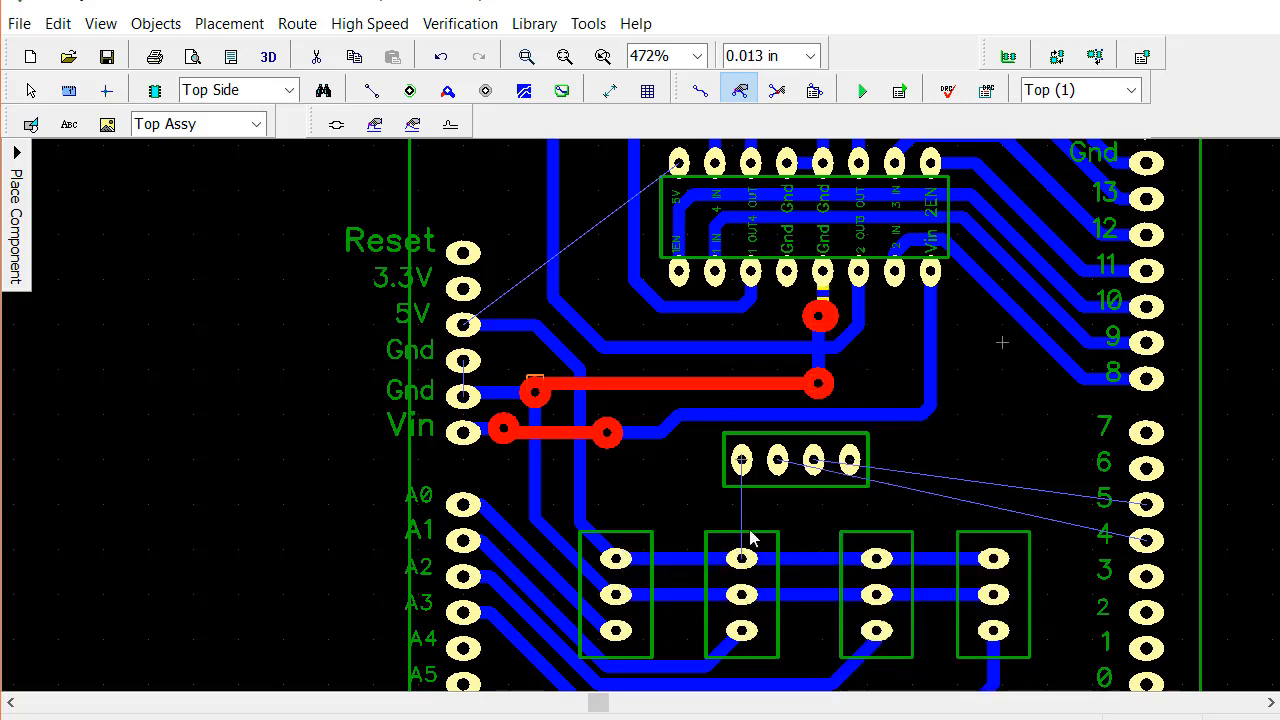
# Spread the ground trace's two vertical segments apart below the chip and change the short horizontal segment linking them to the bottom layer
pyautogui.click(819, 315)
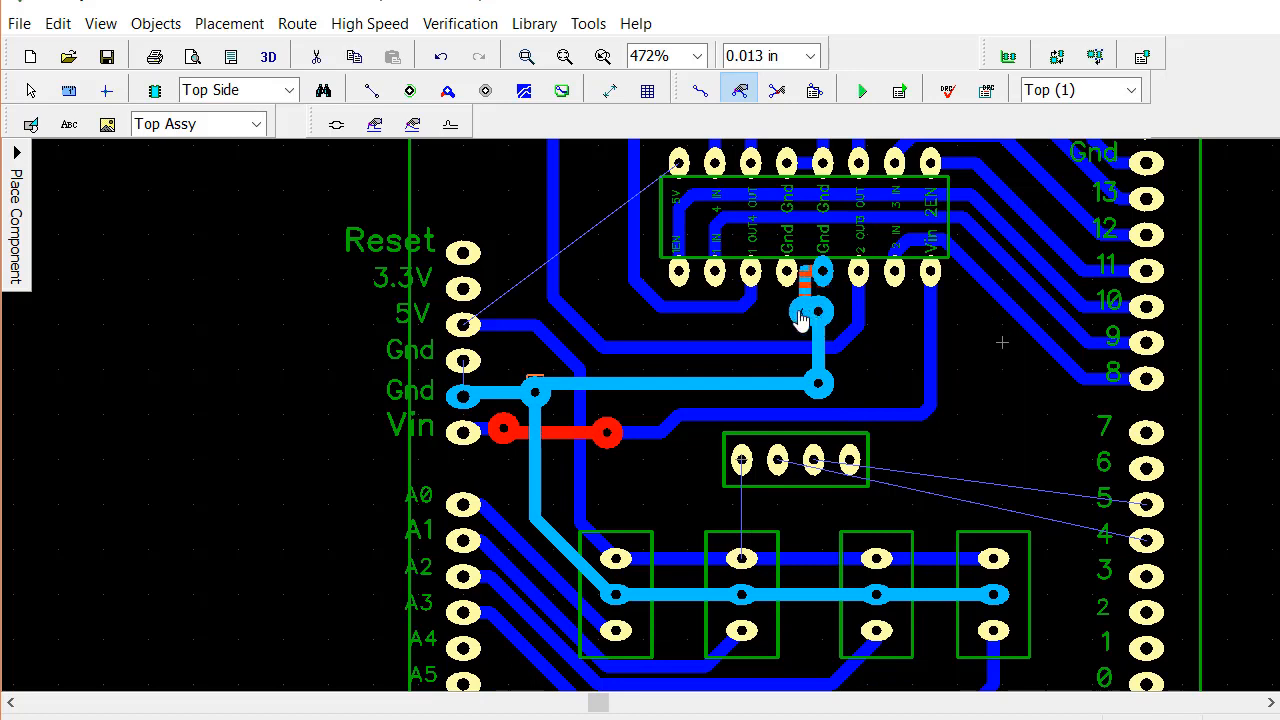
pyautogui.moveTo(787, 316); pyautogui.dragTo(866, 323)
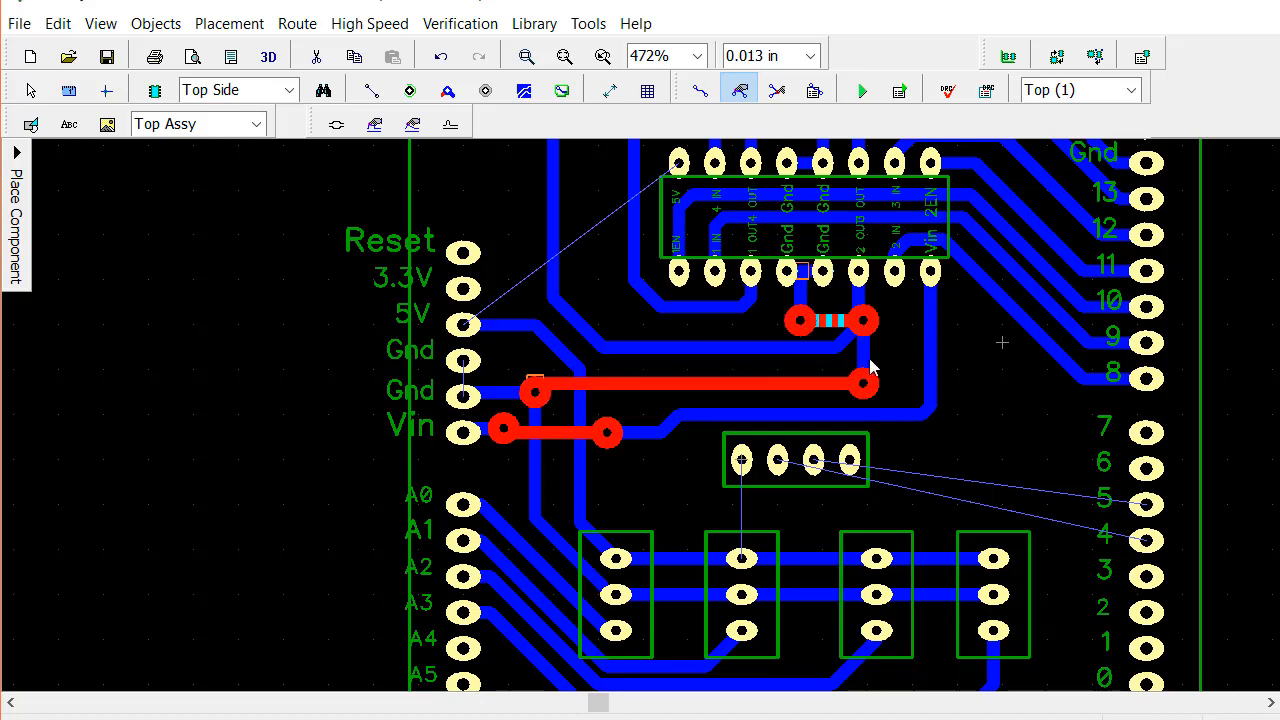
pyautogui.click(837, 320)
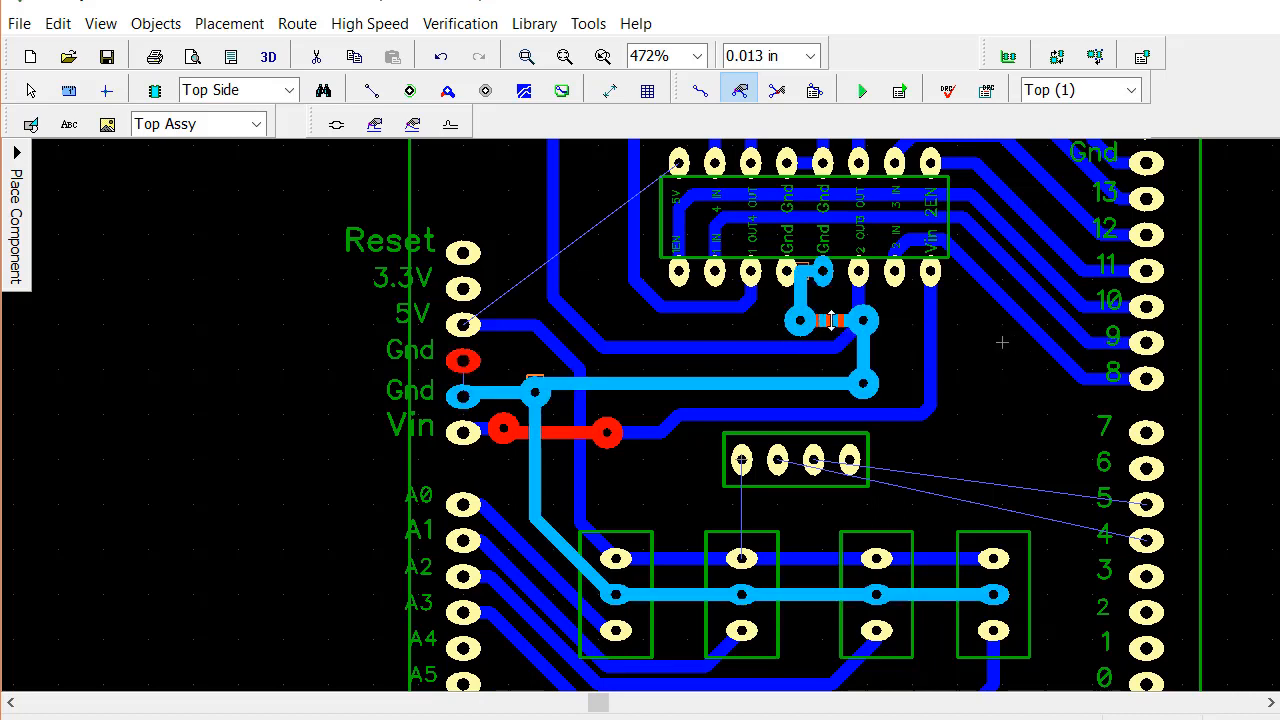
pyautogui.rightClick(832, 320)
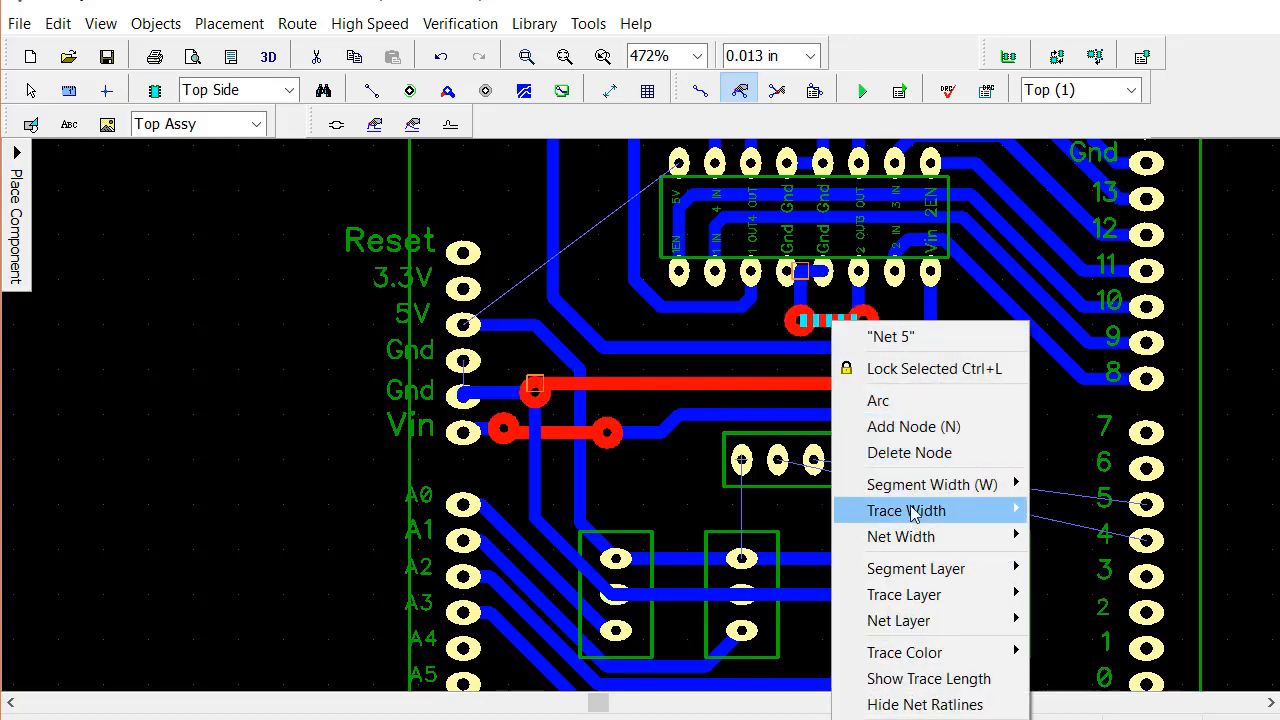
pyautogui.moveTo(909, 490)
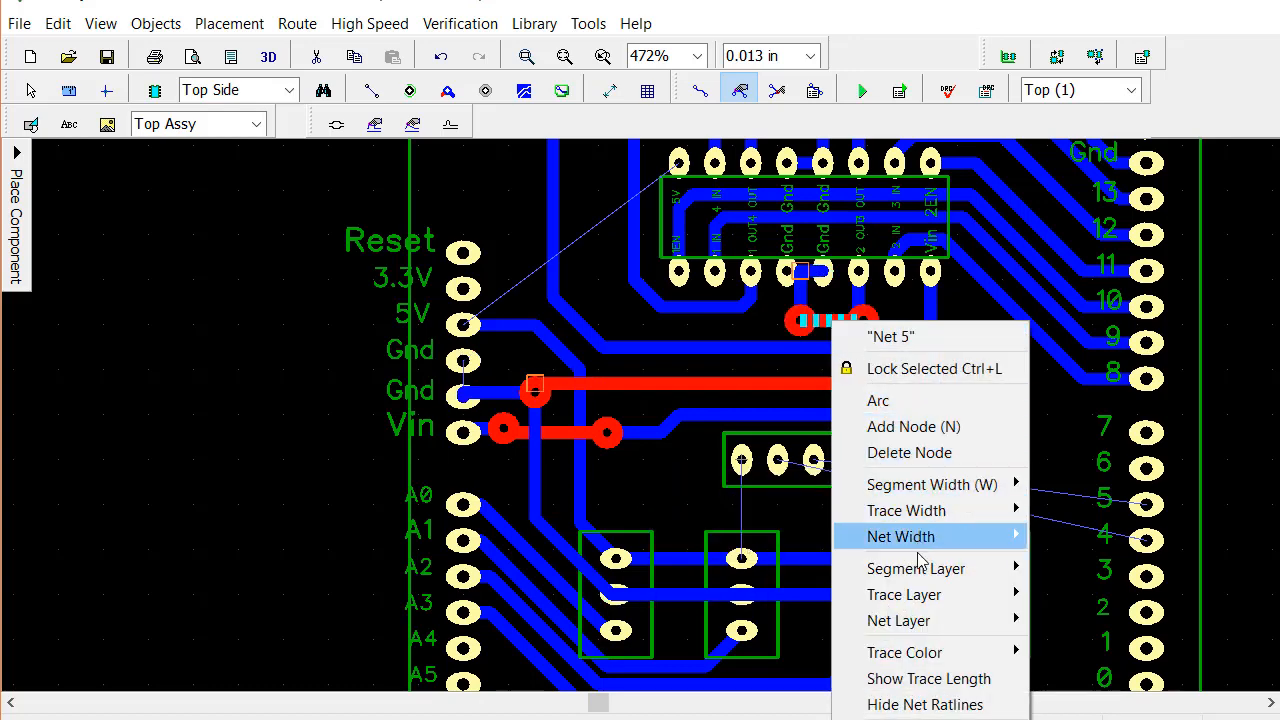
pyautogui.moveTo(936, 568)
pyautogui.click(759, 597)
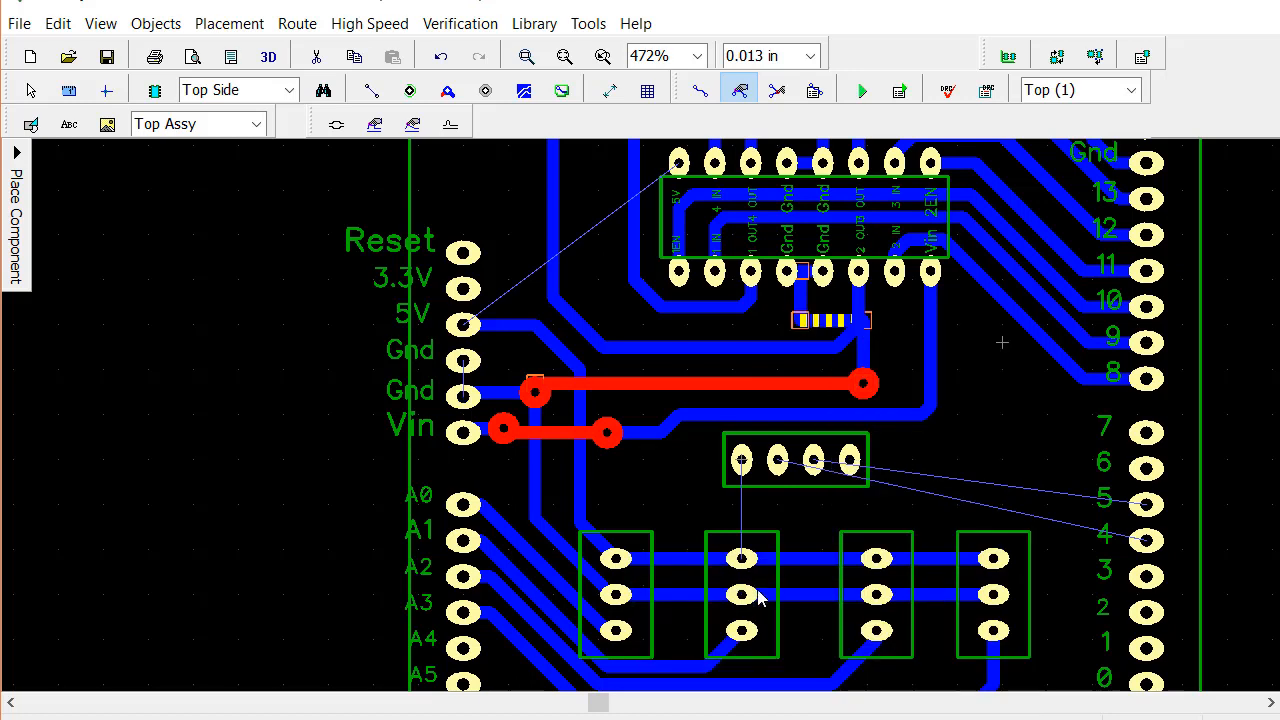
pyautogui.click(816, 392)
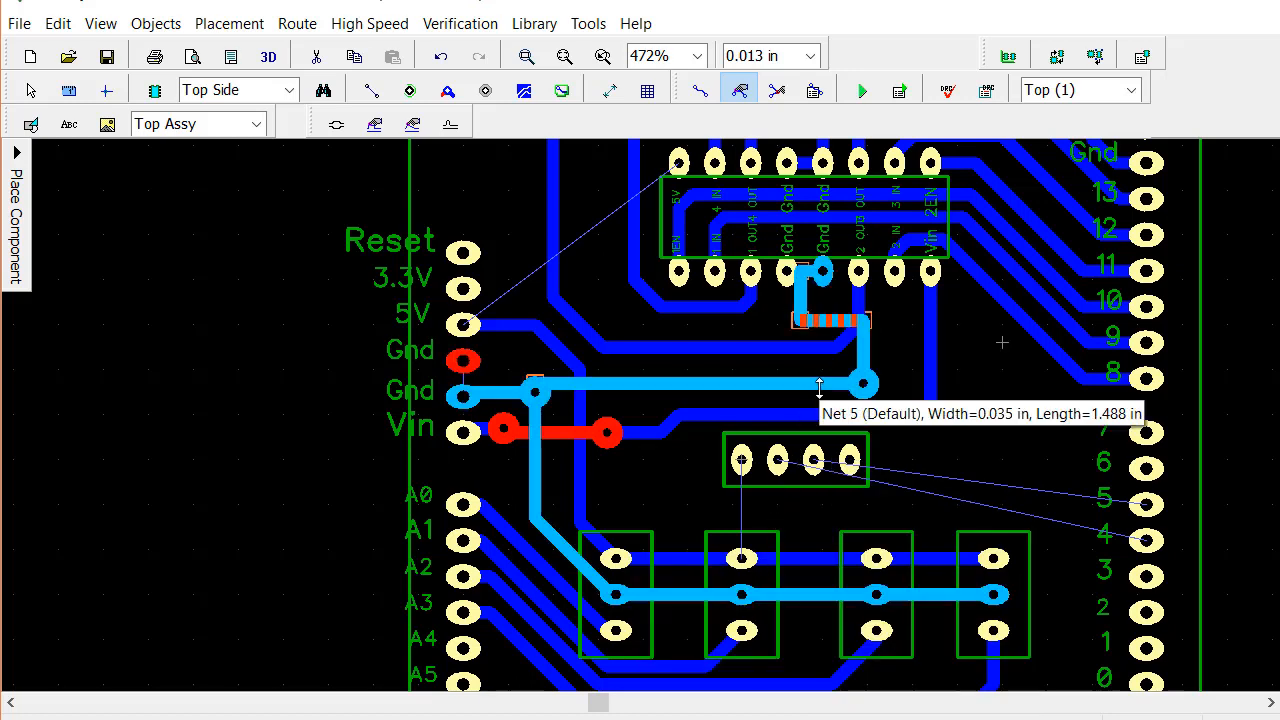
pyautogui.click(922, 369)
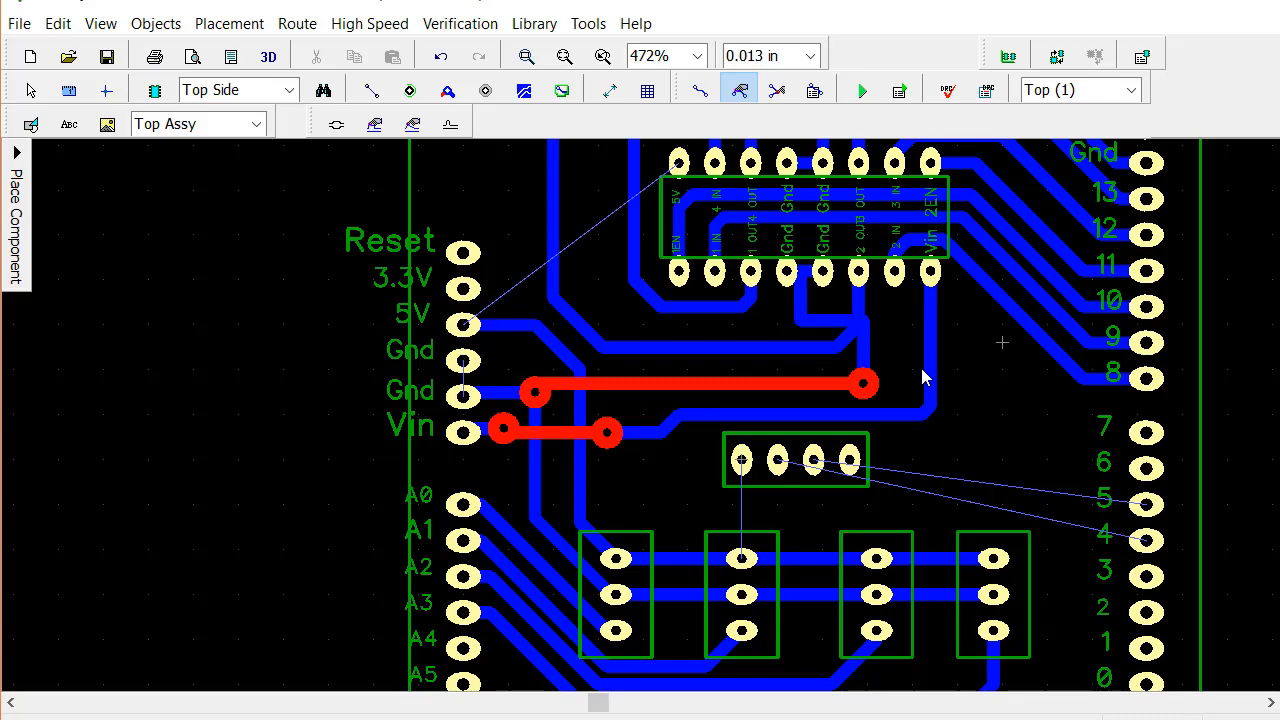
# Move the ground via back left and align both bottom-layer vertical ground segments in one straight line below the chip's Gnd pad
pyautogui.click(864, 385)
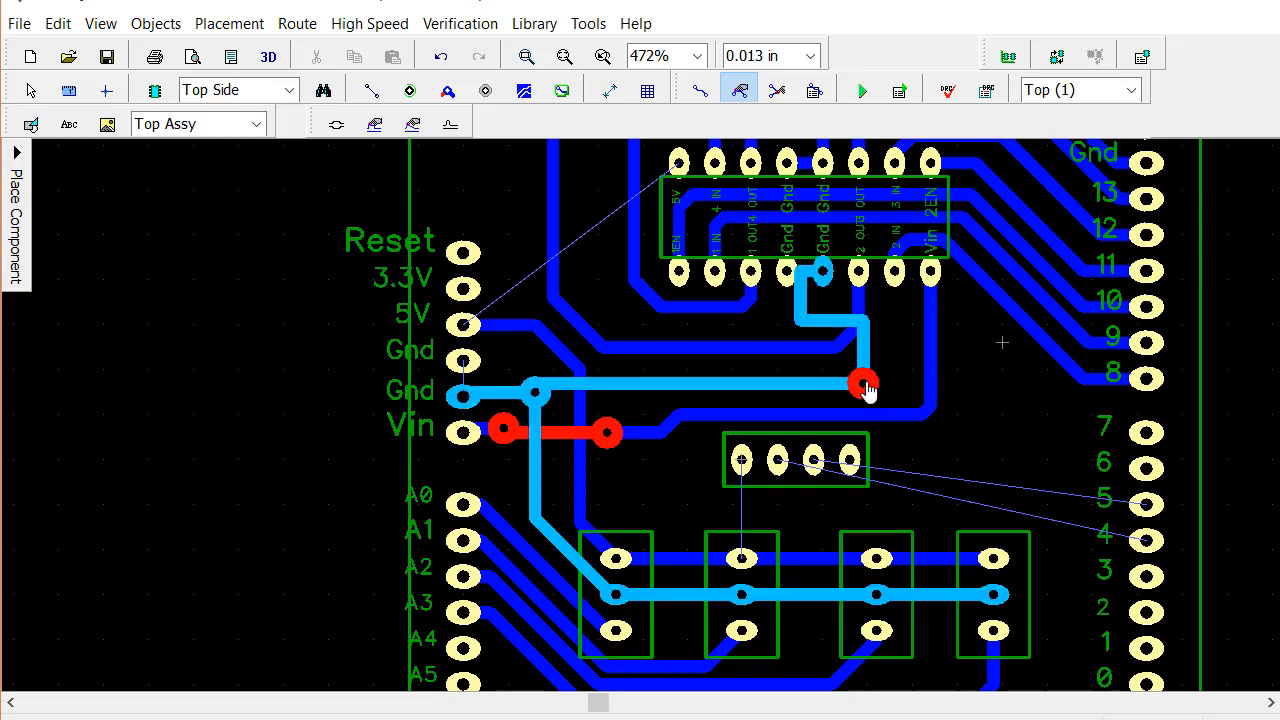
pyautogui.moveTo(855, 390); pyautogui.dragTo(822, 388)
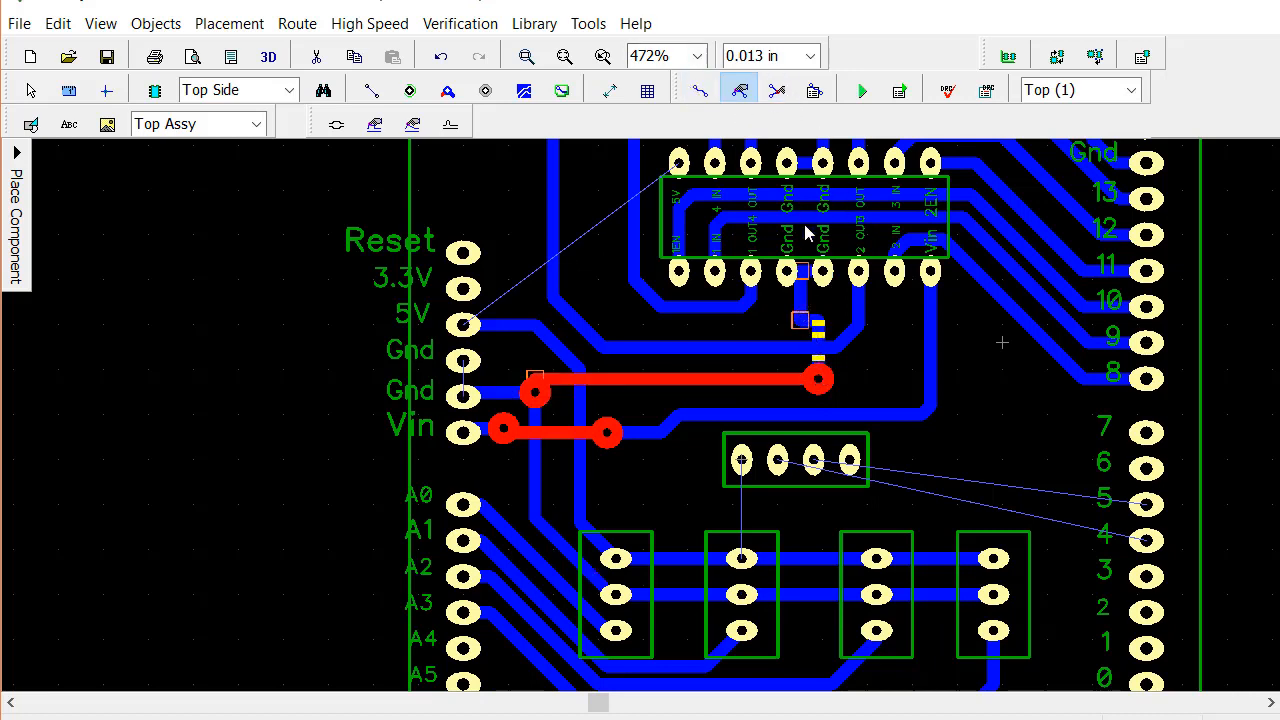
pyautogui.click(812, 309)
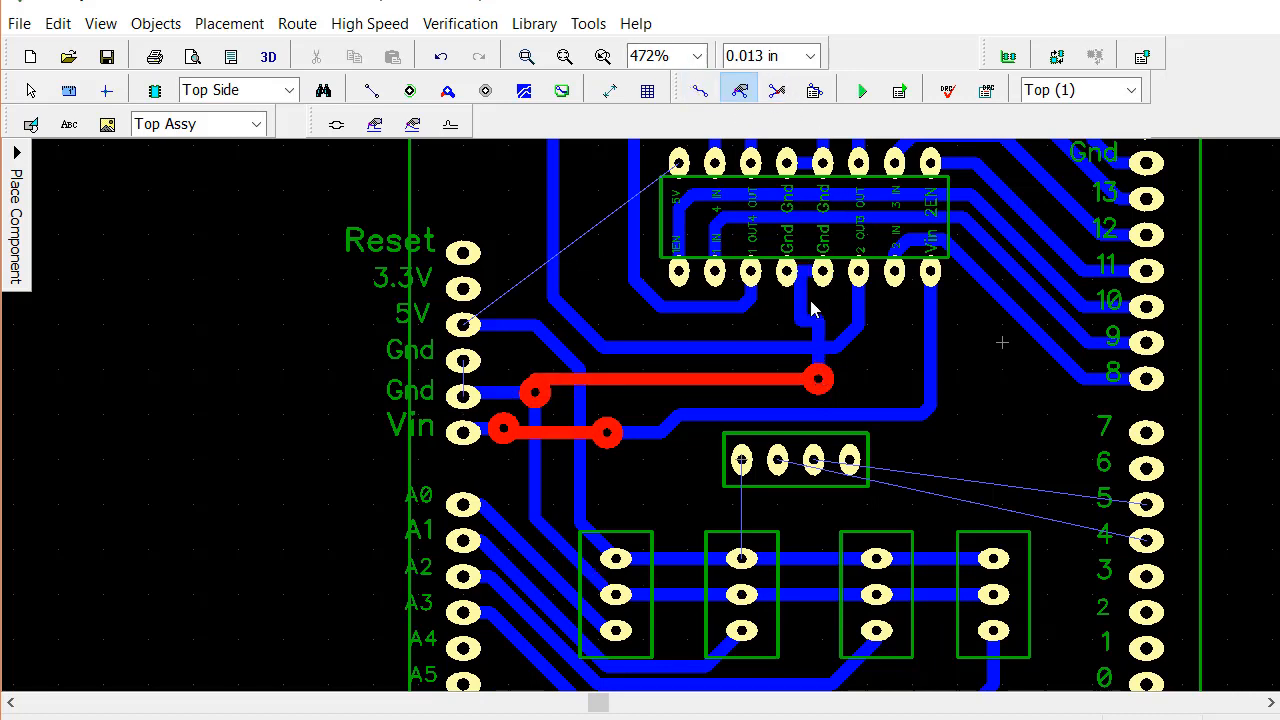
pyautogui.click(1130, 90)
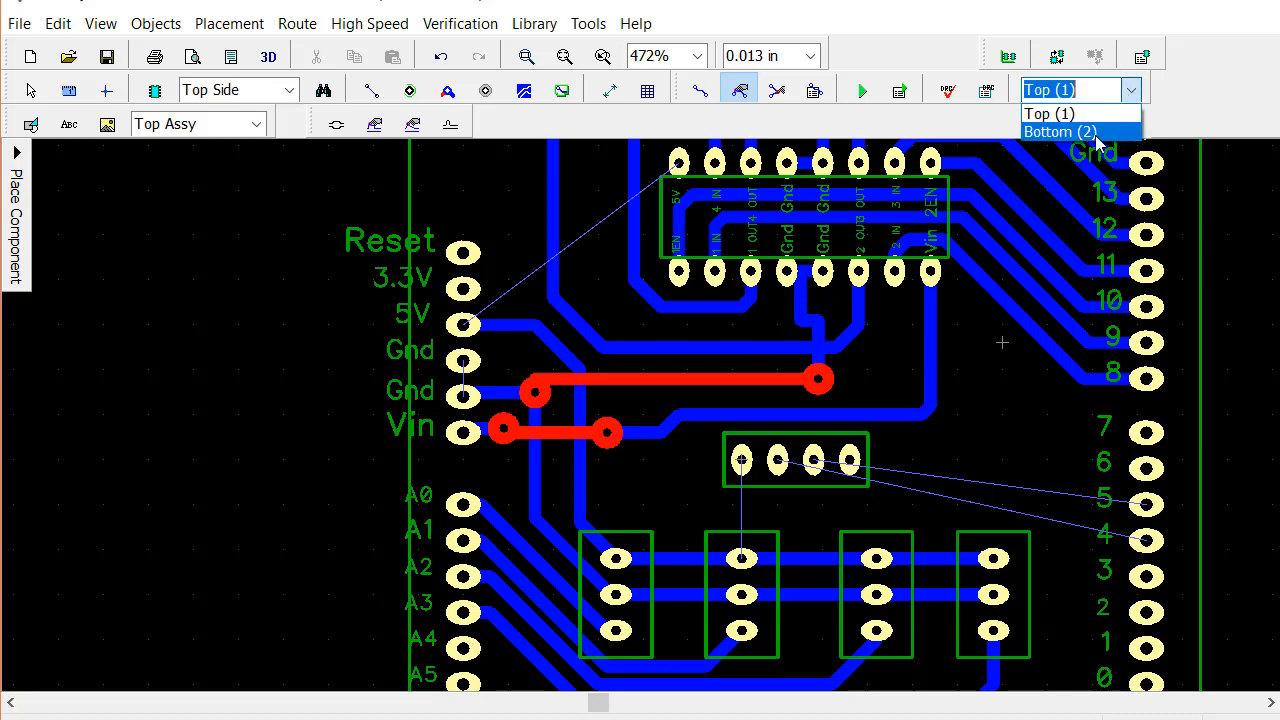
pyautogui.click(1058, 129)
pyautogui.moveTo(801, 303); pyautogui.dragTo(821, 300)
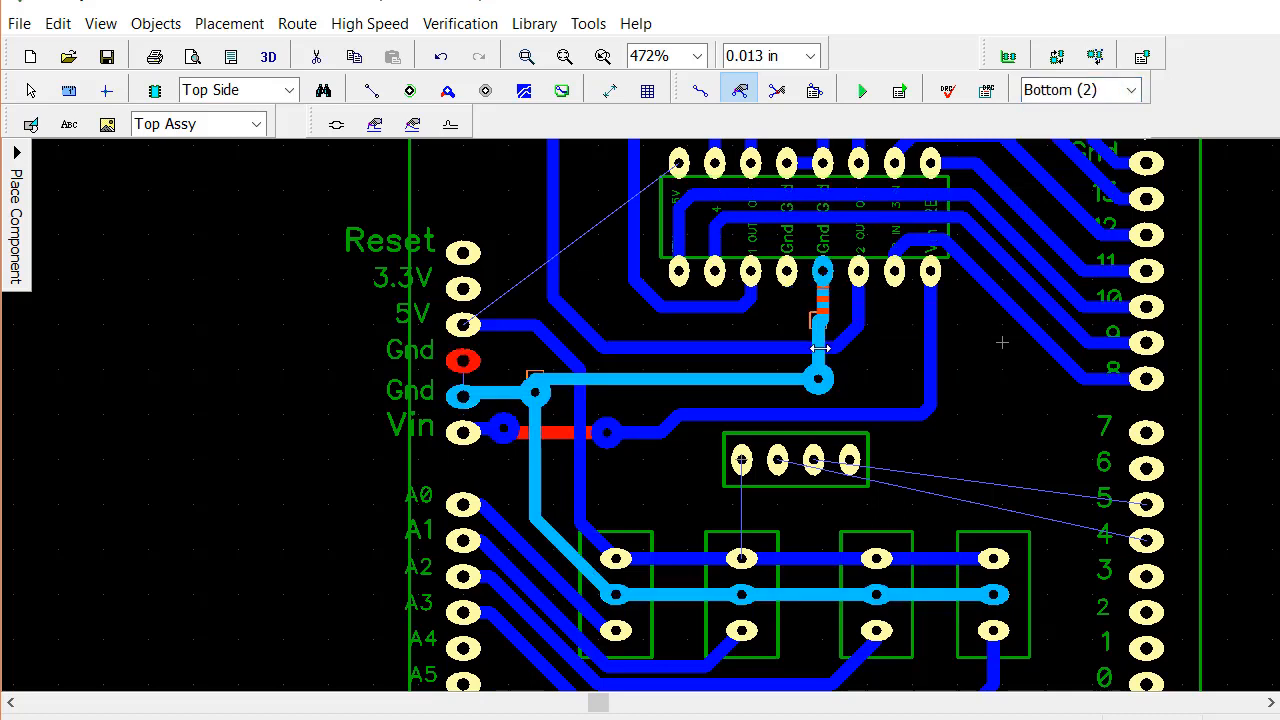
pyautogui.moveTo(820, 348); pyautogui.dragTo(822, 347)
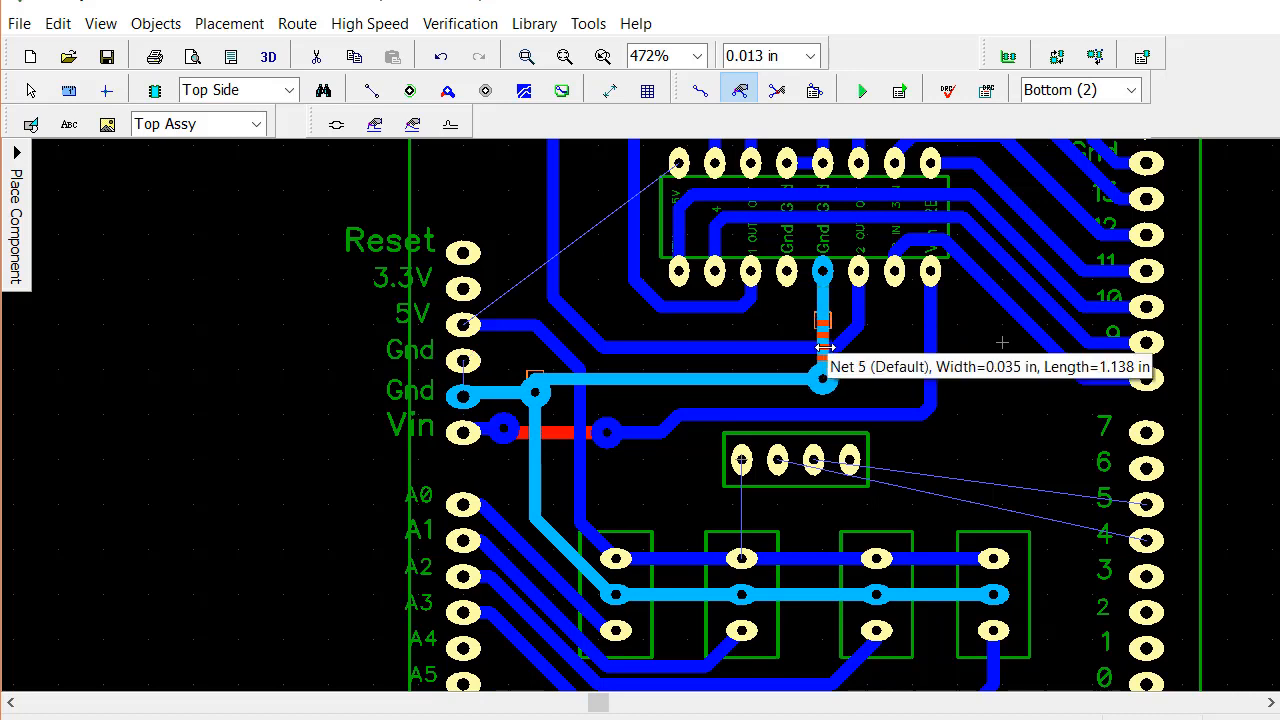
pyautogui.click(889, 389)
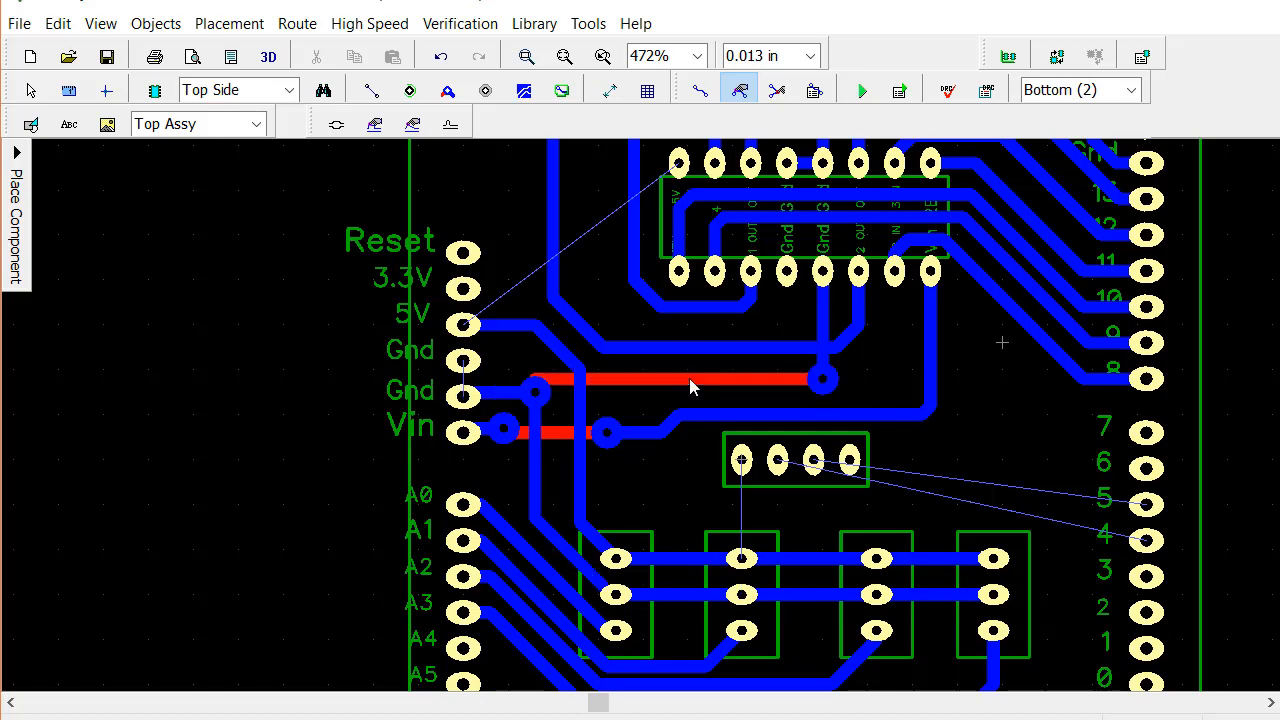
# Raise the top-layer ground jumper and its vias to the Arduino's upper Gnd pad, and lower the 2 OUT trace's horizontal segment beneath it
pyautogui.moveTo(533, 392); pyautogui.dragTo(535, 365)
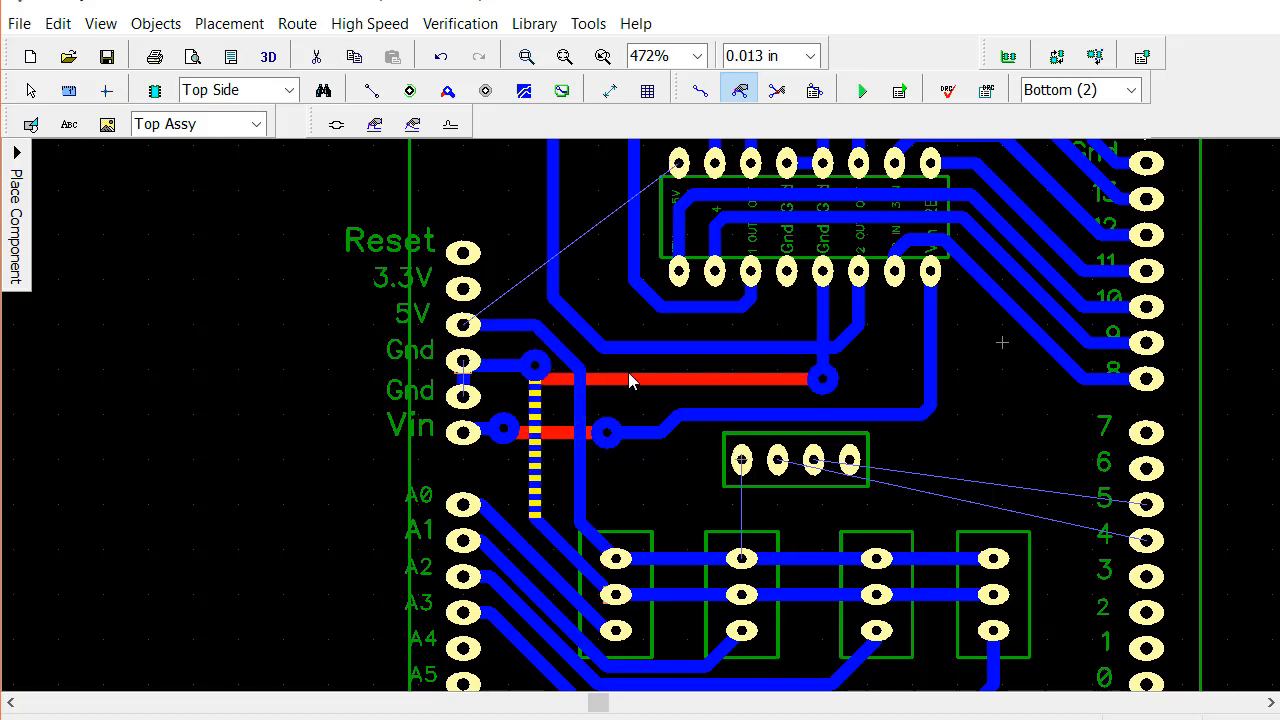
pyautogui.moveTo(822, 384); pyautogui.dragTo(825, 372)
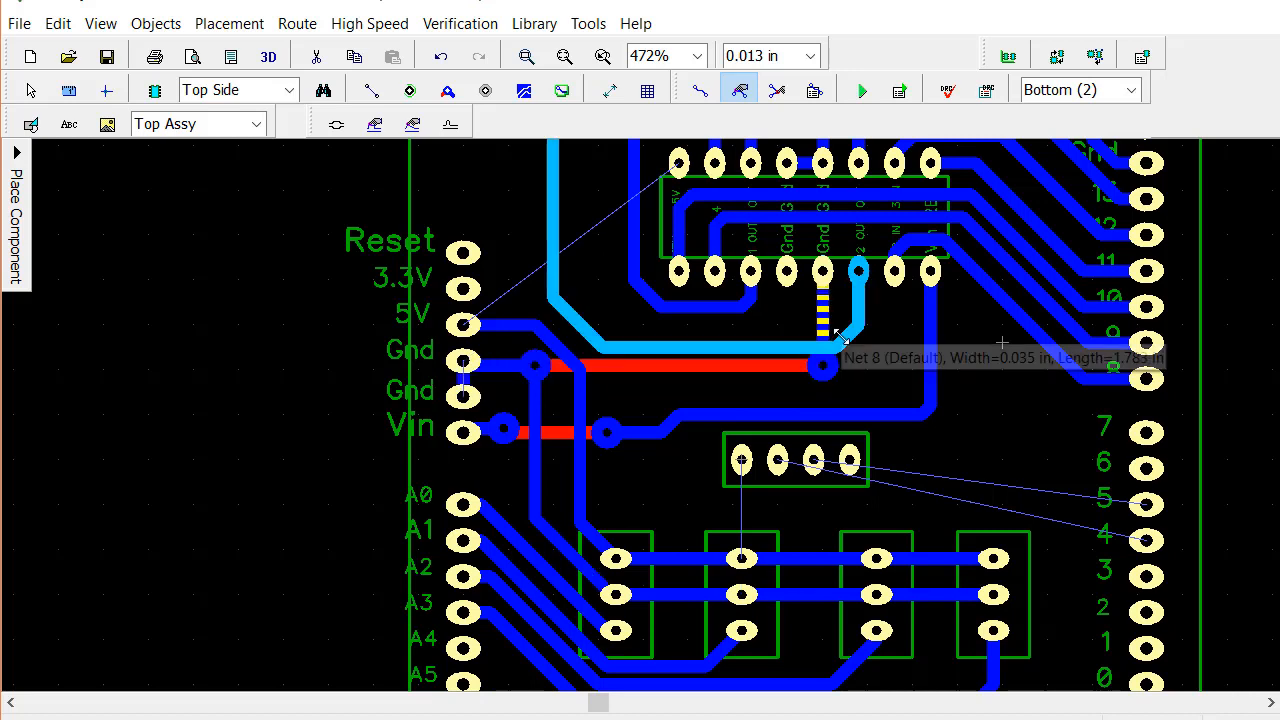
pyautogui.moveTo(843, 344); pyautogui.dragTo(860, 367)
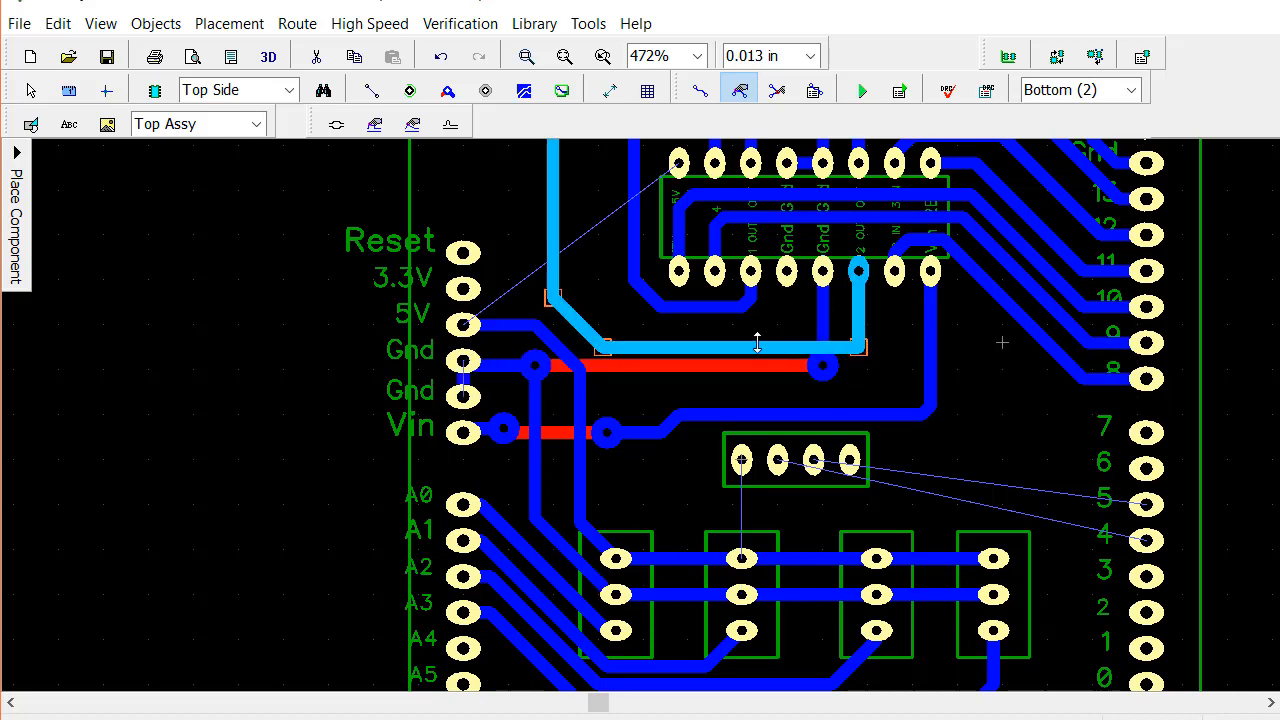
pyautogui.moveTo(758, 347)
pyautogui.mouseDown()
pyautogui.moveTo(770, 400)
pyautogui.moveTo(768, 388)
pyautogui.mouseUp()
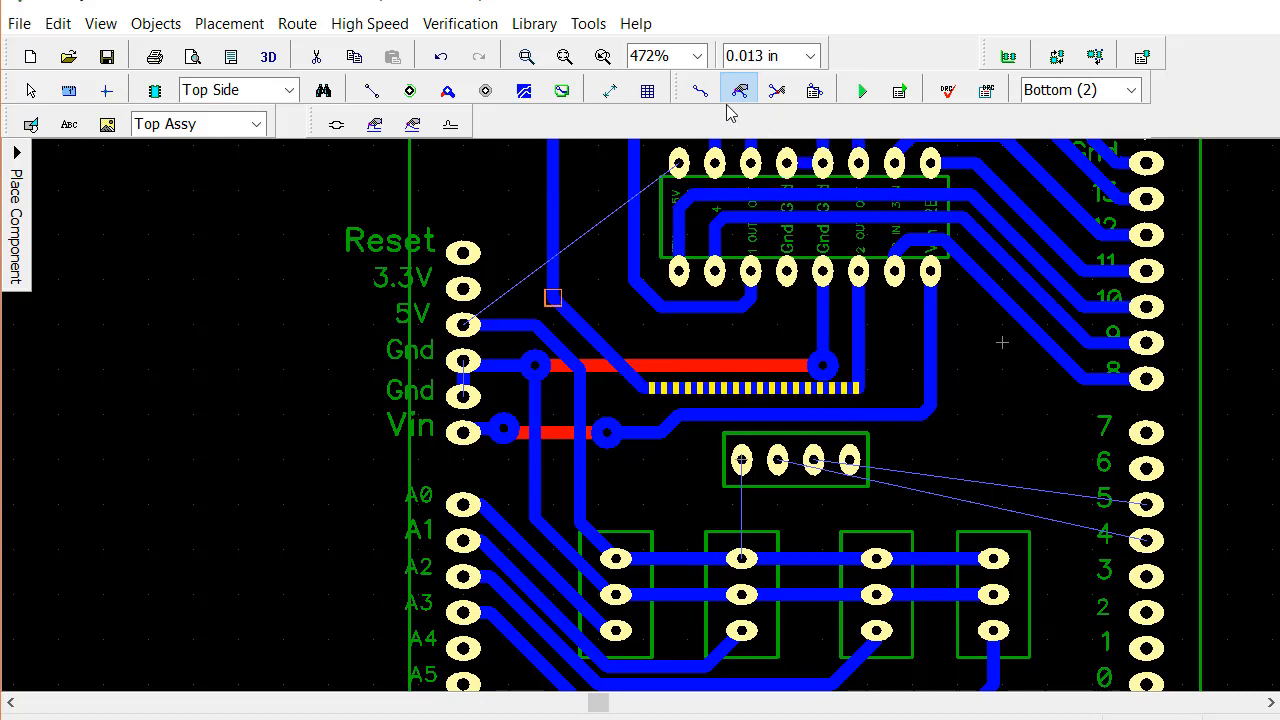
# Add a node to the 2 OUT trace's vertical segment, bevel the corner below it, and level the trace's horizontal segment
pyautogui.click(777, 90)
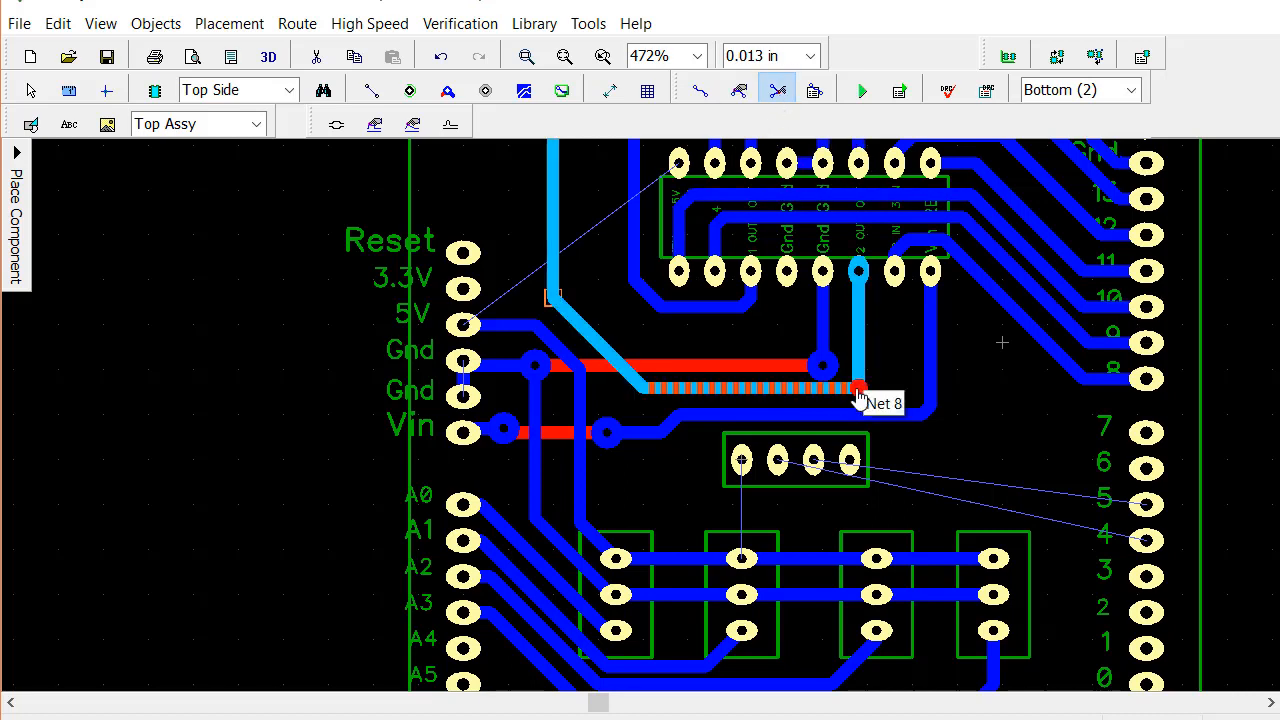
pyautogui.moveTo(858, 395)
pyautogui.mouseDown()
pyautogui.moveTo(850, 406)
pyautogui.moveTo(858, 394)
pyautogui.mouseUp()
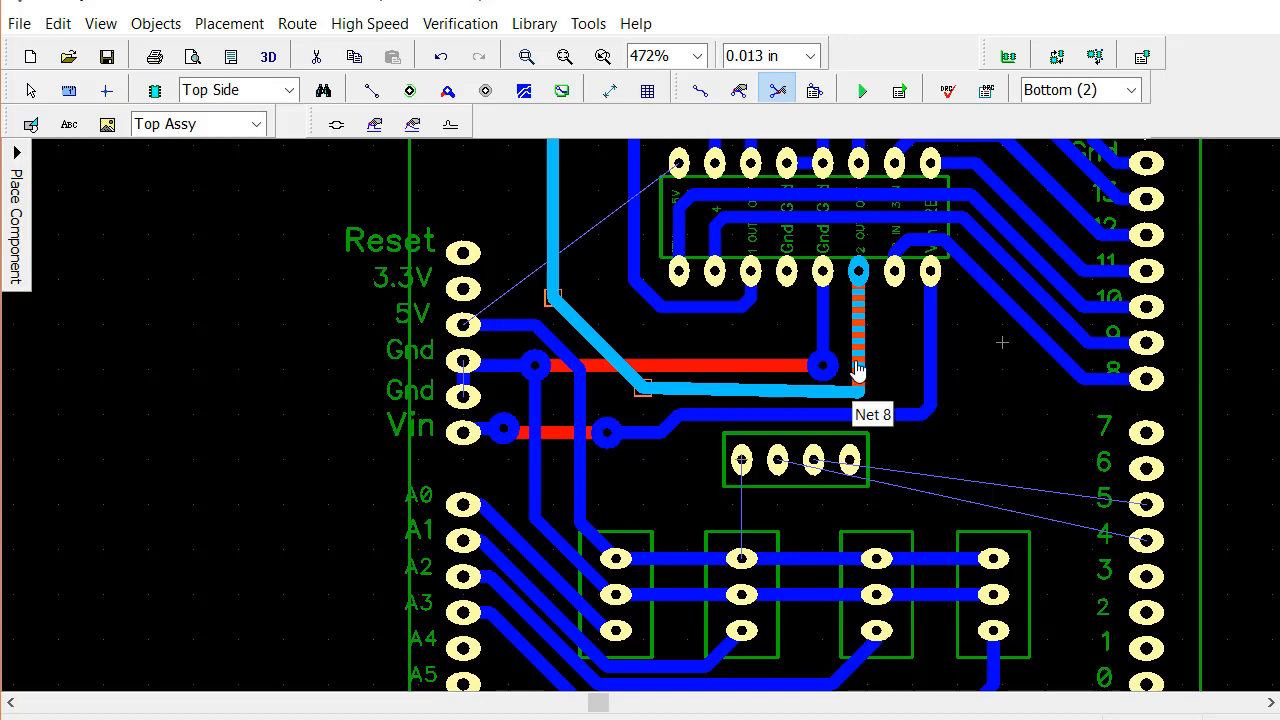
pyautogui.rightClick(858, 370)
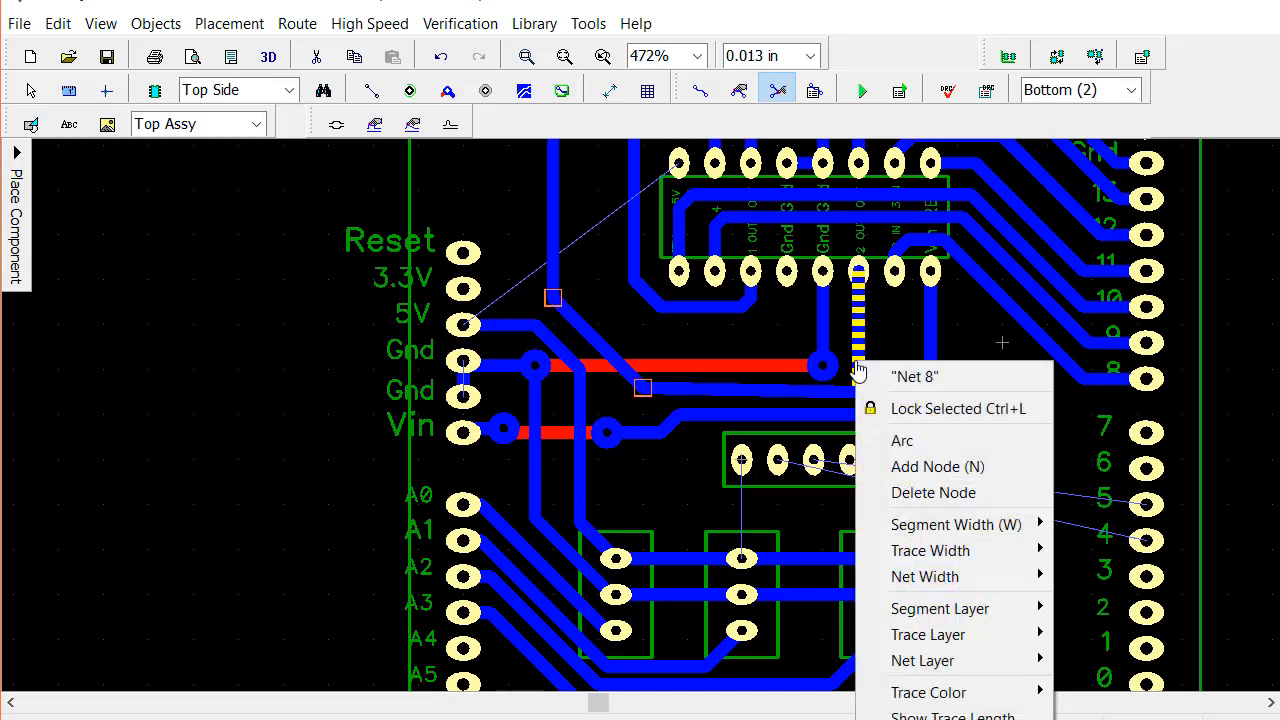
pyautogui.click(914, 467)
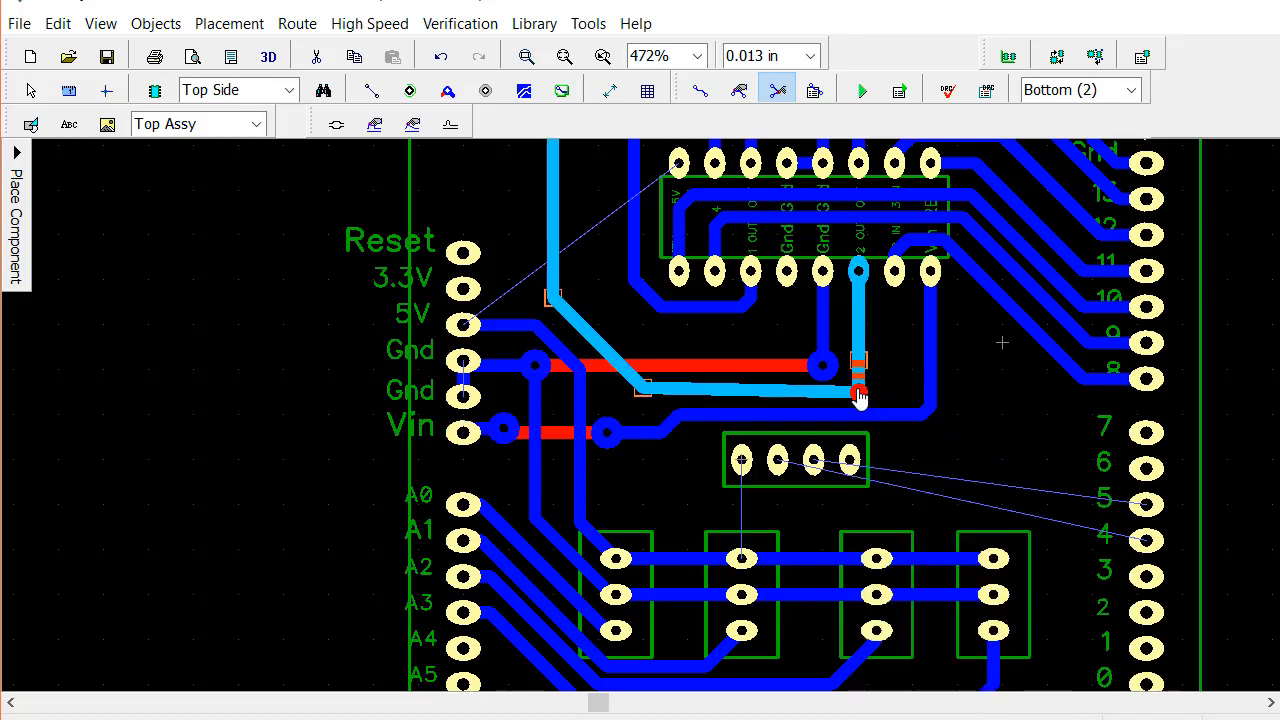
pyautogui.moveTo(858, 393); pyautogui.dragTo(836, 396)
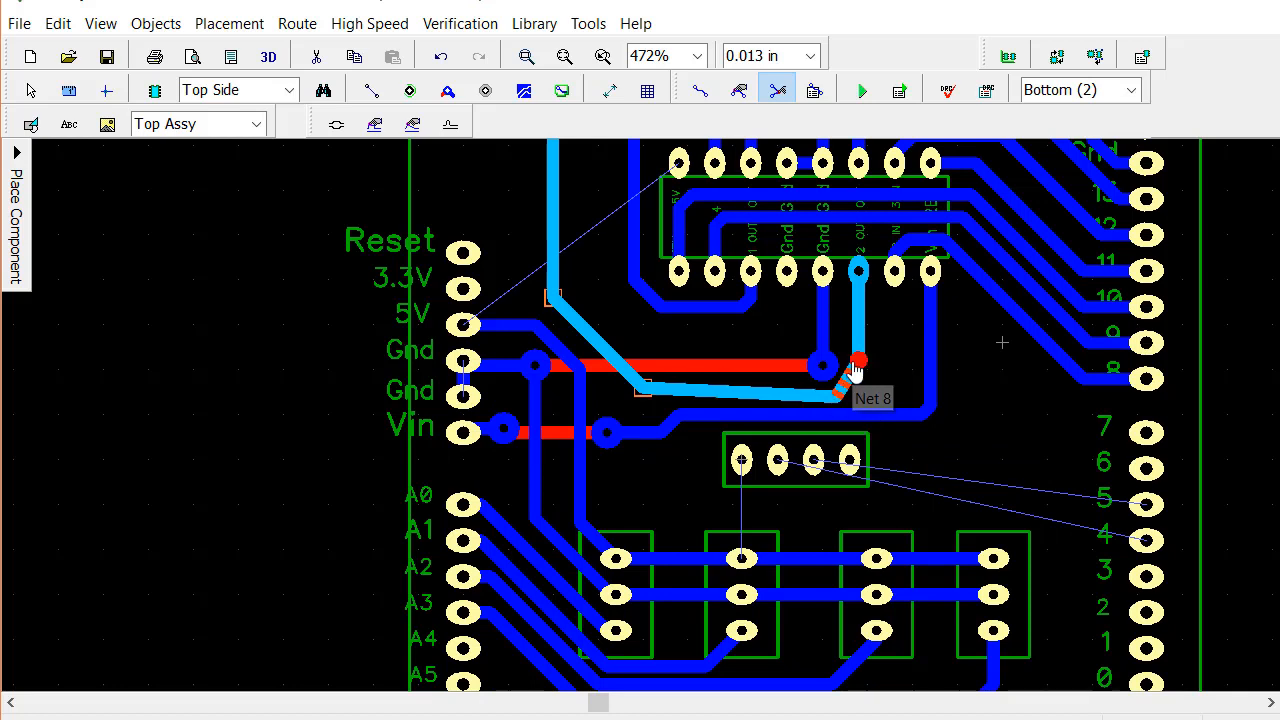
pyautogui.click(828, 418)
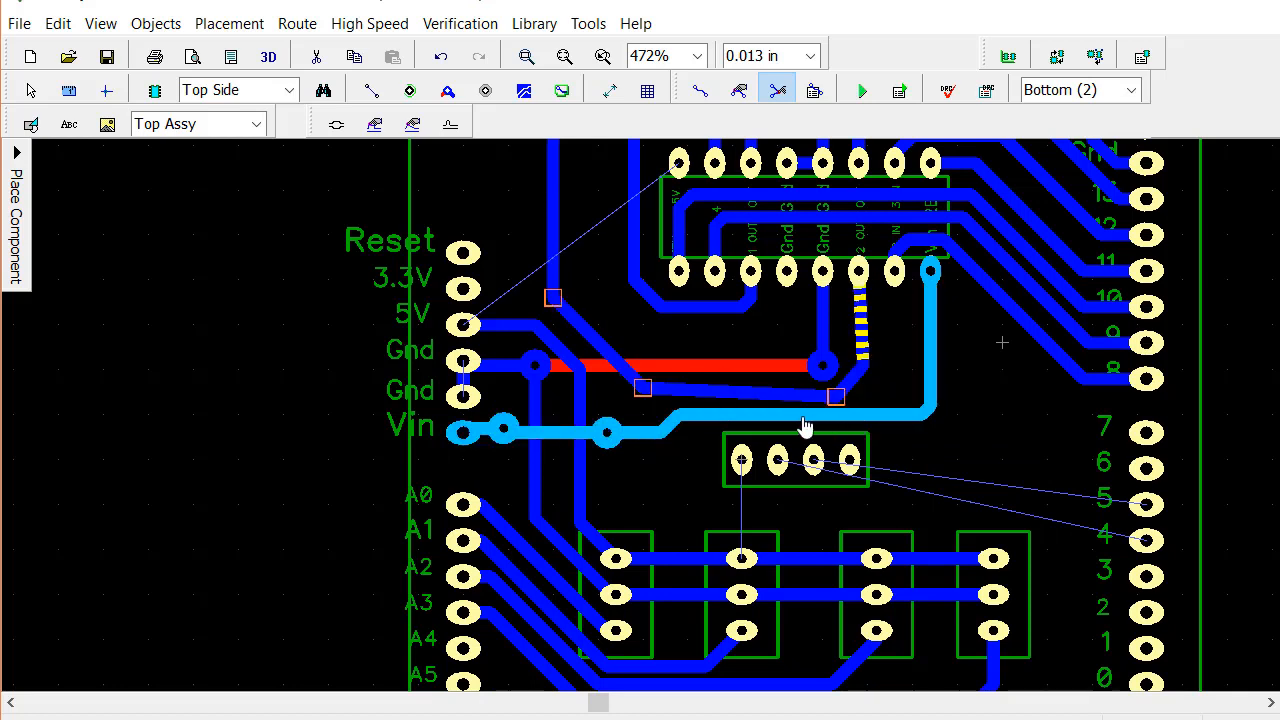
pyautogui.click(663, 391)
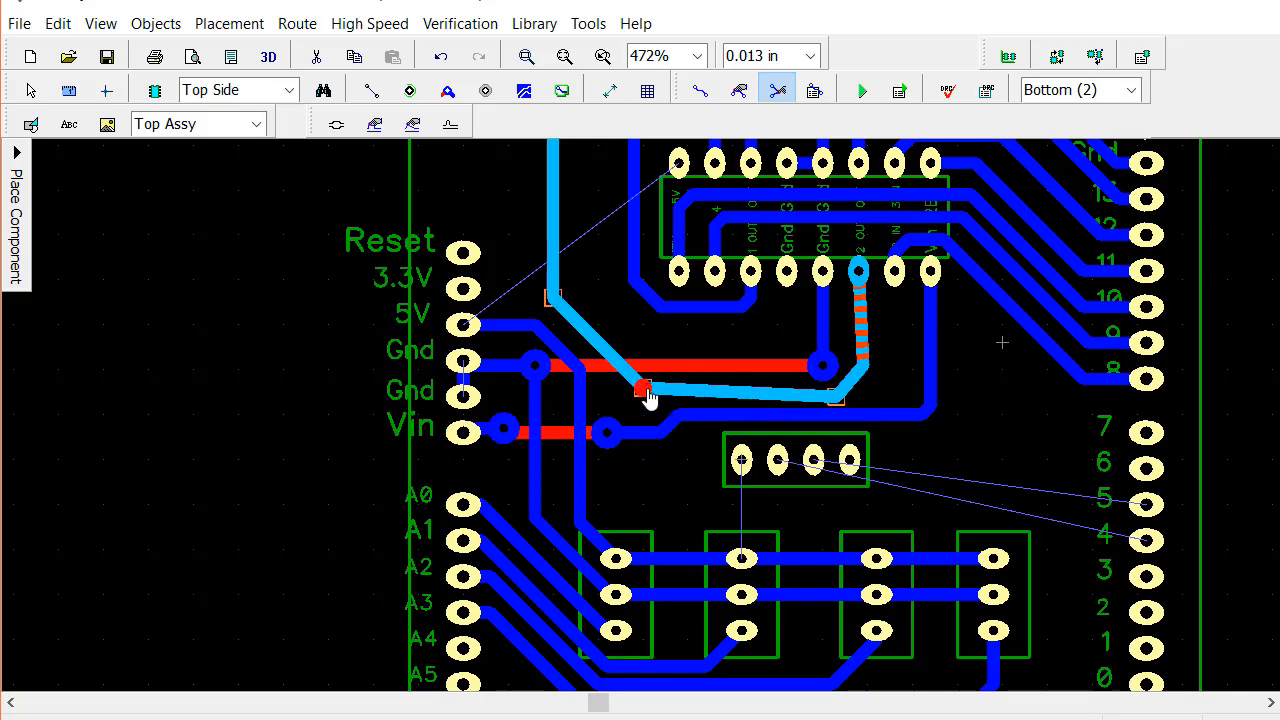
pyautogui.moveTo(648, 396); pyautogui.dragTo(653, 404)
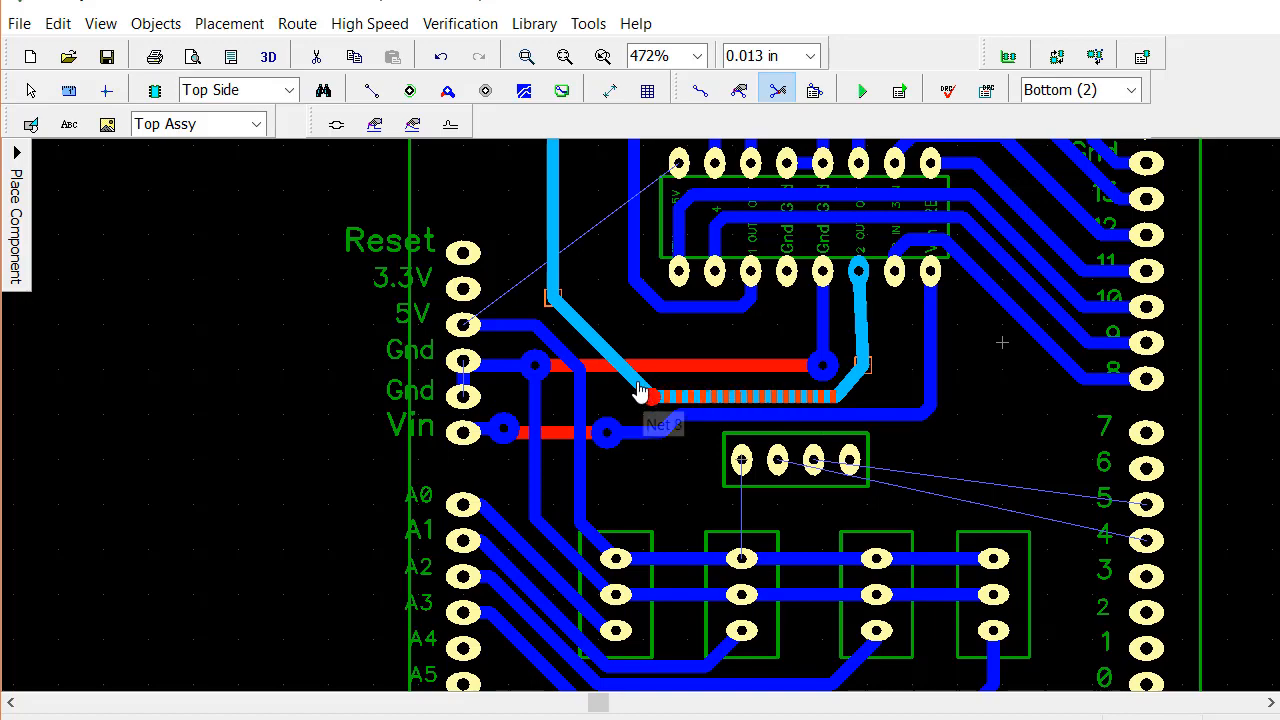
# Lower the Vin trace's long horizontal segment toward the four-pin header, widening the gap below the 2 OUT trace
pyautogui.scroll(2, 617, 336)
pyautogui.scroll(-4, 617, 336)
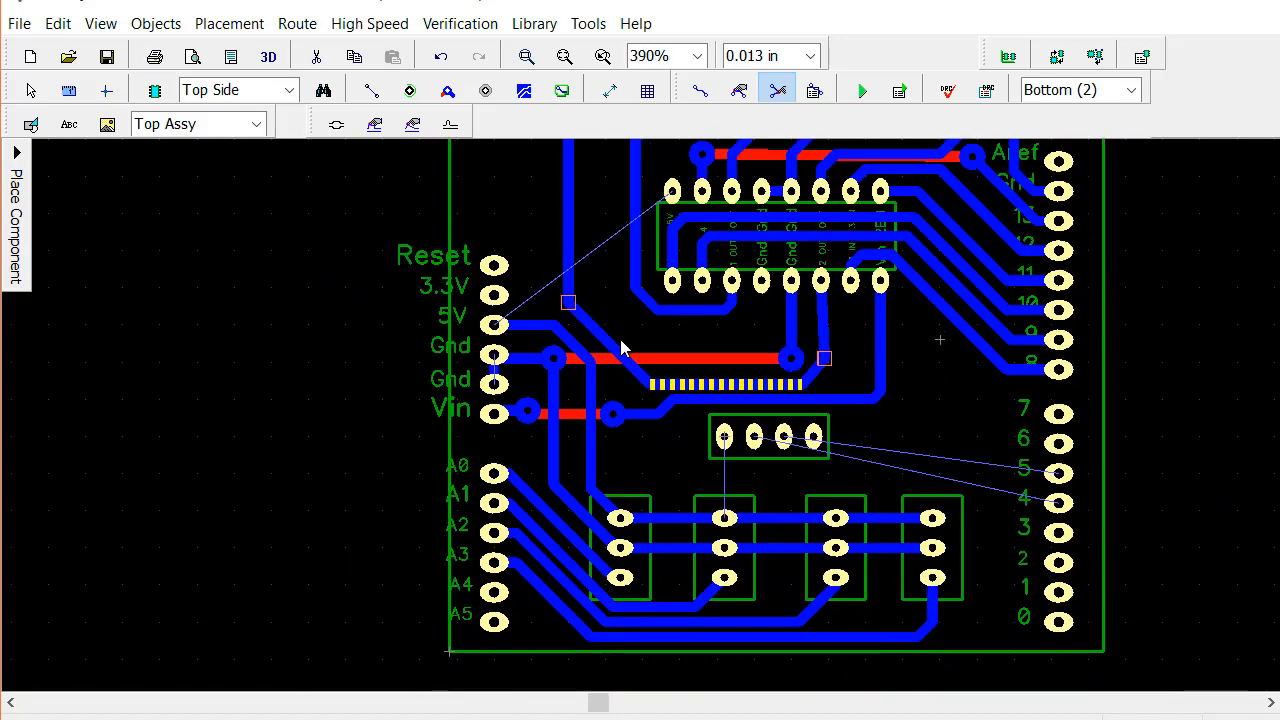
pyautogui.scroll(1, 640, 395)
pyautogui.scroll(2, 668, 412)
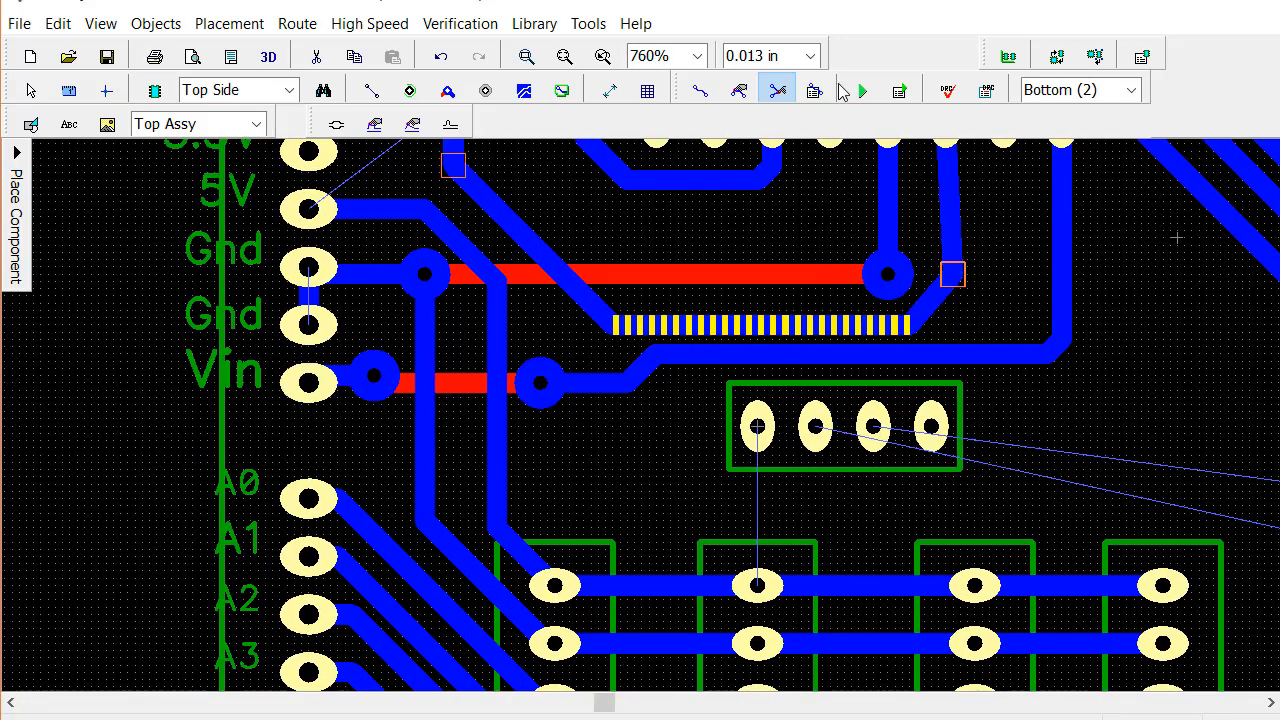
pyautogui.click(739, 90)
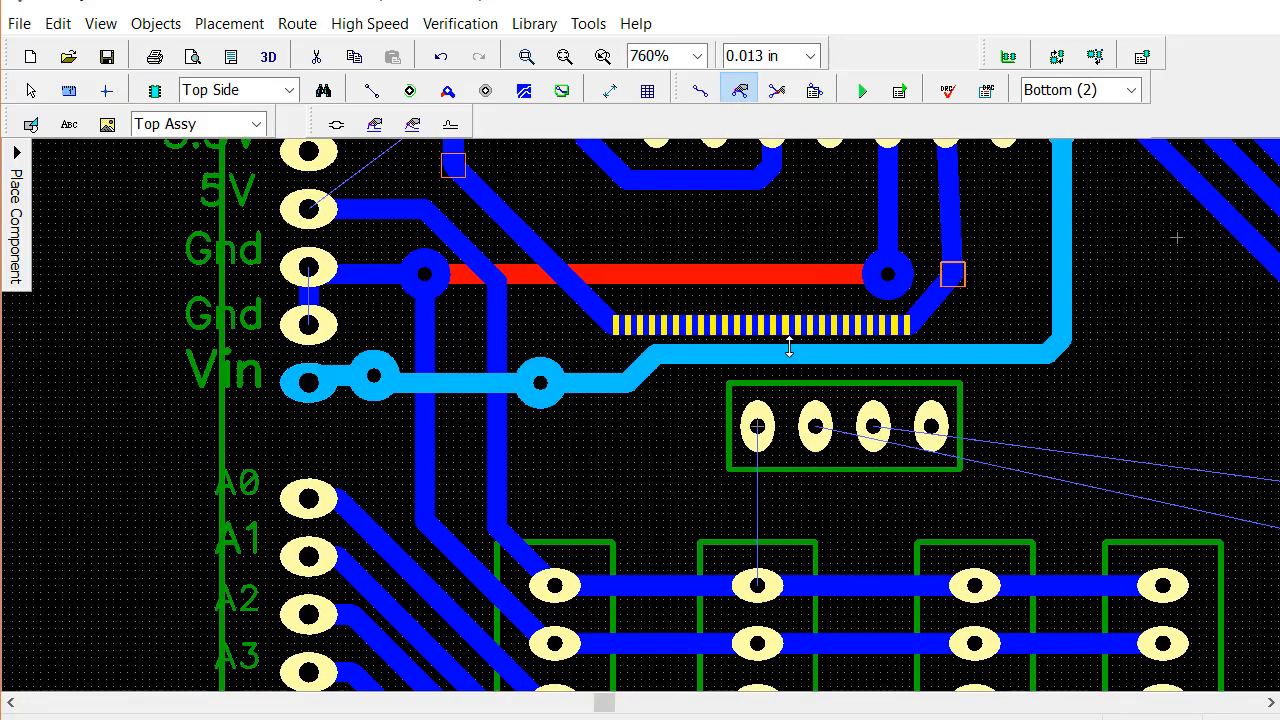
pyautogui.moveTo(789, 357); pyautogui.dragTo(789, 368)
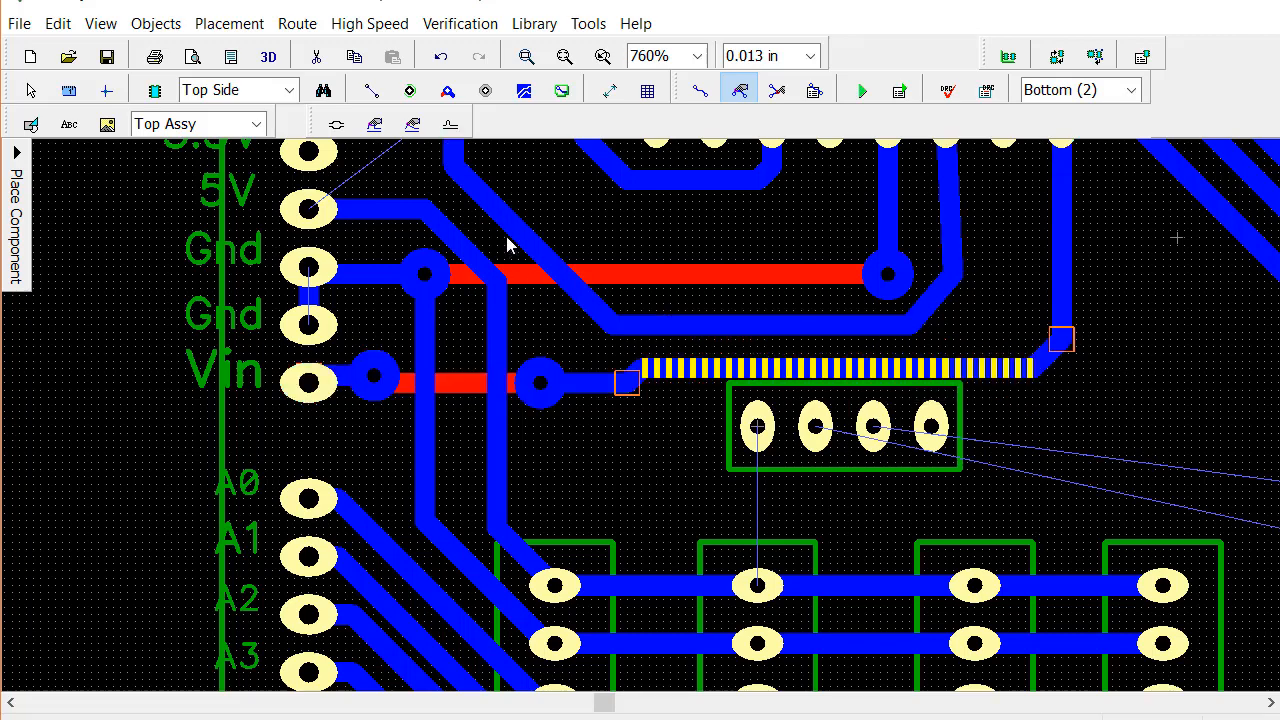
# Straighten the 2 OUT trace's vertical segment below its chip pad and adjust the bevel and horizontal segment between the ground jumper and Vin trace
pyautogui.scroll(1, 970, 300)
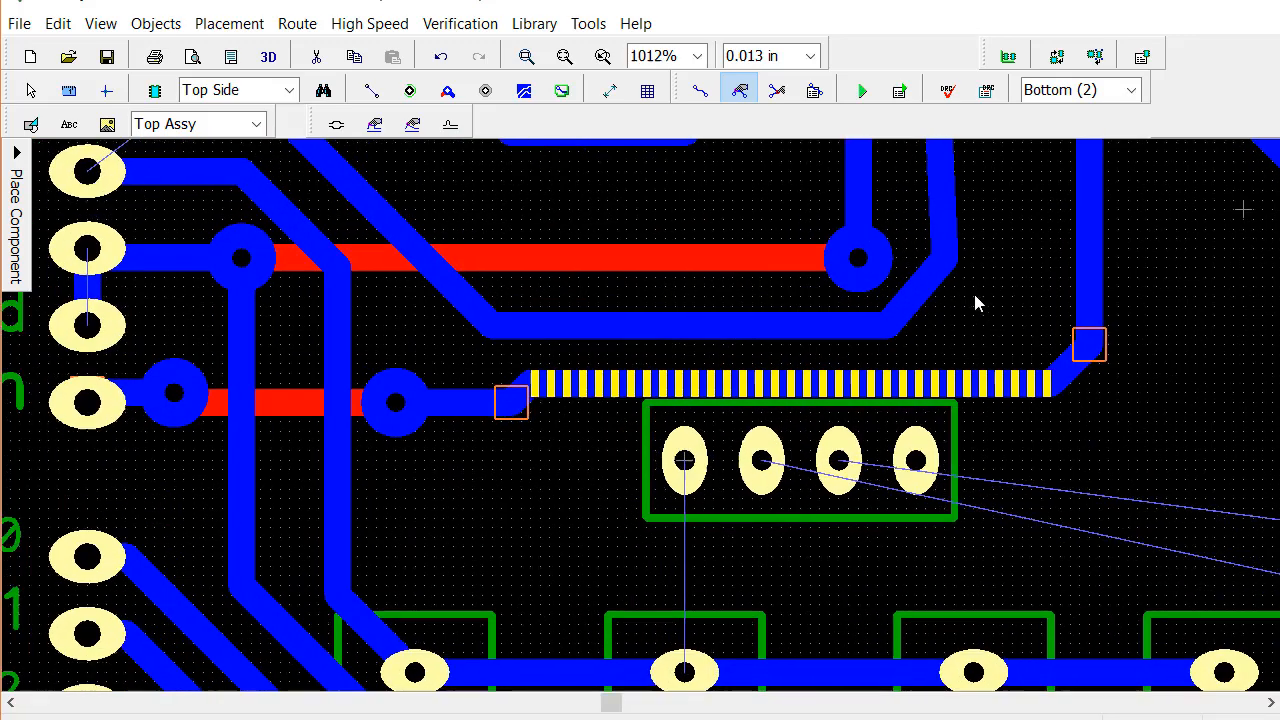
pyautogui.scroll(-1, 978, 310)
pyautogui.moveTo(1006, 270); pyautogui.dragTo(975, 379, button='middle')
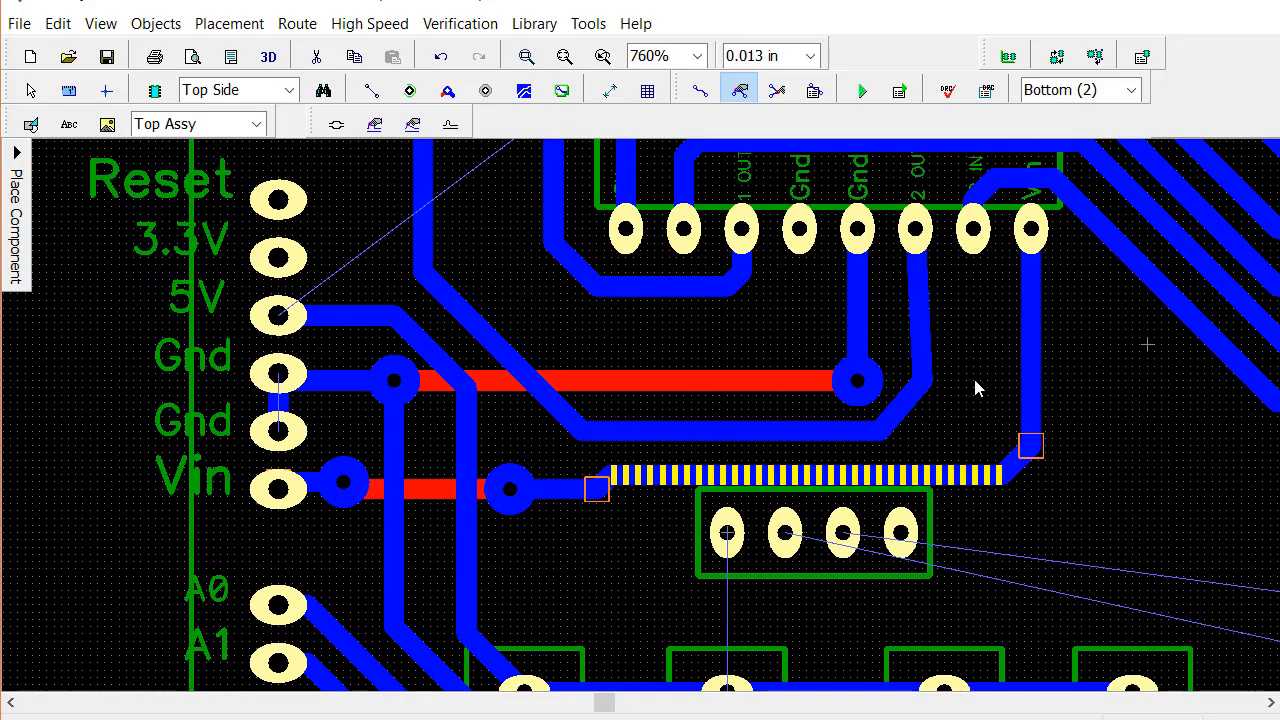
pyautogui.click(778, 91)
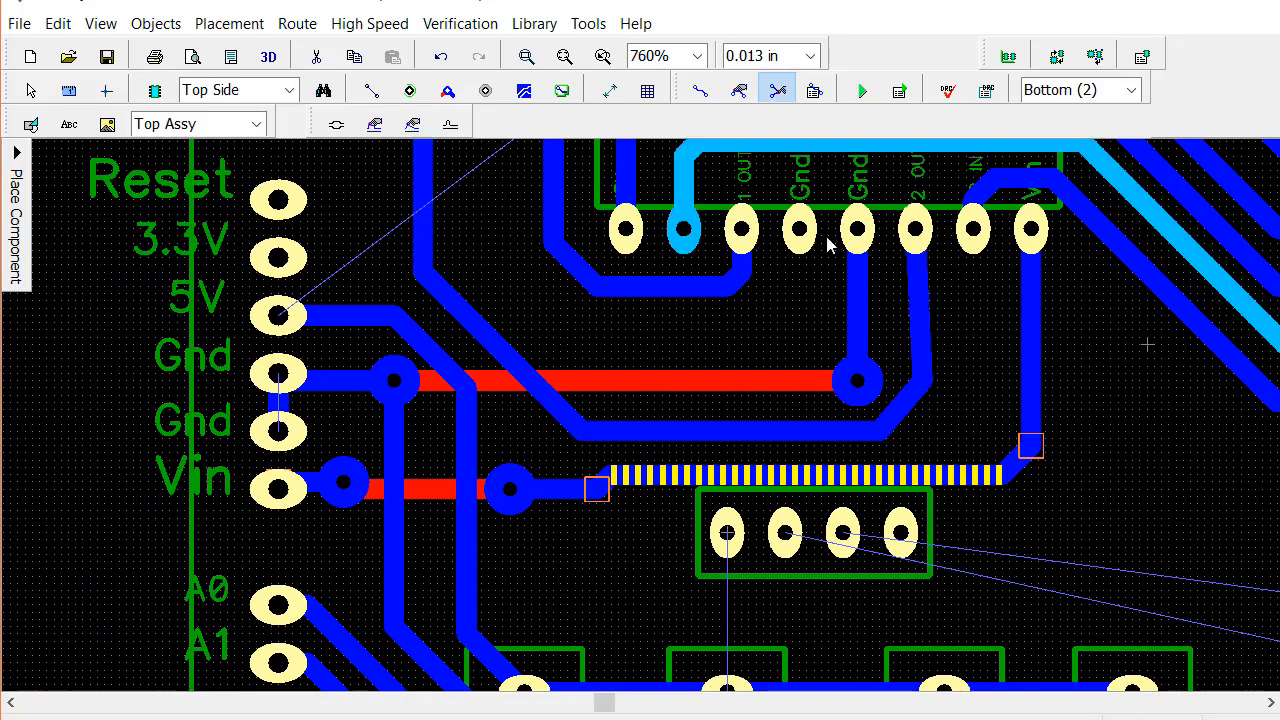
pyautogui.click(920, 386)
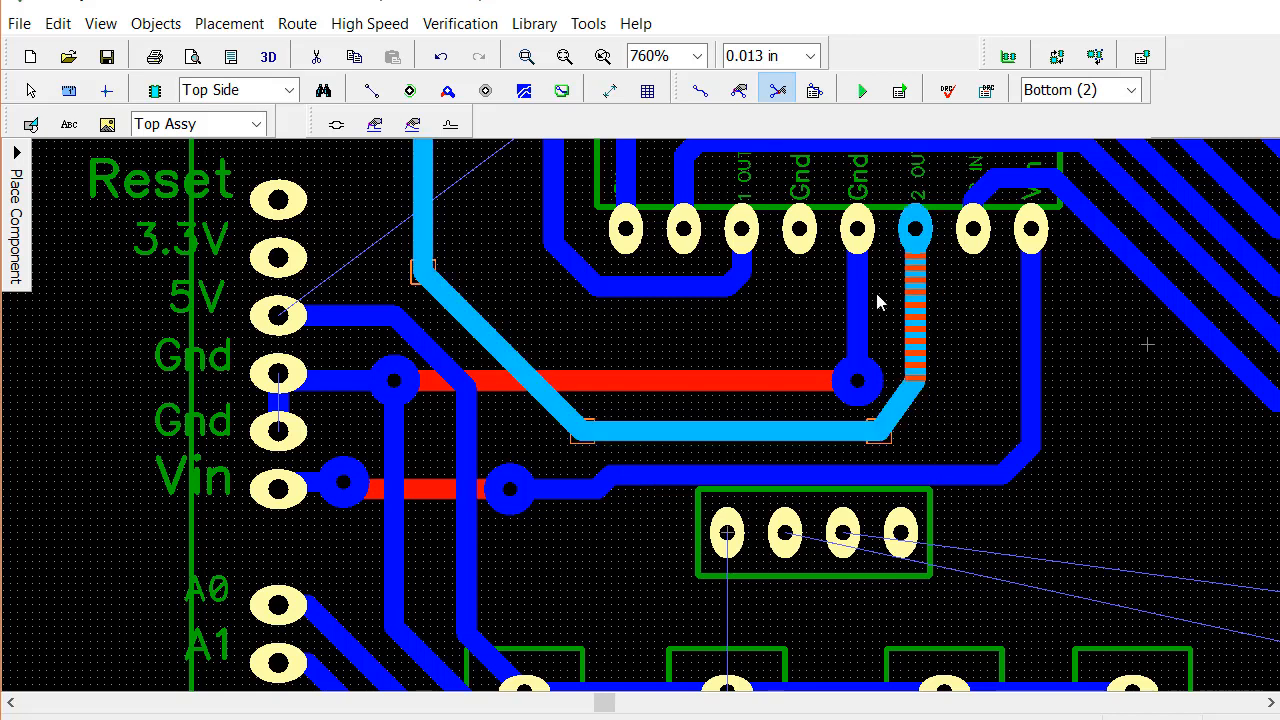
pyautogui.click(740, 91)
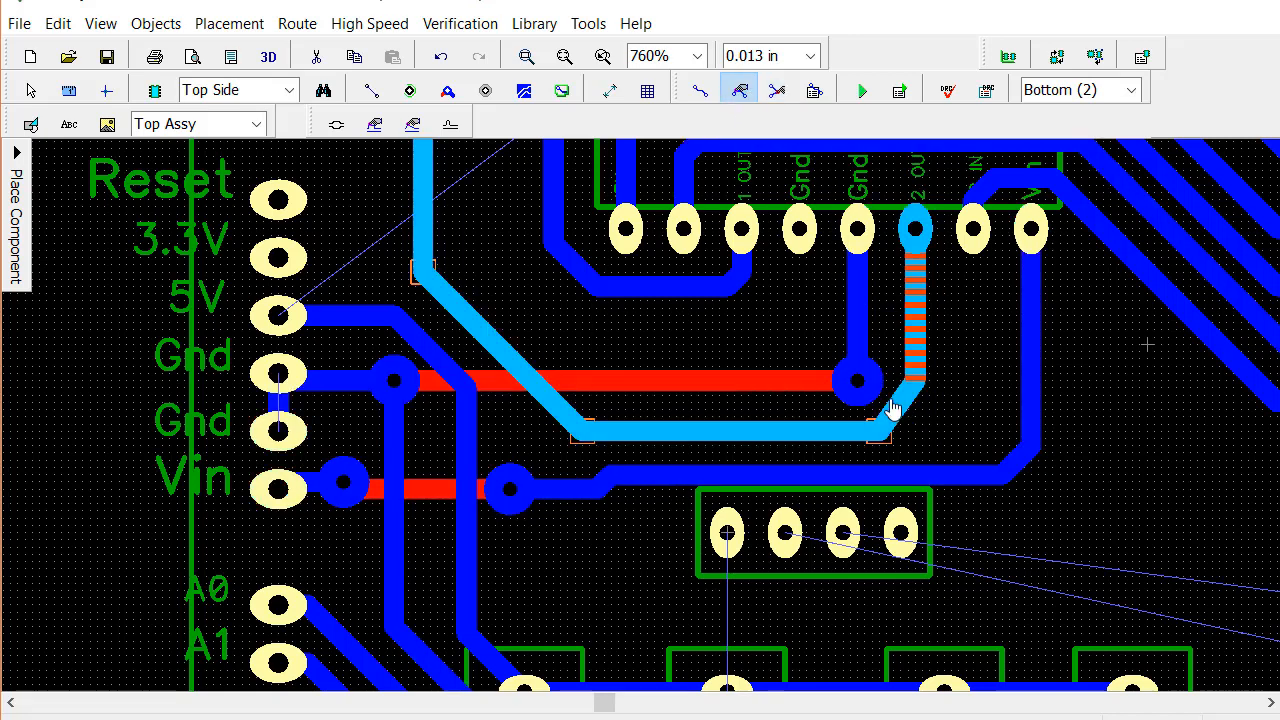
pyautogui.moveTo(893, 405)
pyautogui.mouseDown()
pyautogui.moveTo(903, 420)
pyautogui.moveTo(887, 421)
pyautogui.mouseUp()
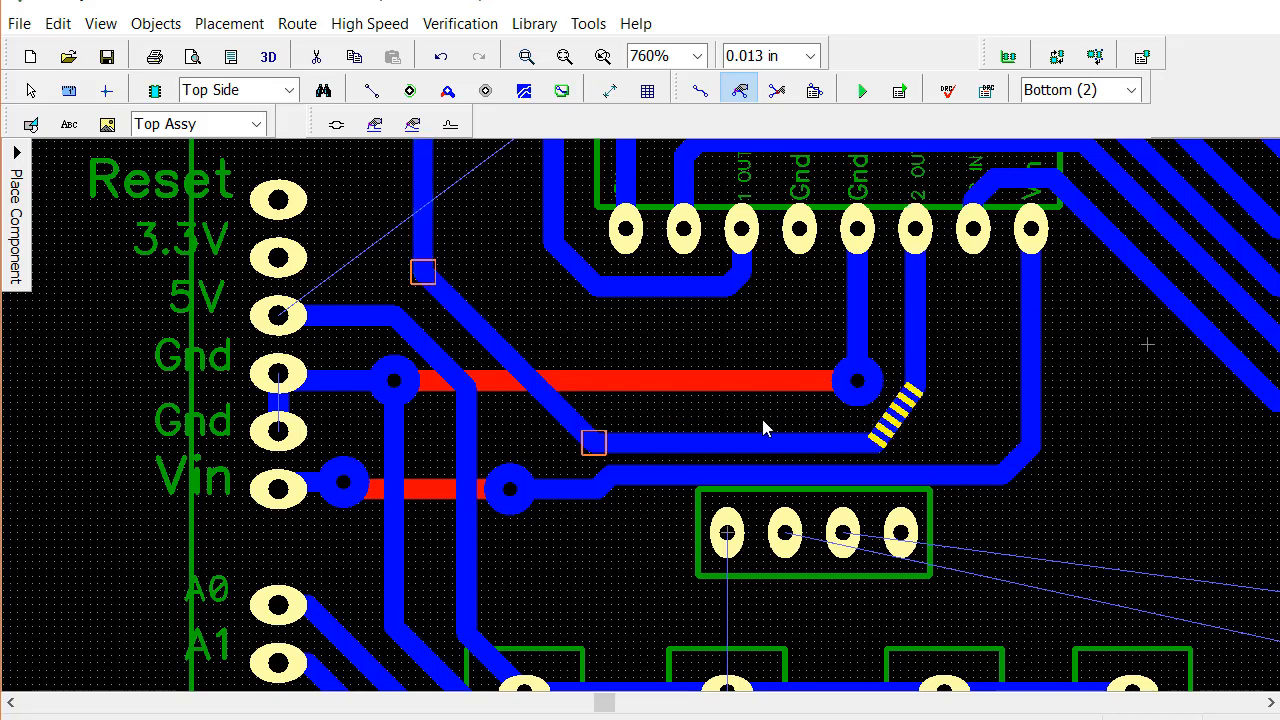
pyautogui.click(668, 420)
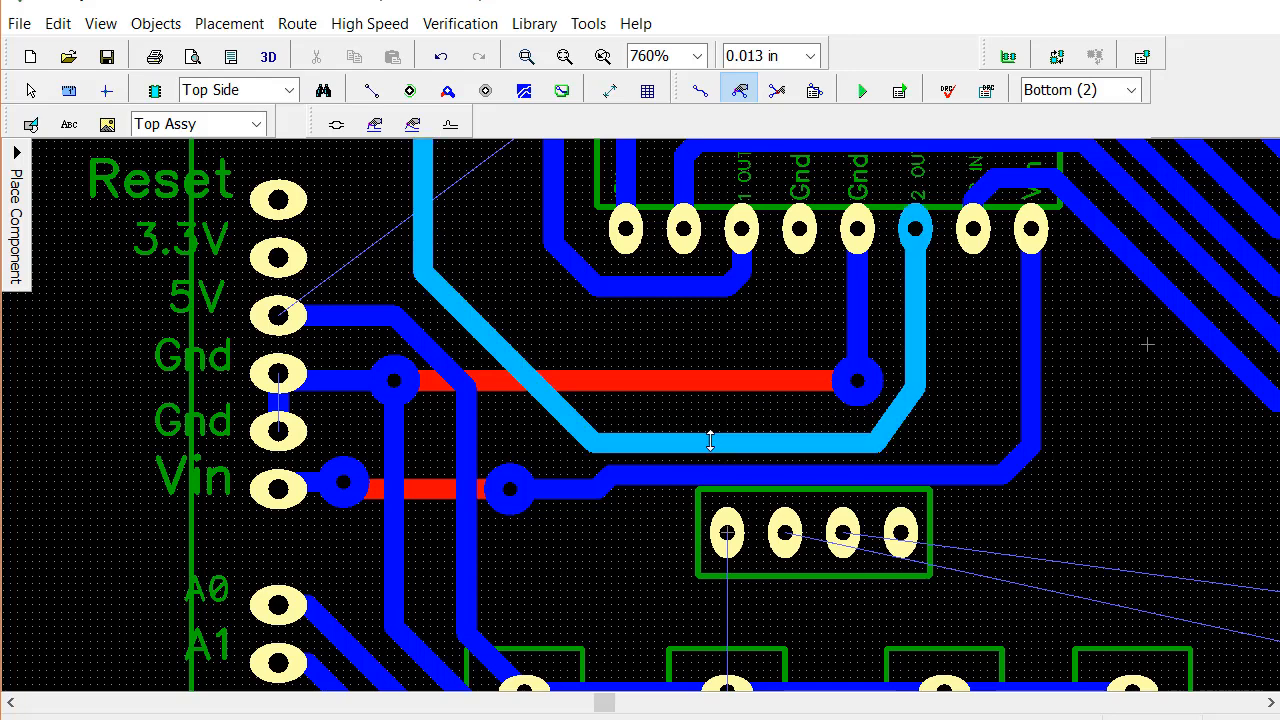
pyautogui.moveTo(708, 437); pyautogui.dragTo(726, 431)
pyautogui.click(554, 325)
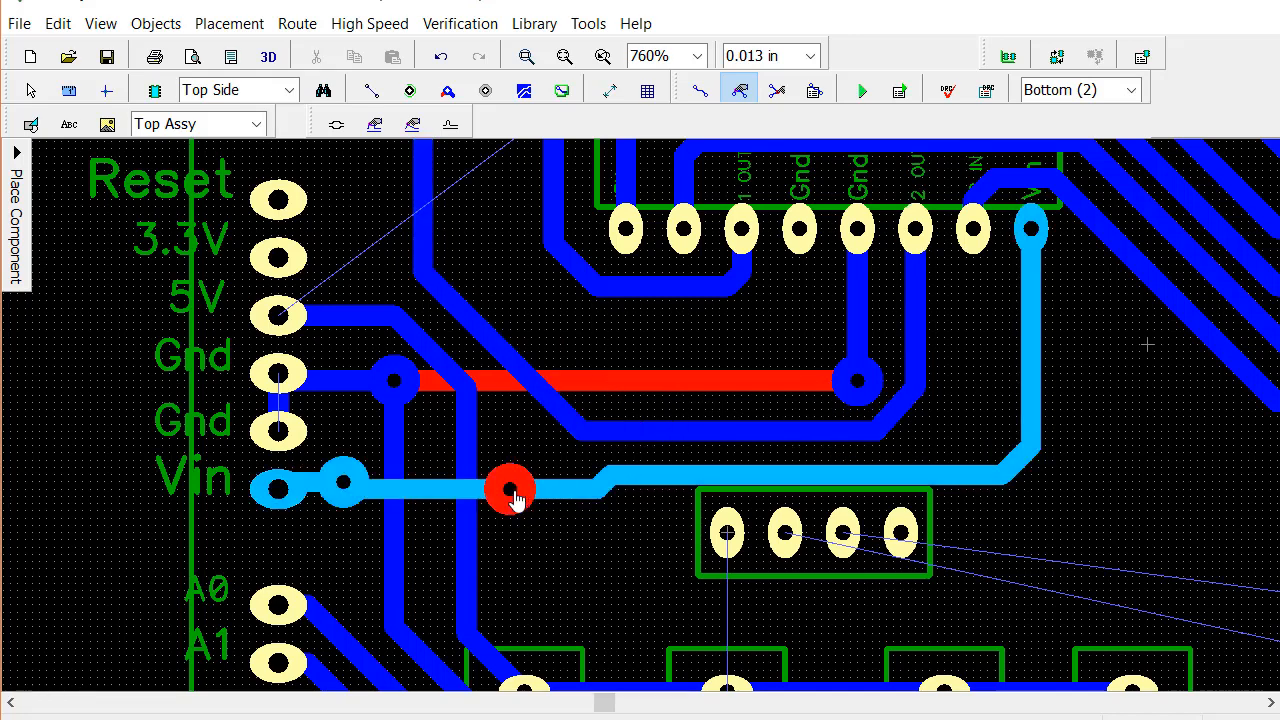
# Move the Vin jumper's right via farther from the 5V trace and raise the Vin trace's horizontal segment slightly off the four-pin header
pyautogui.moveTo(512, 497); pyautogui.dragTo(548, 497)
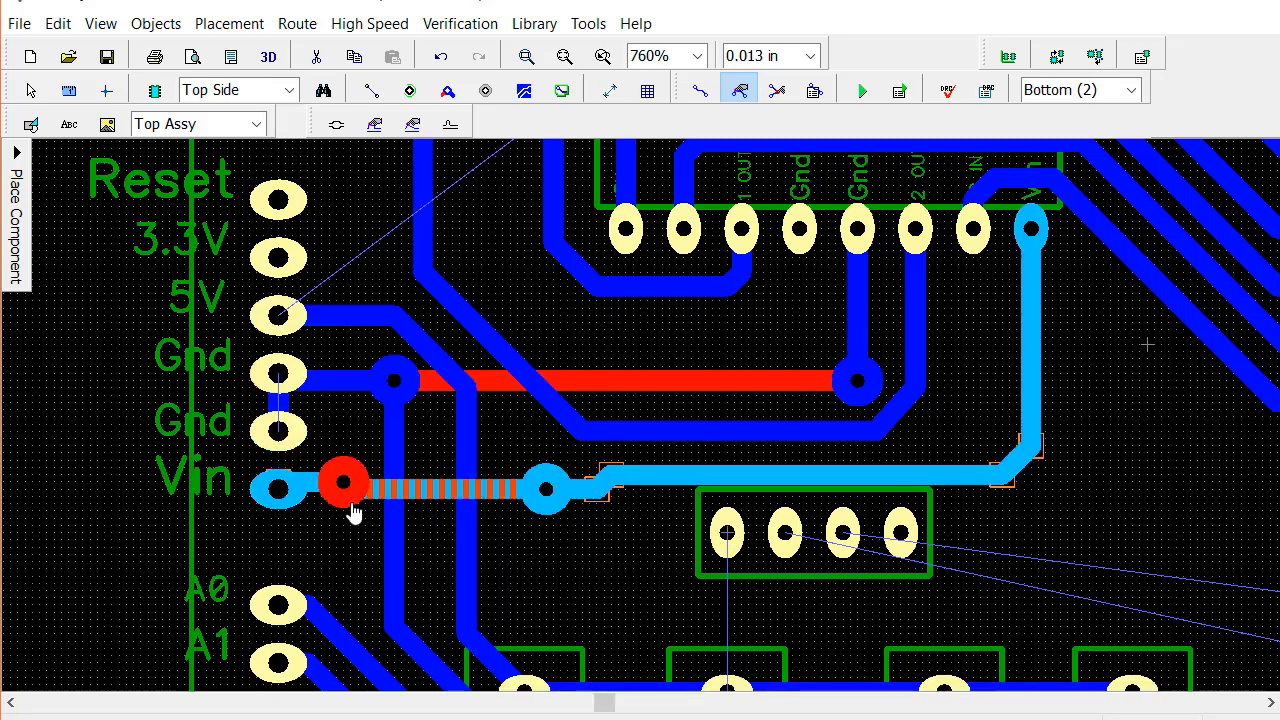
pyautogui.click(548, 537)
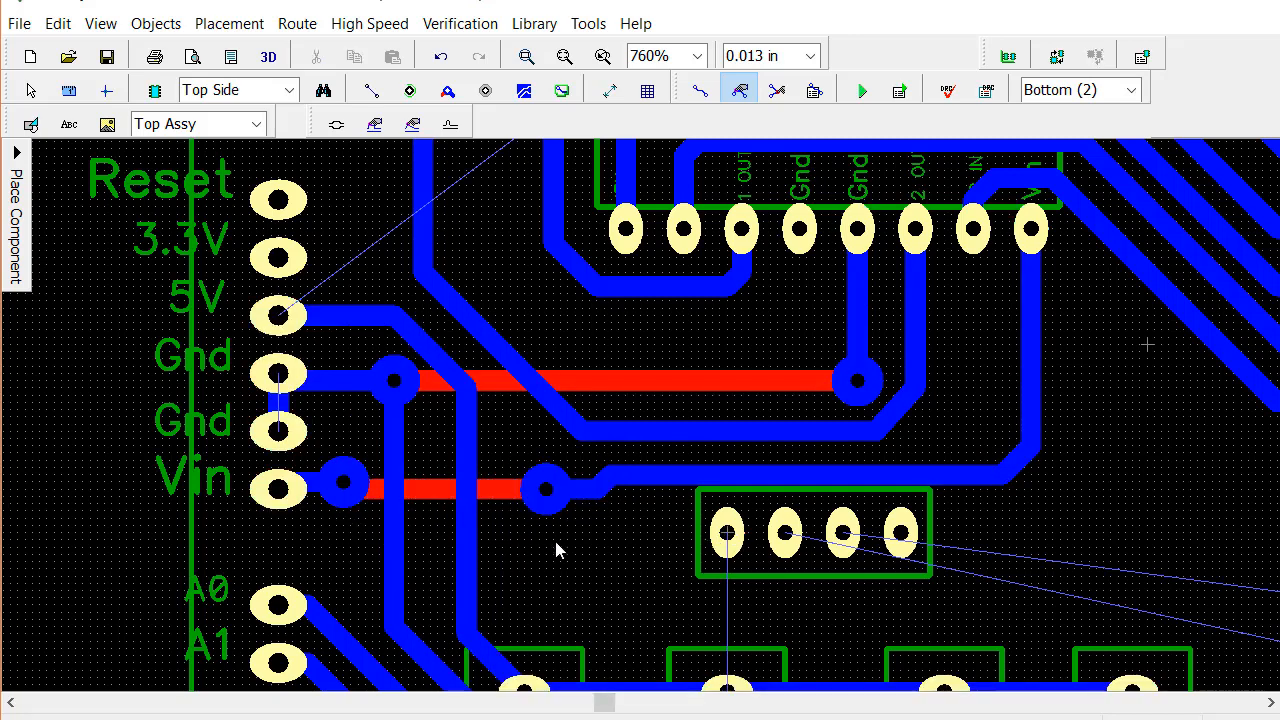
pyautogui.click(827, 466)
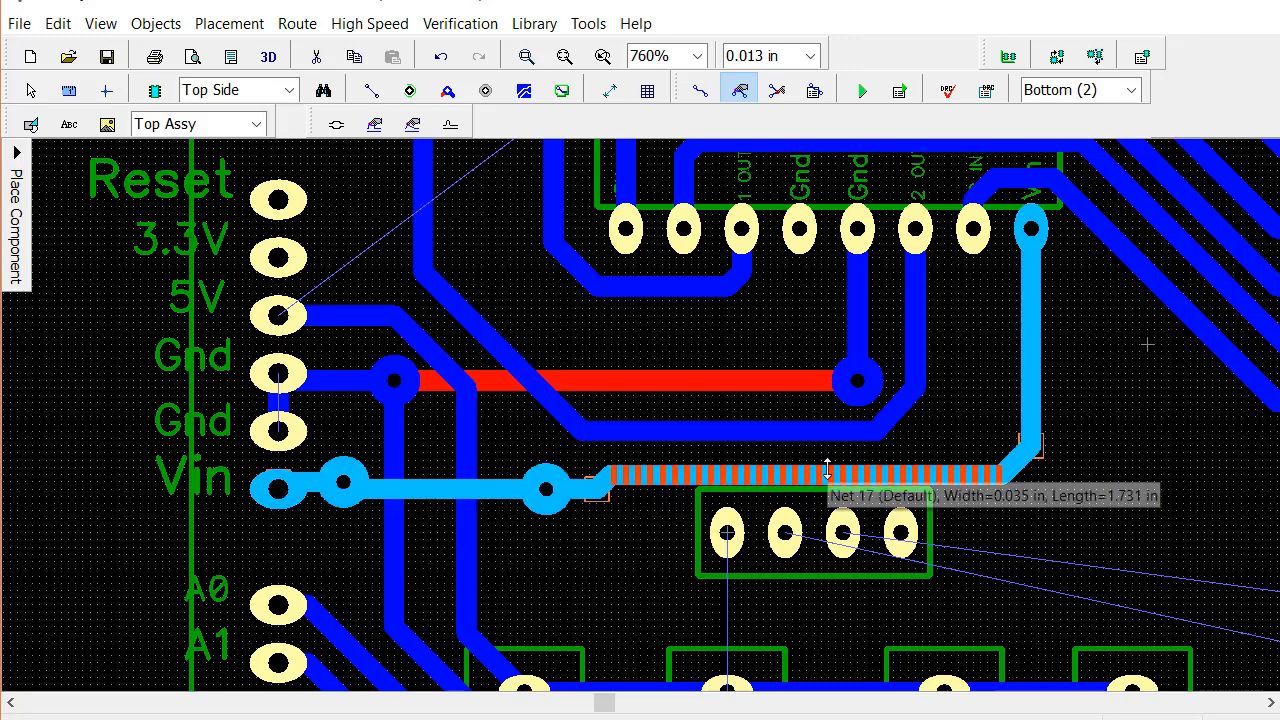
pyautogui.click(1068, 570)
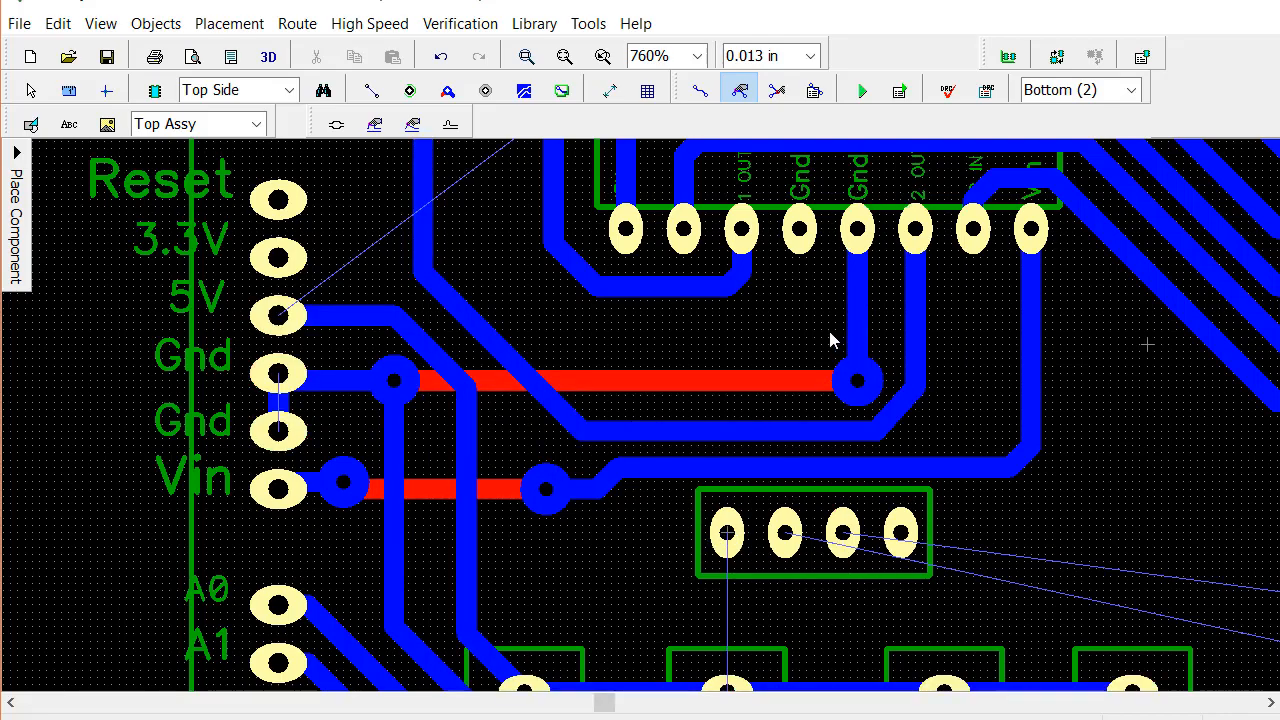
# Route a bottom-layer trace from the chip's upper 5V pad over and around the left two-pin connector to the Arduino's 5V trace
pyautogui.moveTo(830, 340); pyautogui.dragTo(900, 683, button='right')
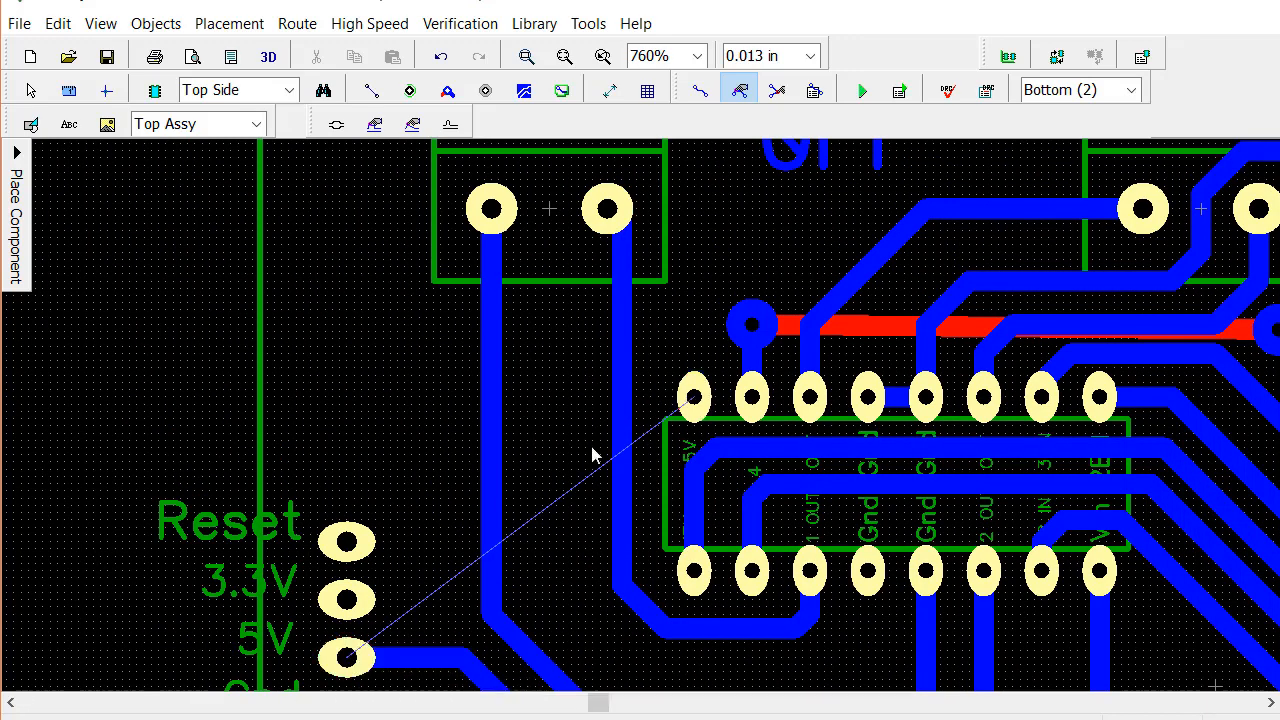
pyautogui.click(698, 91)
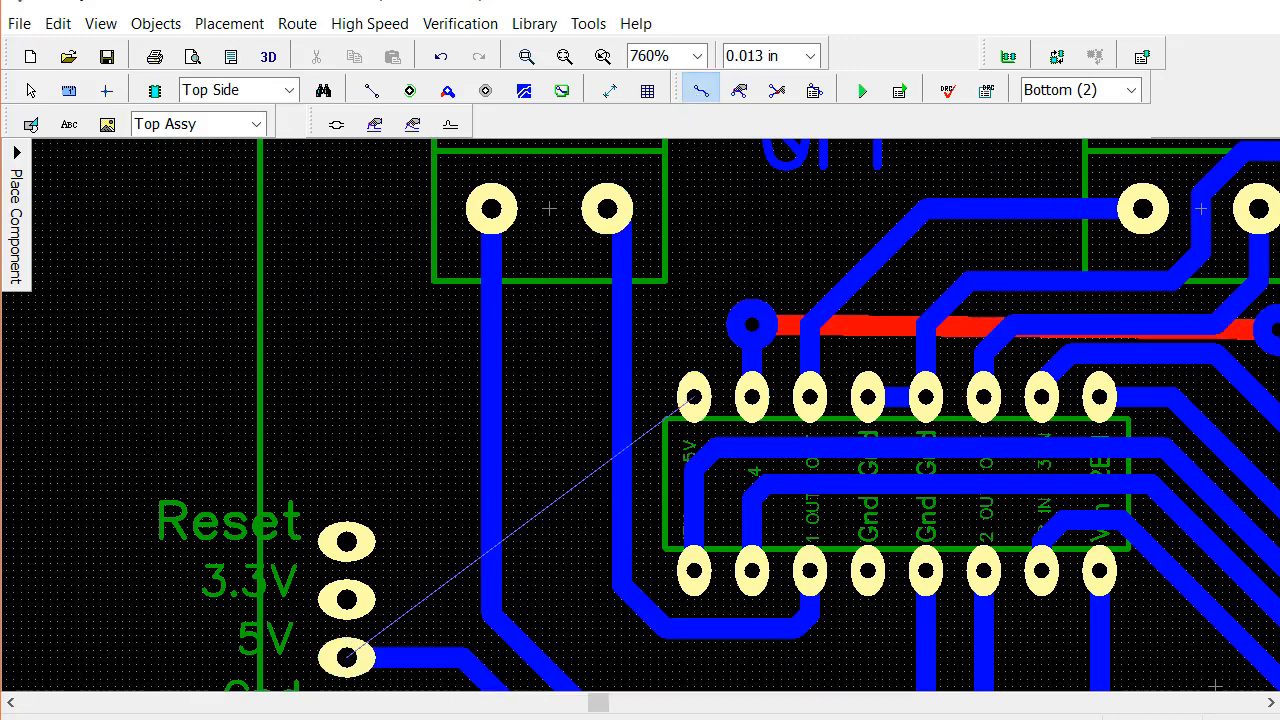
pyautogui.click(693, 397)
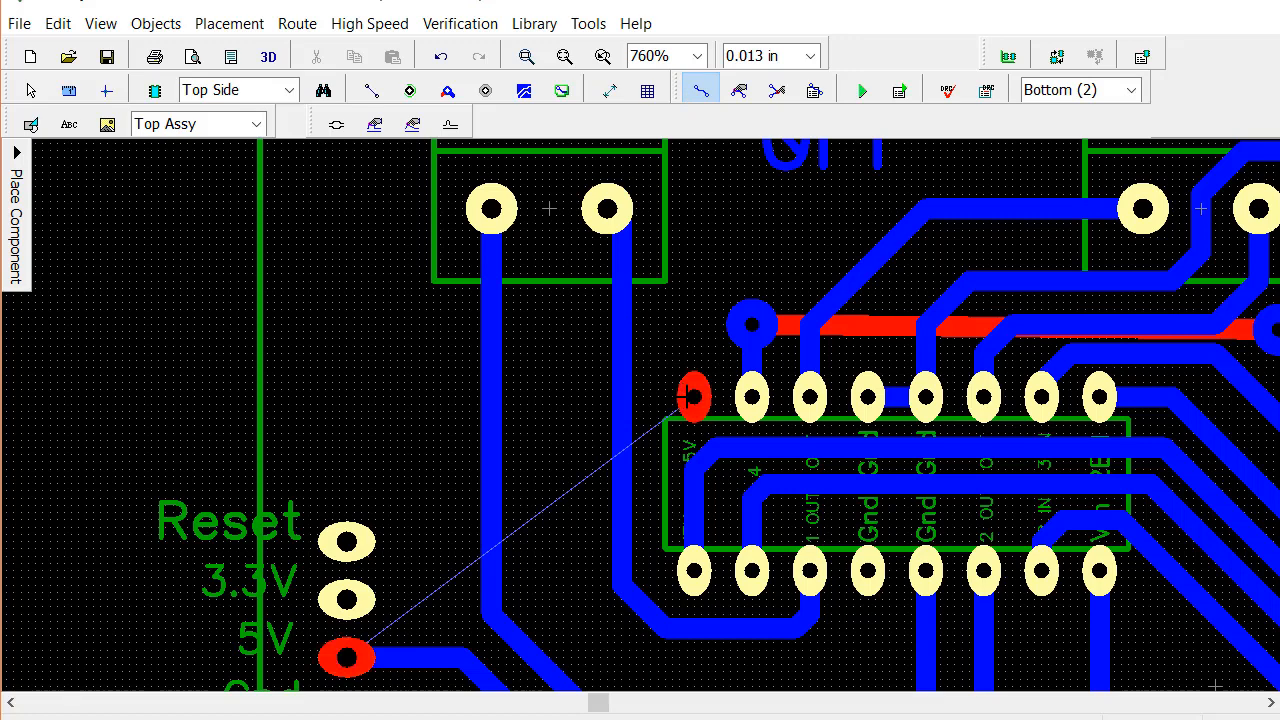
pyautogui.click(694, 198)
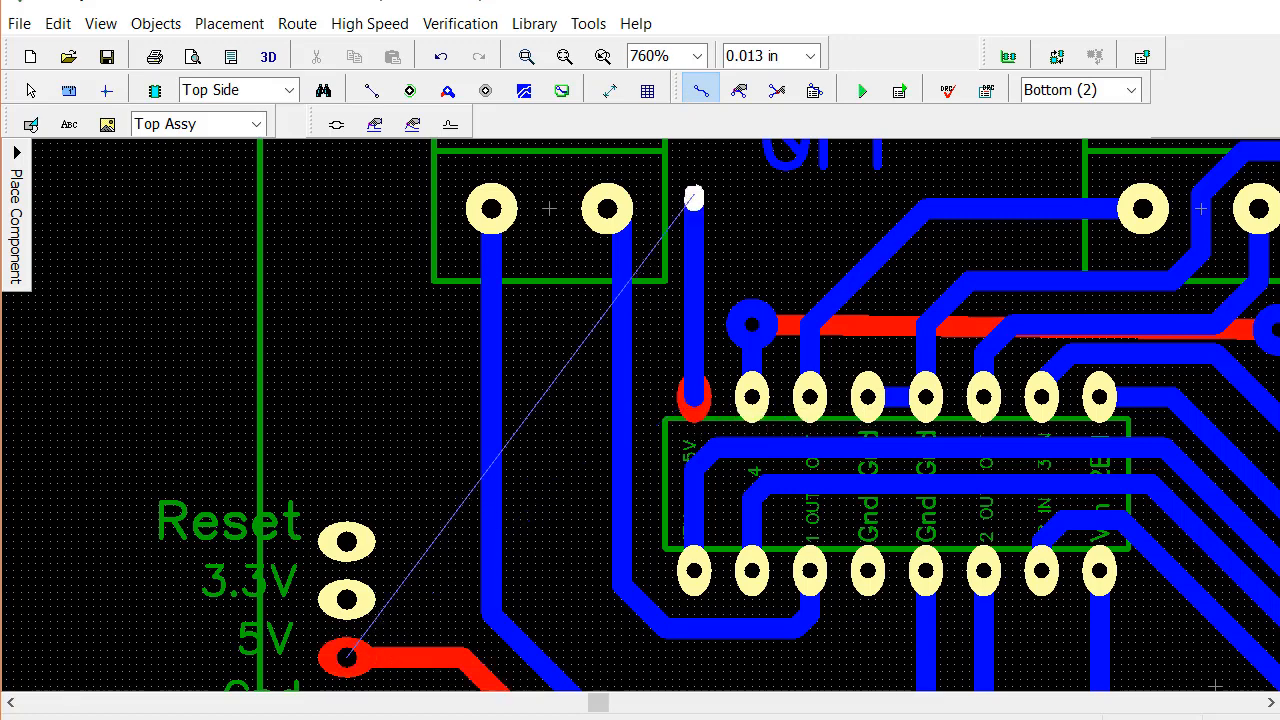
pyautogui.click(646, 150)
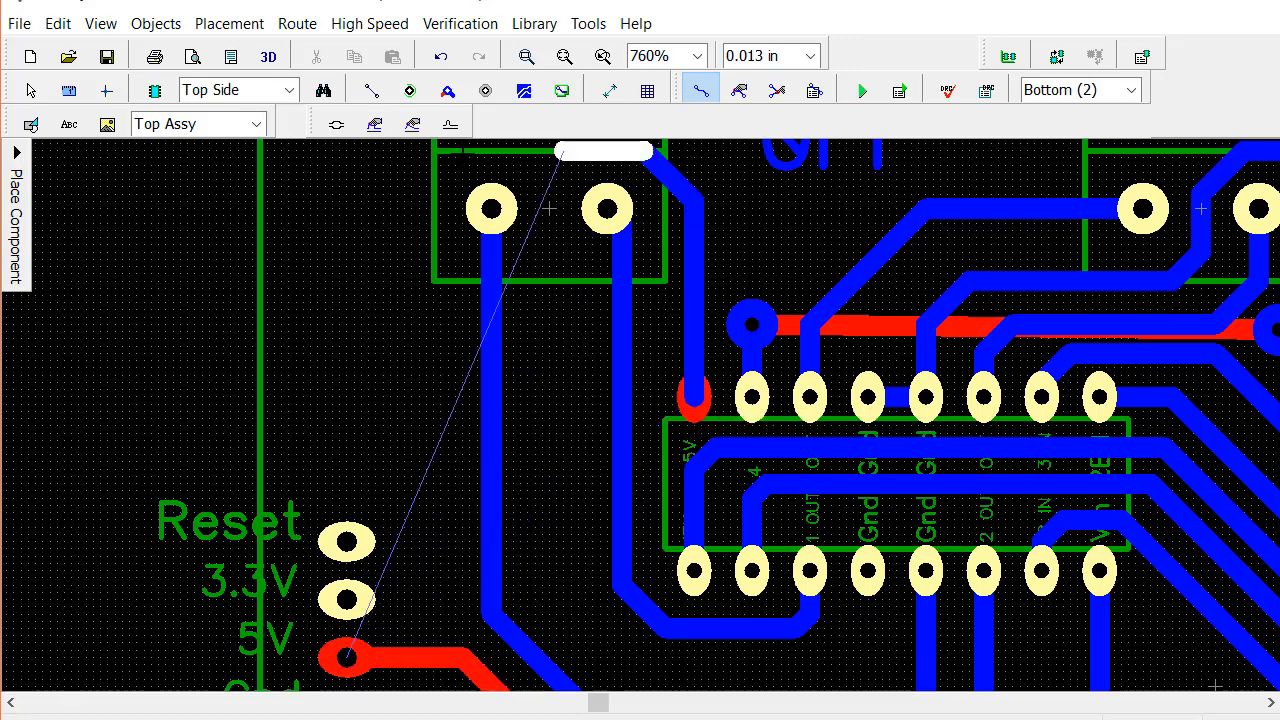
pyautogui.click(433, 153)
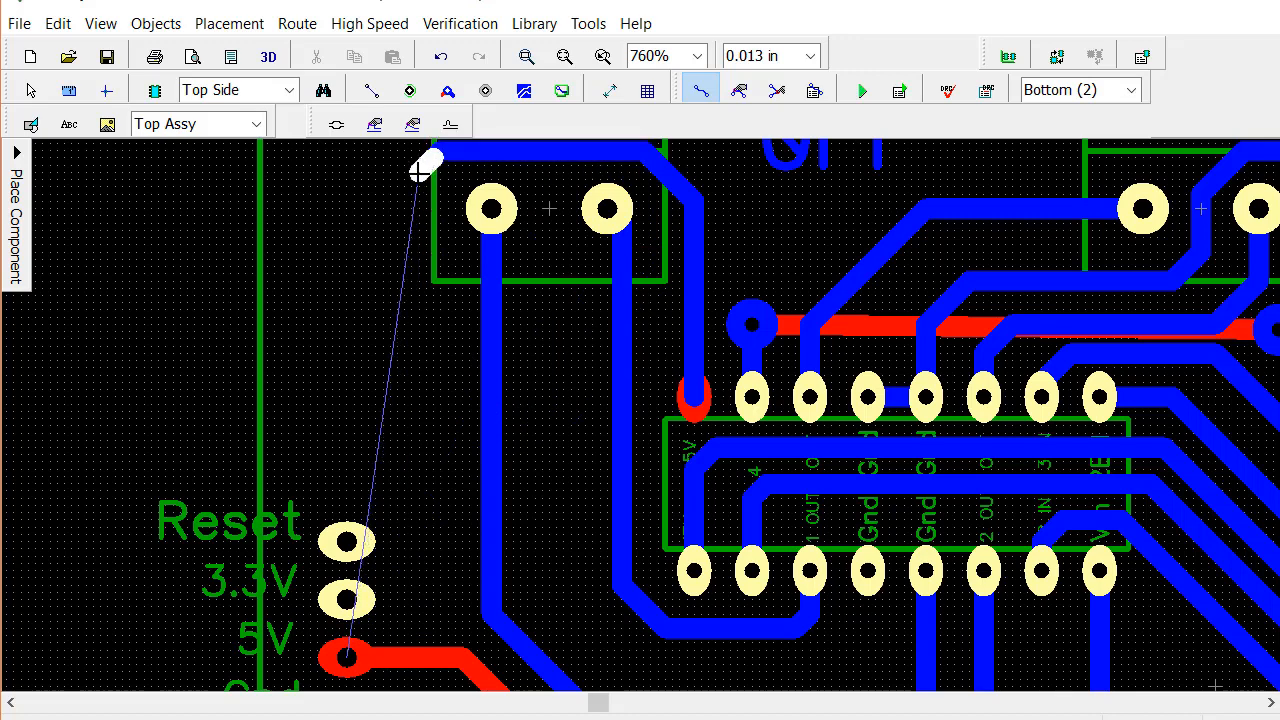
pyautogui.click(414, 172)
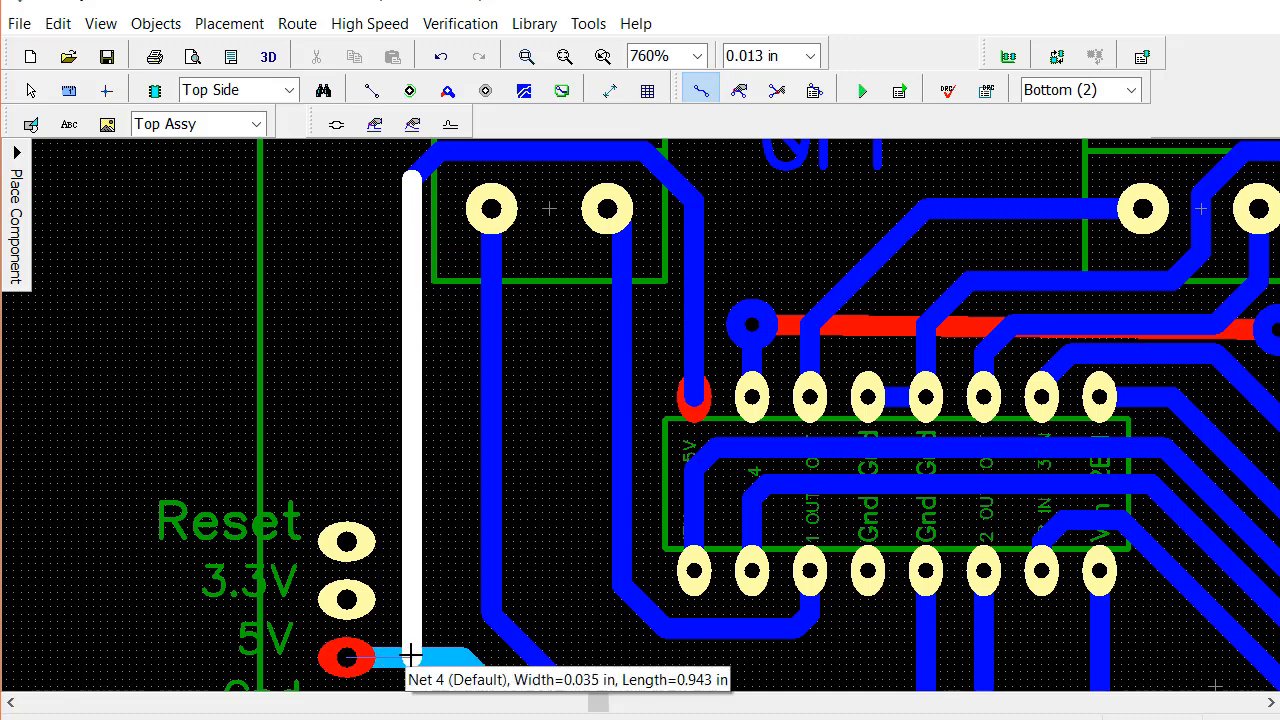
pyautogui.click(411, 656)
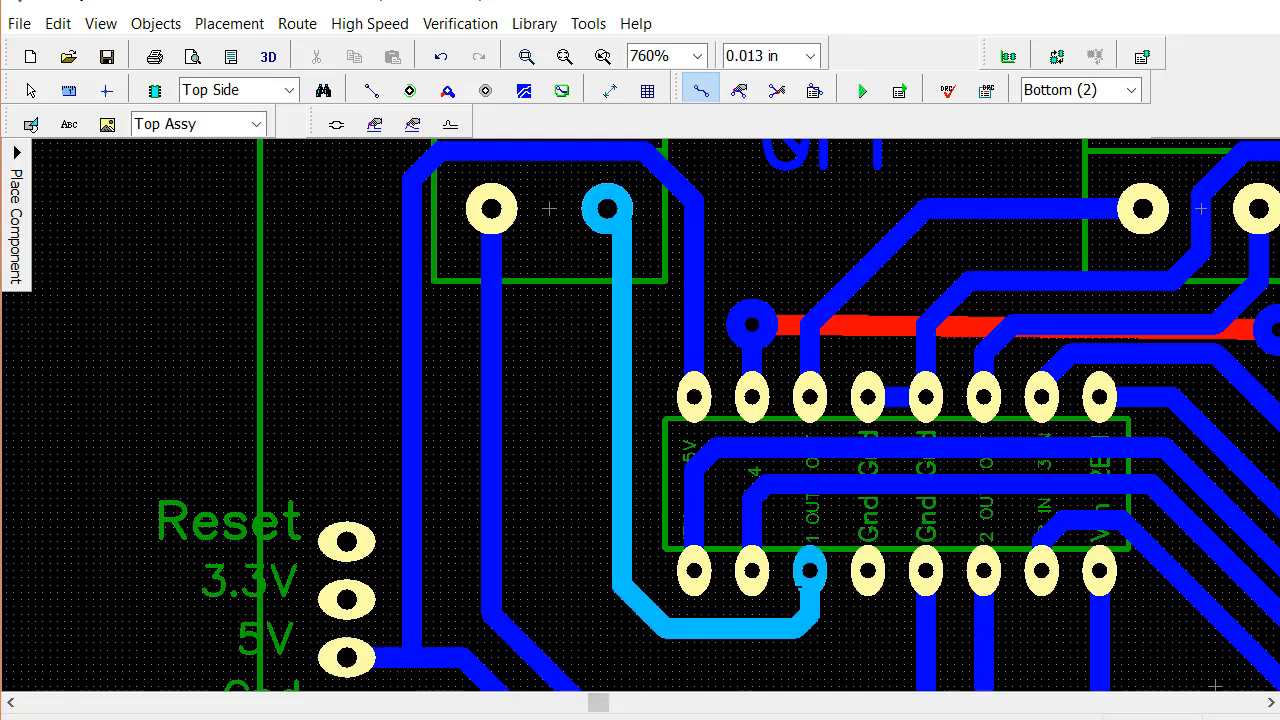
# Route a straight bottom-layer trace from the four-pin header's first pad to the top pad of the second three-pin header
pyautogui.scroll(-3, 872, 520)
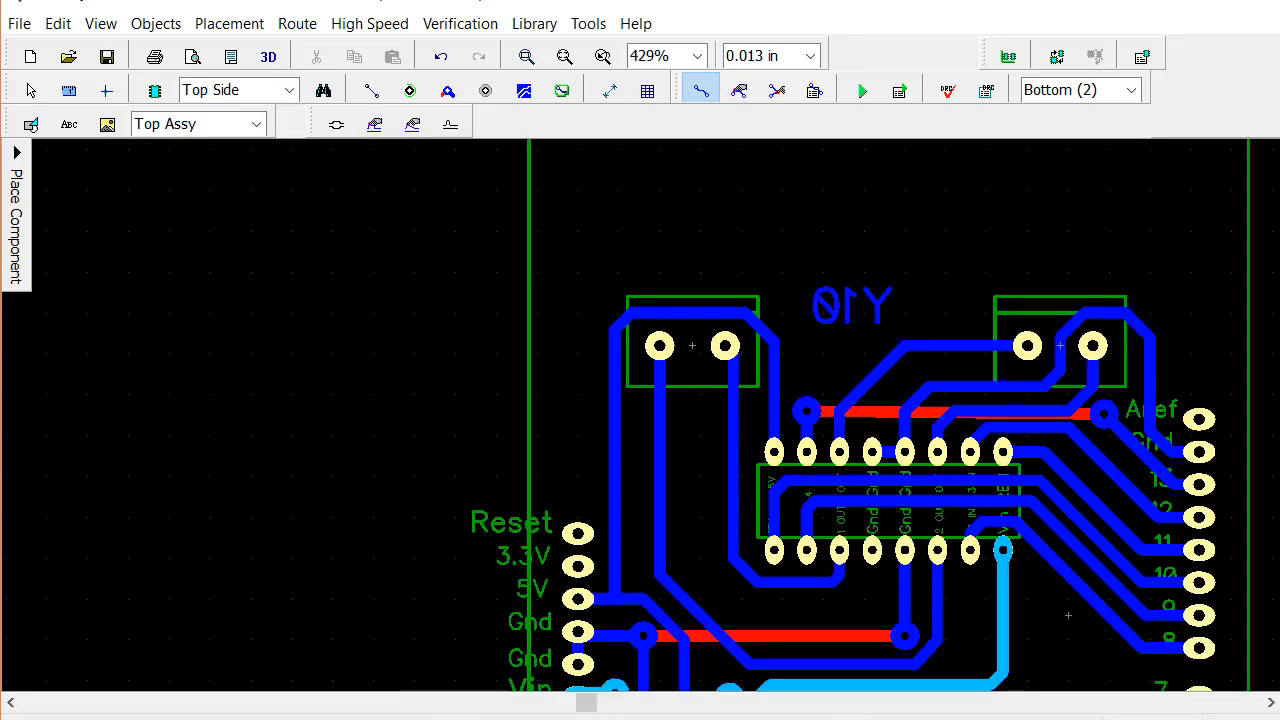
pyautogui.scroll(-1, 1068, 615)
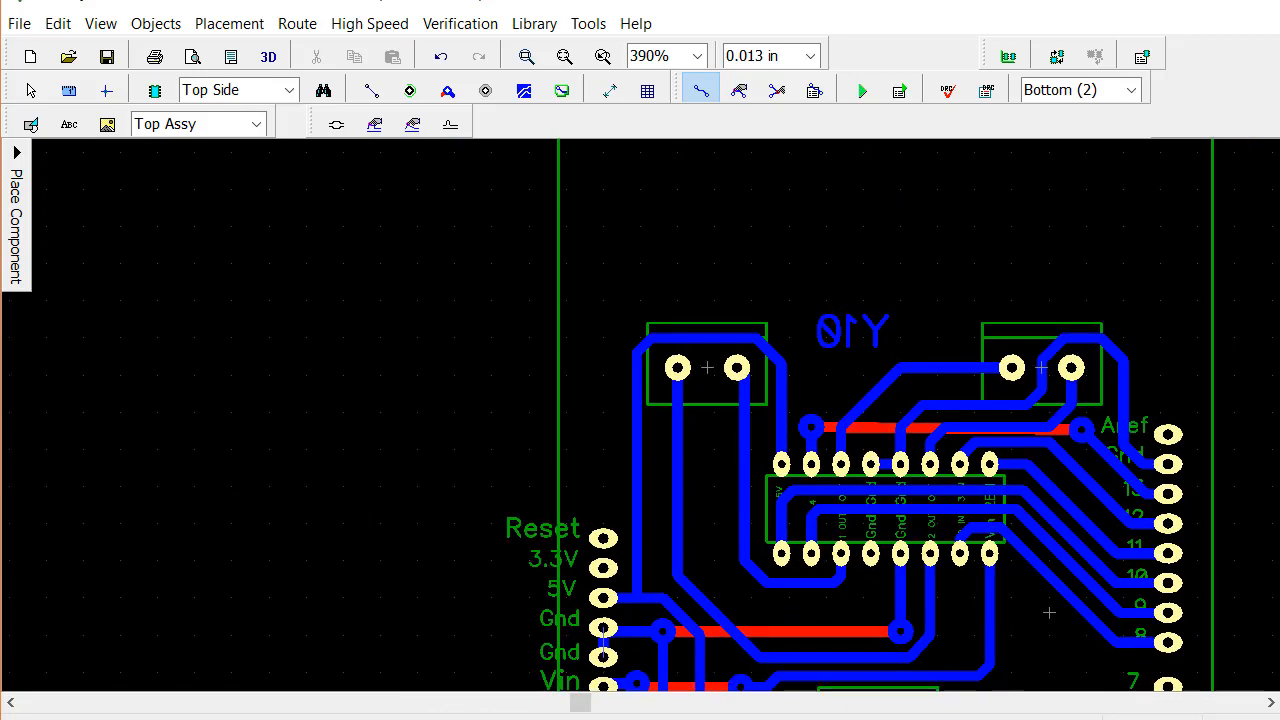
pyautogui.moveTo(585, 703); pyautogui.dragTo(640, 705)
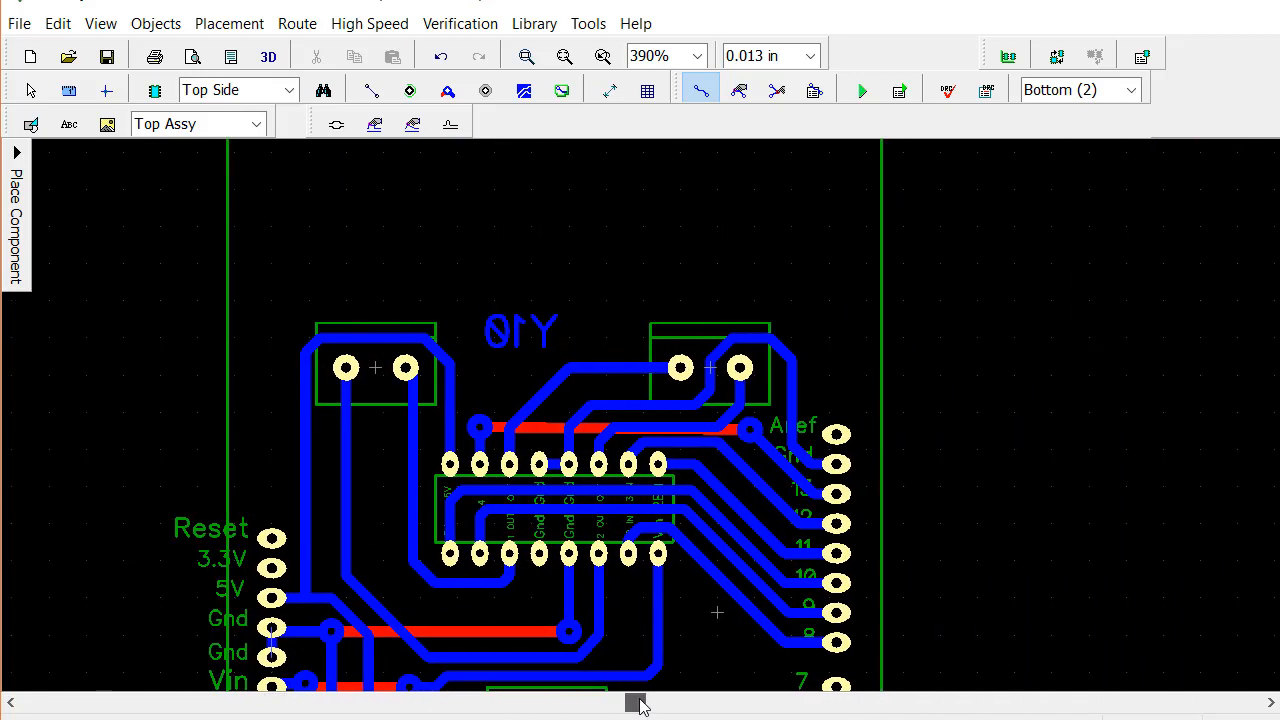
pyautogui.scroll(-5, 590, 407)
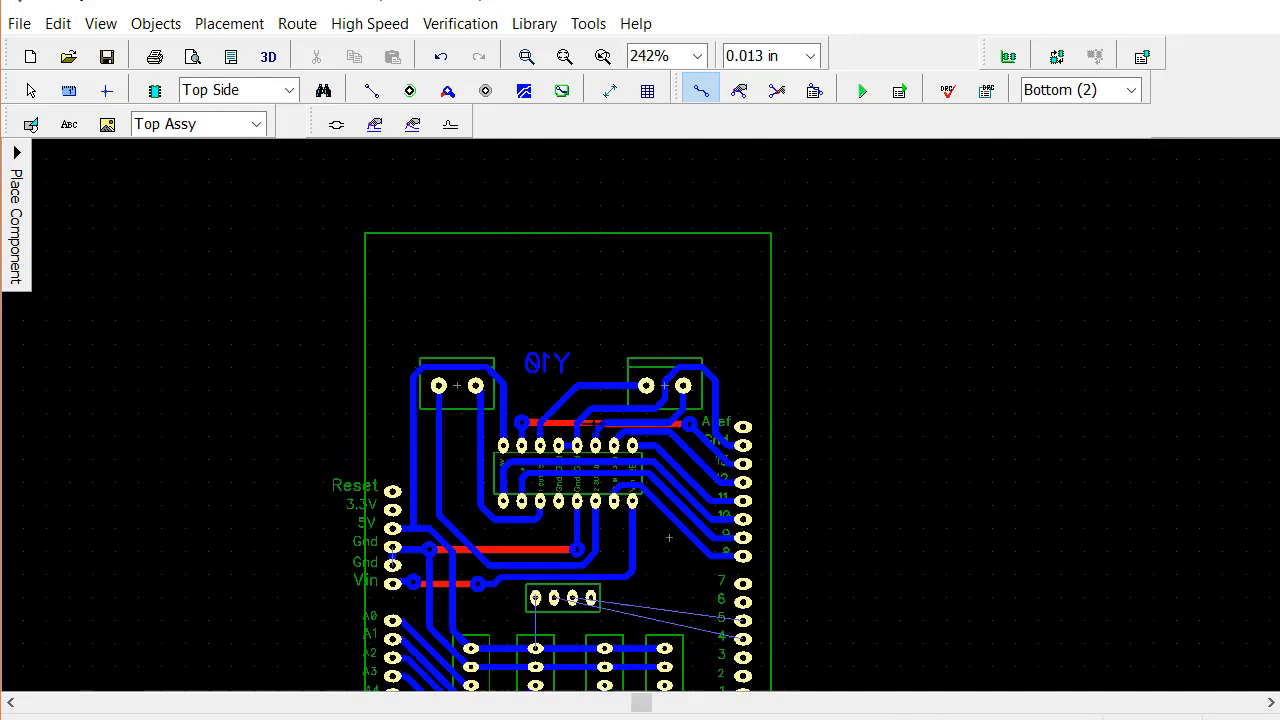
pyautogui.scroll(-1, 669, 538)
pyautogui.moveTo(656, 518); pyautogui.dragTo(663, 314, button='right')
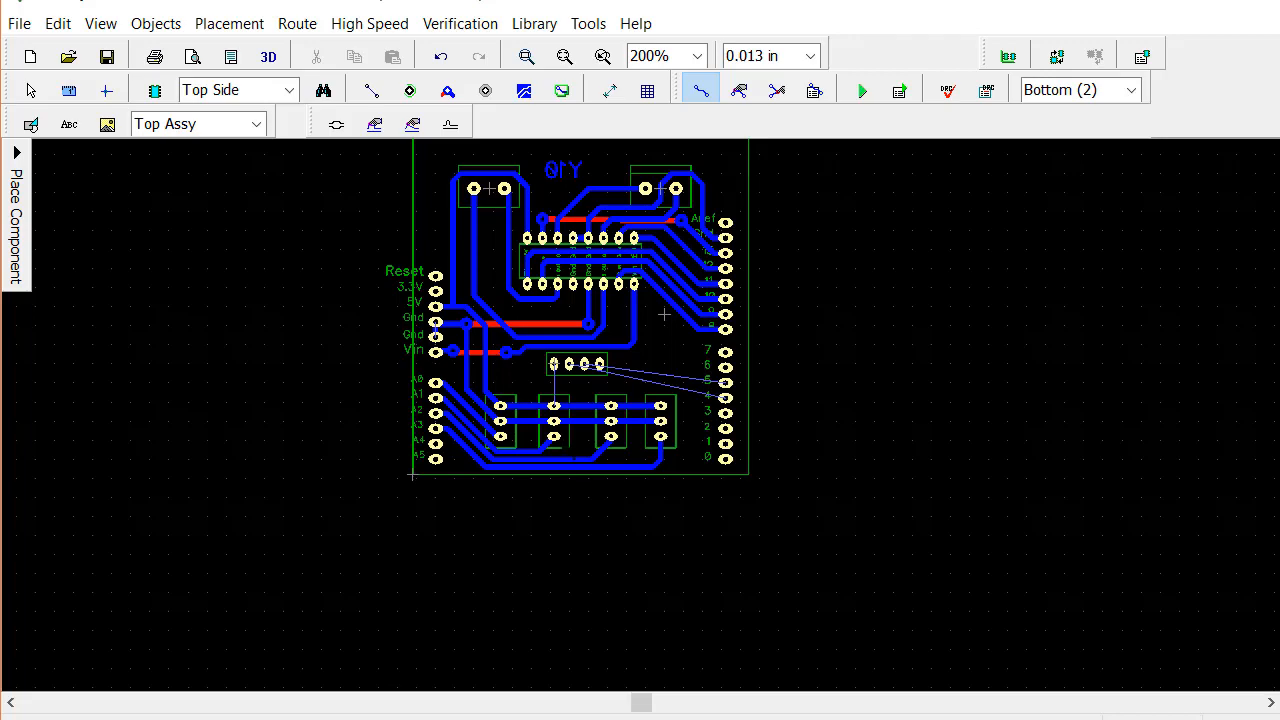
pyautogui.scroll(8, 663, 314)
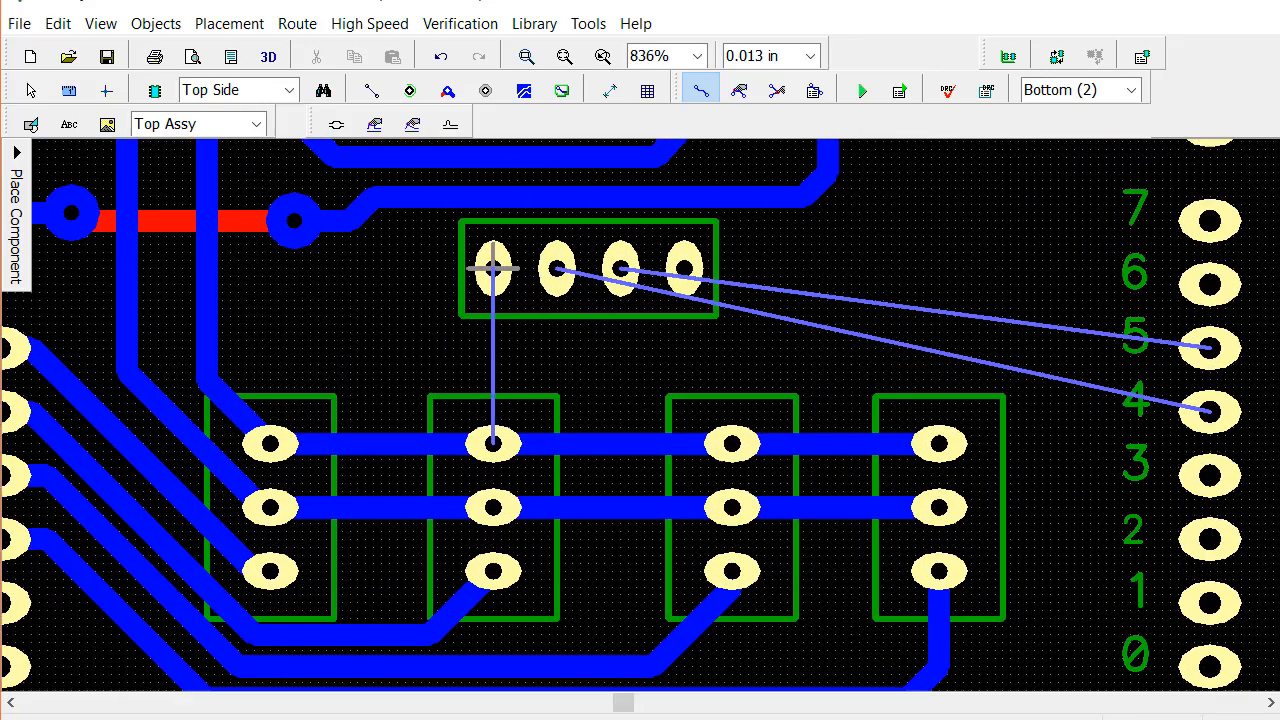
pyautogui.scroll(1, 493, 268)
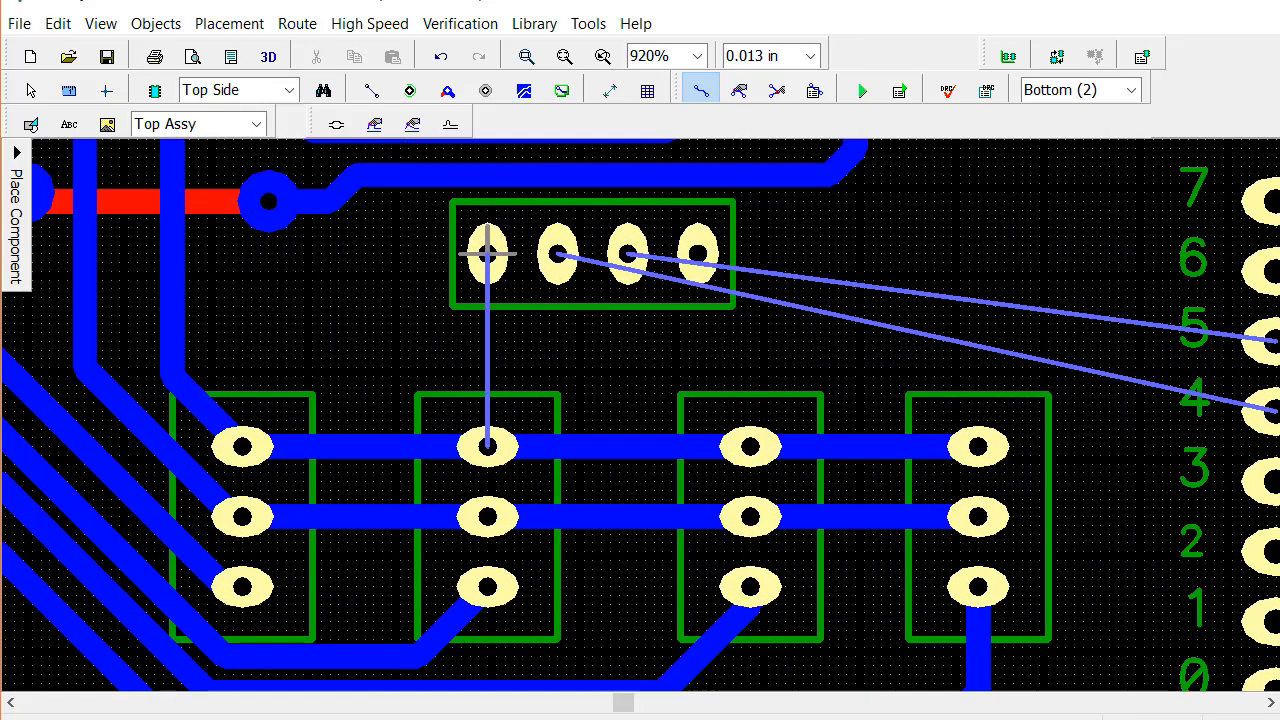
pyautogui.click(701, 90)
pyautogui.click(487, 254)
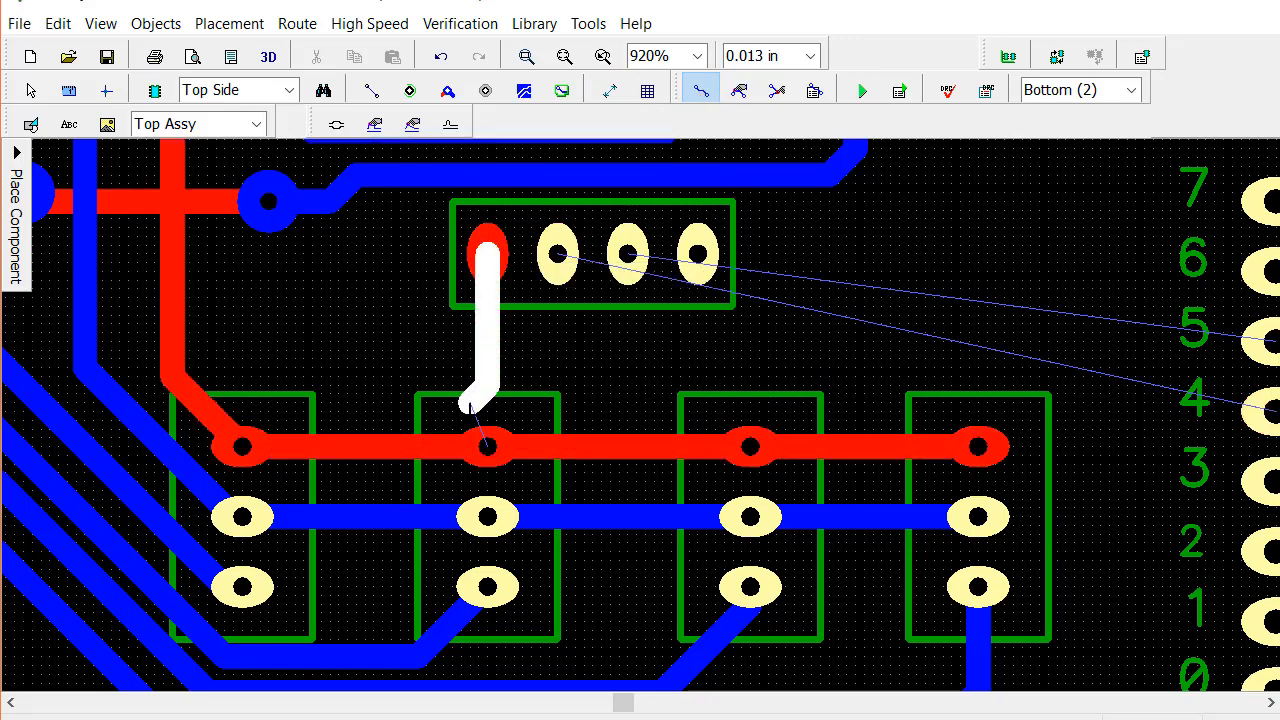
pyautogui.click(487, 447)
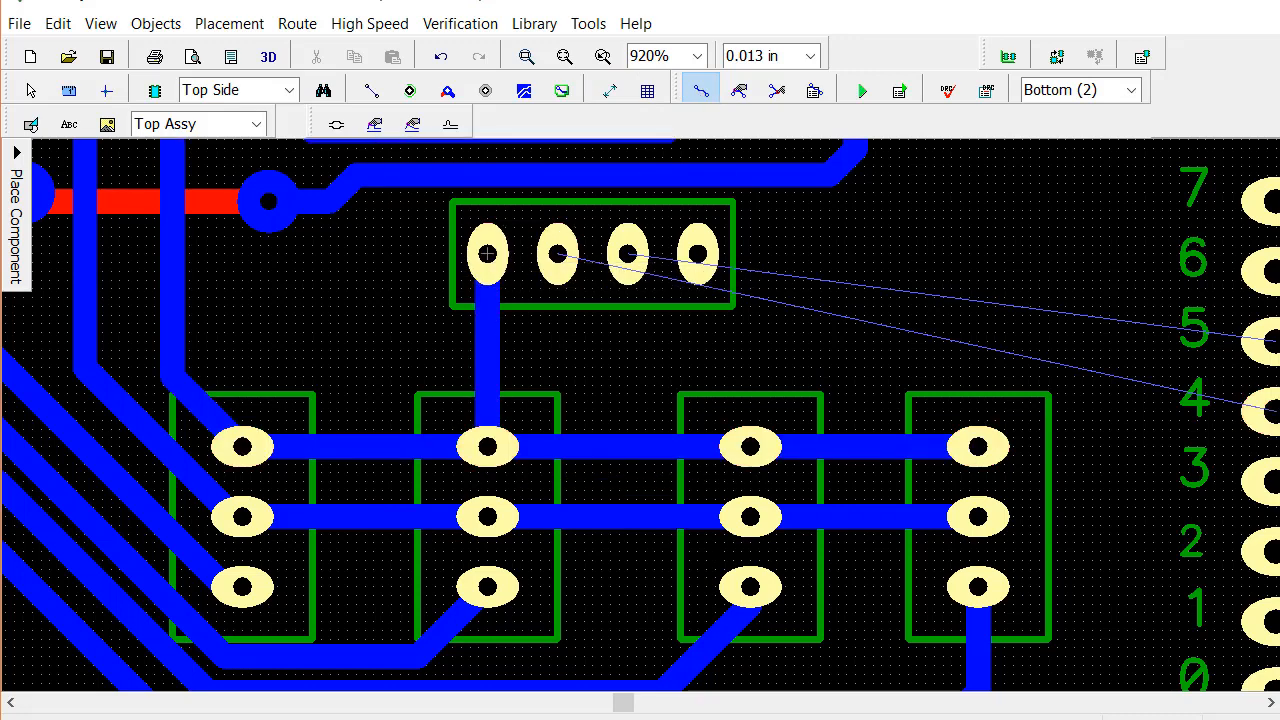
pyautogui.click(600, 516)
# Route a bottom-layer trace from the four-pin header's second pad, passing above the three-pin headers, to Arduino pin 4
pyautogui.moveTo(892, 328); pyautogui.dragTo(708, 318, button='middle')
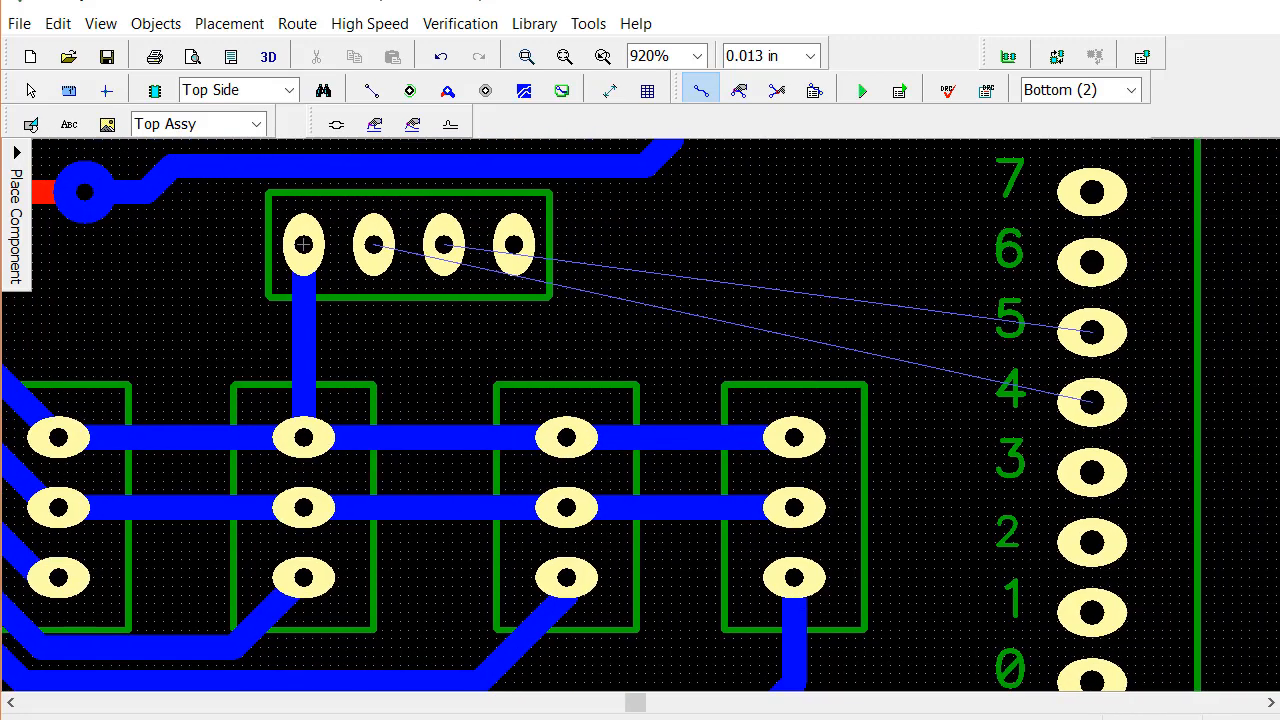
pyautogui.click(373, 250)
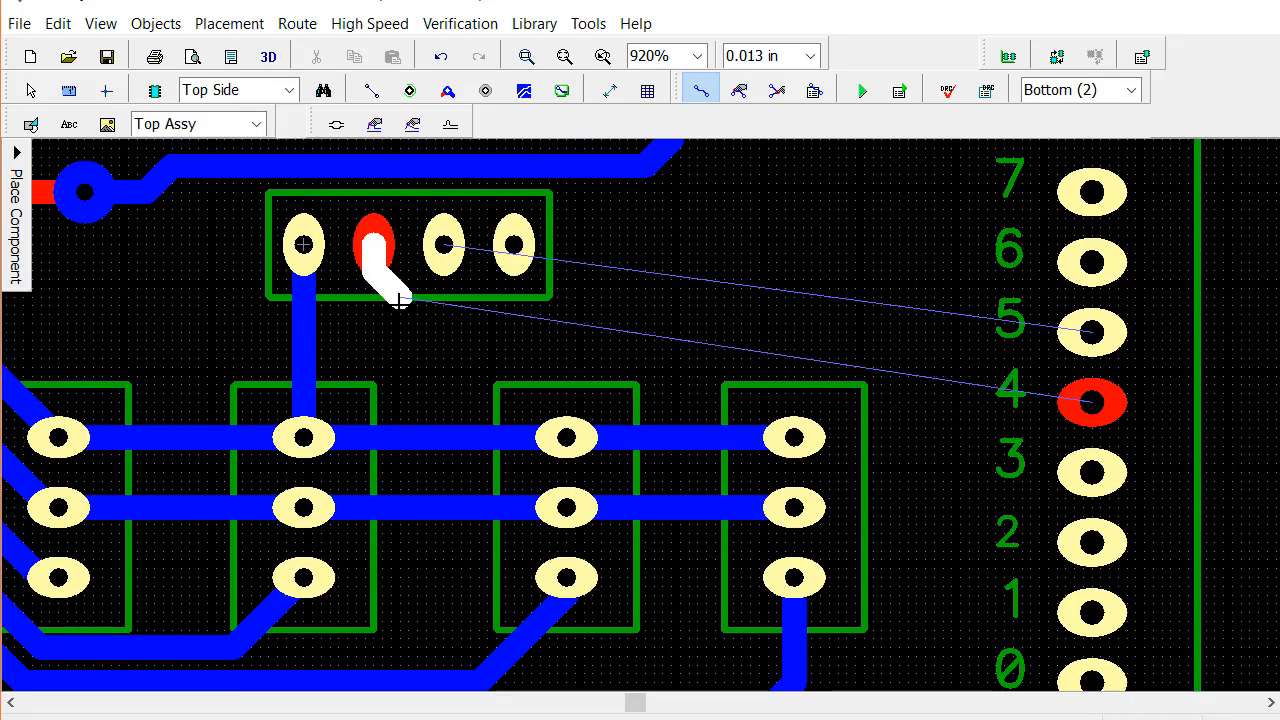
pyautogui.click(418, 350)
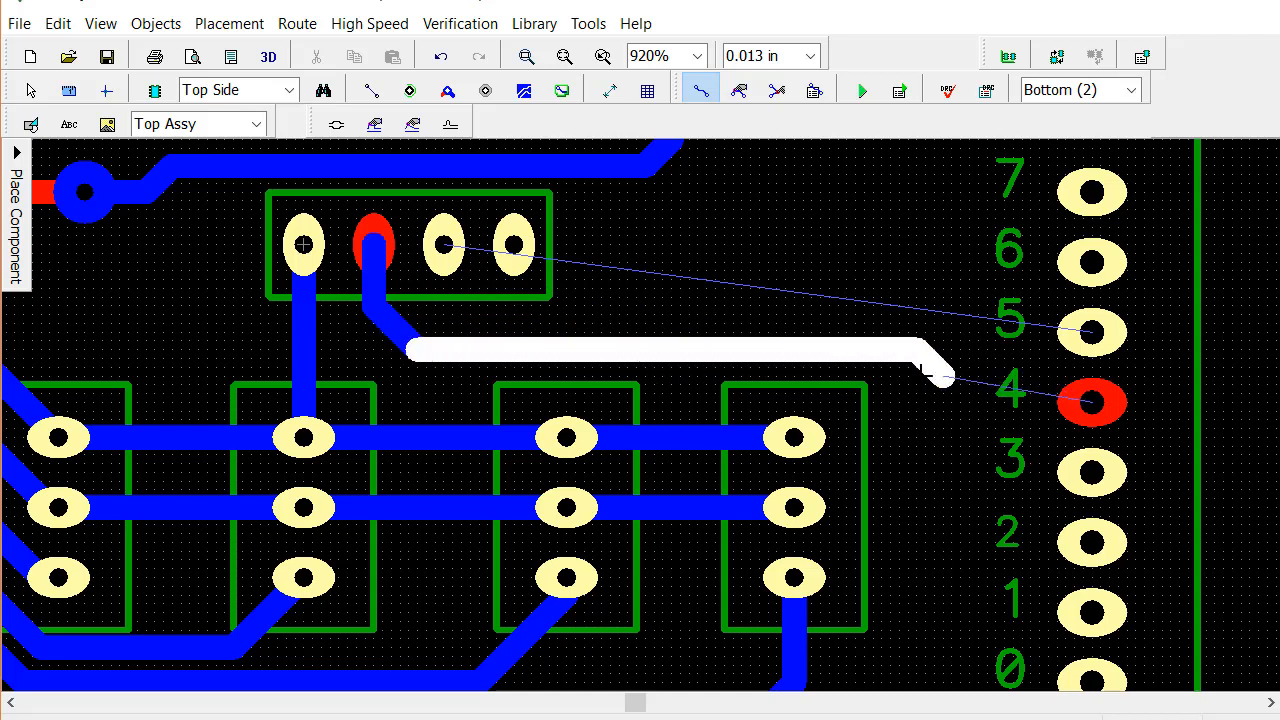
pyautogui.click(948, 403)
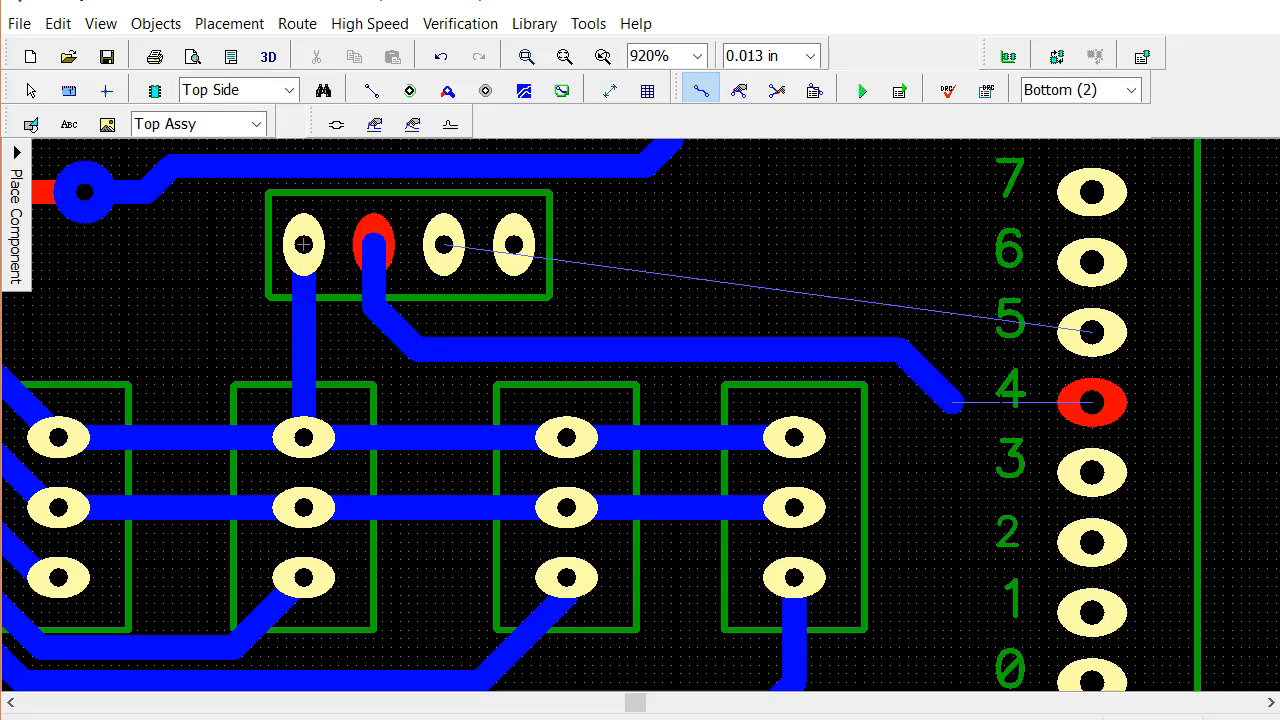
pyautogui.click(1071, 404)
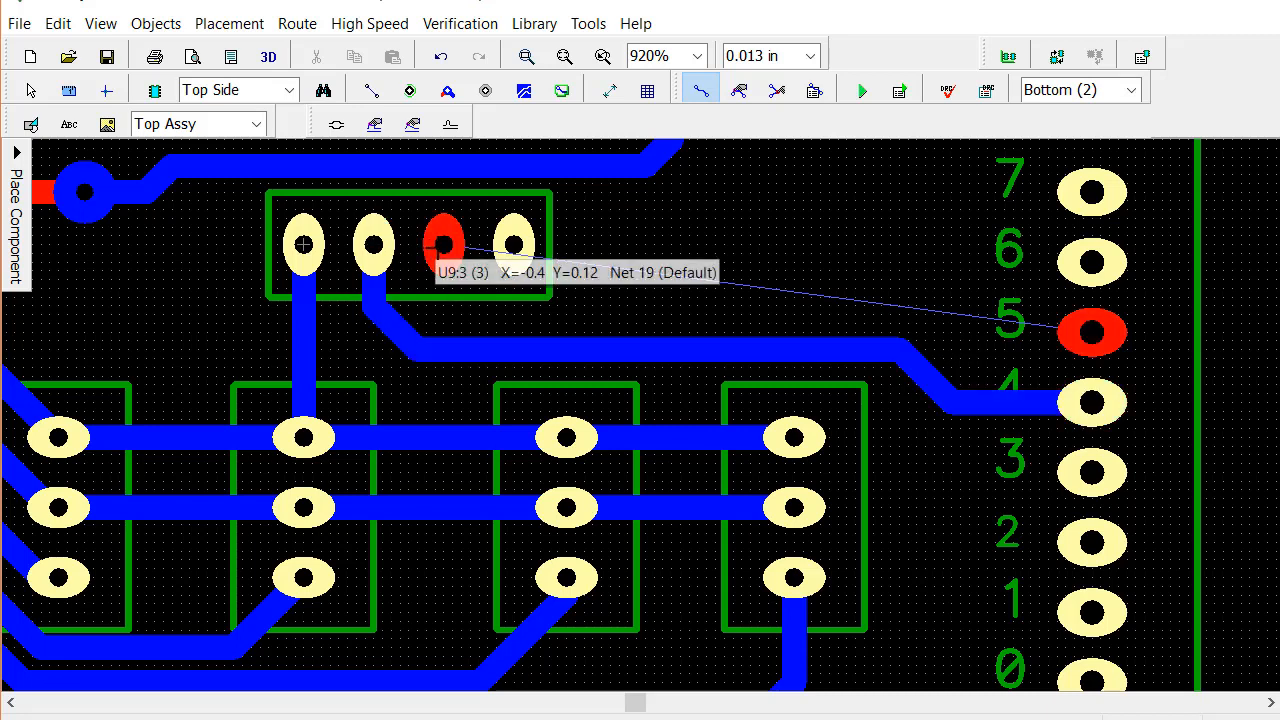
# Route a bottom-layer trace from the four-pin header's third pad, running above the pin 4 trace, to Arduino pin 5
pyautogui.click(443, 247)
pyautogui.click(456, 304)
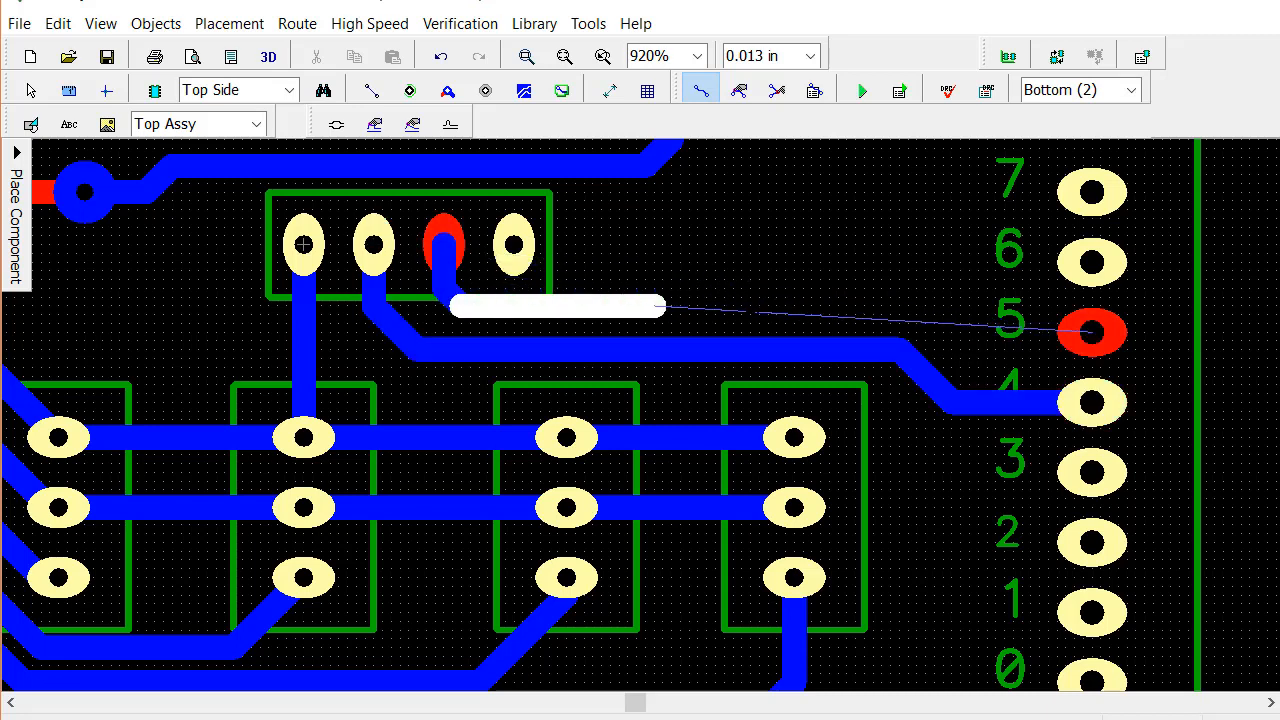
pyautogui.click(975, 310)
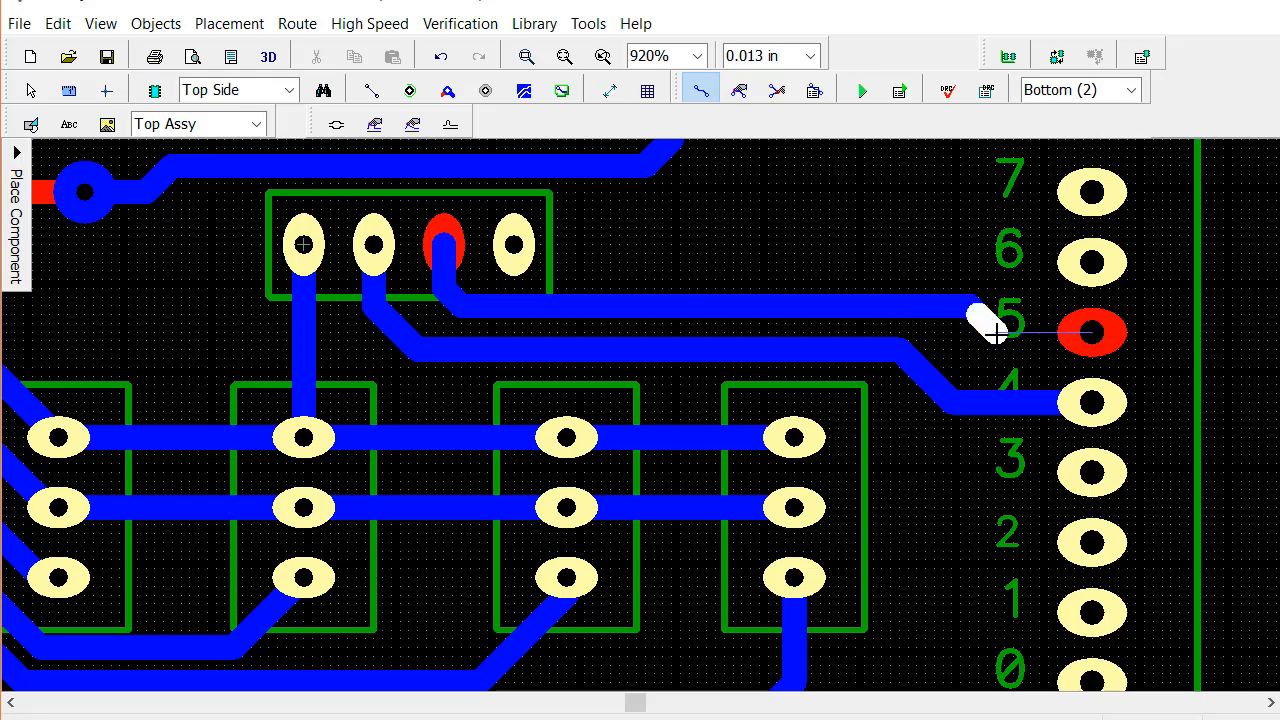
pyautogui.click(1085, 332)
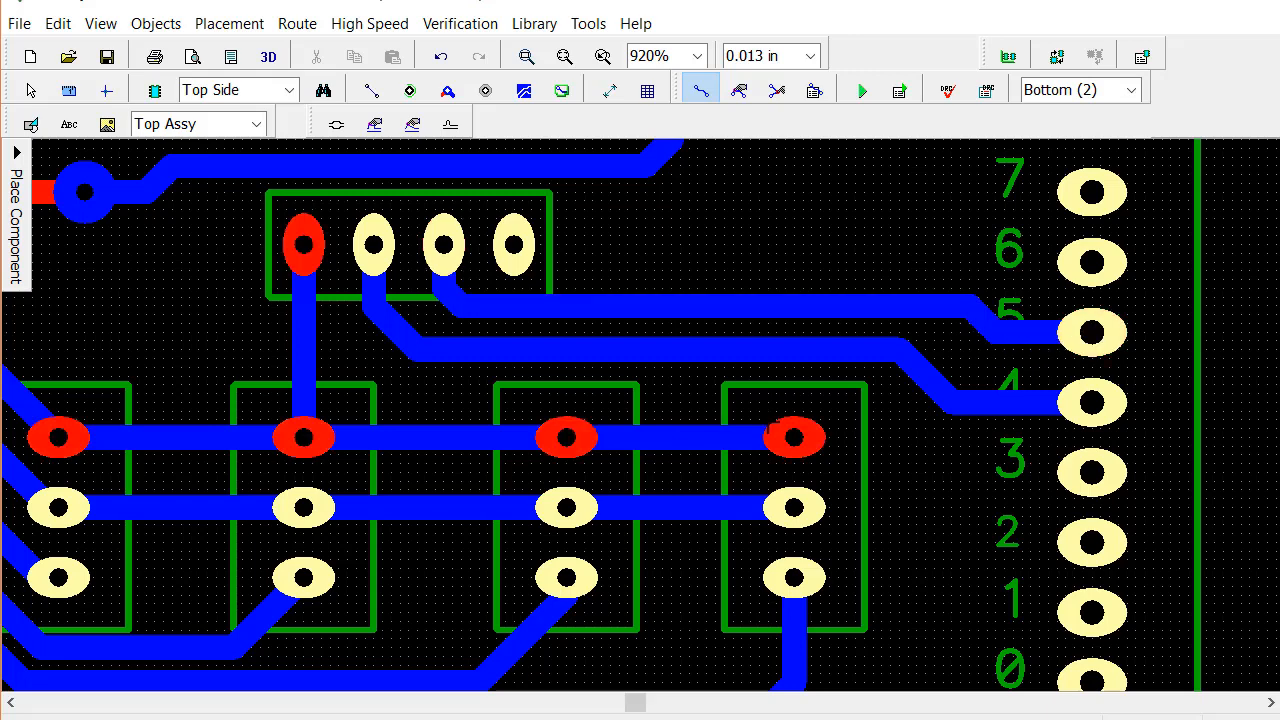
pyautogui.click(488, 432)
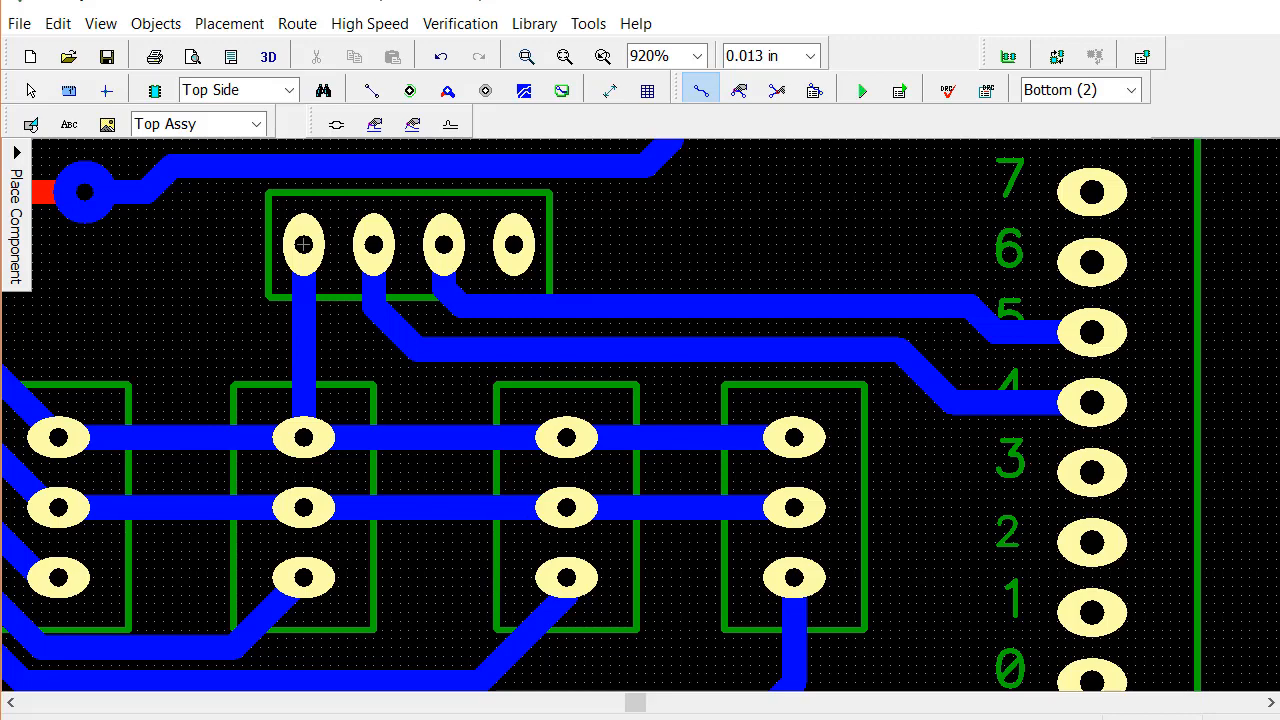
# Add a ratline connection from the four-pin header's fourth pad to the middle ground pad of the fourth three-pin header
pyautogui.scroll(-2, 641, 494)
pyautogui.scroll(-1, 757, 168)
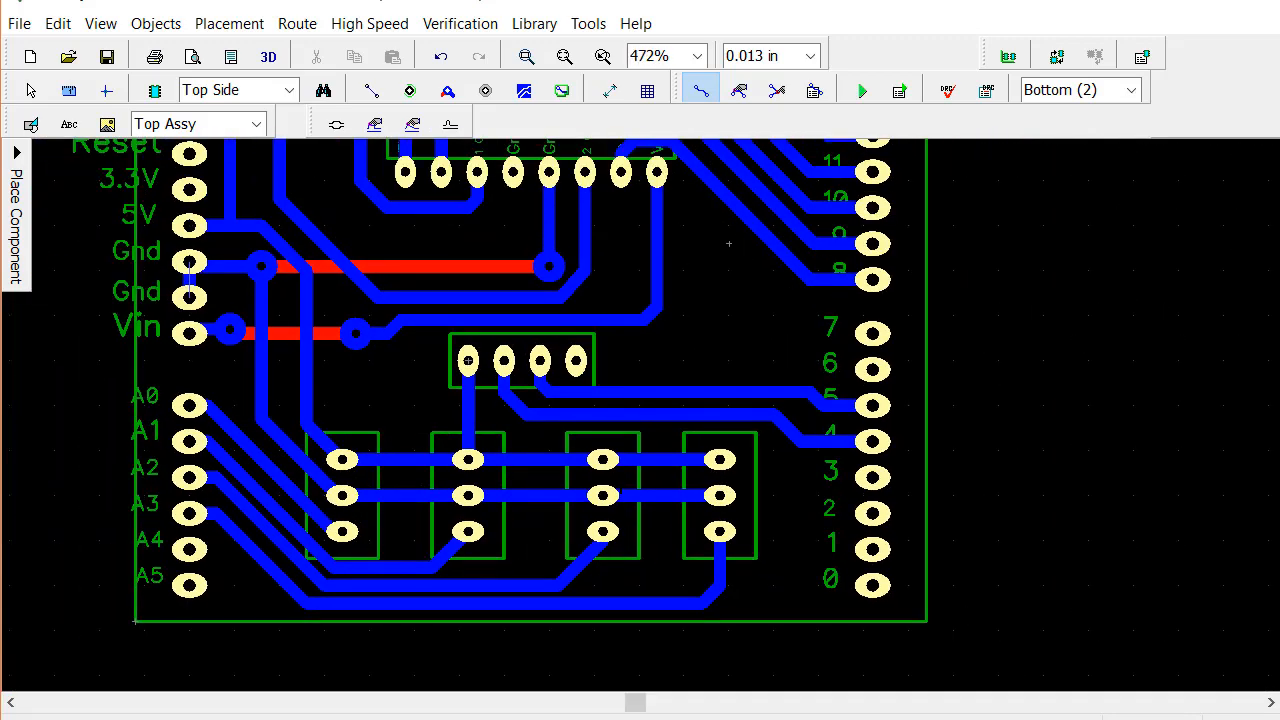
pyautogui.scroll(-1, 729, 243)
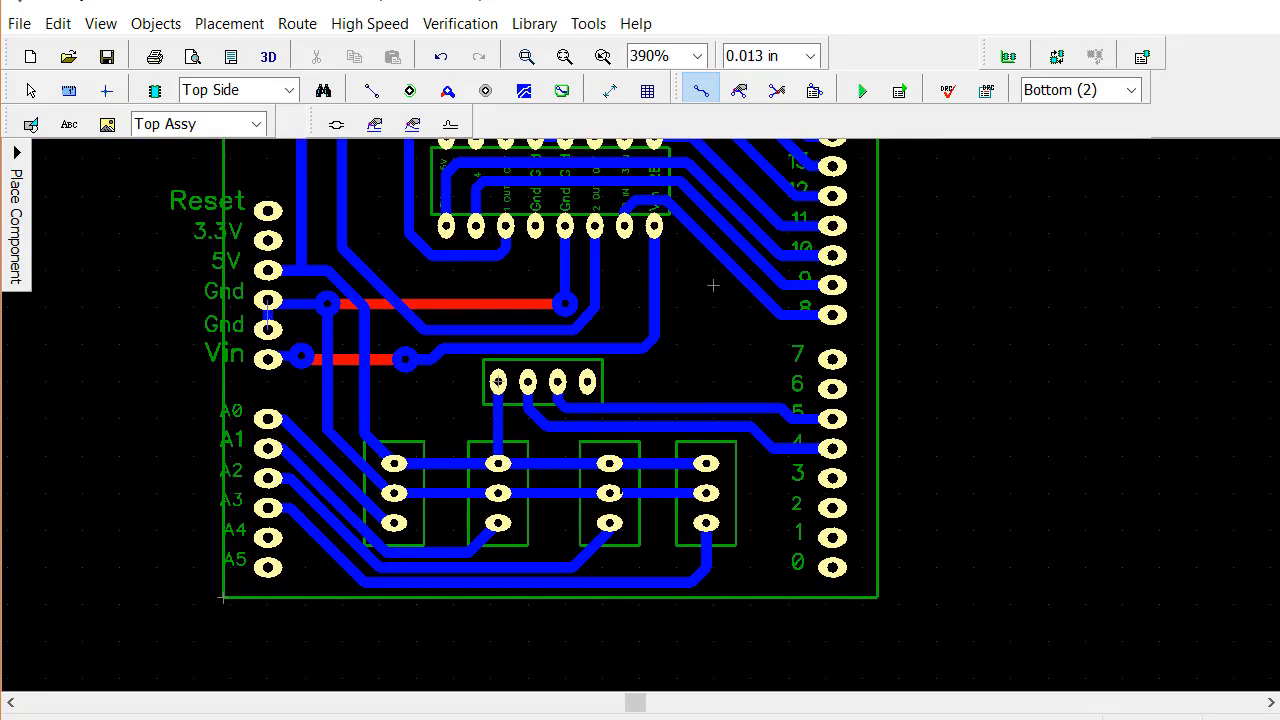
pyautogui.scroll(-1, 710, 289)
pyautogui.scroll(-1, 692, 403)
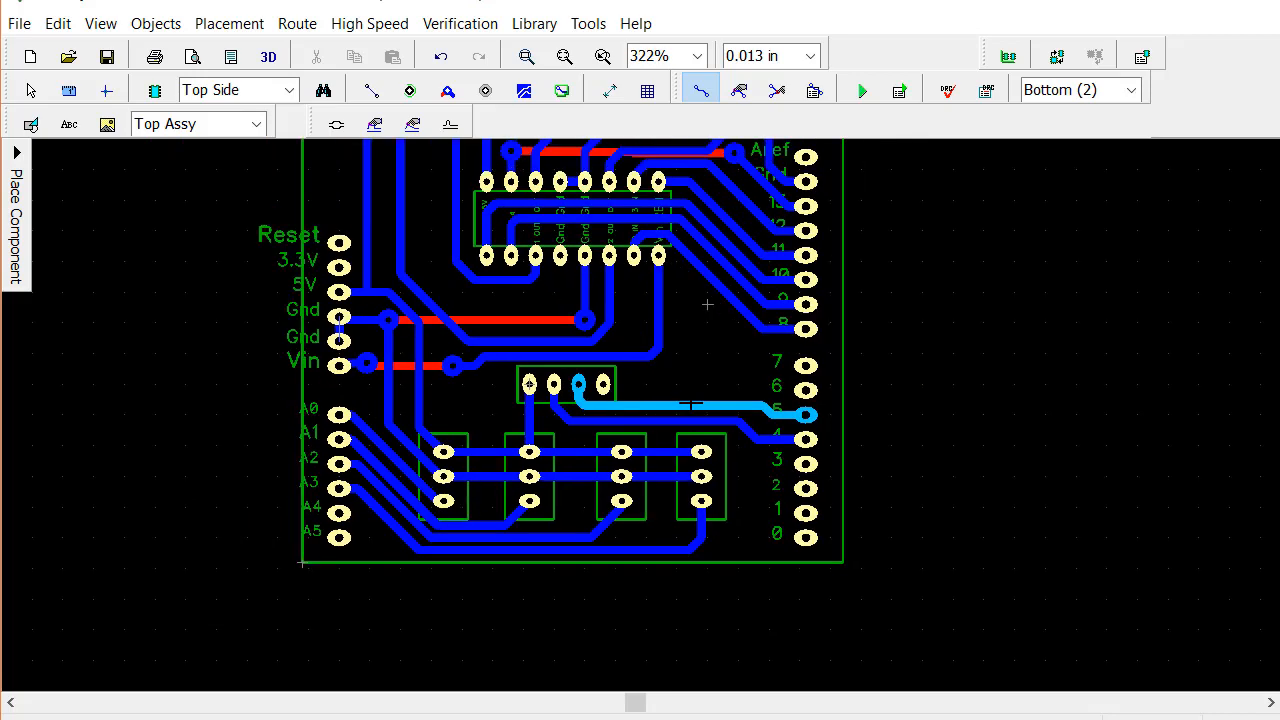
pyautogui.scroll(2, 692, 403)
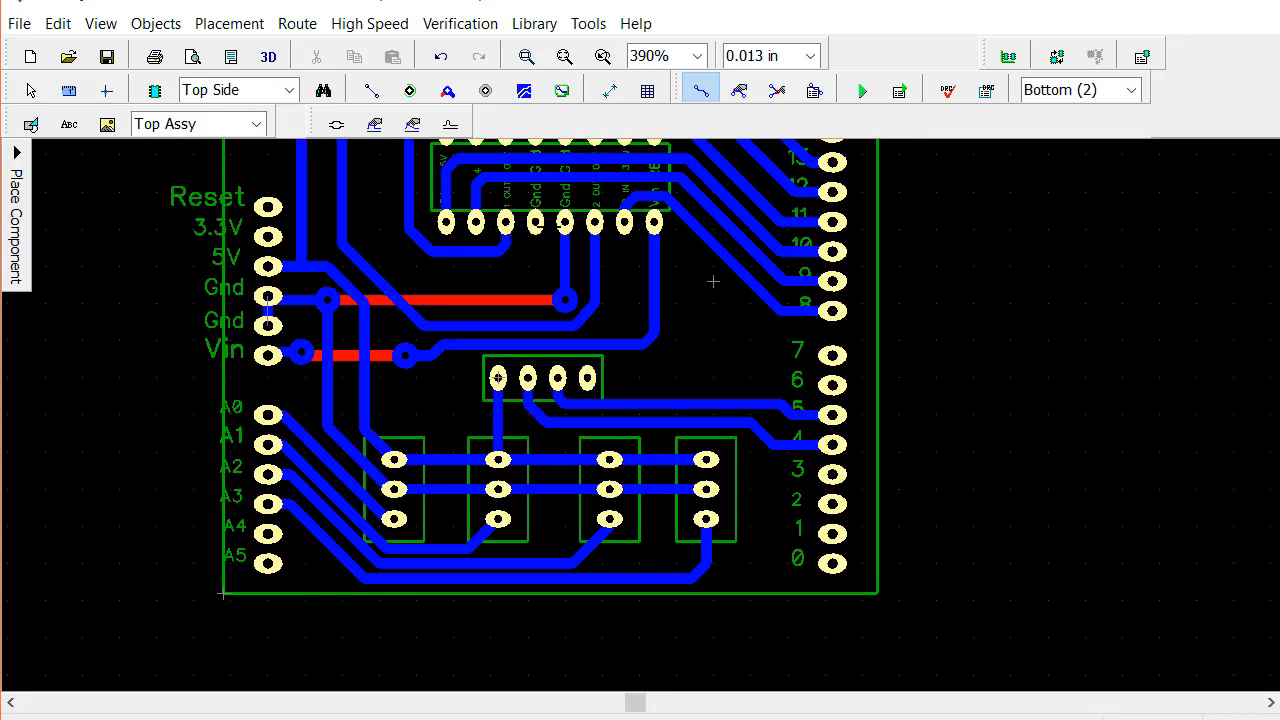
pyautogui.click(702, 91)
pyautogui.click(374, 94)
pyautogui.moveTo(650, 337); pyautogui.dragTo(619, 228, button='middle')
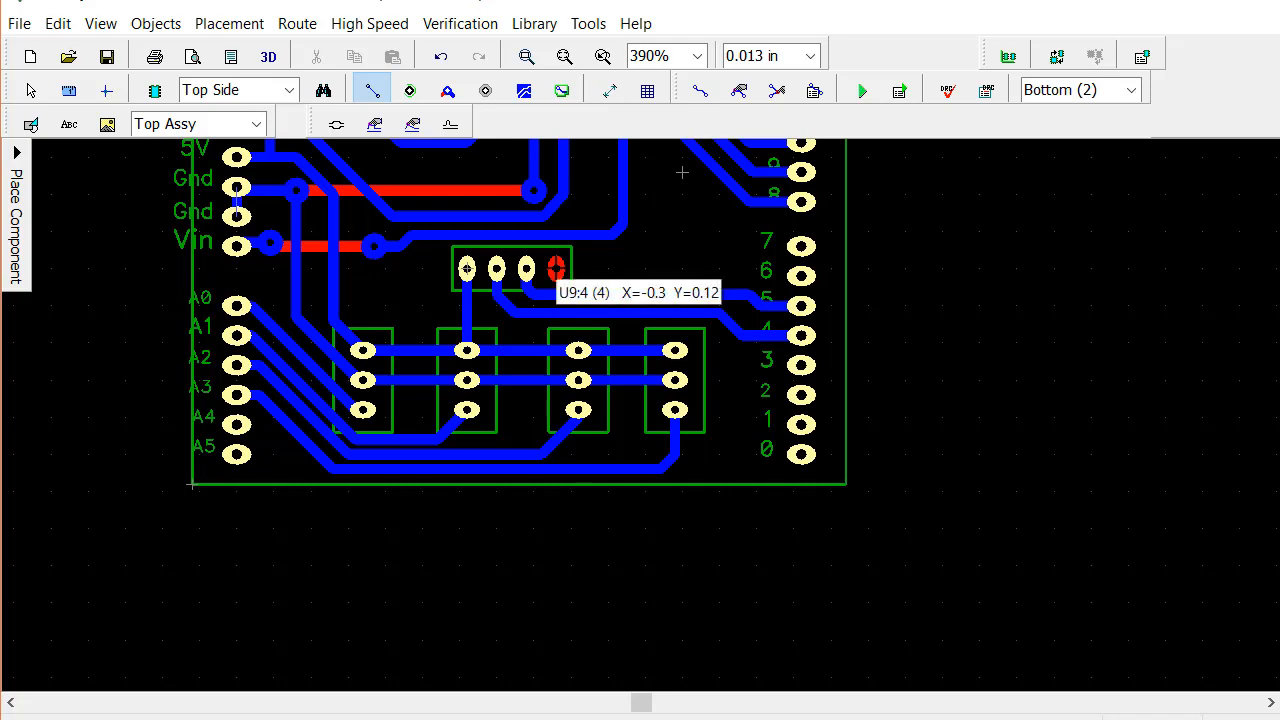
pyautogui.moveTo(556, 268); pyautogui.dragTo(675, 383)
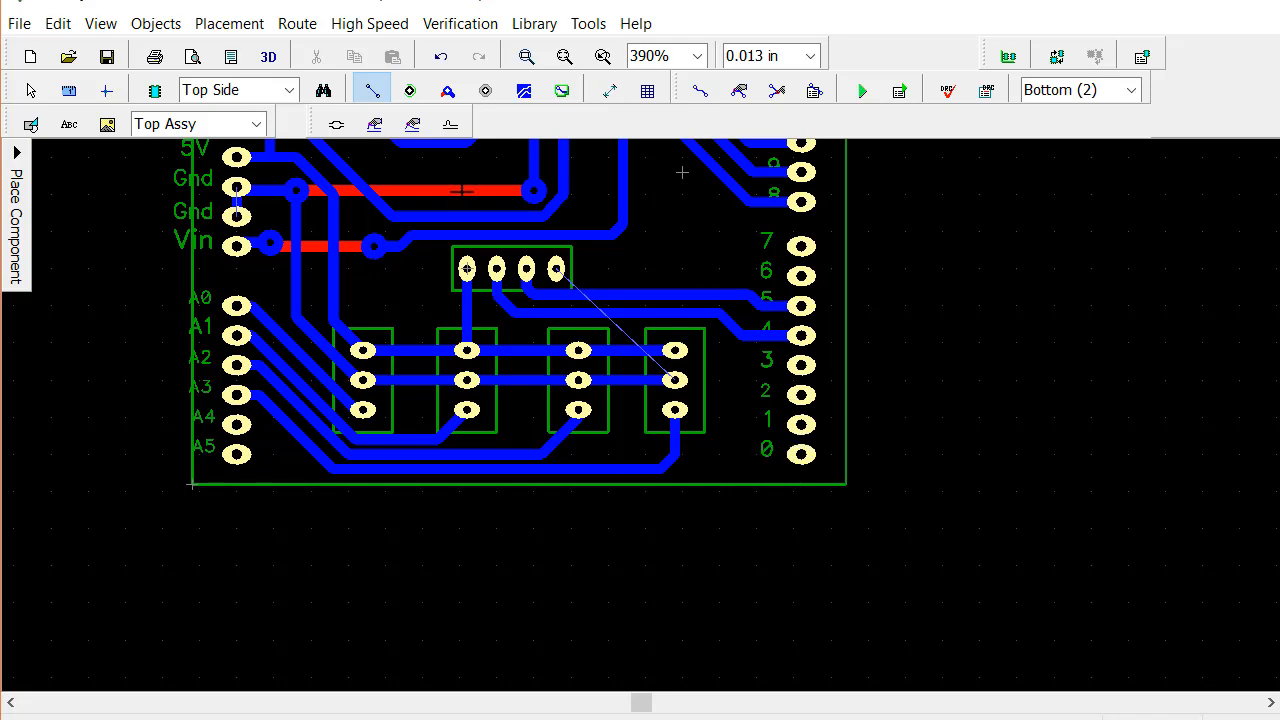
# Route the four-pin header's fourth pad on the bottom layer to the fourth three-pin header's middle pad, using a vertical top-layer jumper across the pin 4 and 5 traces
pyautogui.click(700, 91)
pyautogui.click(556, 268)
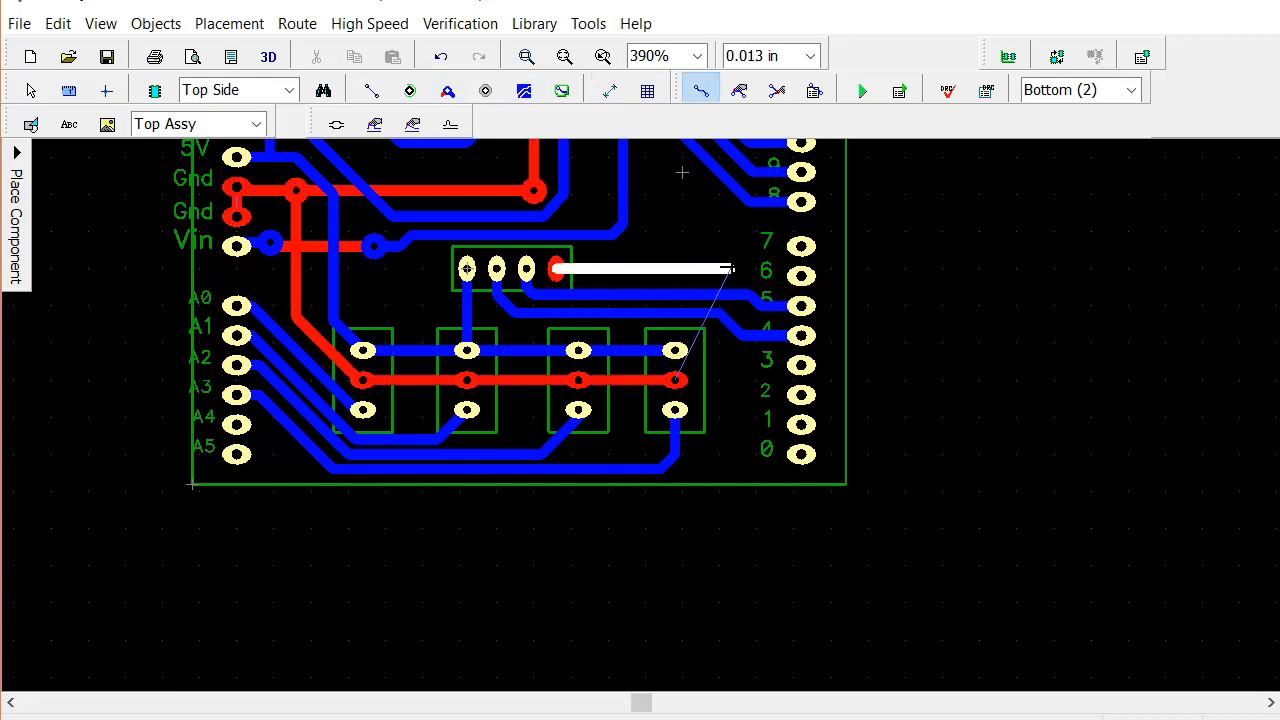
pyautogui.doubleClick(731, 268)
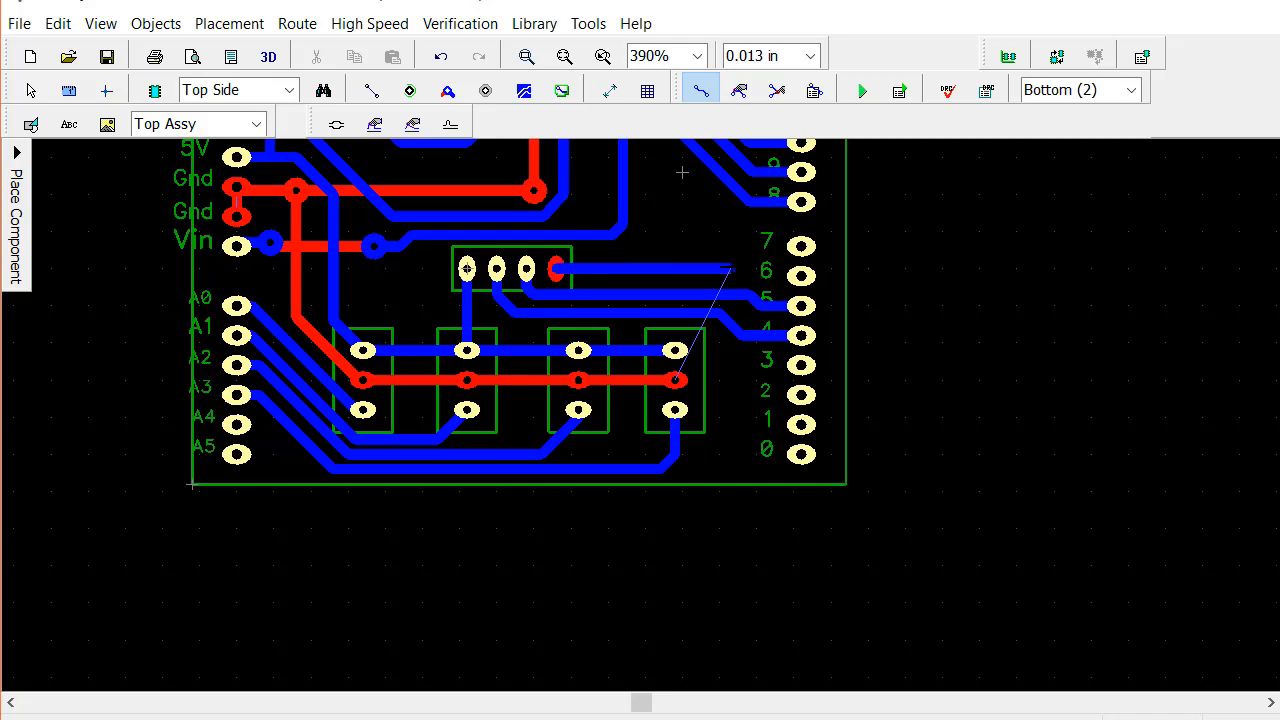
pyautogui.press('t')
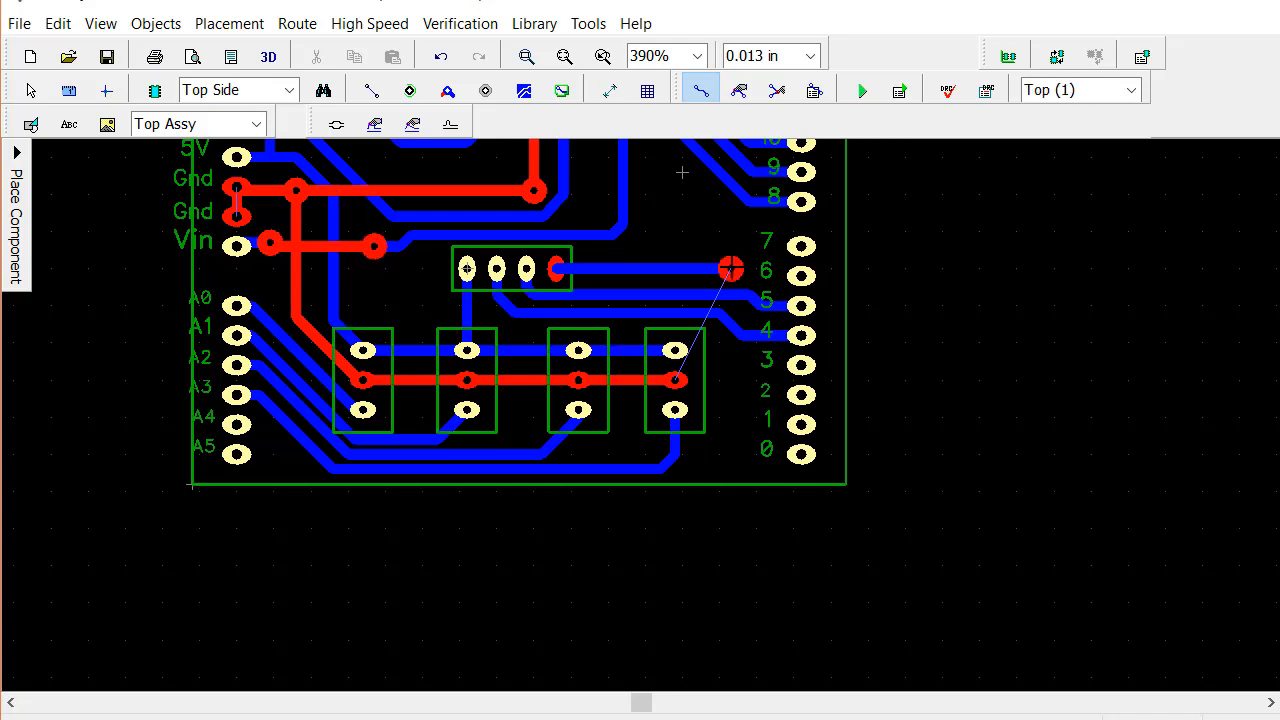
pyautogui.click(730, 378)
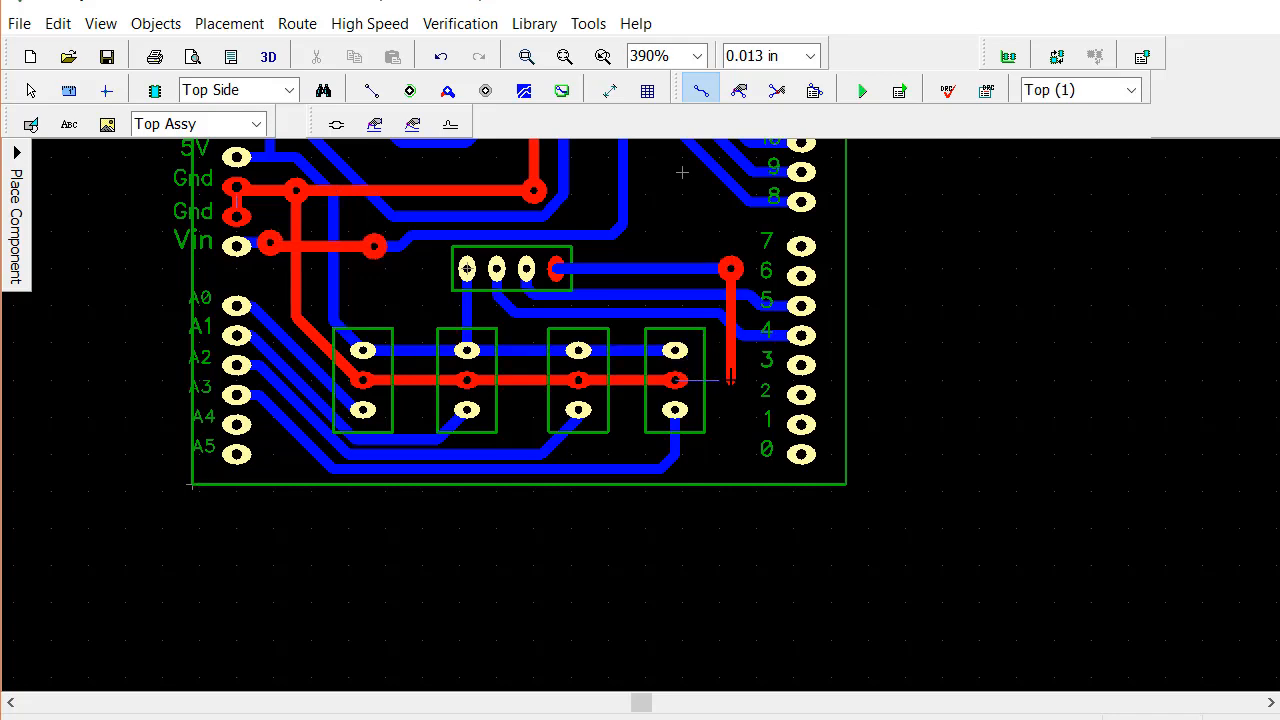
pyautogui.press('t')
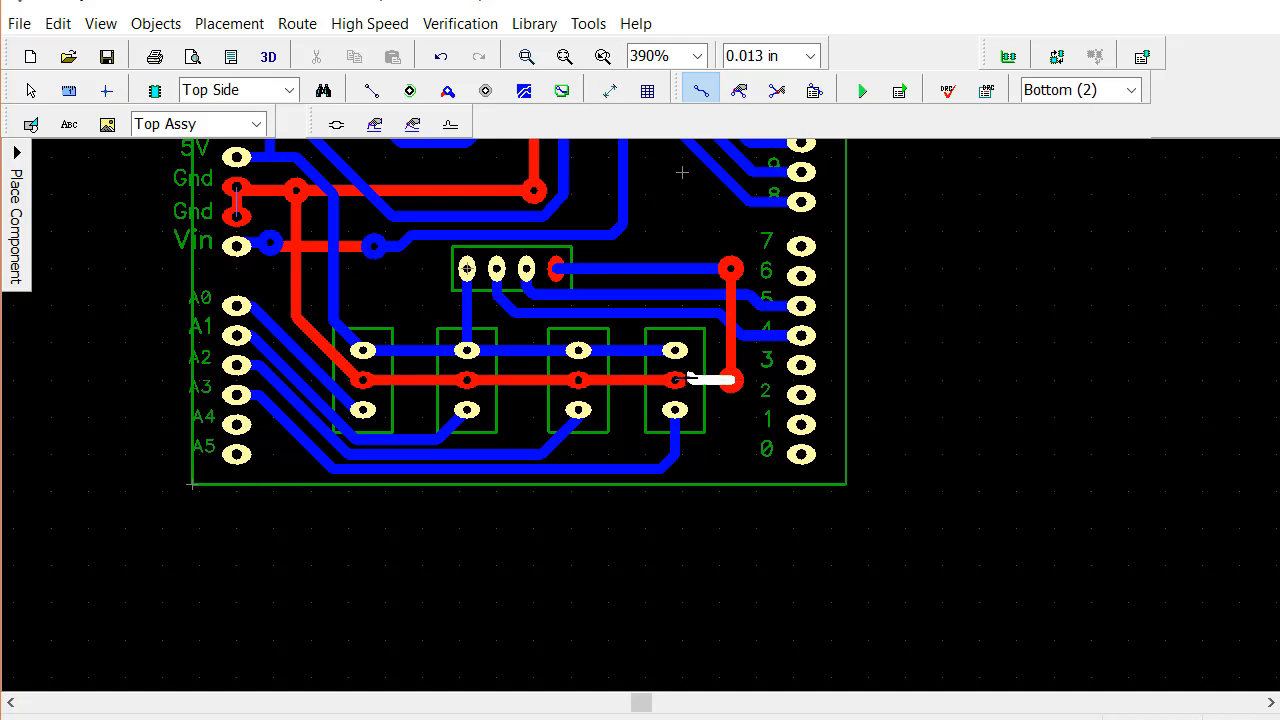
pyautogui.click(675, 380)
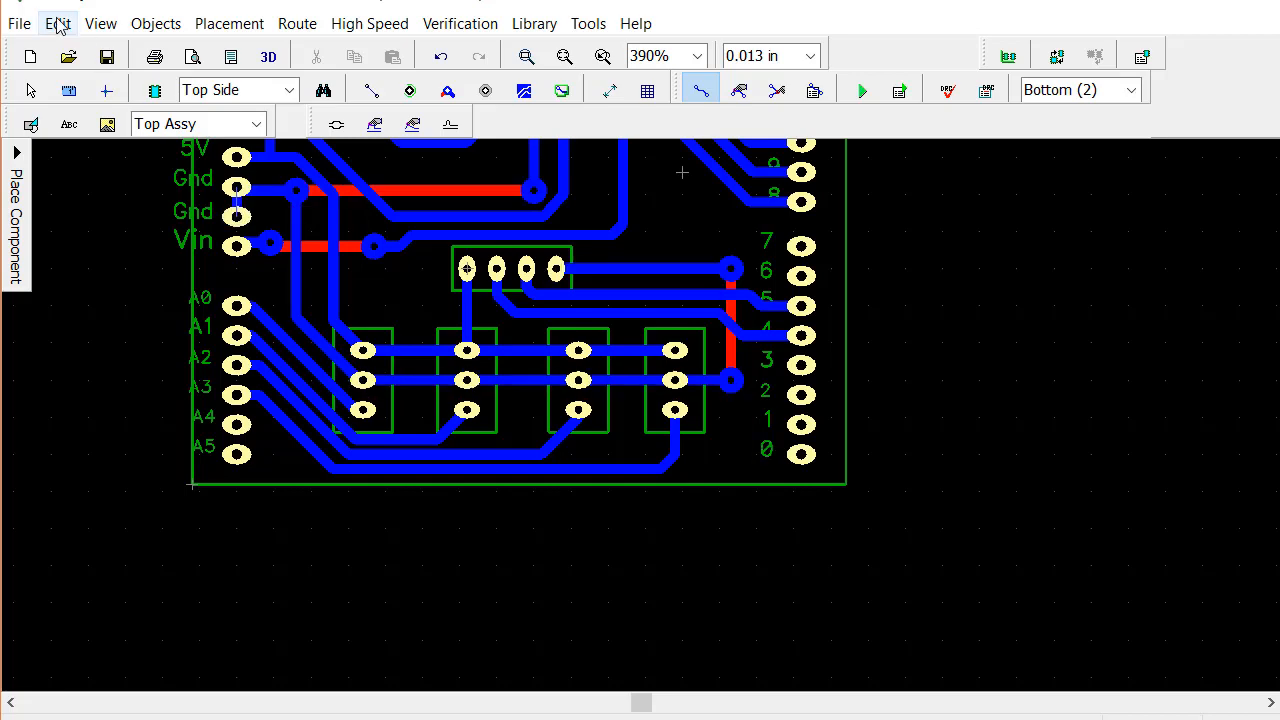
pyautogui.scroll(-2, 682, 173)
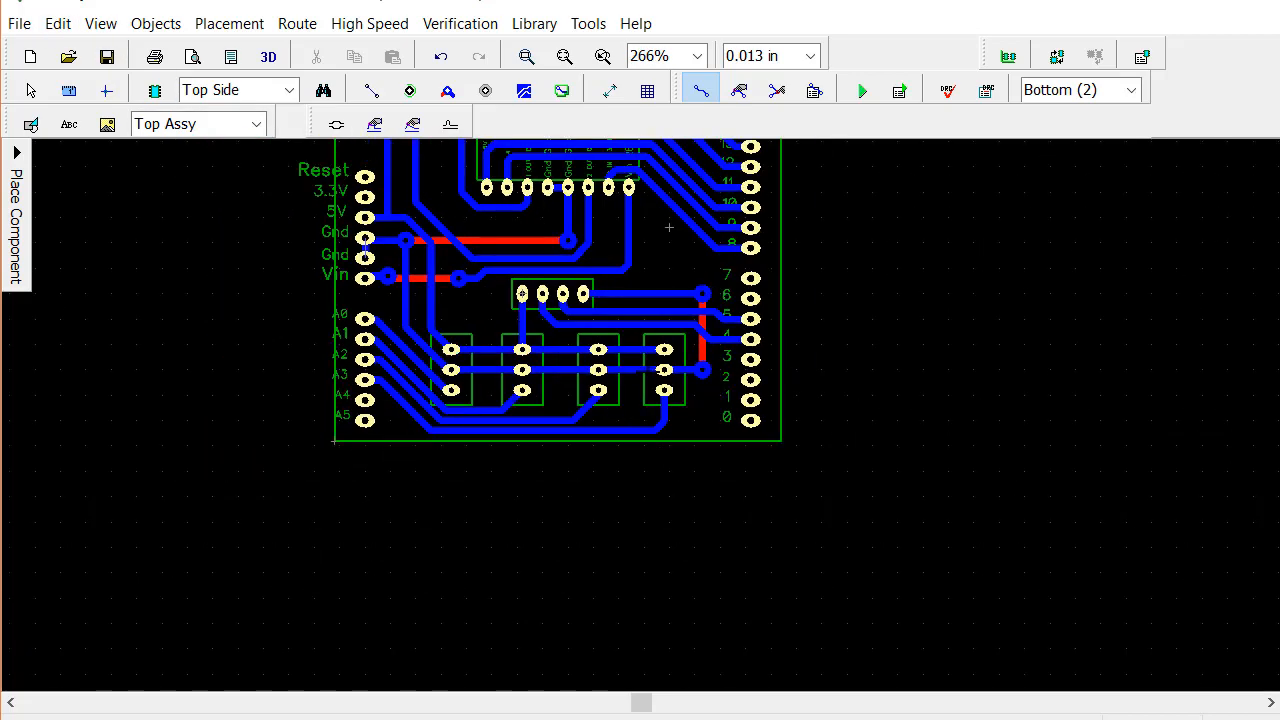